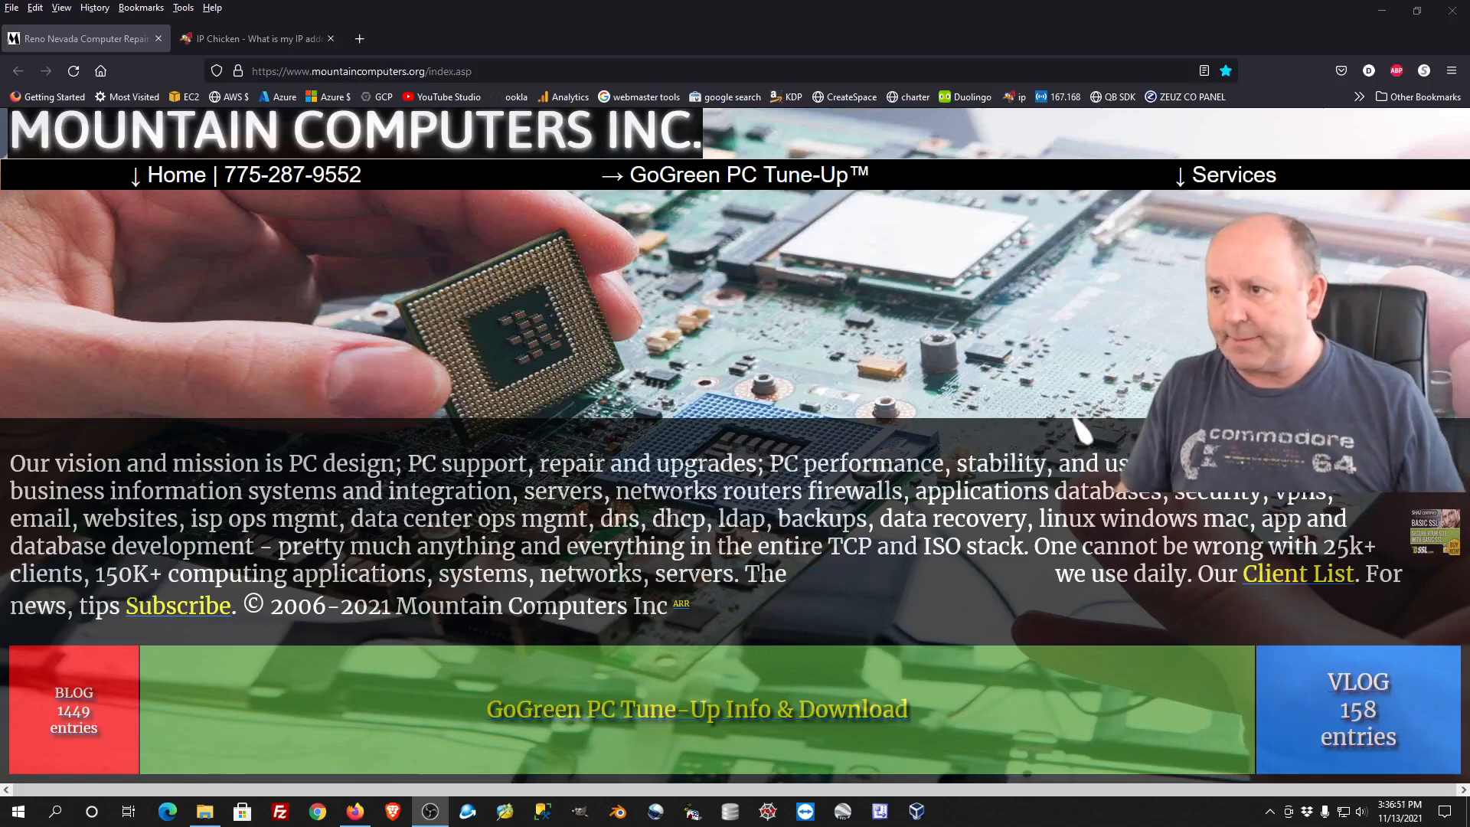
Switch to VirtualBox and remove the Windows 11 virtual machine, deleting all its files from the hard disk
click(1385, 14)
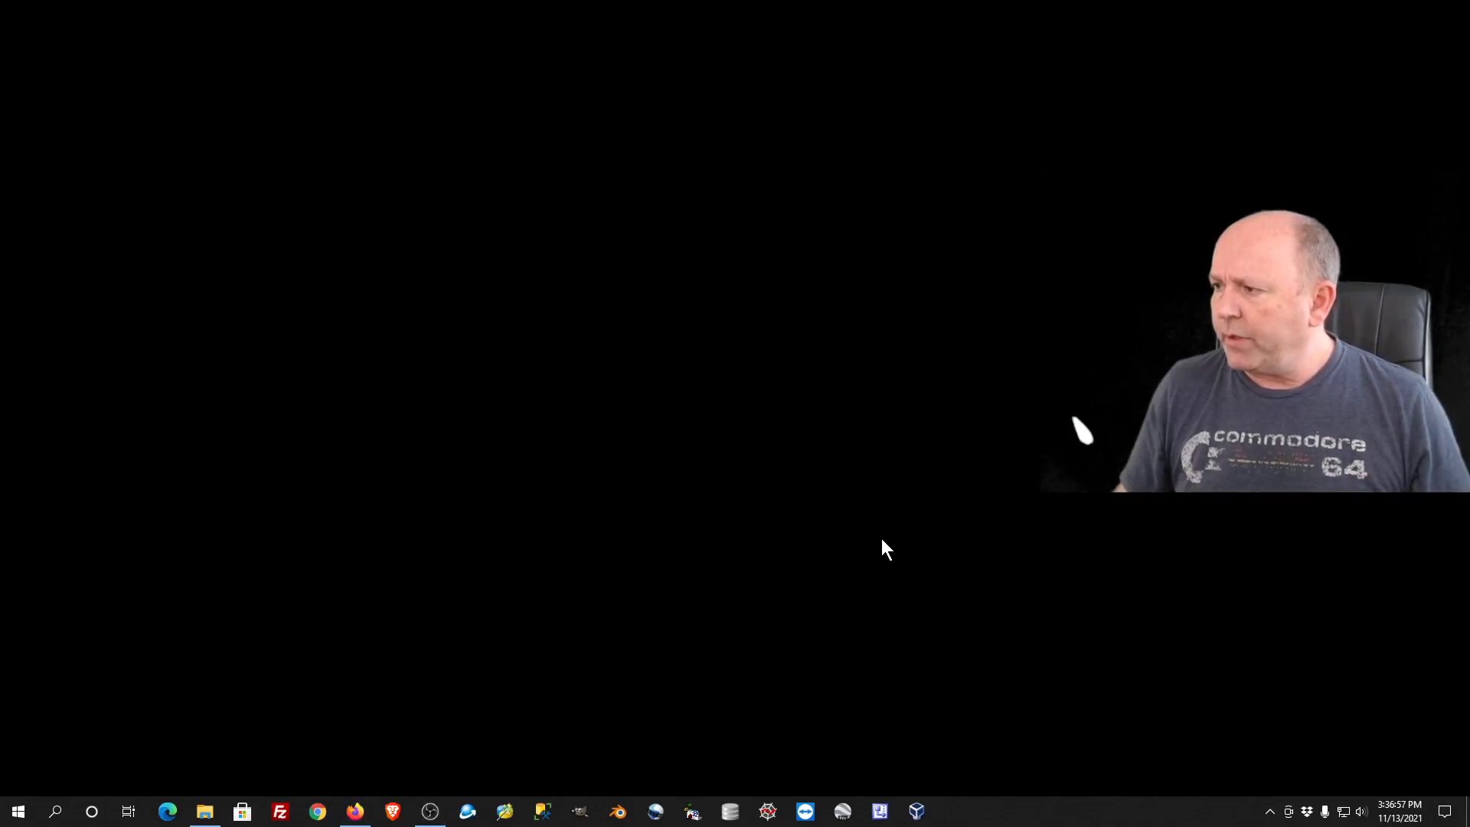
click(917, 810)
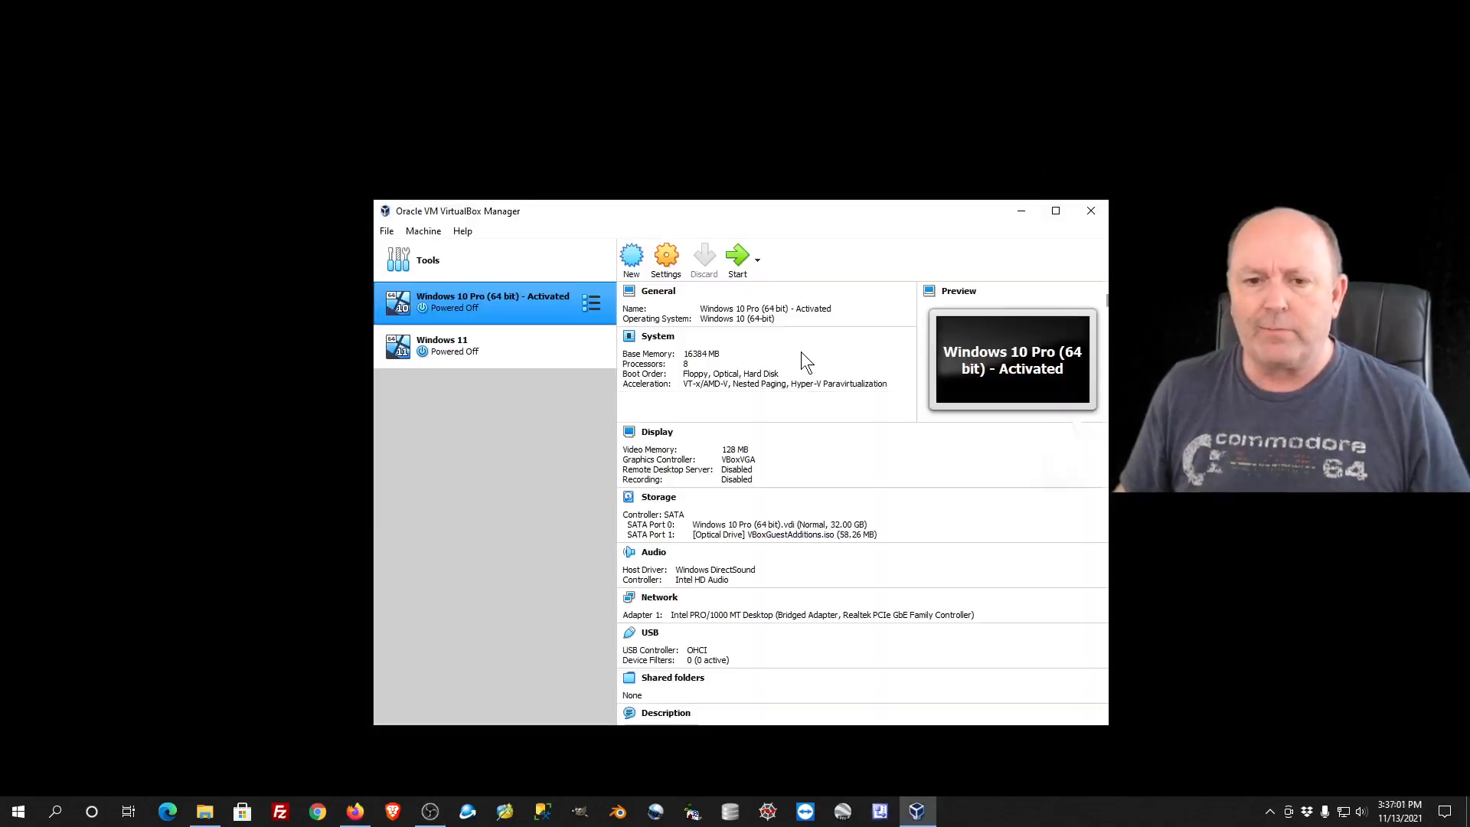
click(452, 363)
right_click(463, 342)
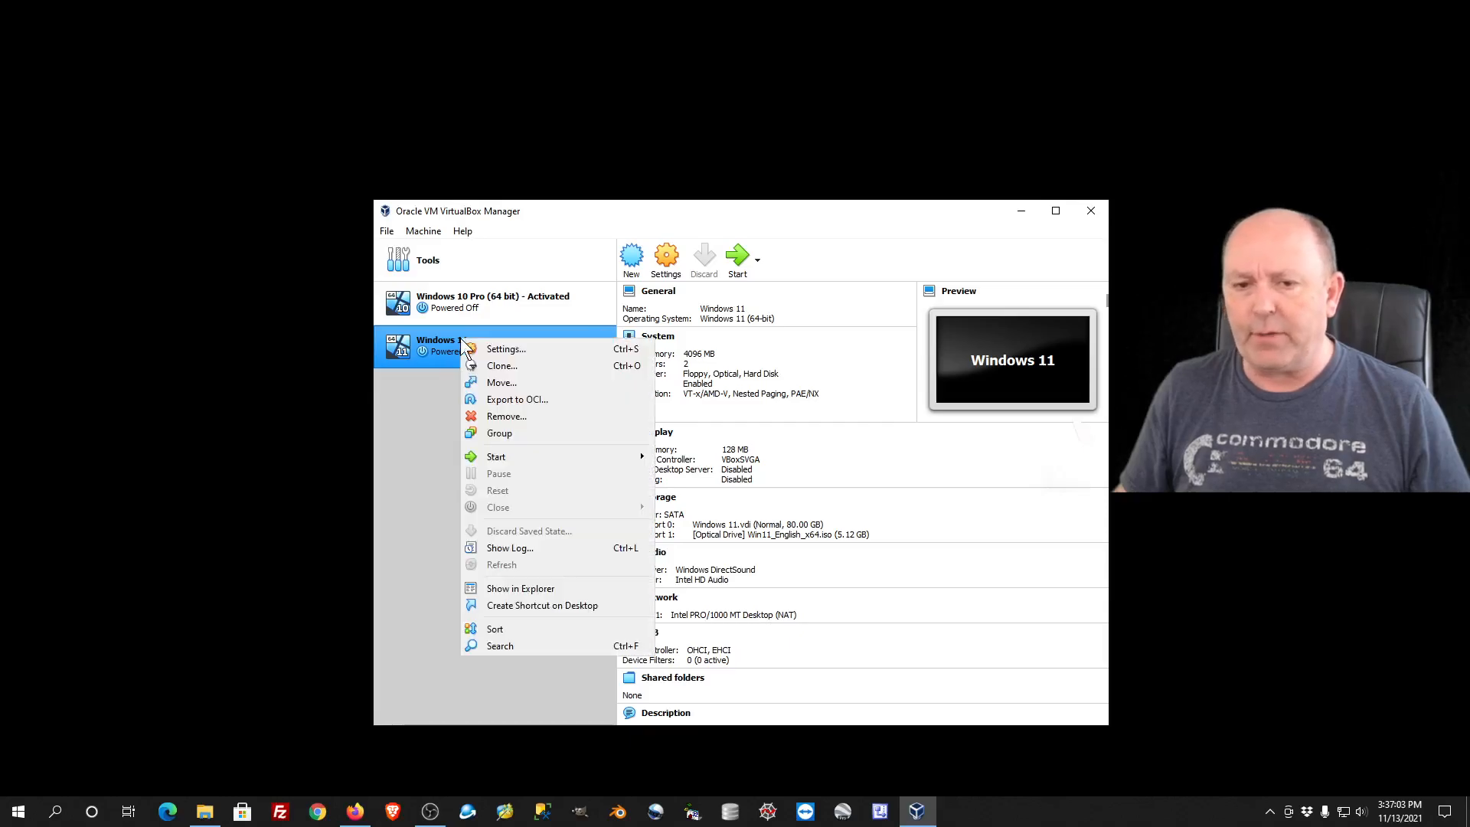
click(505, 417)
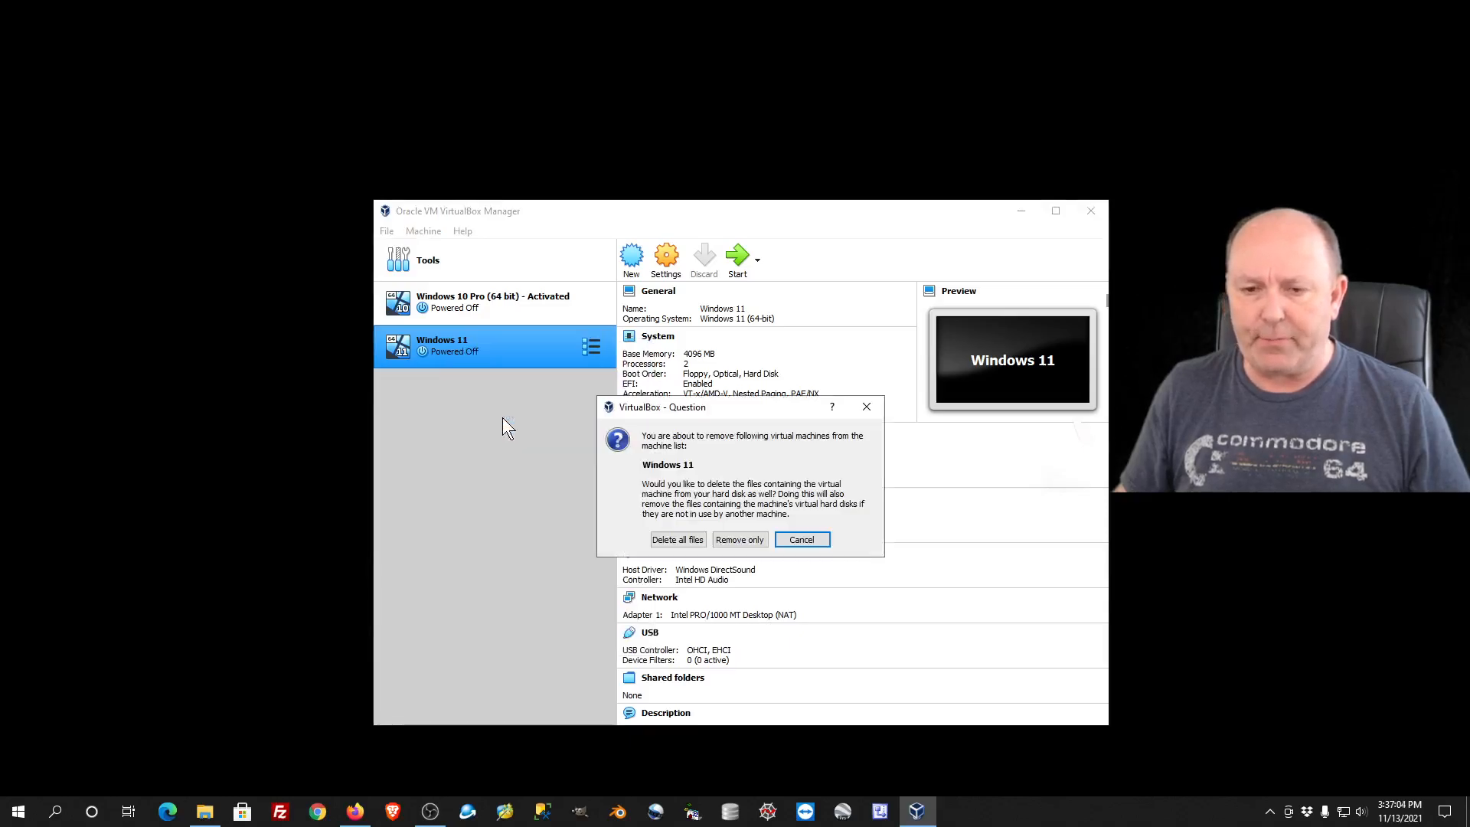
click(686, 540)
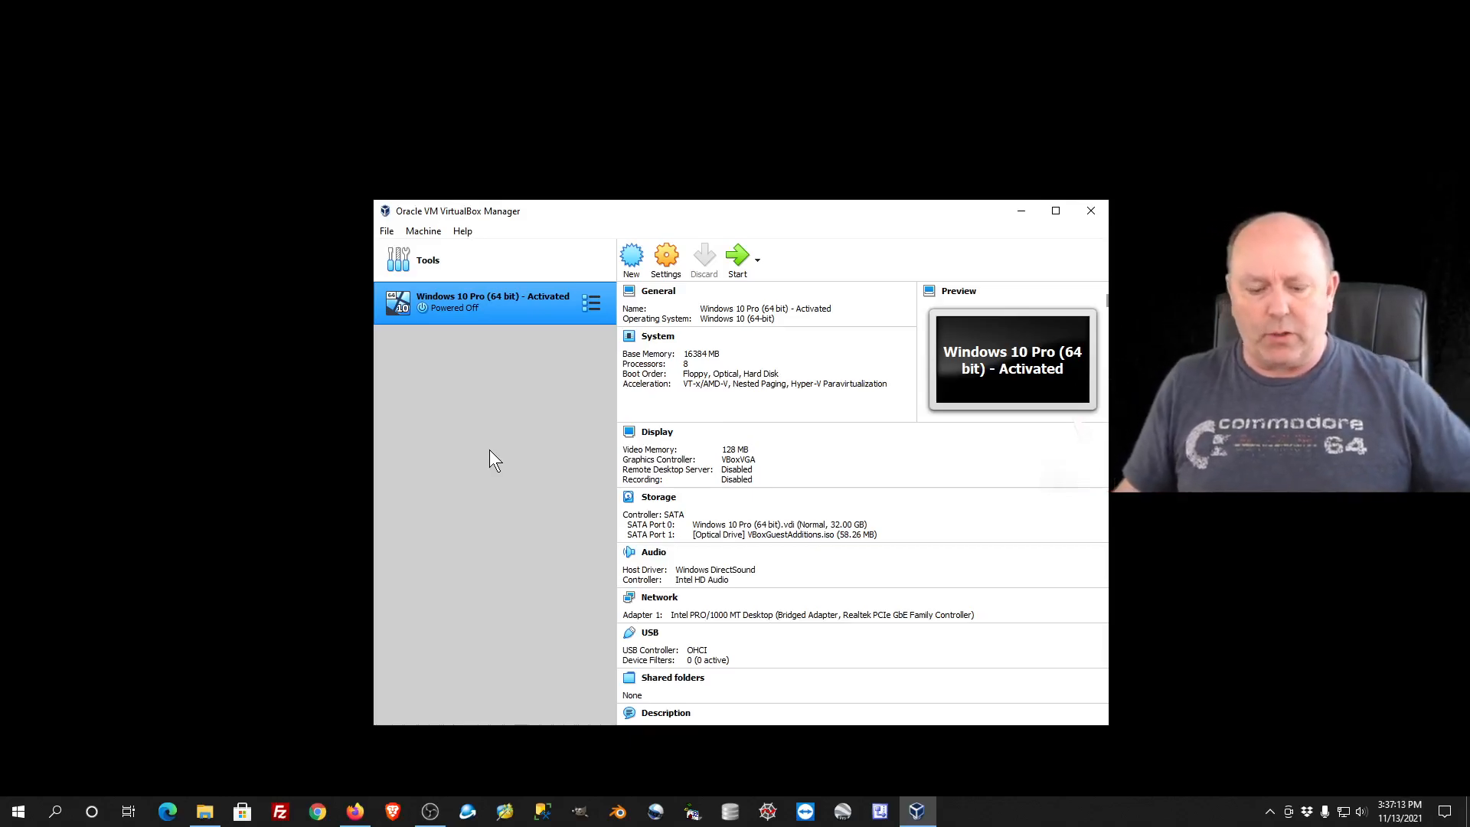
Try to open the host's system information with the Run command systeminfo32
key(super+r)
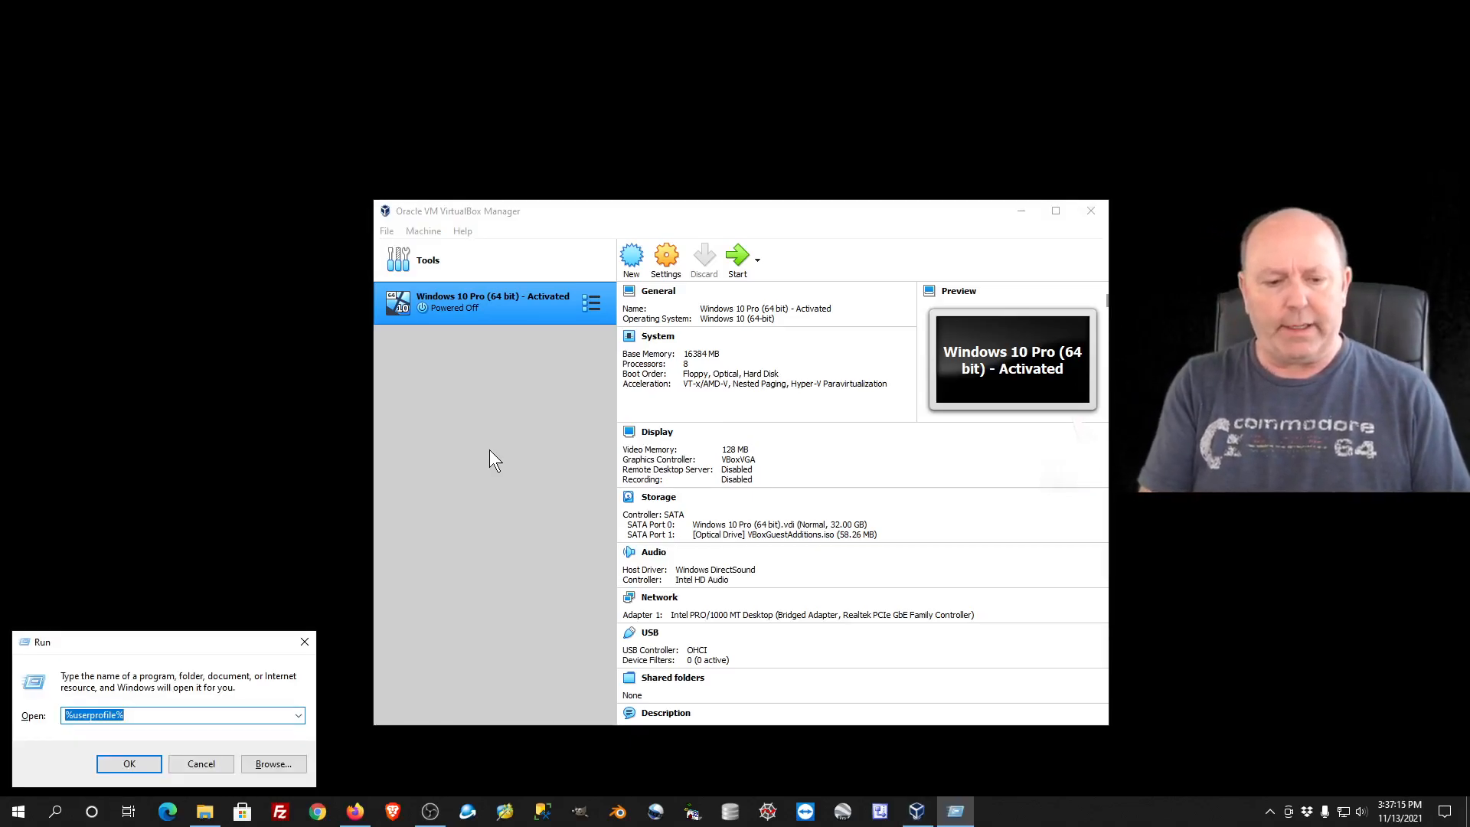
text(win)
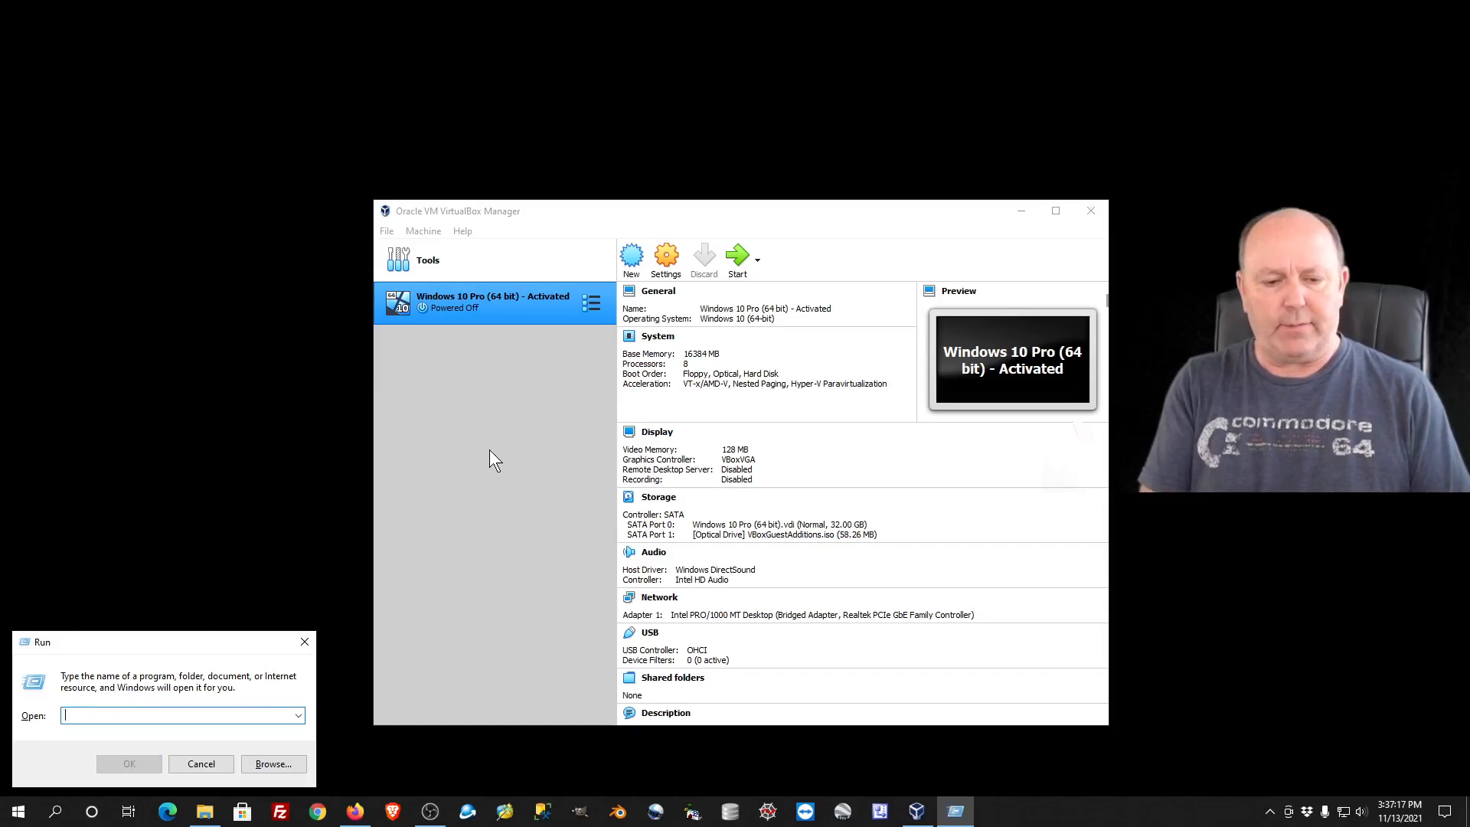
key(BackSpace)
text(systein)
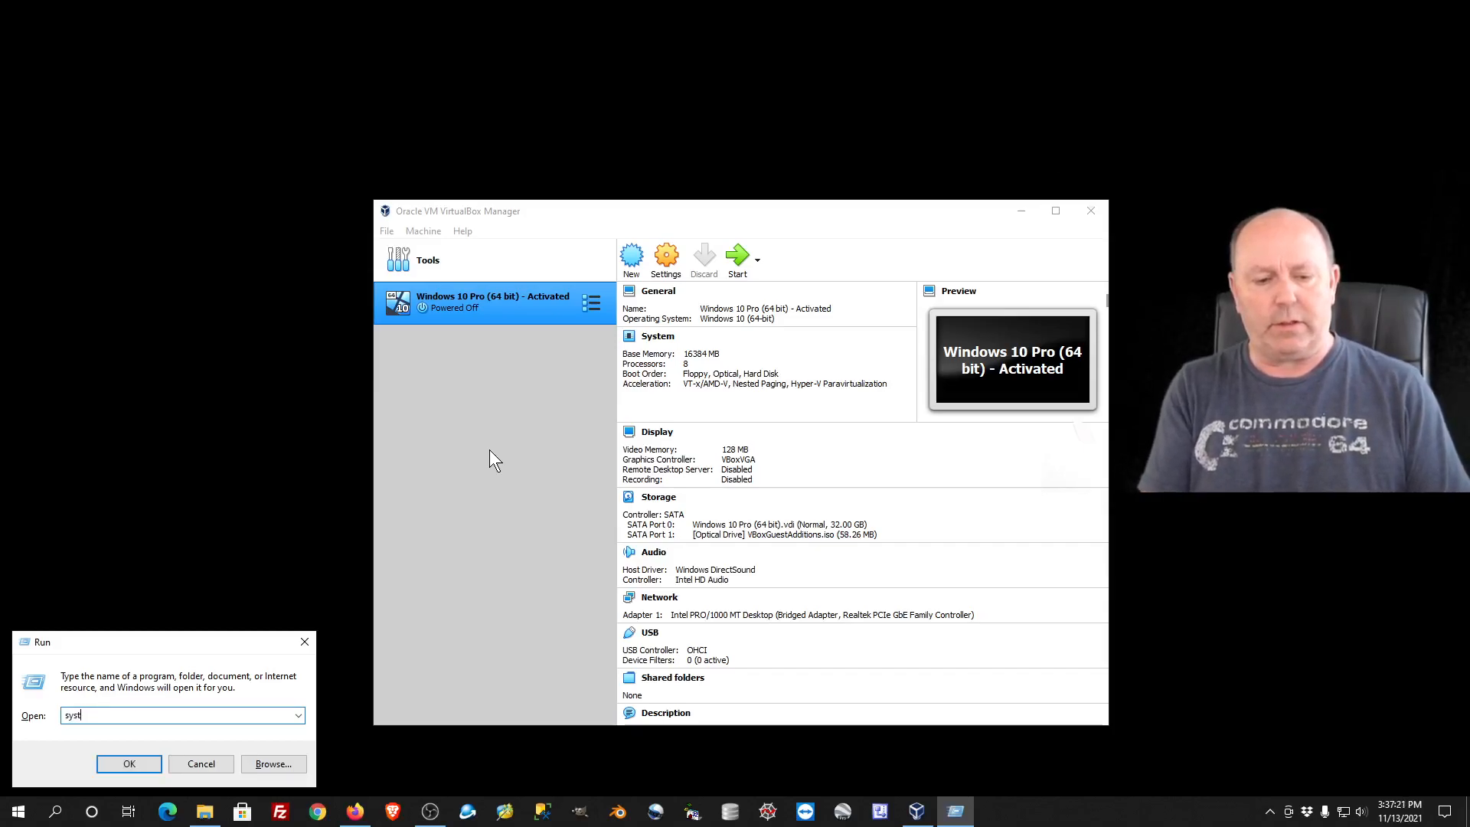
key(BackSpace)
text(systeminfo32)
key(Return)
key(Return)
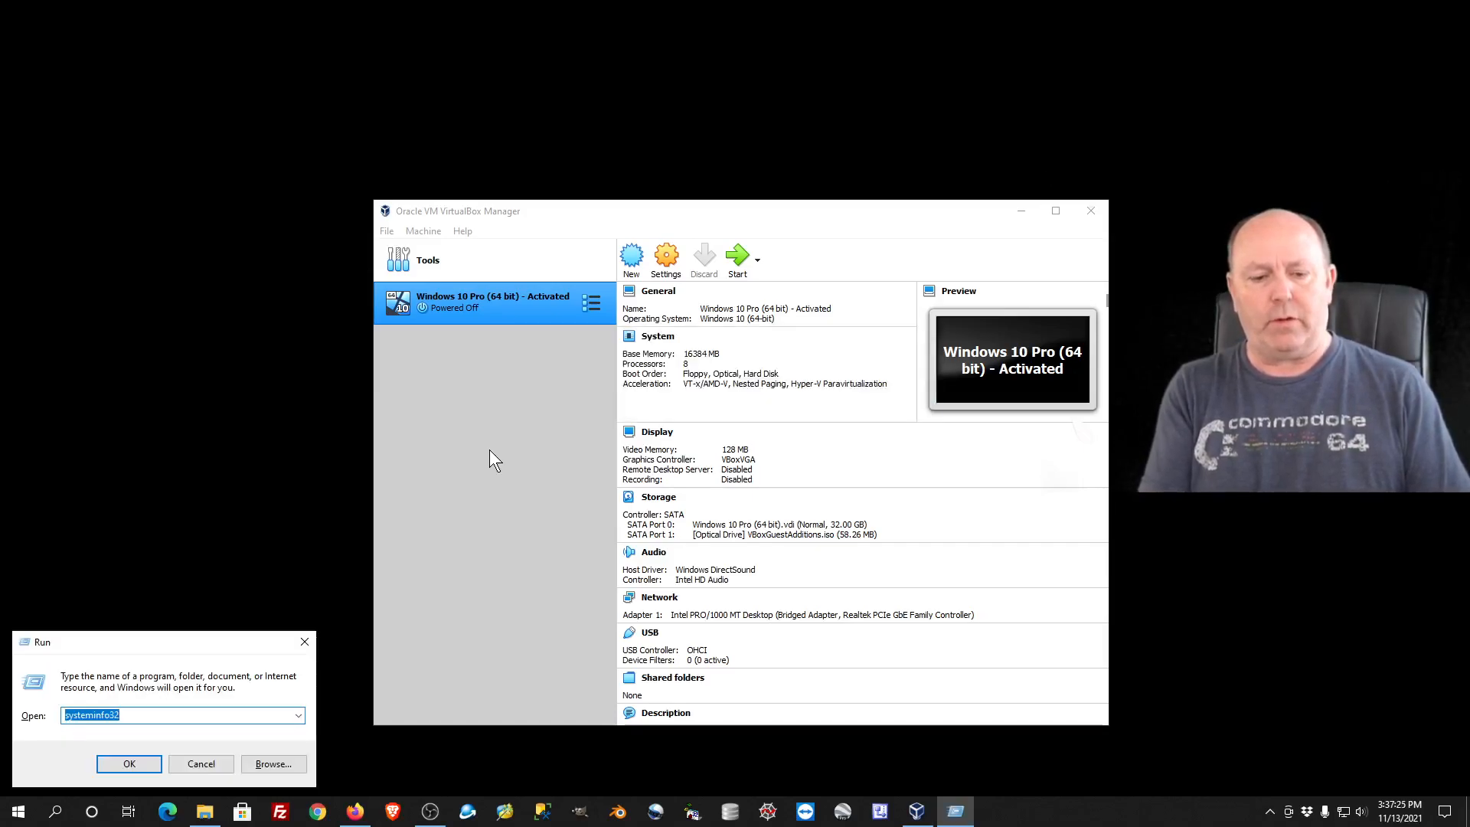
key(Escape)
Open the host's System Information tool from the recently used Run commands
key(super+r)
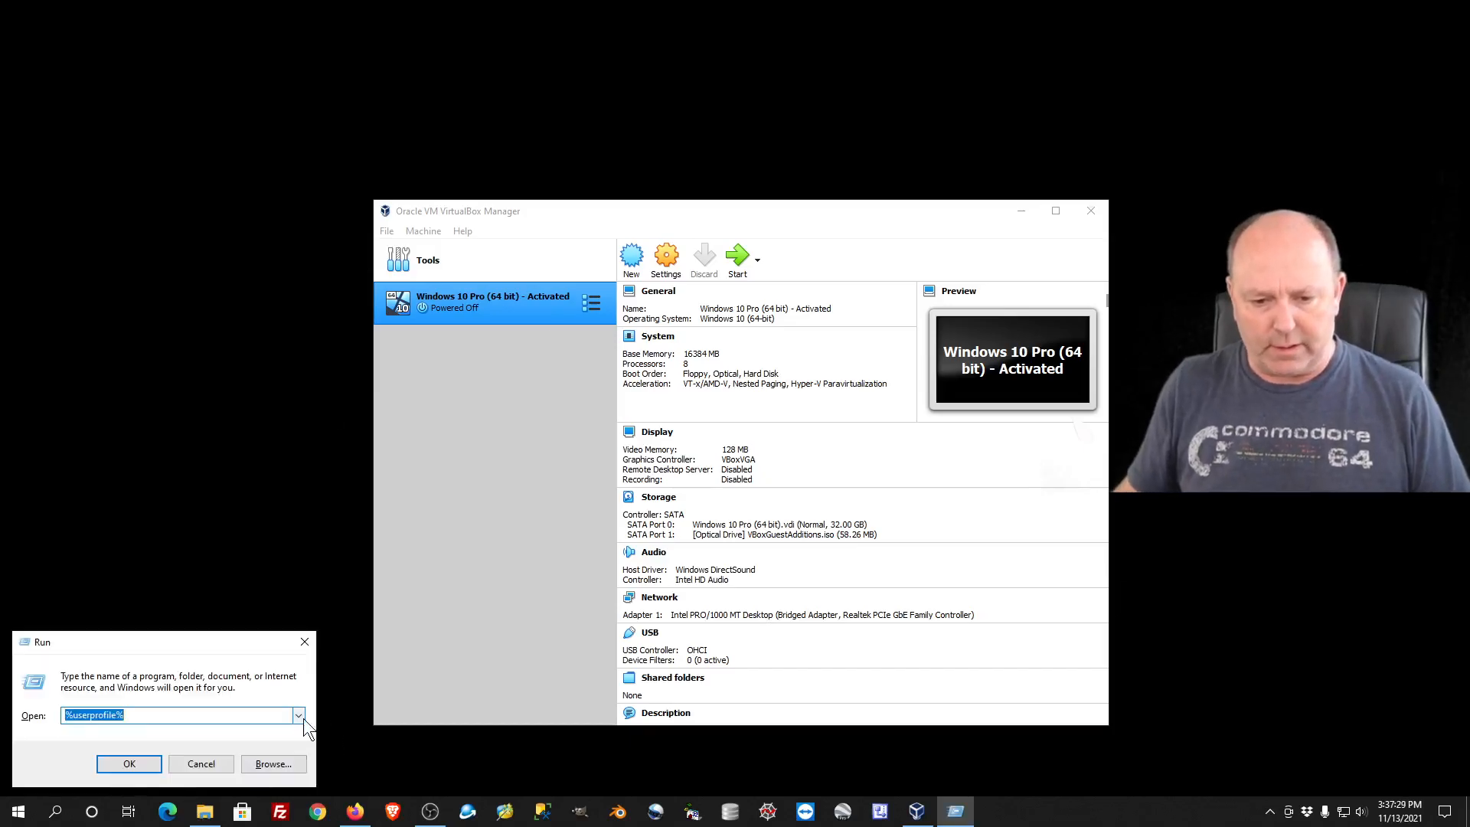
click(302, 718)
click(190, 750)
click(138, 760)
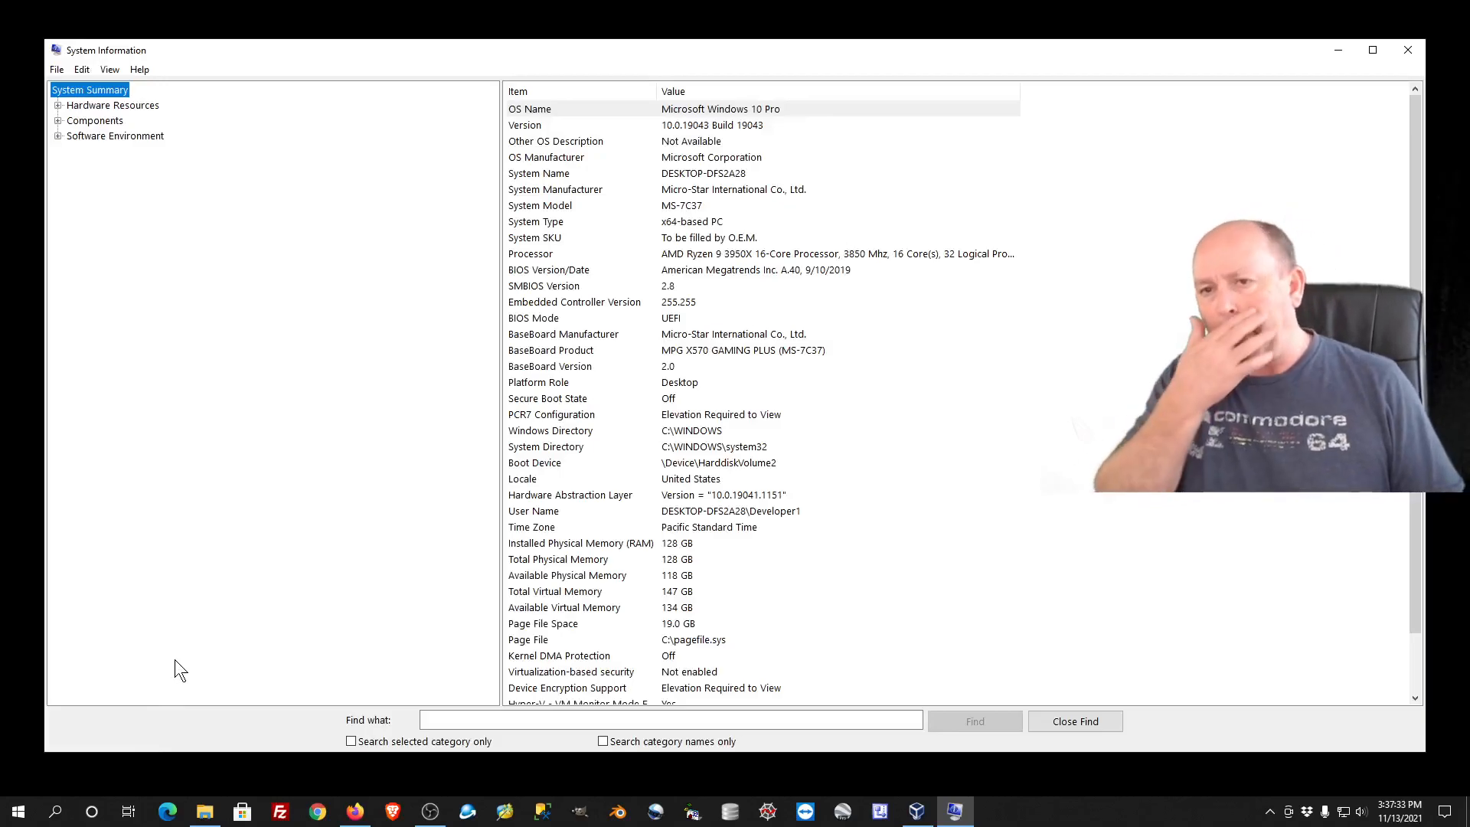
Examine the host's OS version, baseboard, BIOS mode, processor and system model in the system summary, and close System Information
click(663, 127)
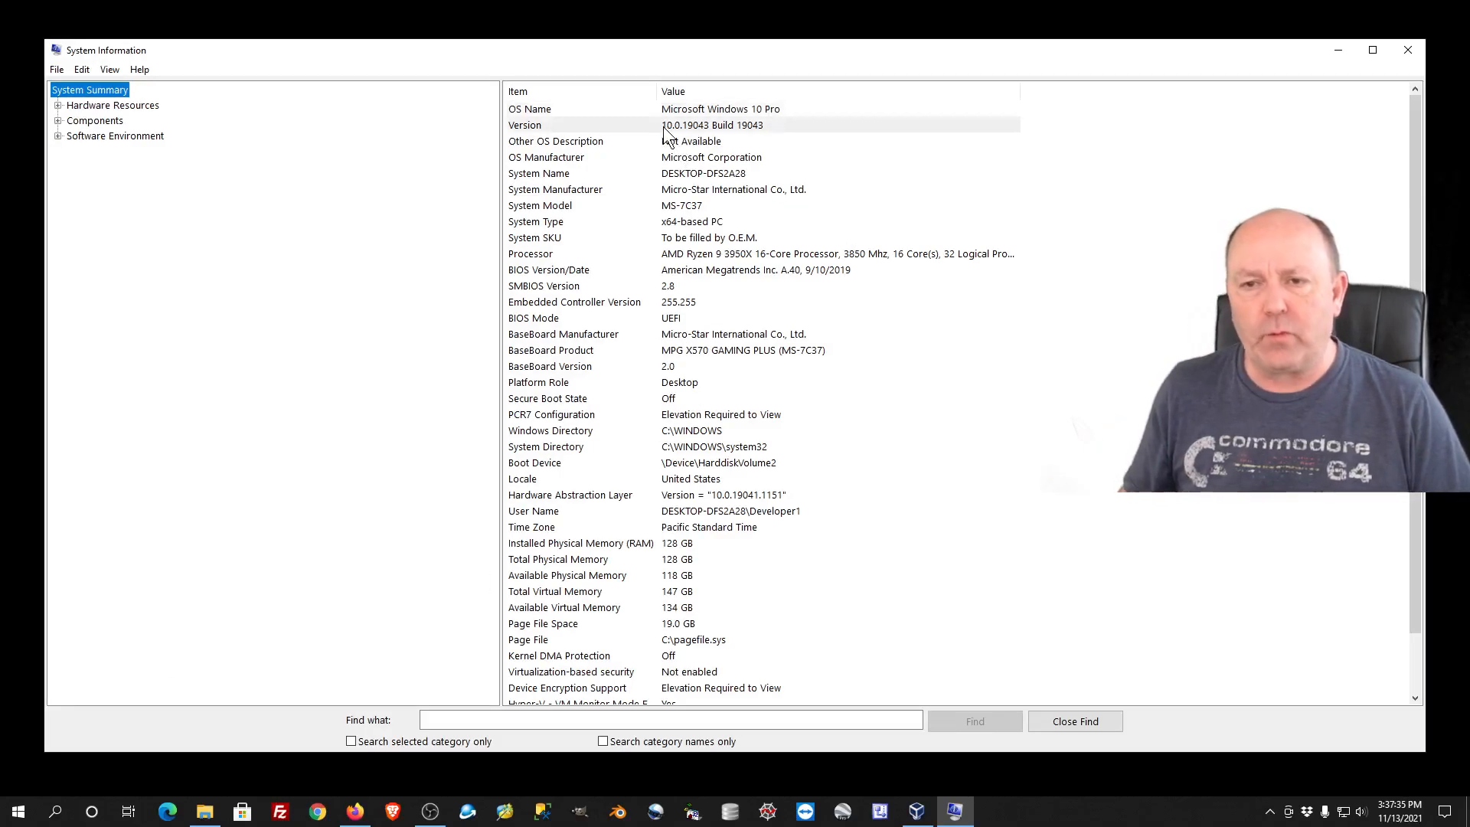
click(591, 350)
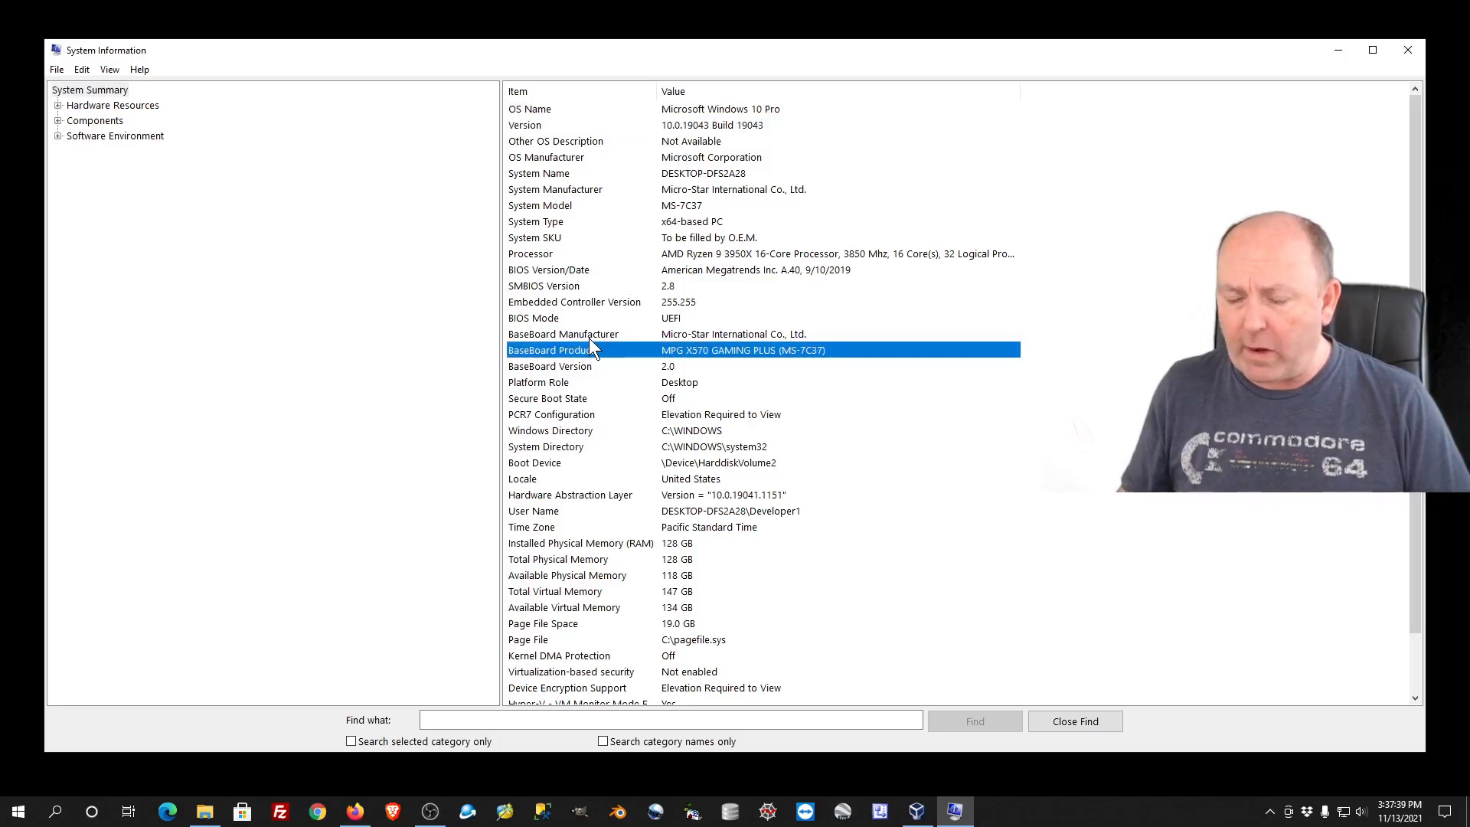
click(584, 317)
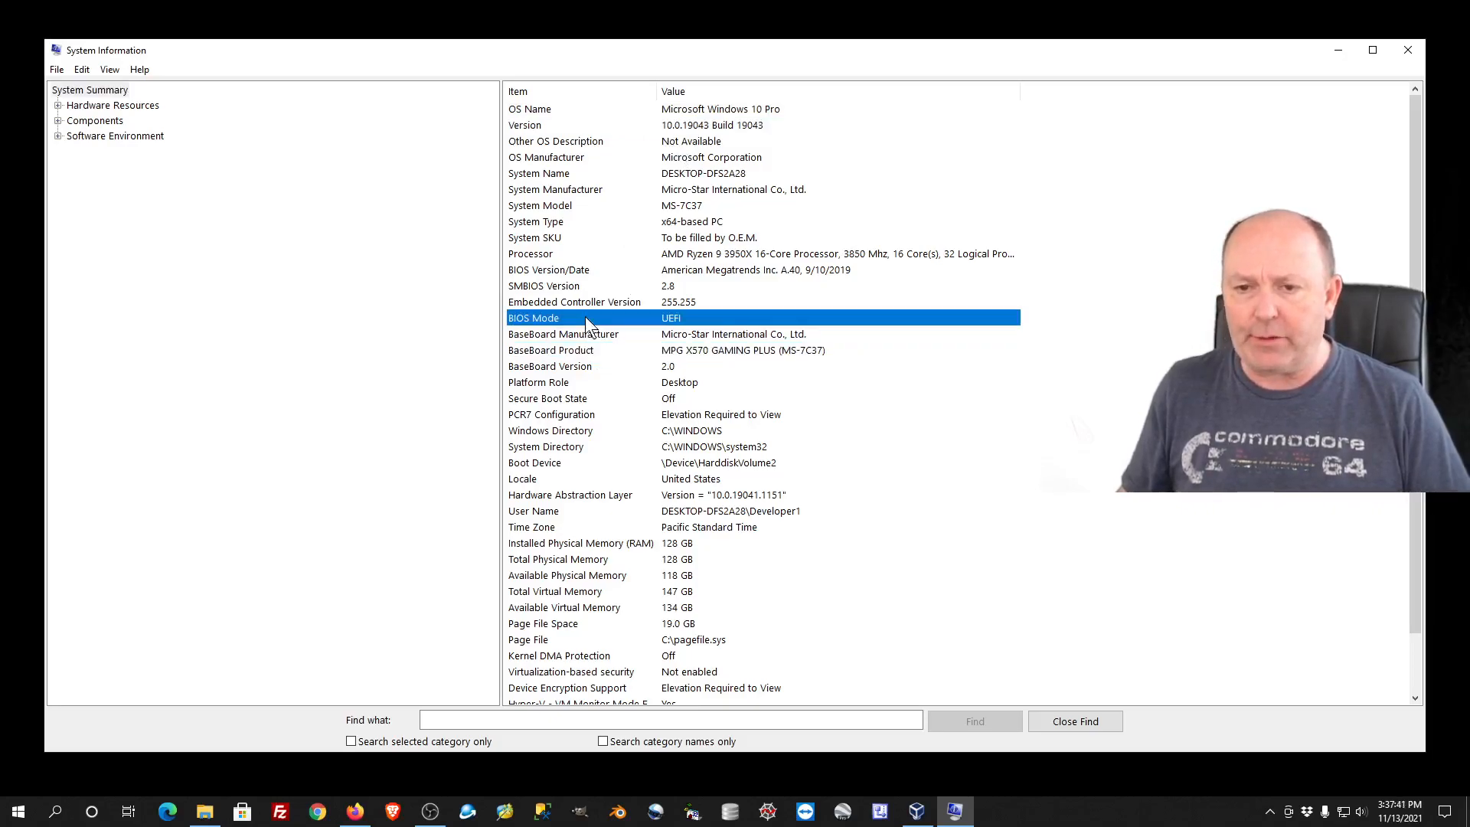
click(573, 510)
click(568, 527)
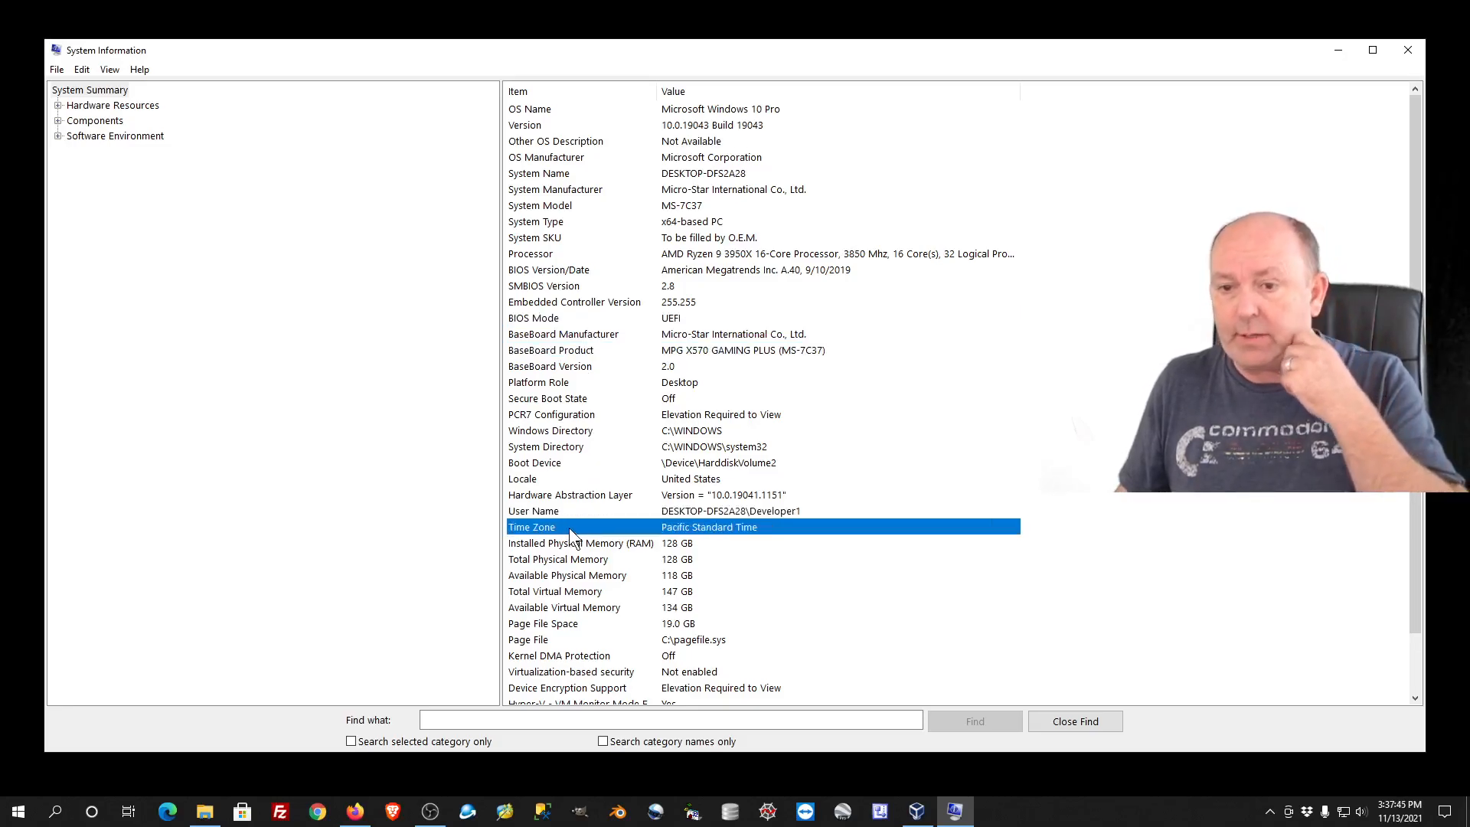
click(562, 334)
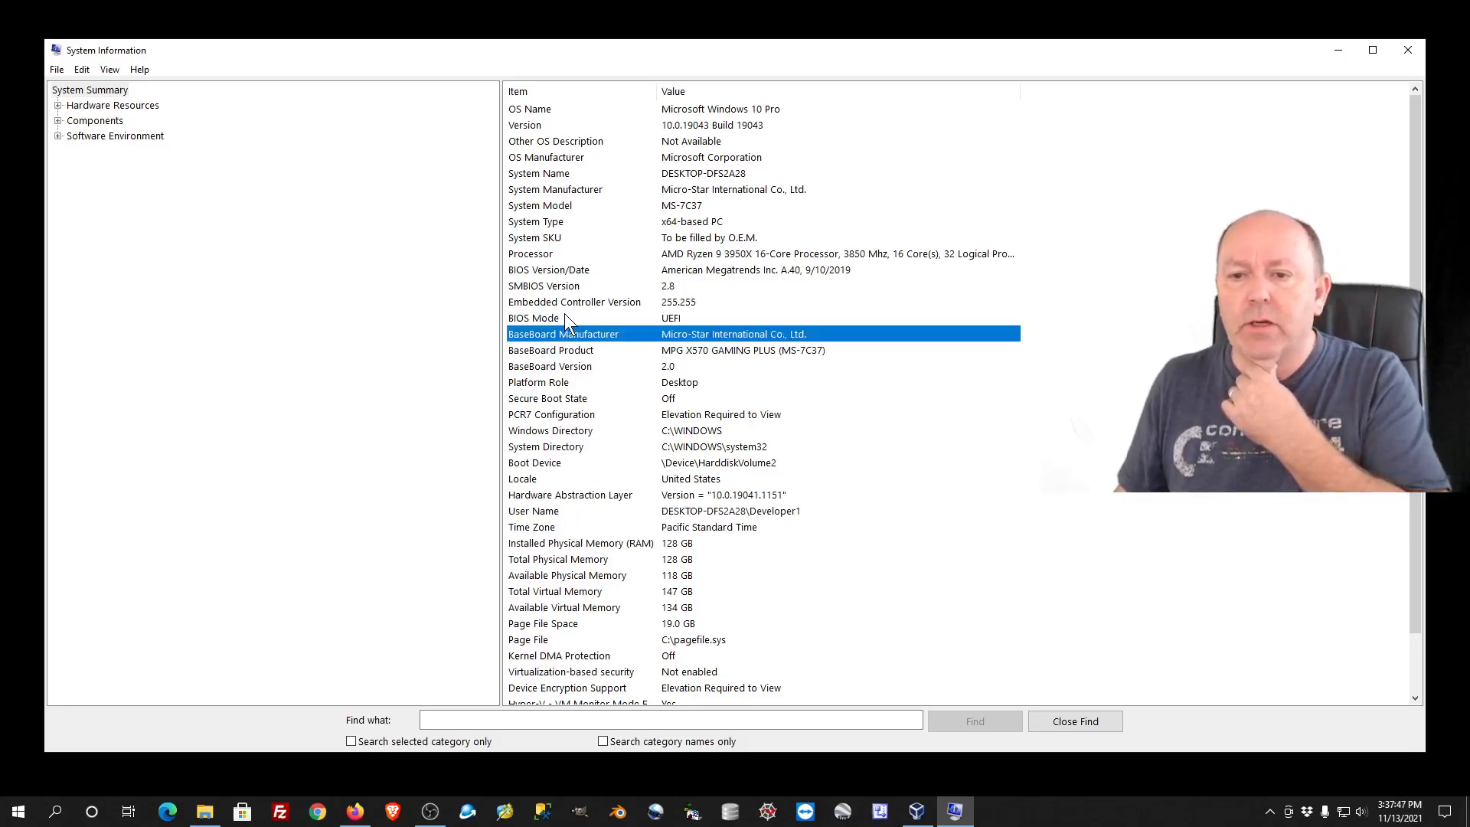
click(577, 265)
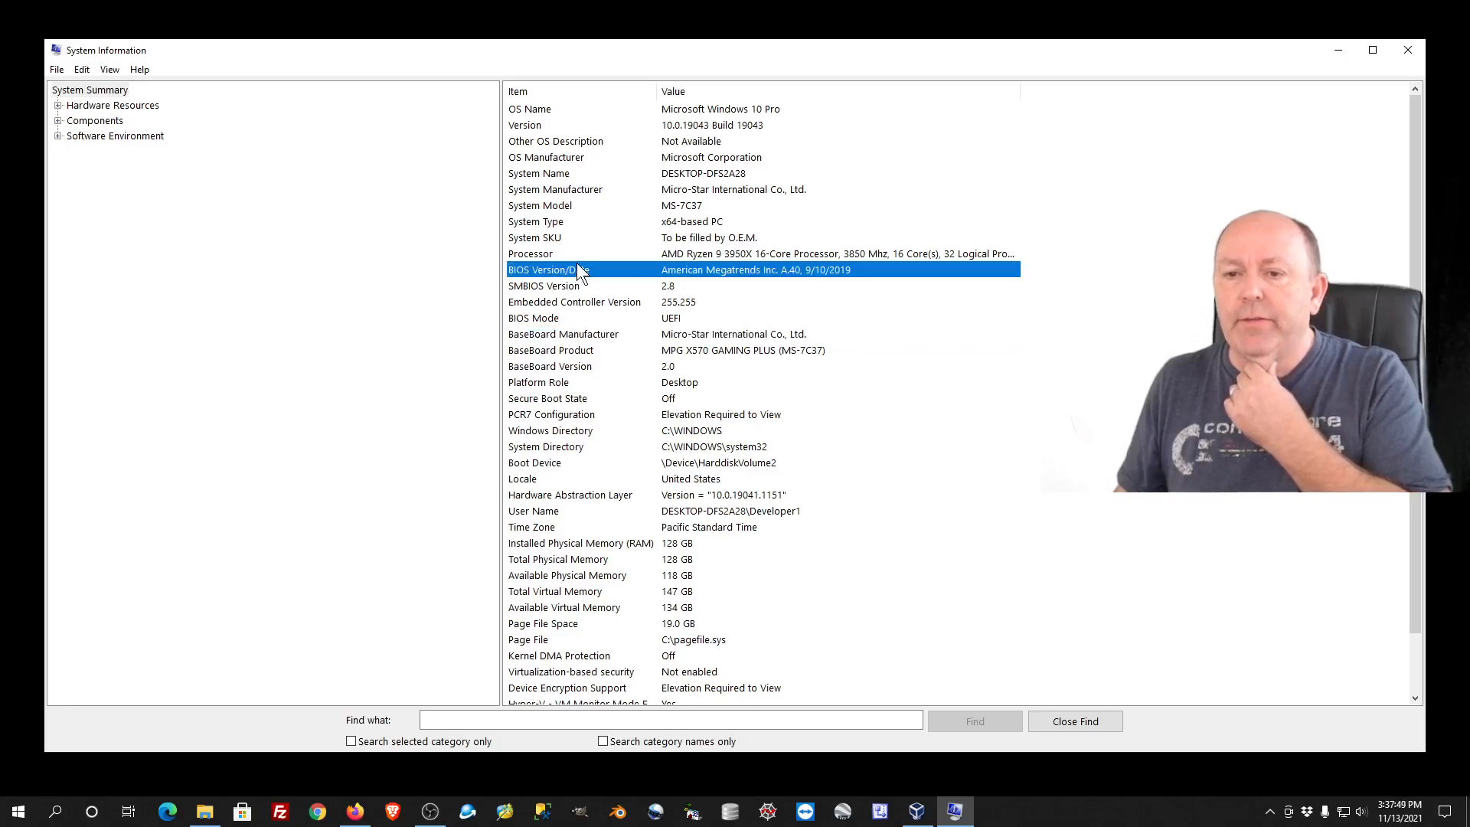
click(577, 259)
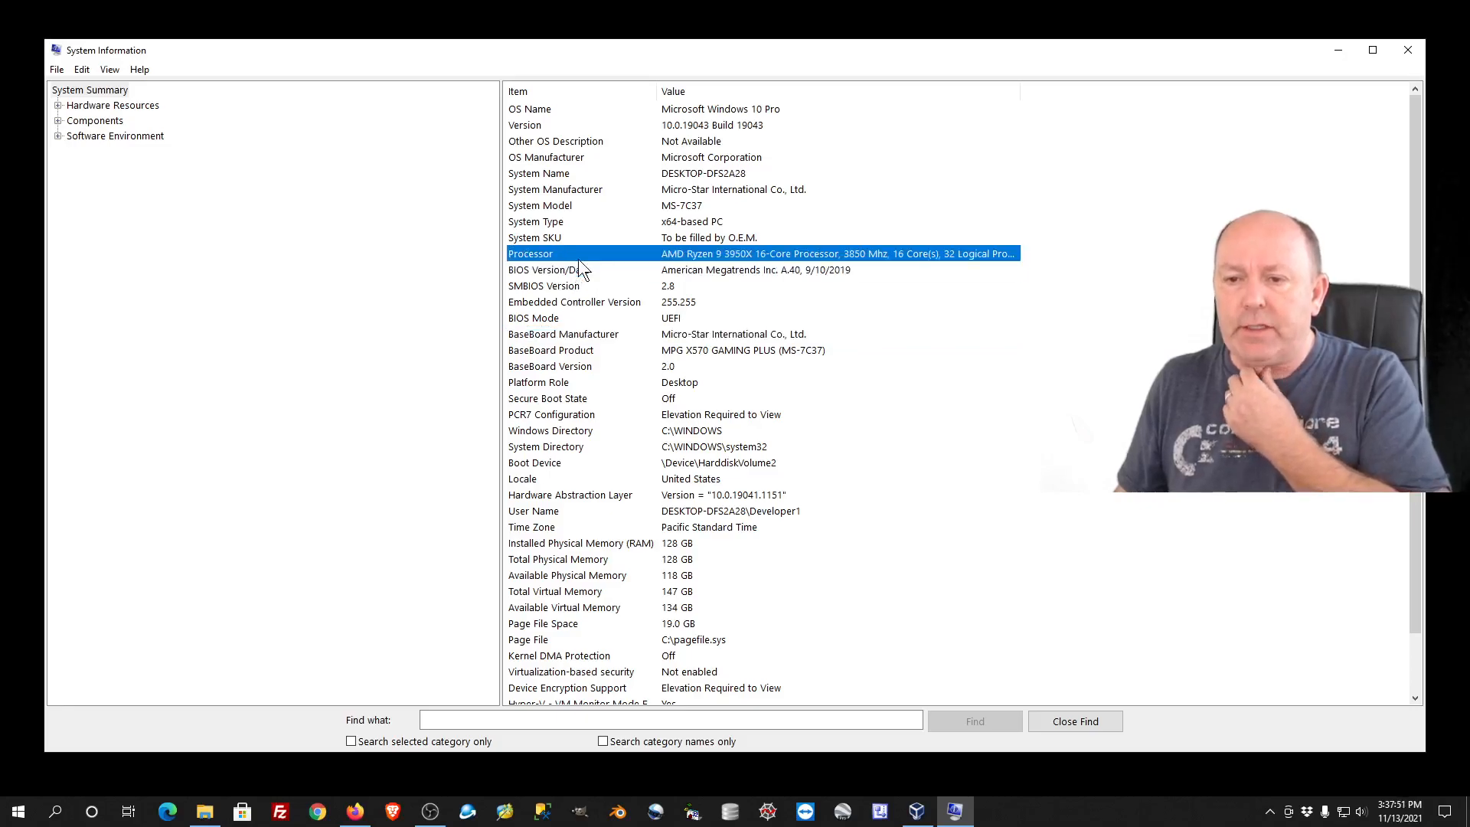
click(590, 207)
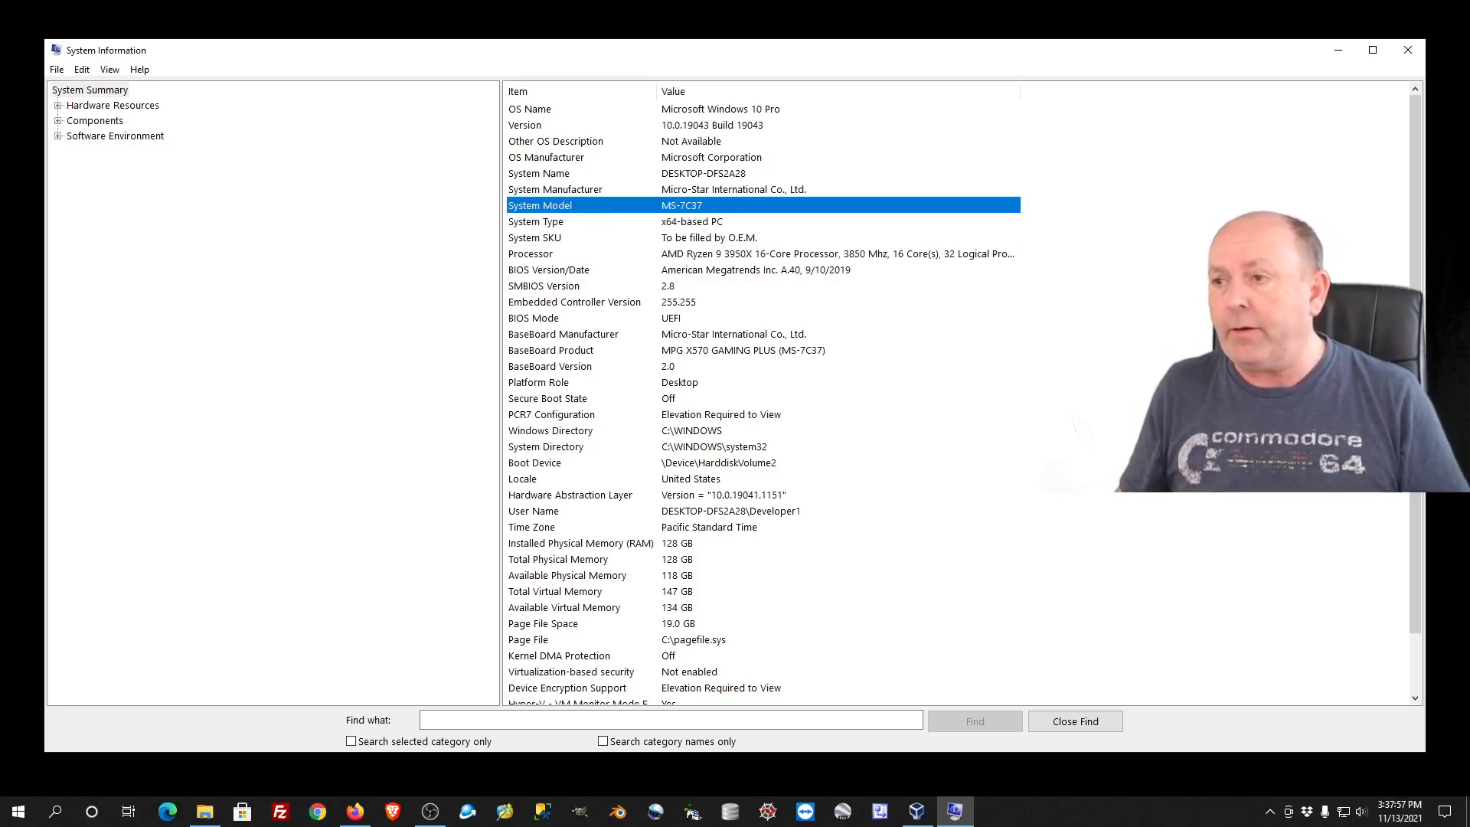
click(1403, 51)
Switch to Firefox and open the Oracle blog post on installing Windows 11 on VirtualBox from the GoGreen PC Tune-Up Twitter profile
click(353, 816)
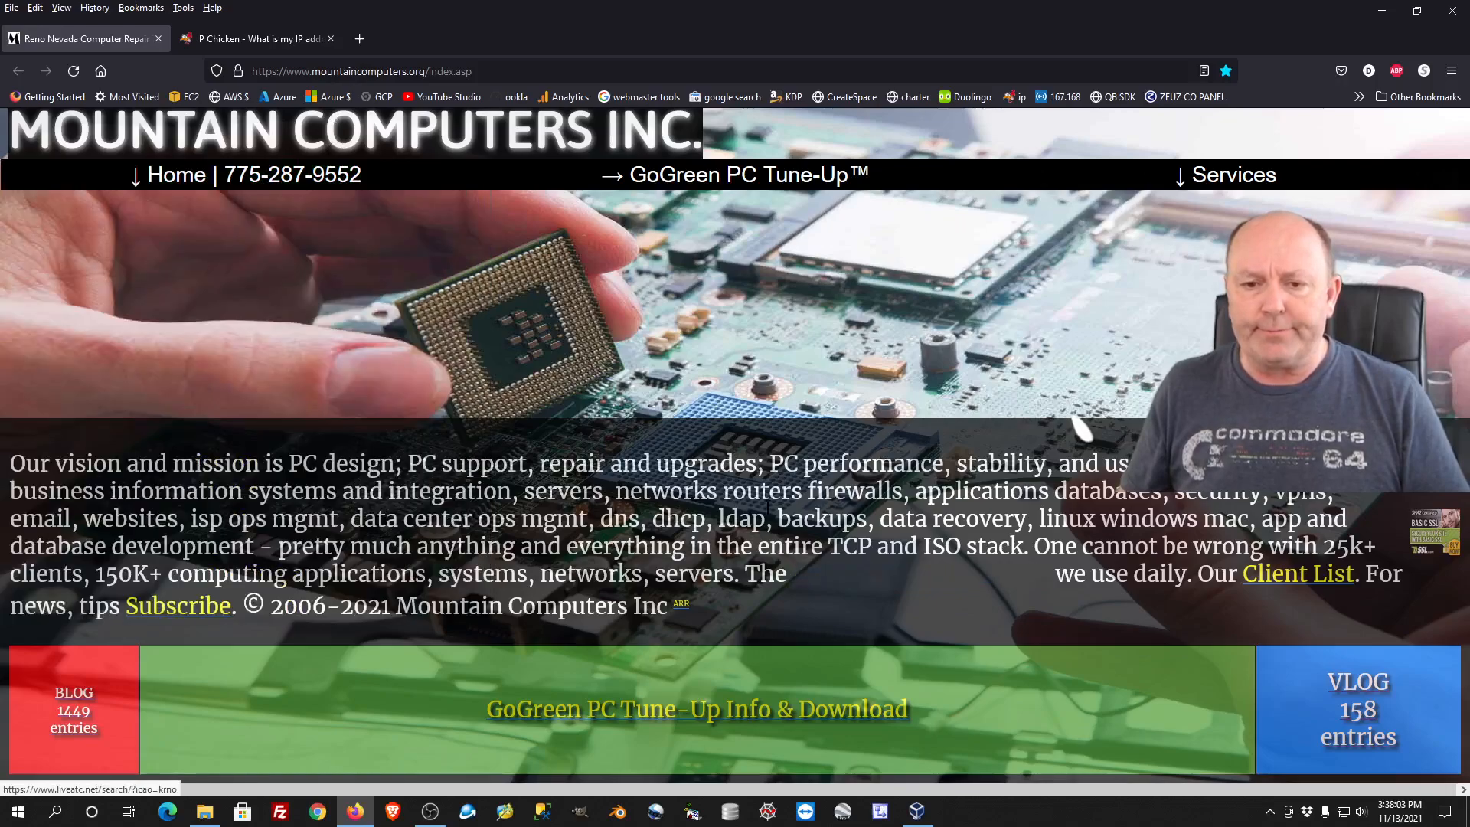
click(365, 39)
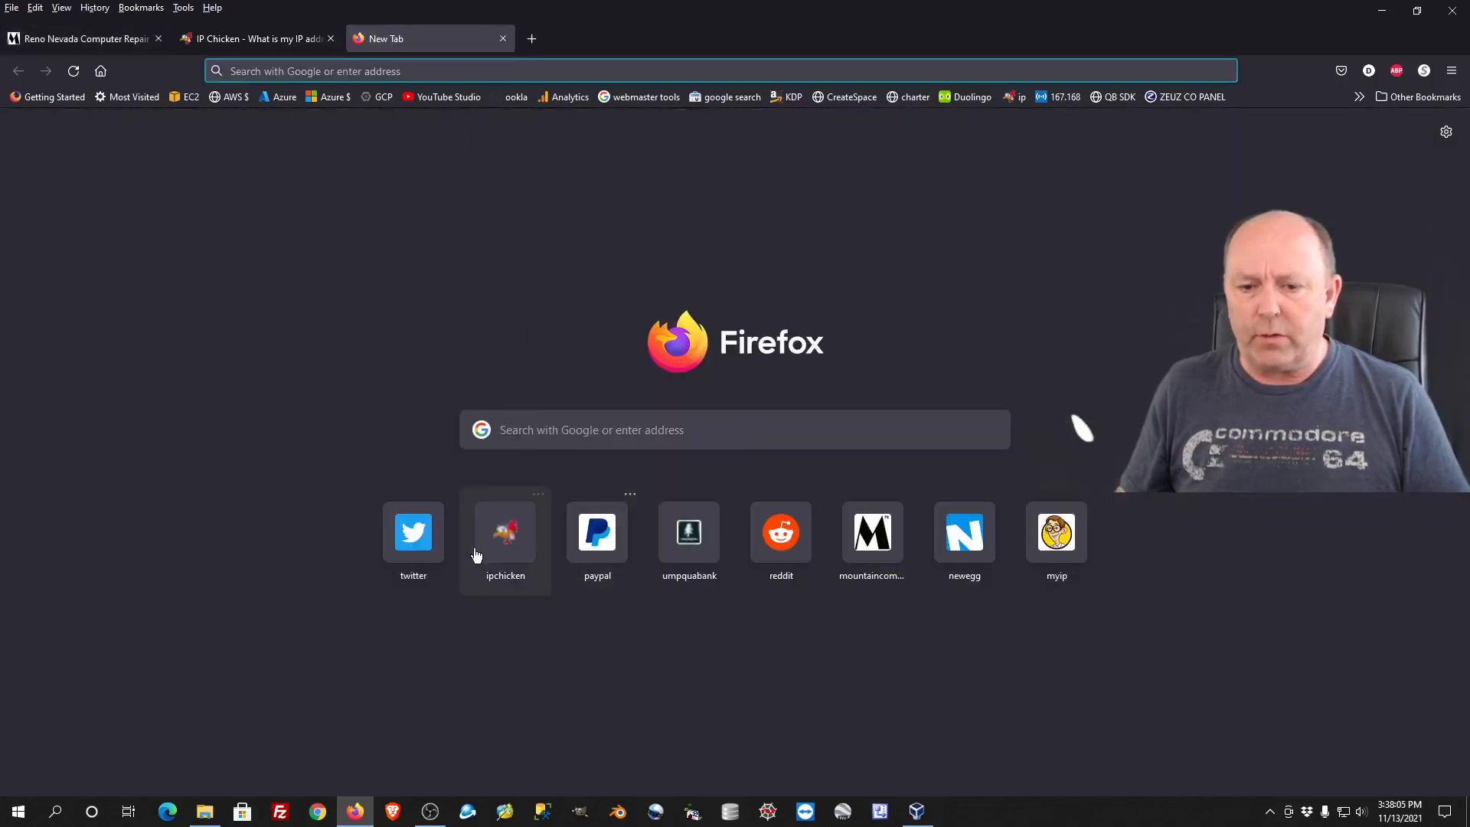
click(413, 531)
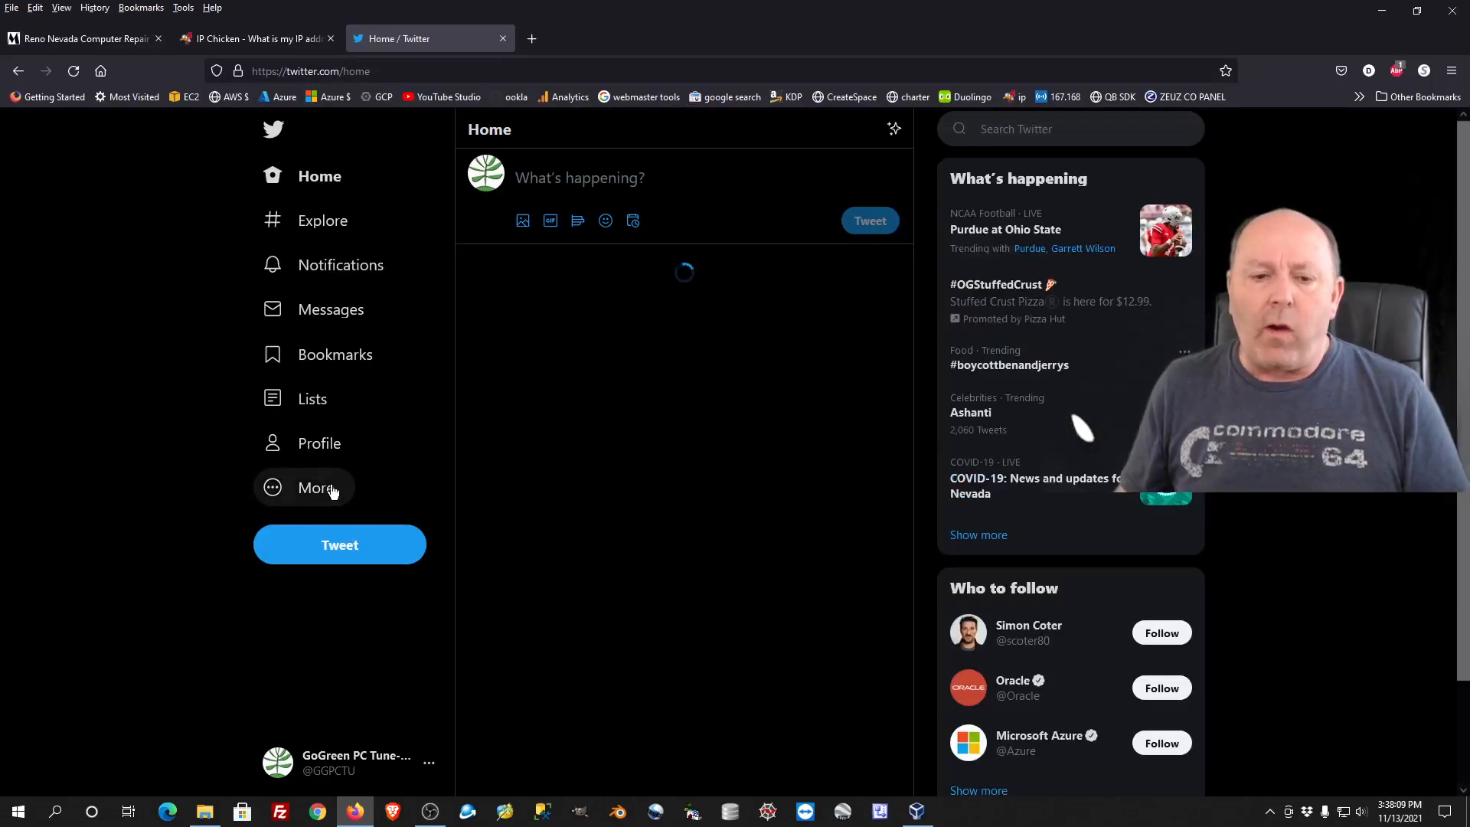
click(314, 457)
scroll(711, 494, down, 3)
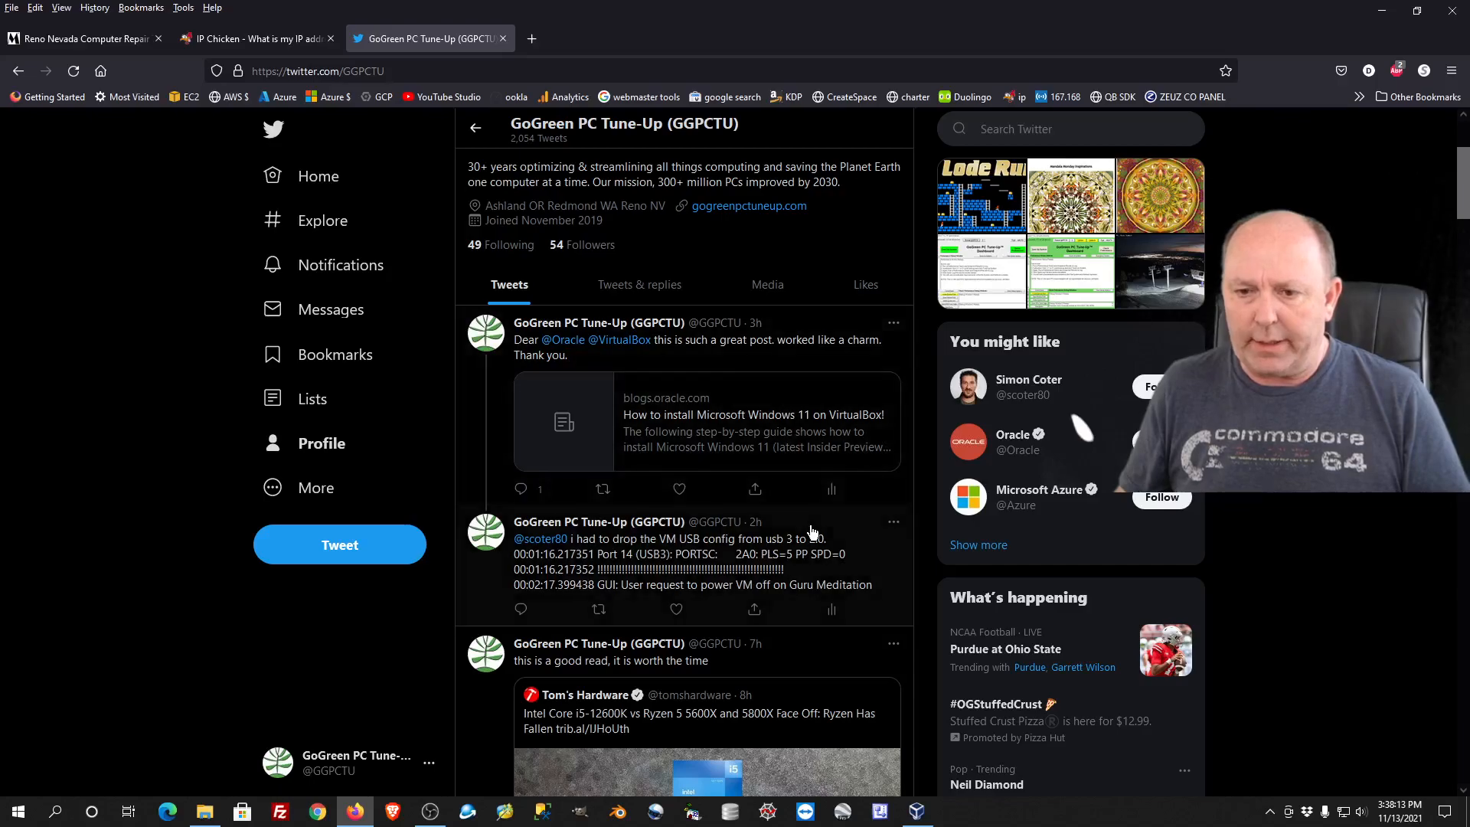
click(774, 458)
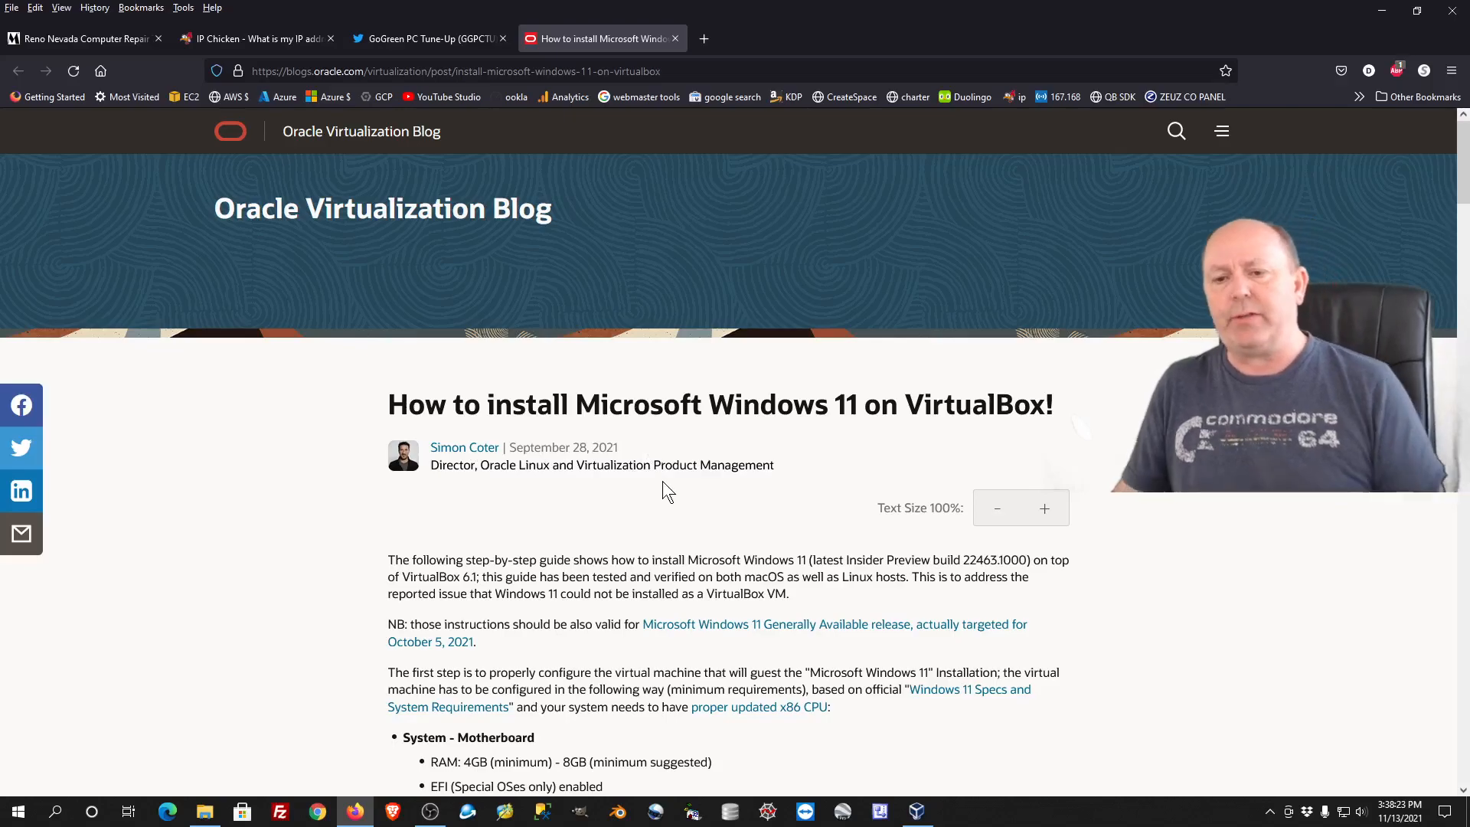
Read the guide's motherboard requirements for the virtual machine, covering base memory and EFI
scroll(771, 559, down, 9)
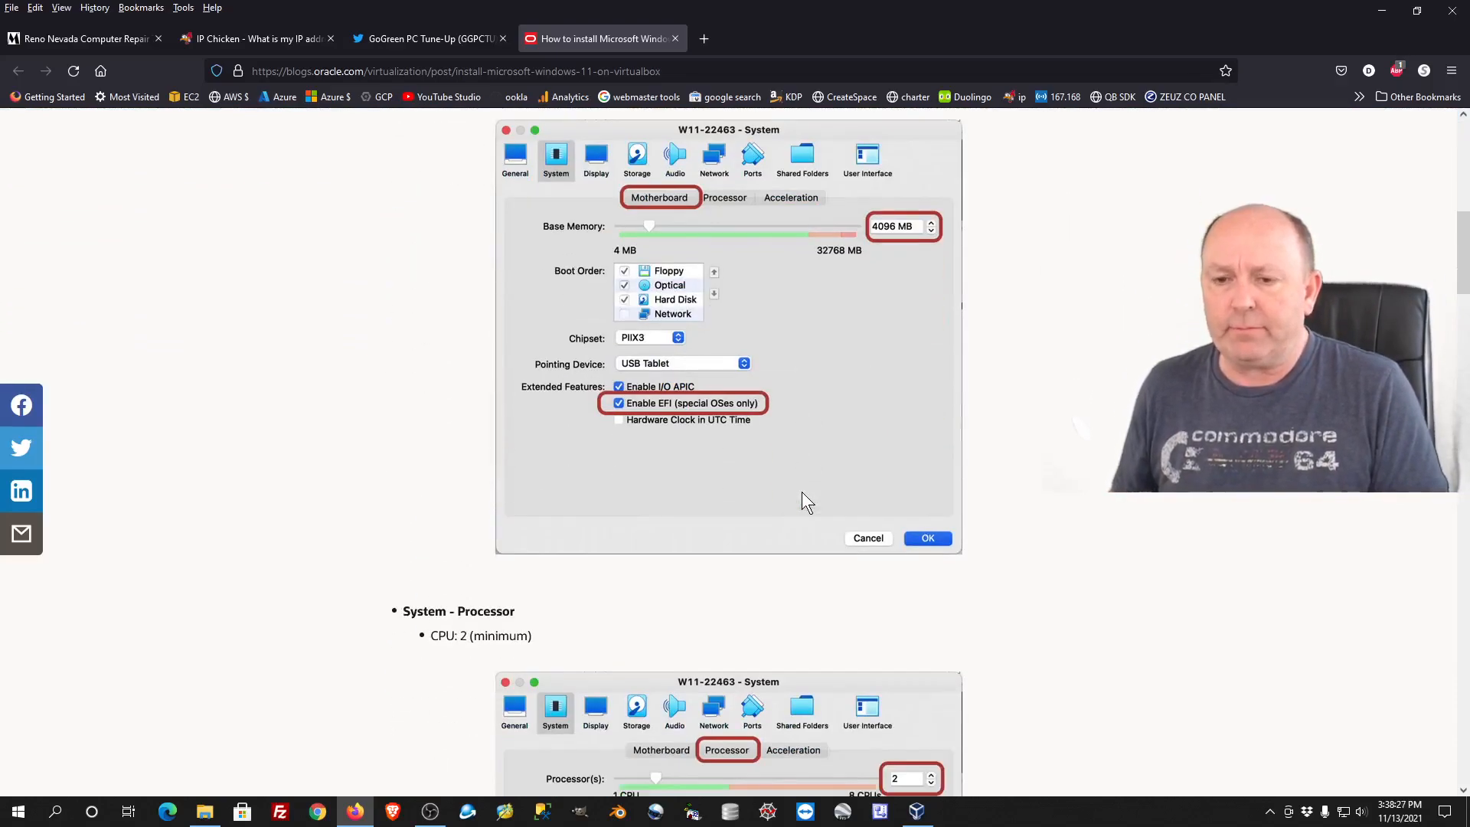
scroll(801, 491, up, 1)
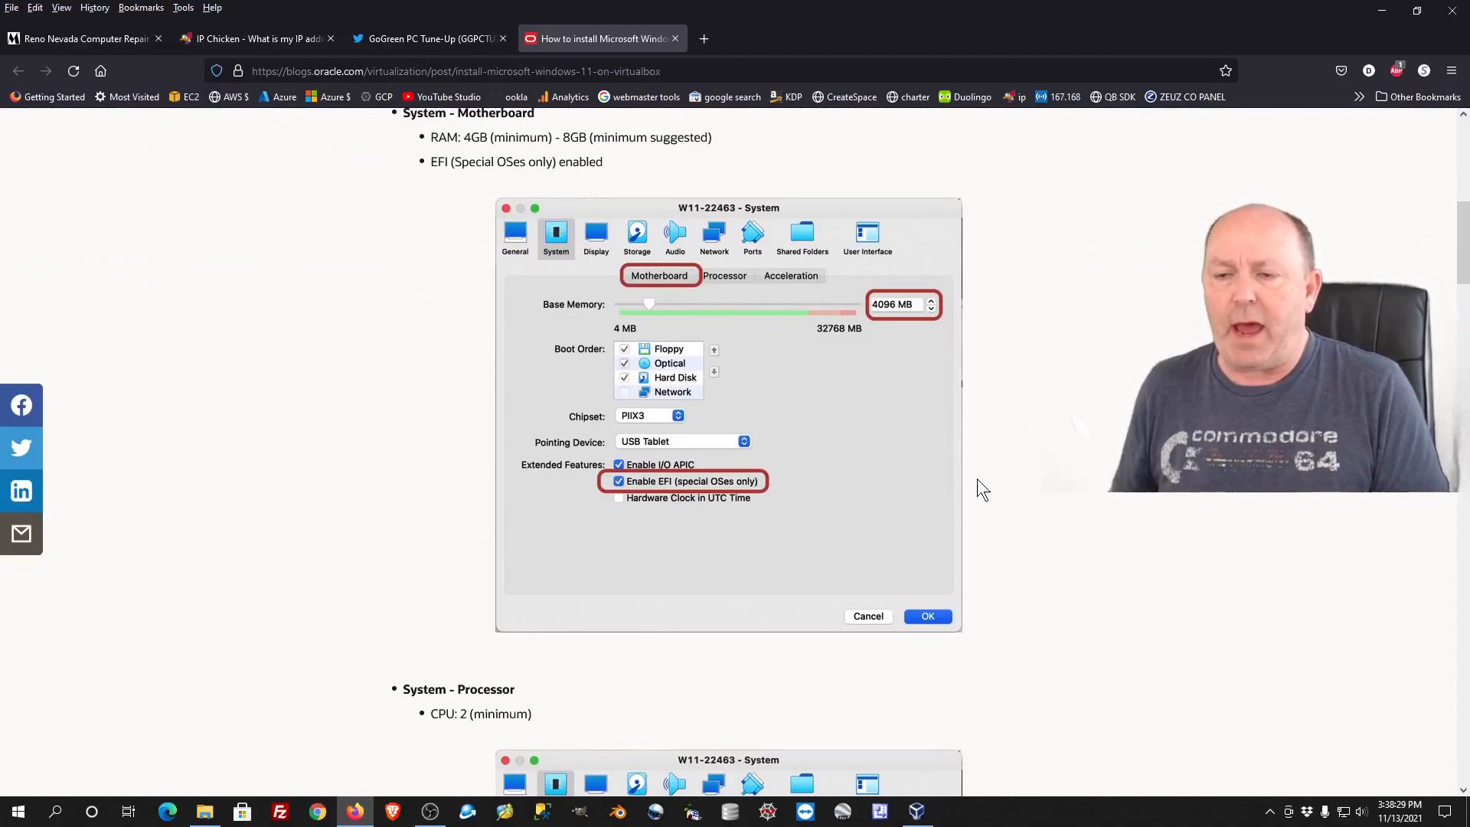
scroll(977, 479, down, 6)
scroll(976, 479, down, 2)
scroll(977, 479, up, 9)
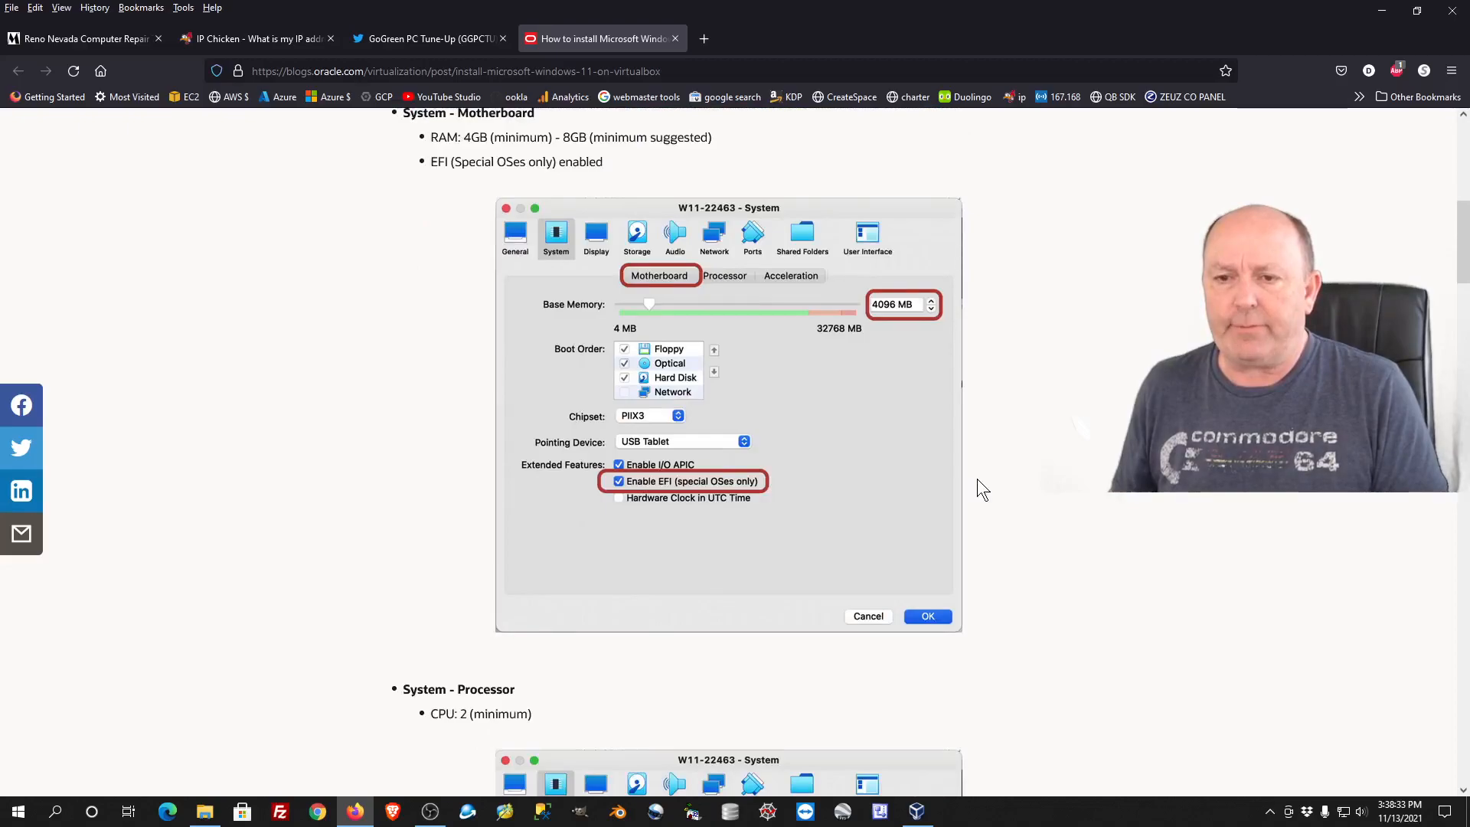
scroll(976, 479, up, 4)
scroll(977, 479, down, 3)
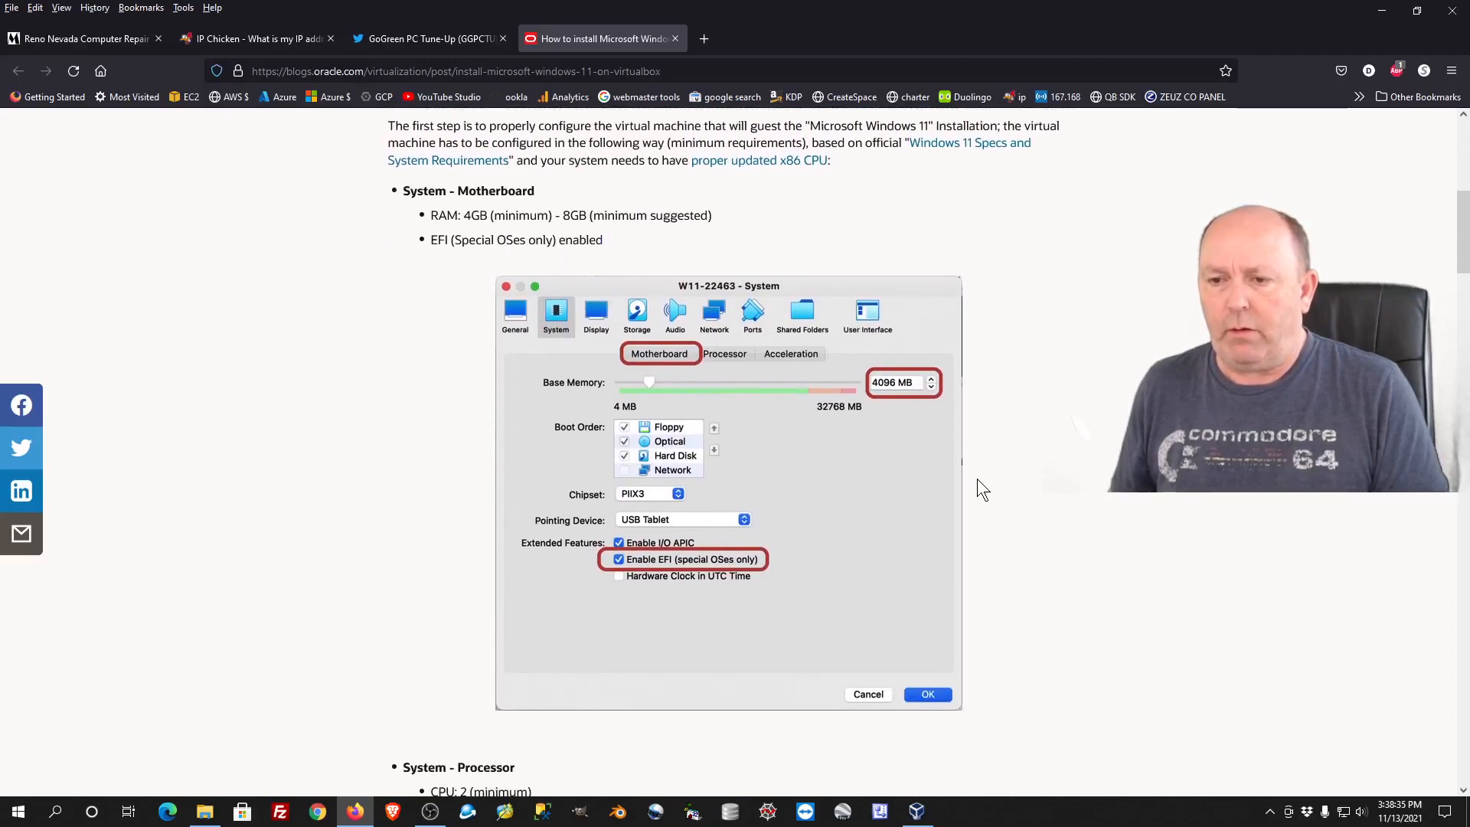
Review the guide's processor, storage and display requirements, down to the start of the Windows 11 installation
scroll(977, 479, down, 6)
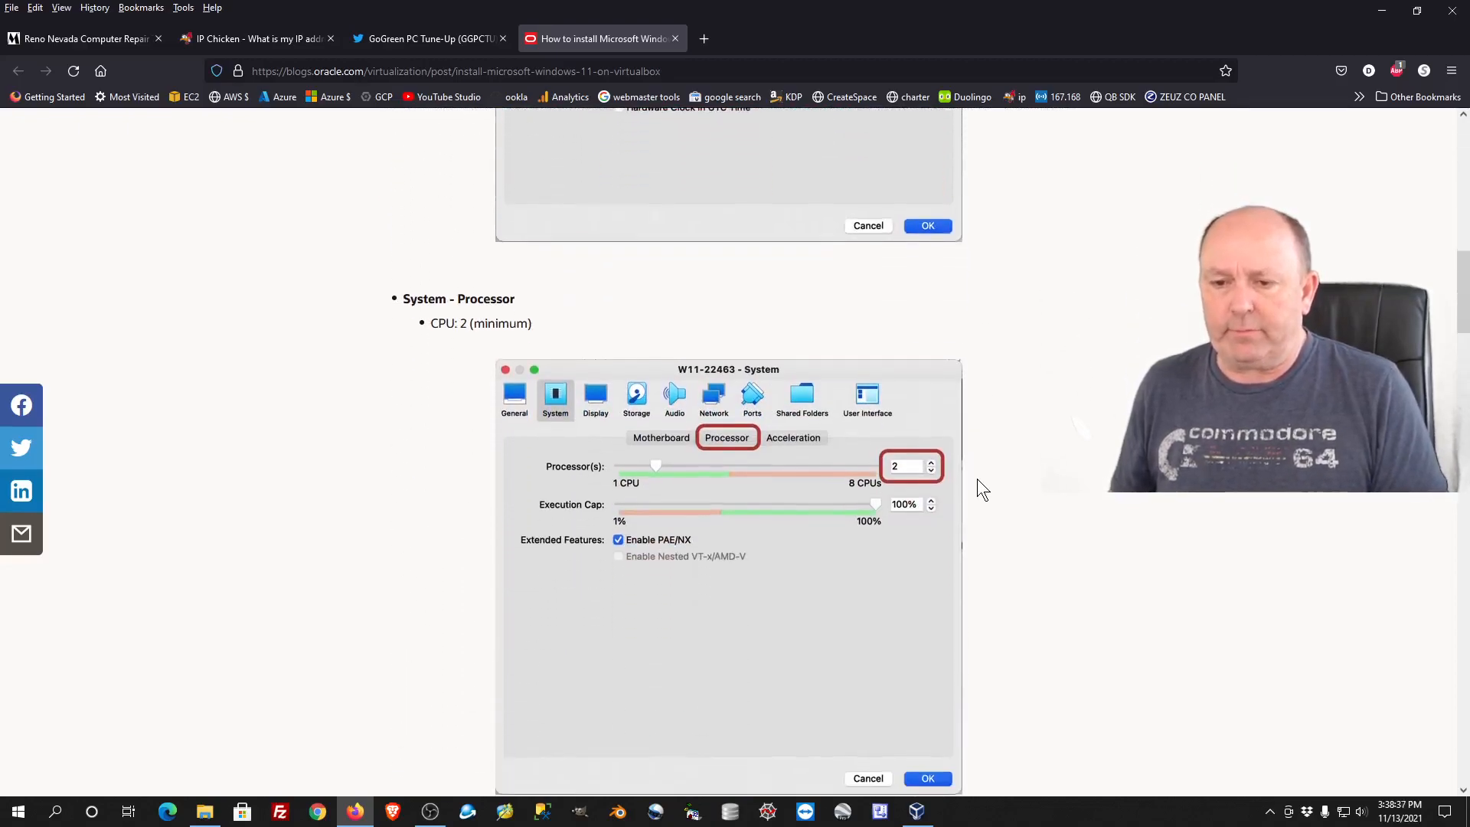
scroll(977, 479, down, 6)
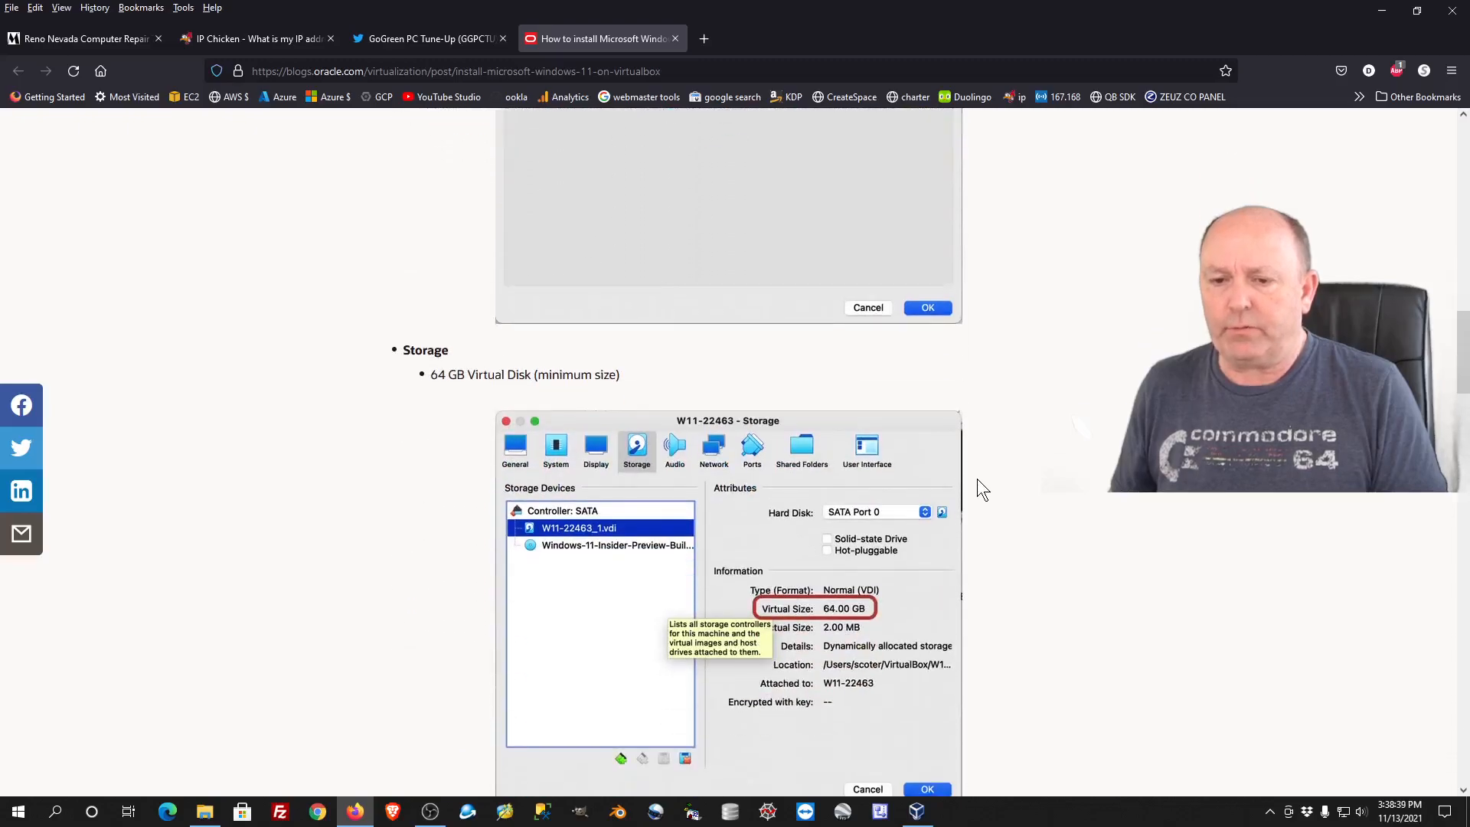
scroll(977, 479, down, 2)
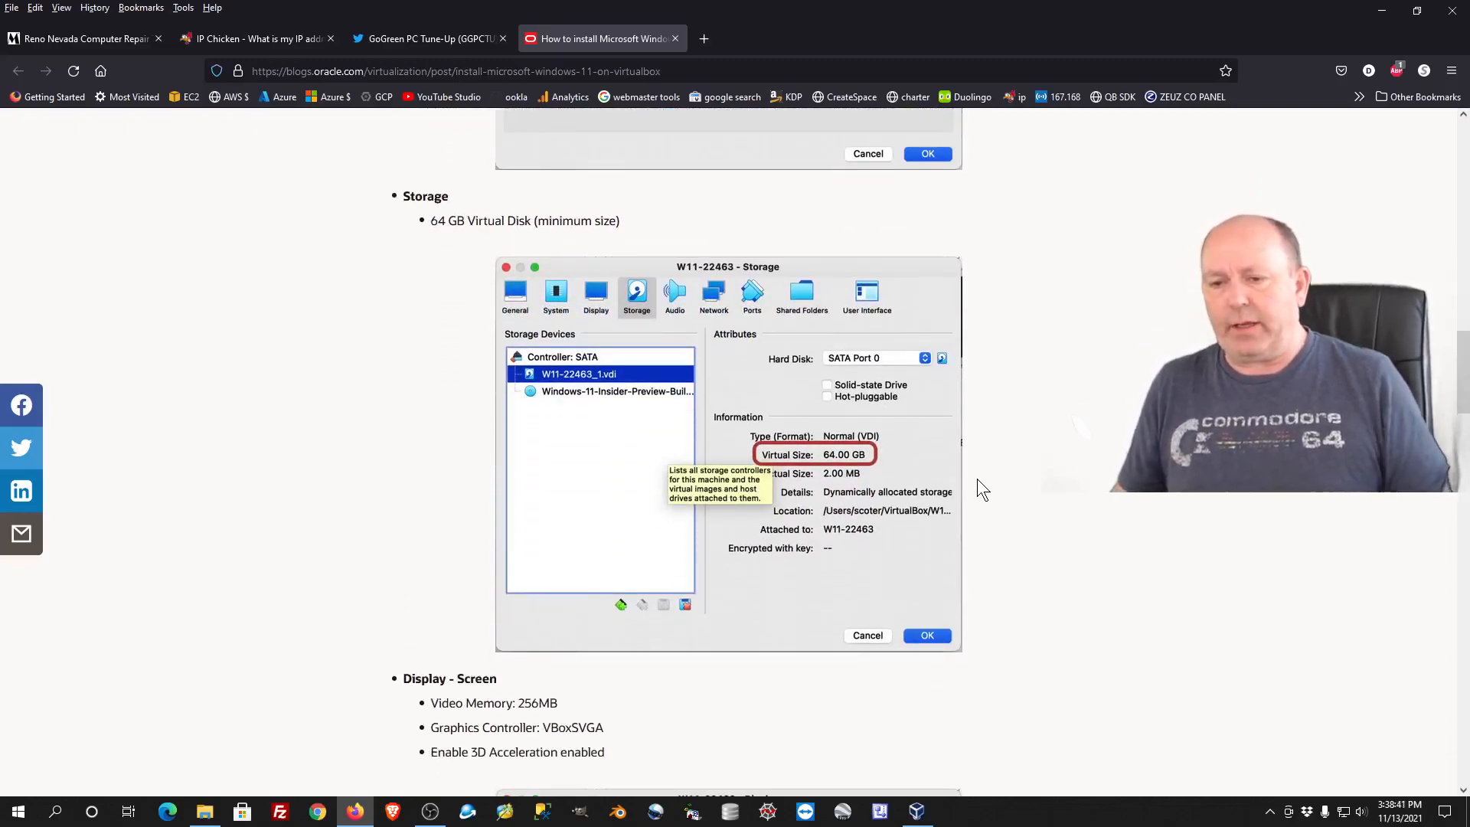
scroll(976, 479, down, 5)
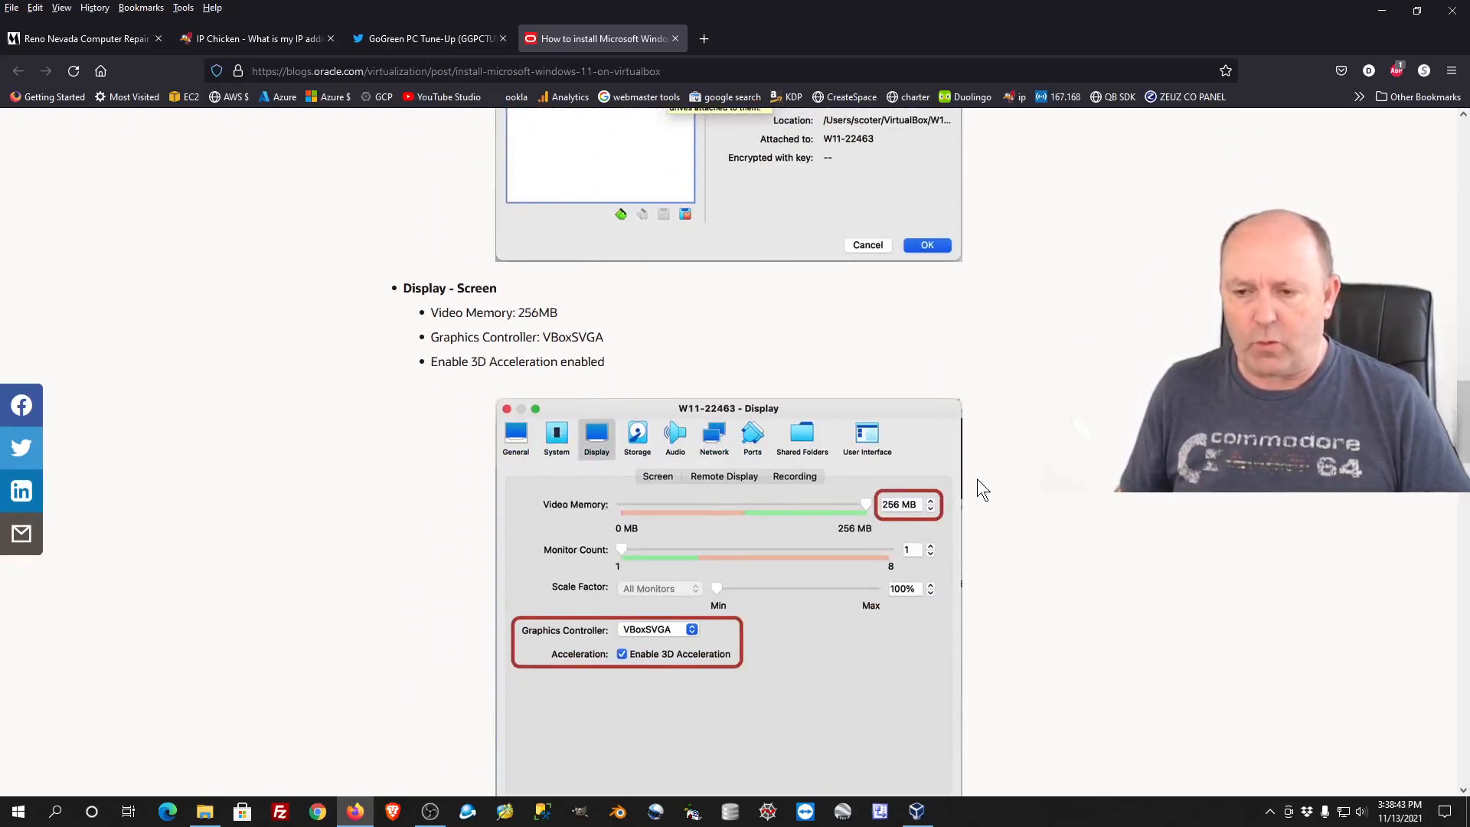
scroll(976, 479, down, 1)
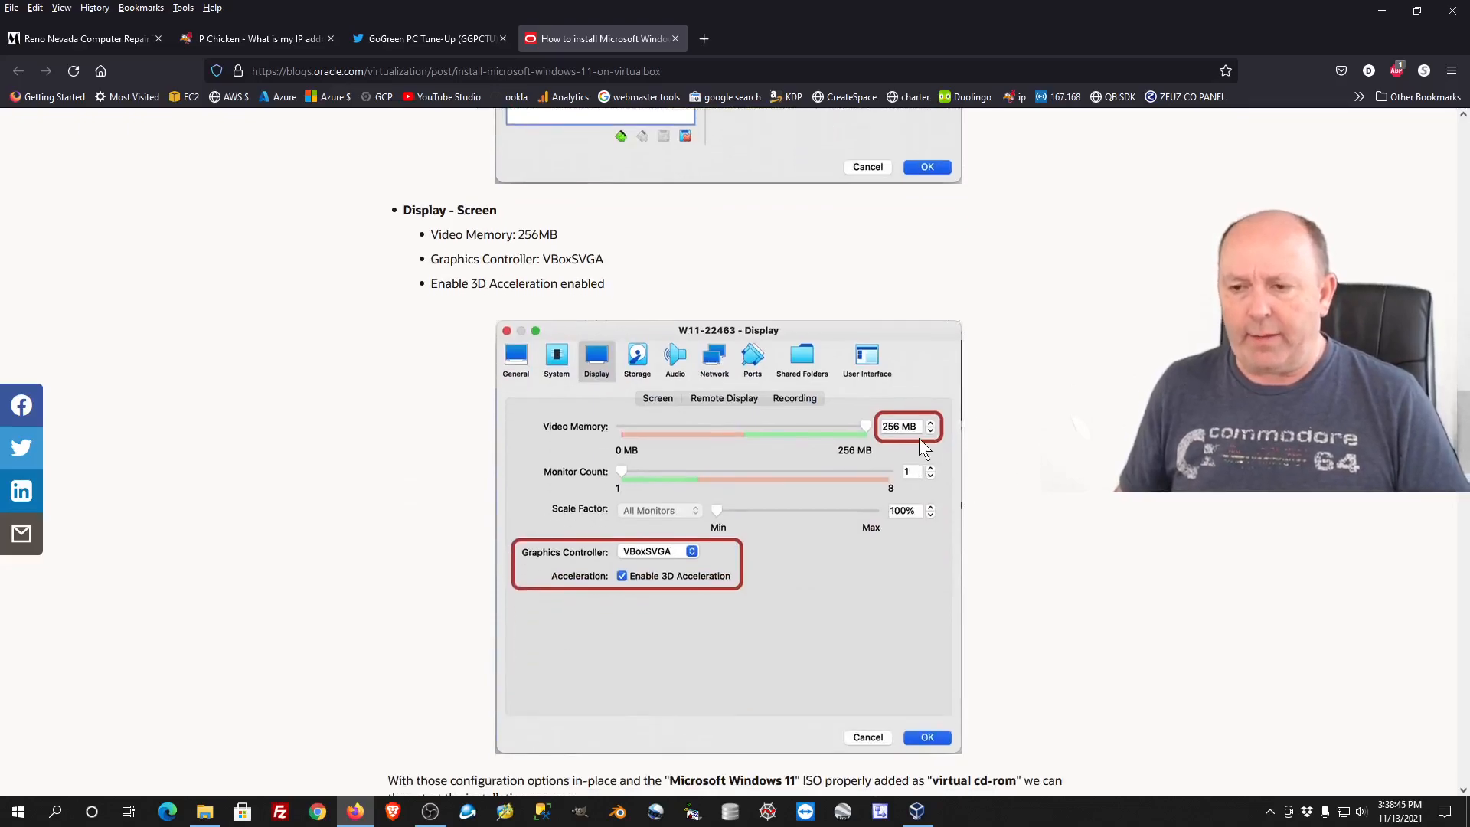
scroll(919, 439, down, 3)
scroll(920, 441, up, 4)
scroll(956, 470, down, 5)
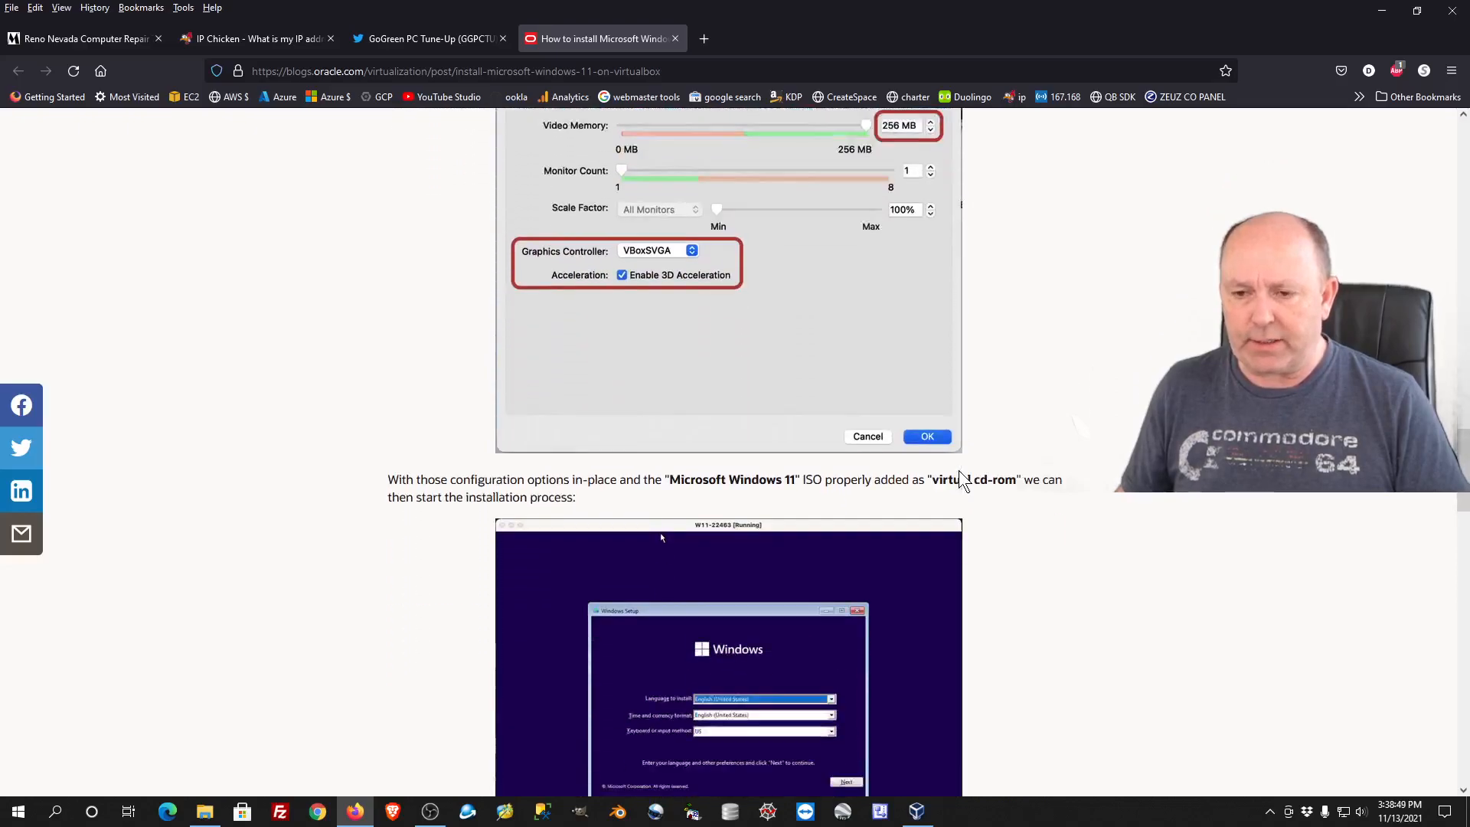
scroll(959, 470, down, 1)
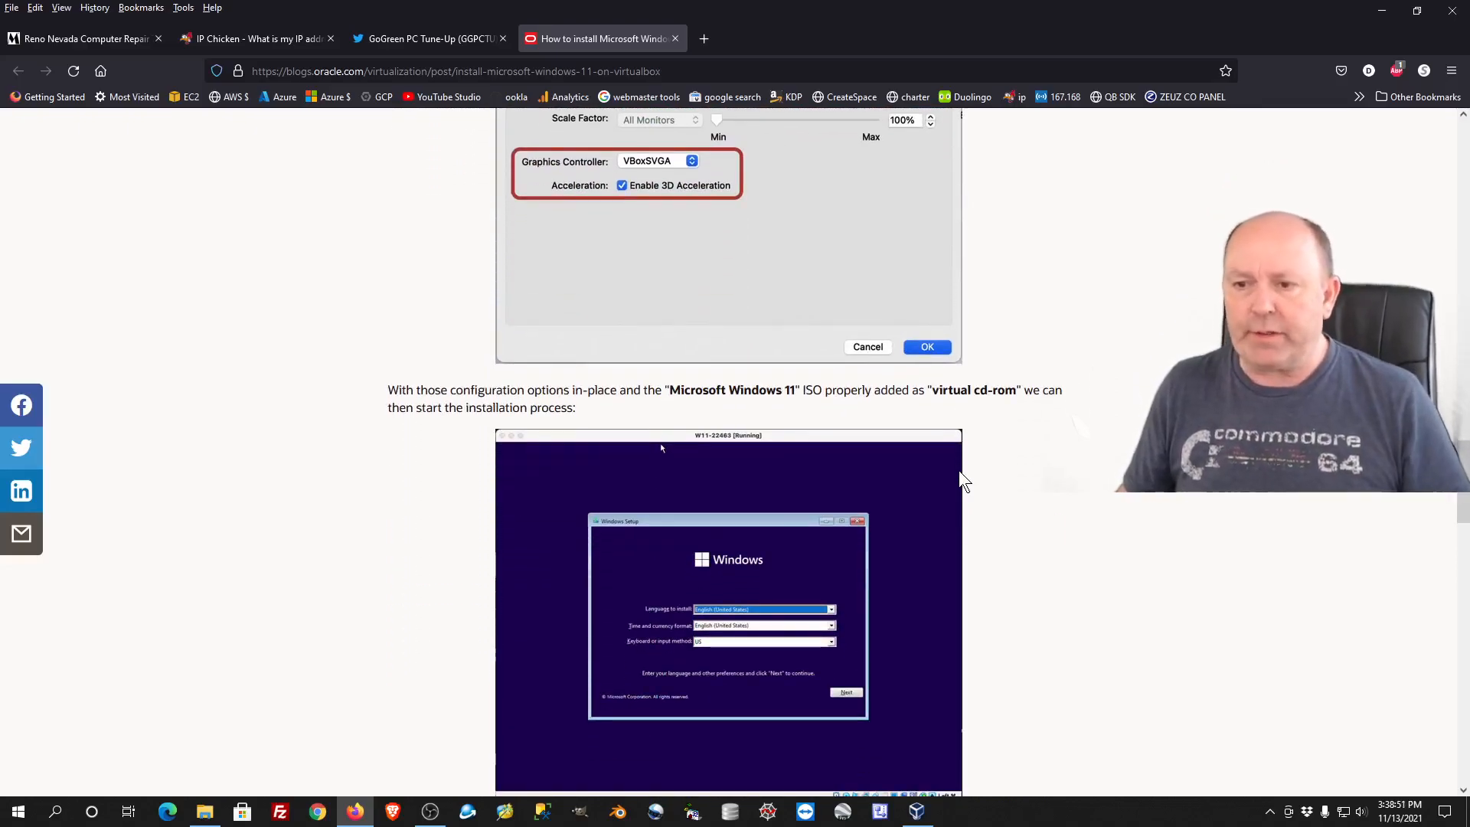
Read the guide's Windows 11 installation section, covering regedit, the LabConfig key and its bypass values, through to the article's end
scroll(960, 473, down, 1)
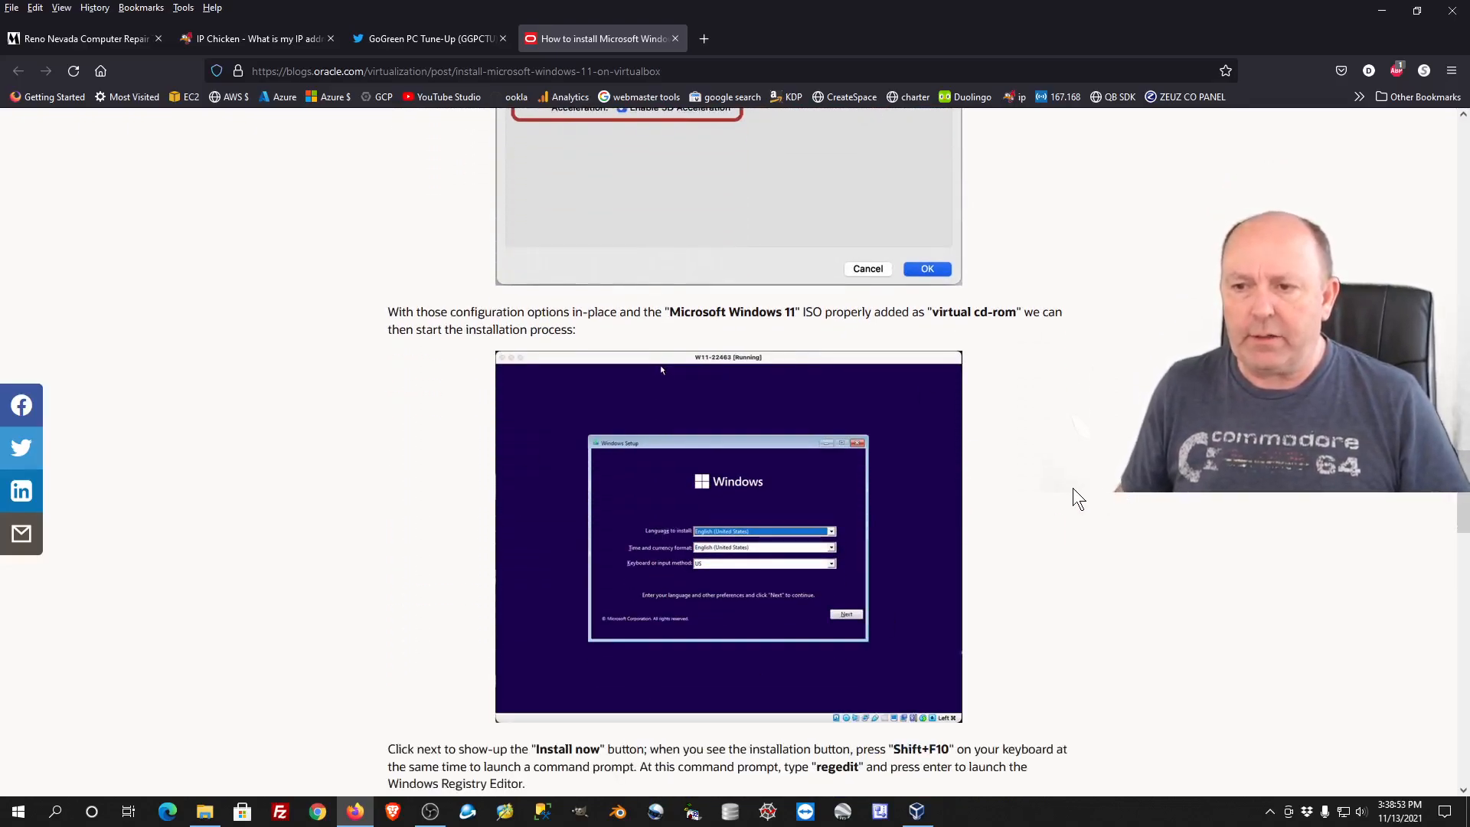
scroll(1073, 489, down, 5)
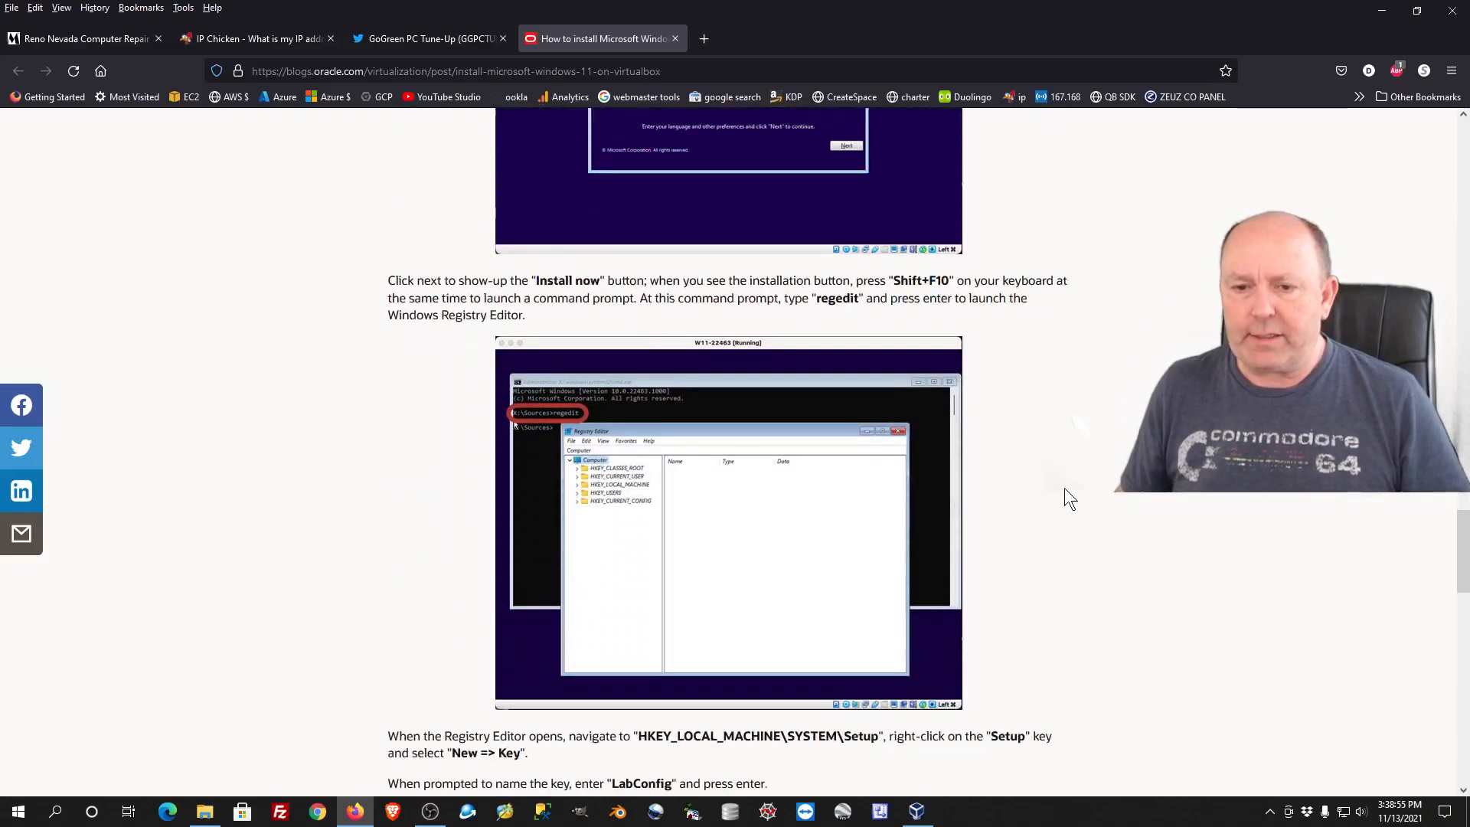
scroll(1001, 506, up, 4)
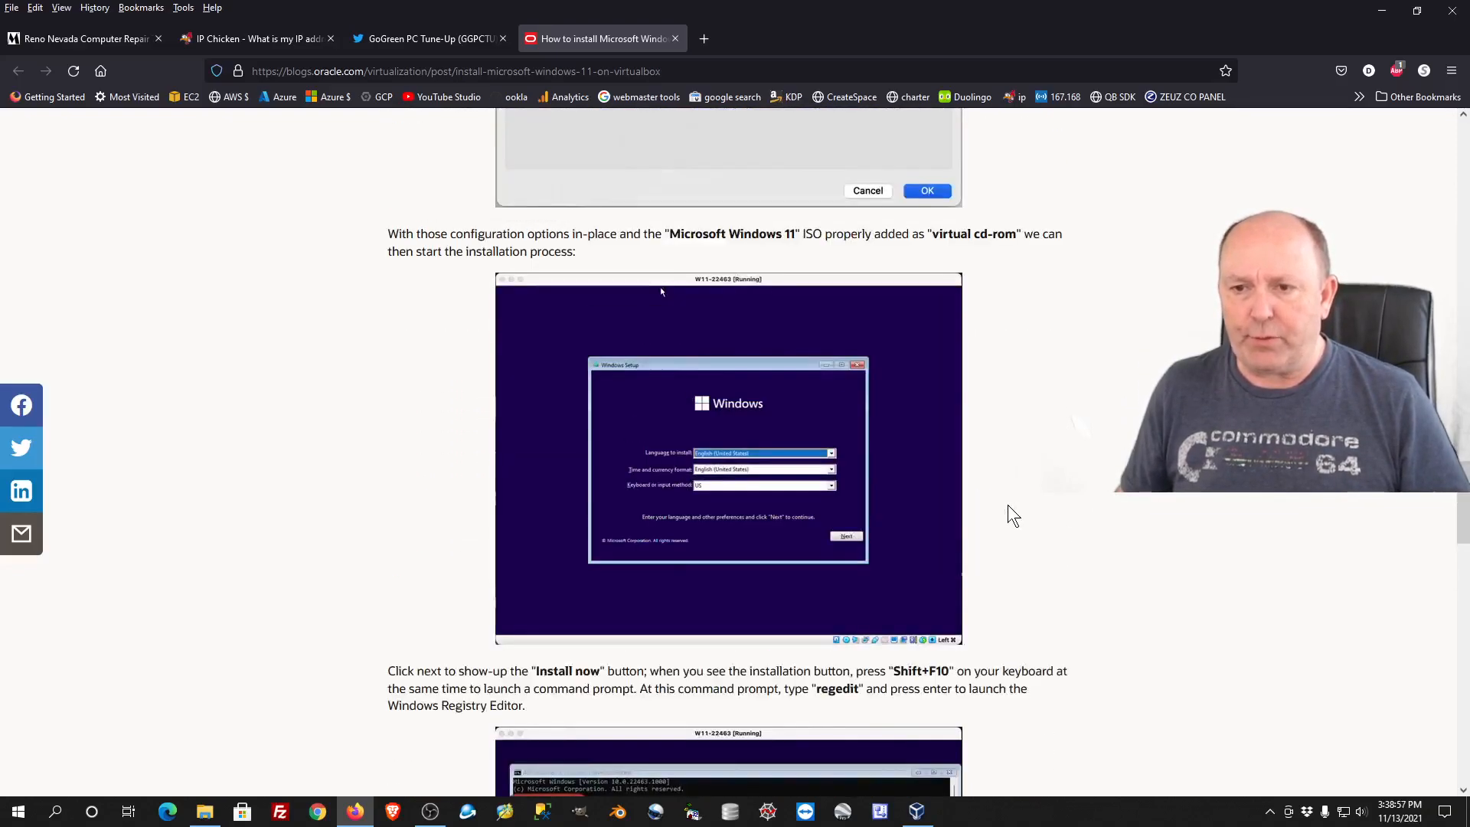
scroll(1012, 559, down, 4)
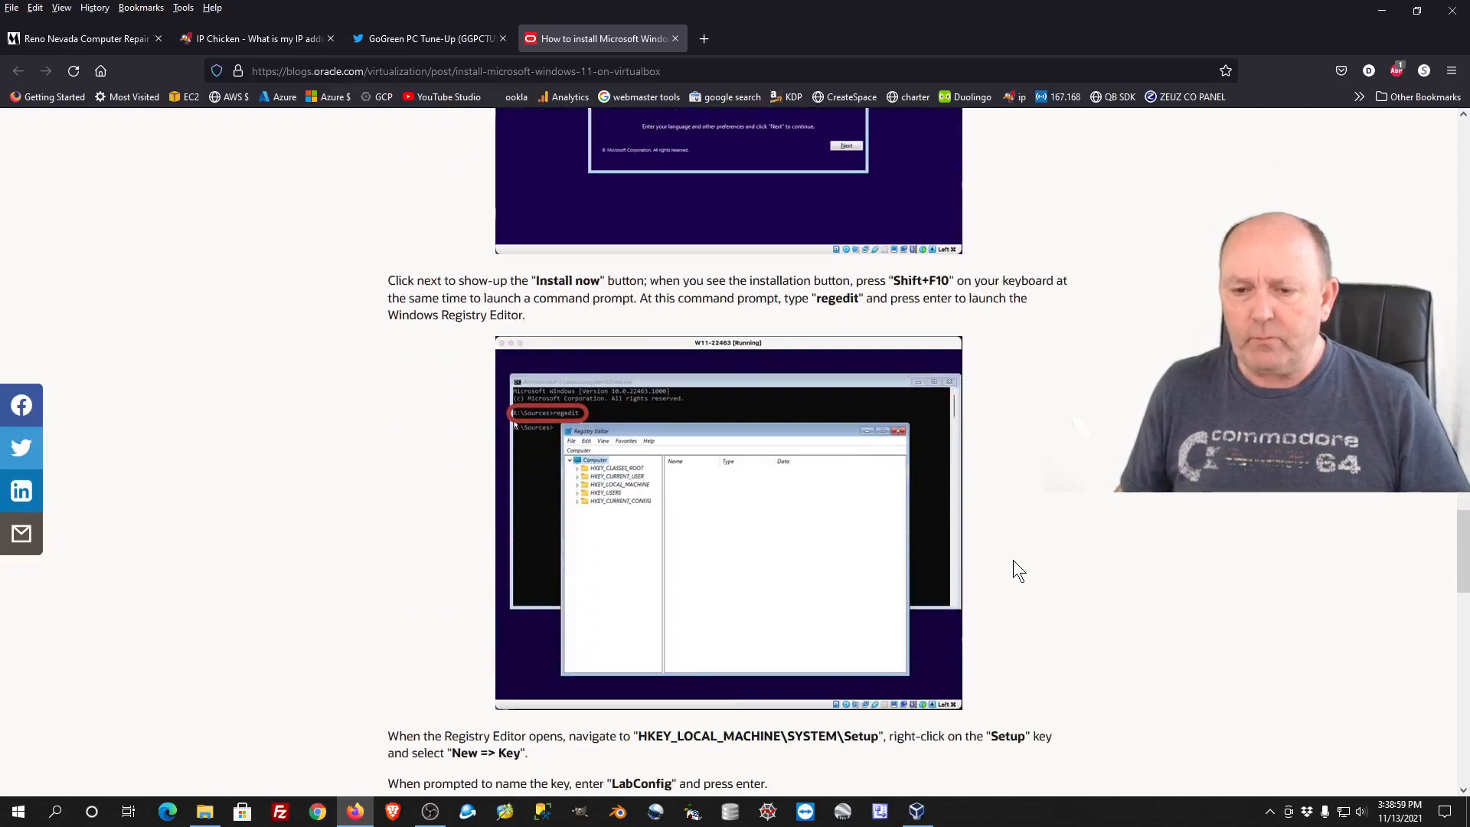
scroll(870, 535, down, 4)
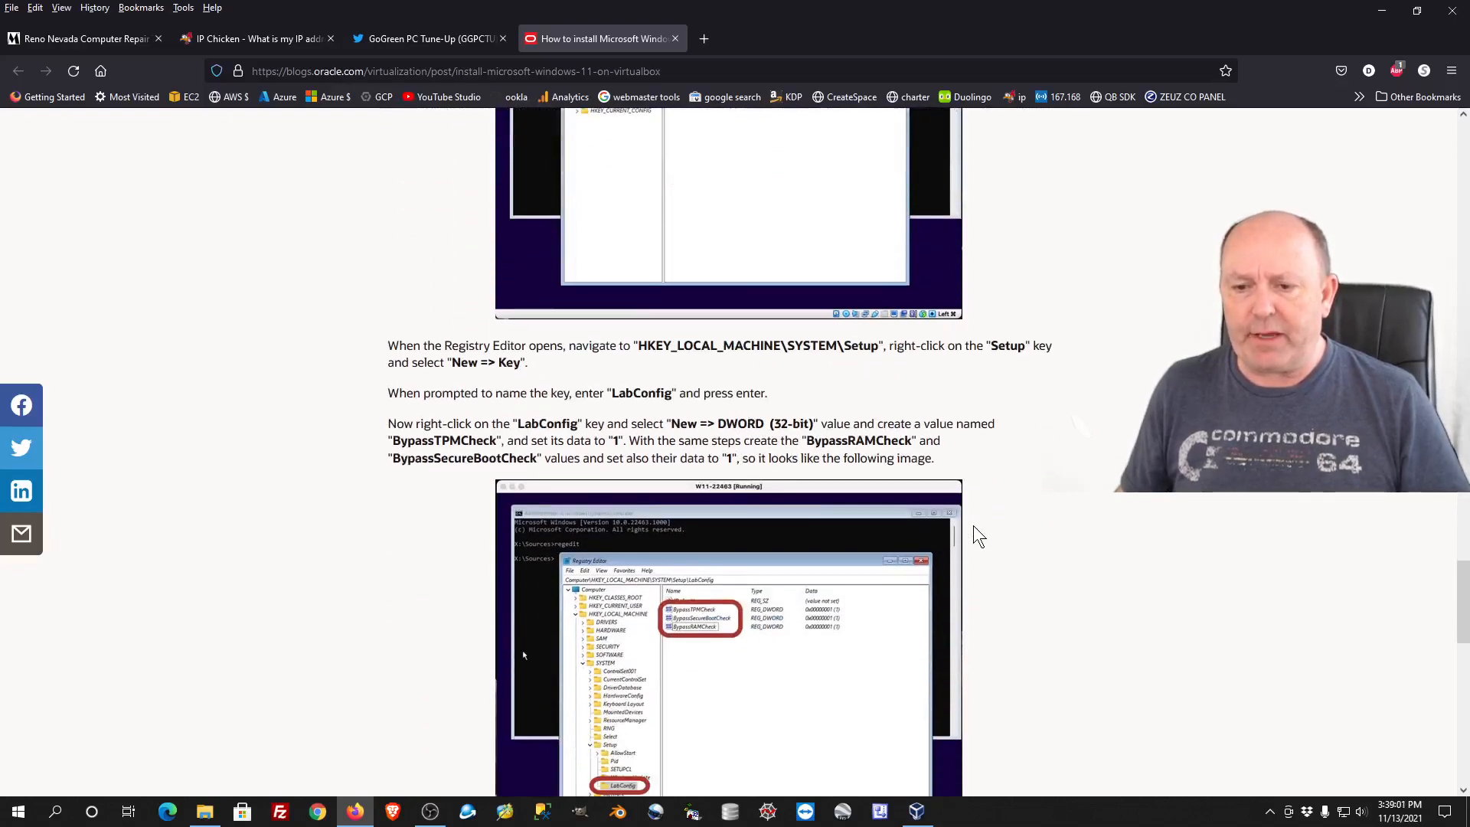
scroll(973, 526, down, 1)
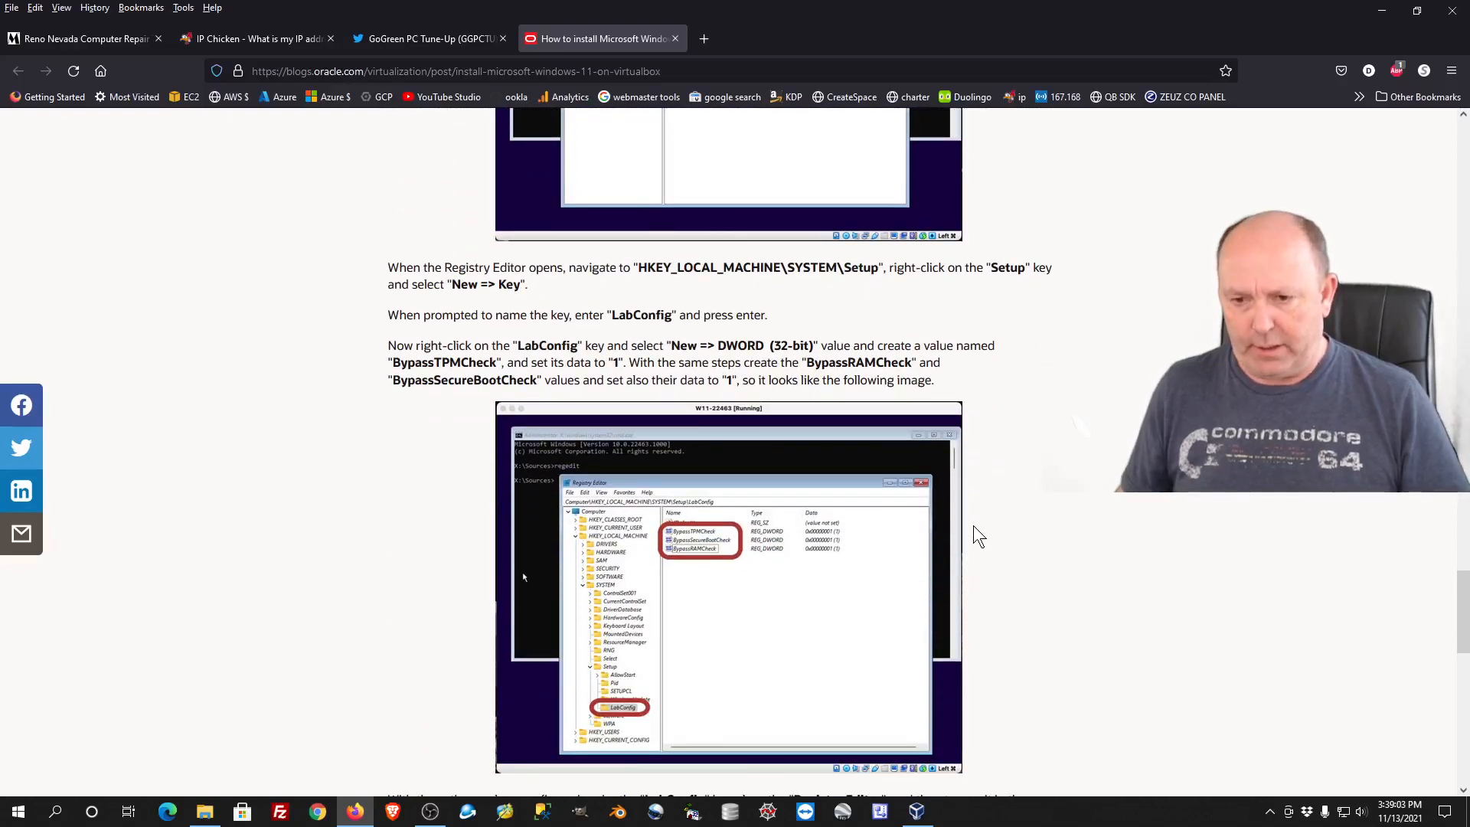
scroll(974, 526, down, 1)
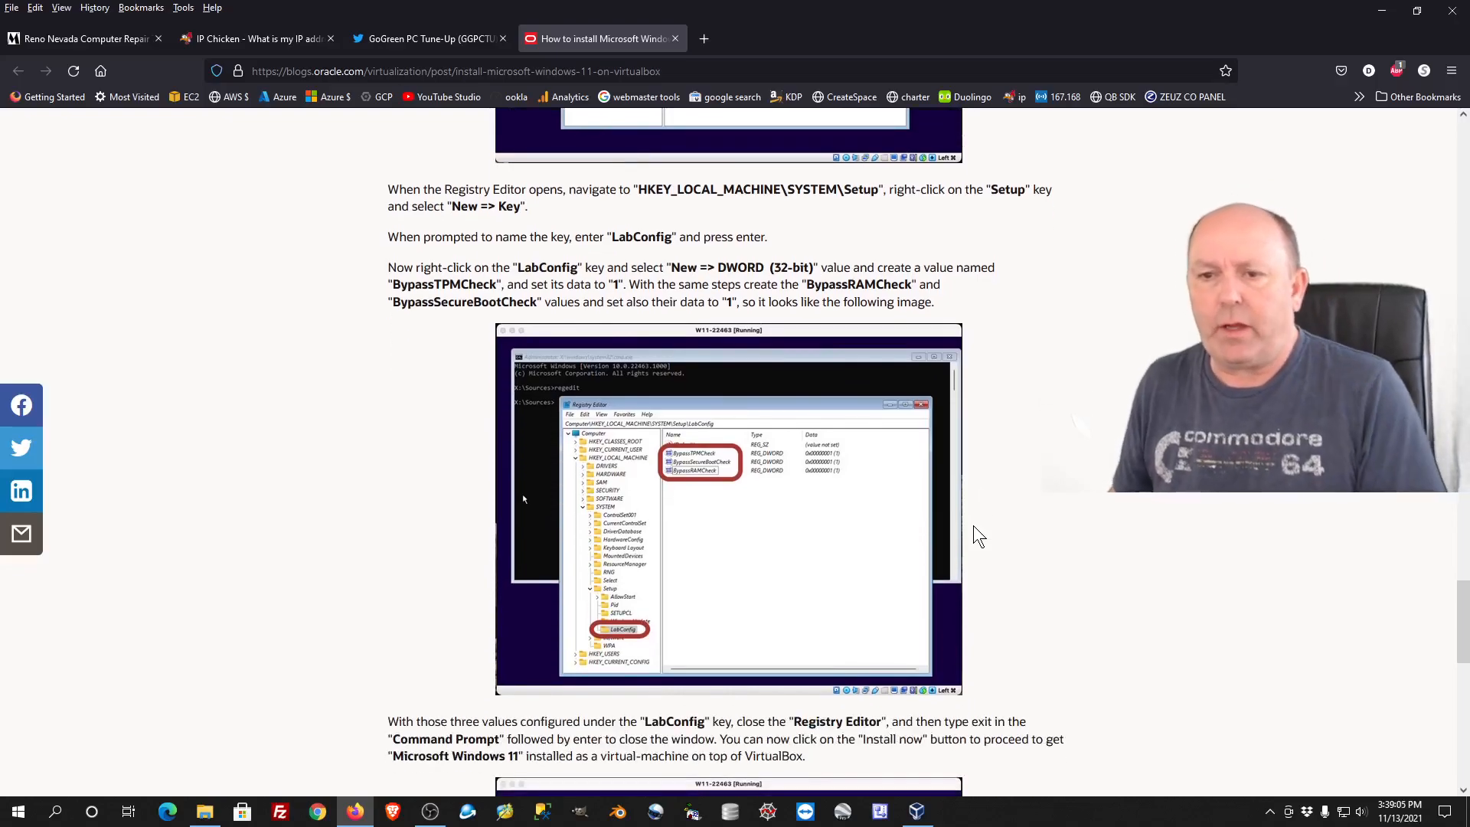
scroll(974, 527, down, 6)
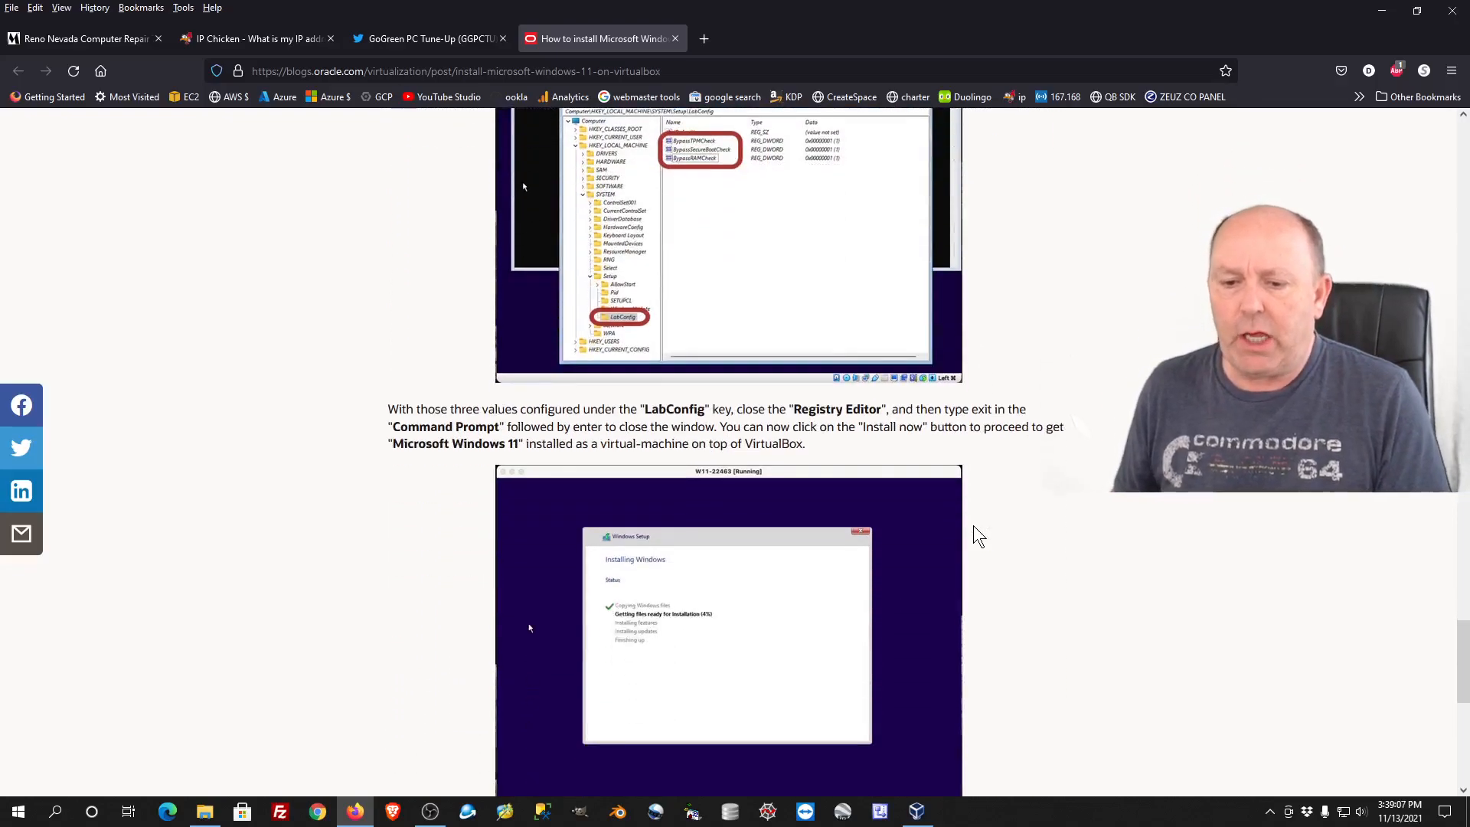
scroll(974, 526, down, 2)
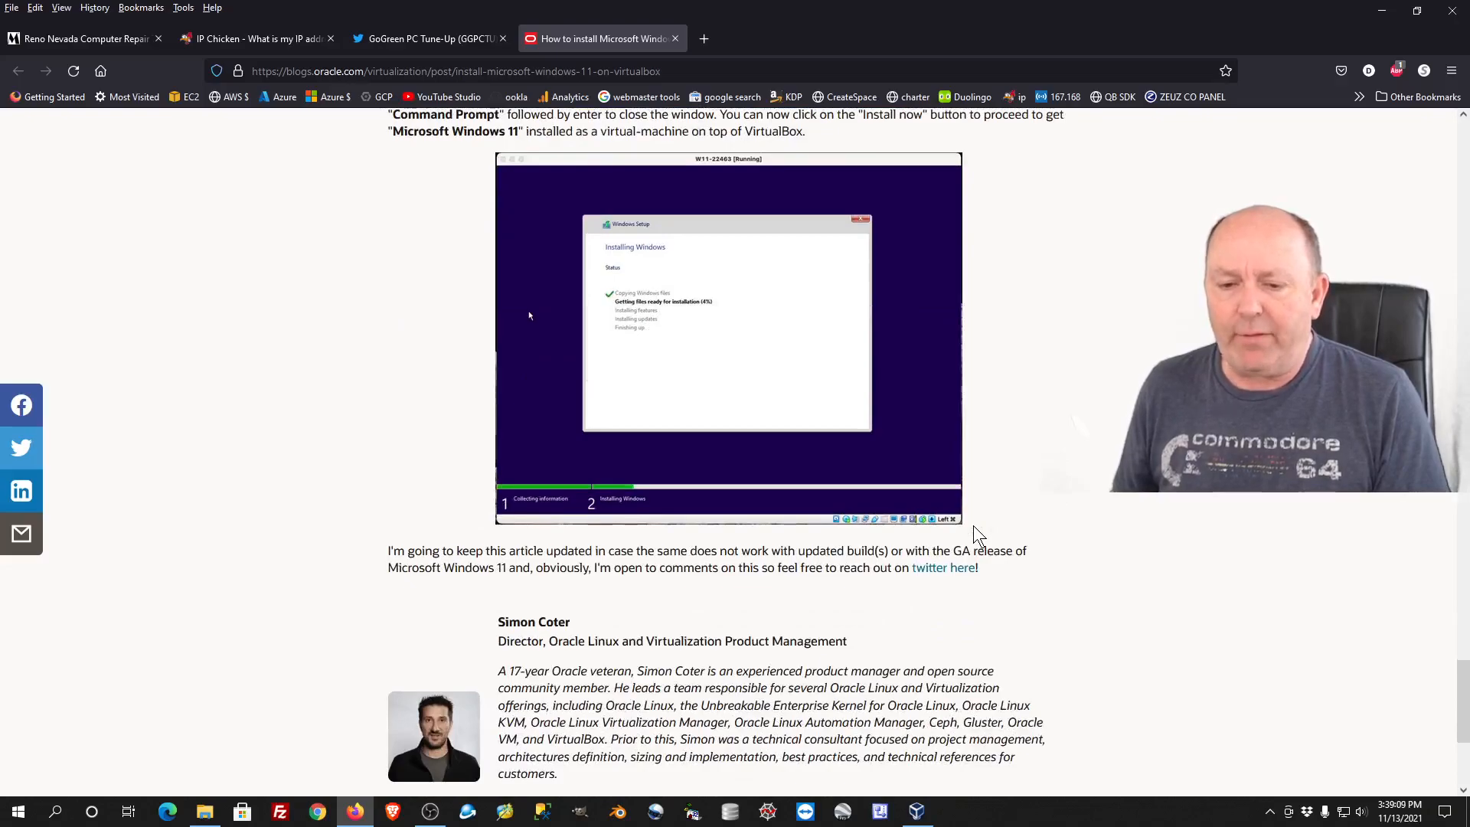
scroll(949, 535, down, 2)
scroll(927, 545, down, 1)
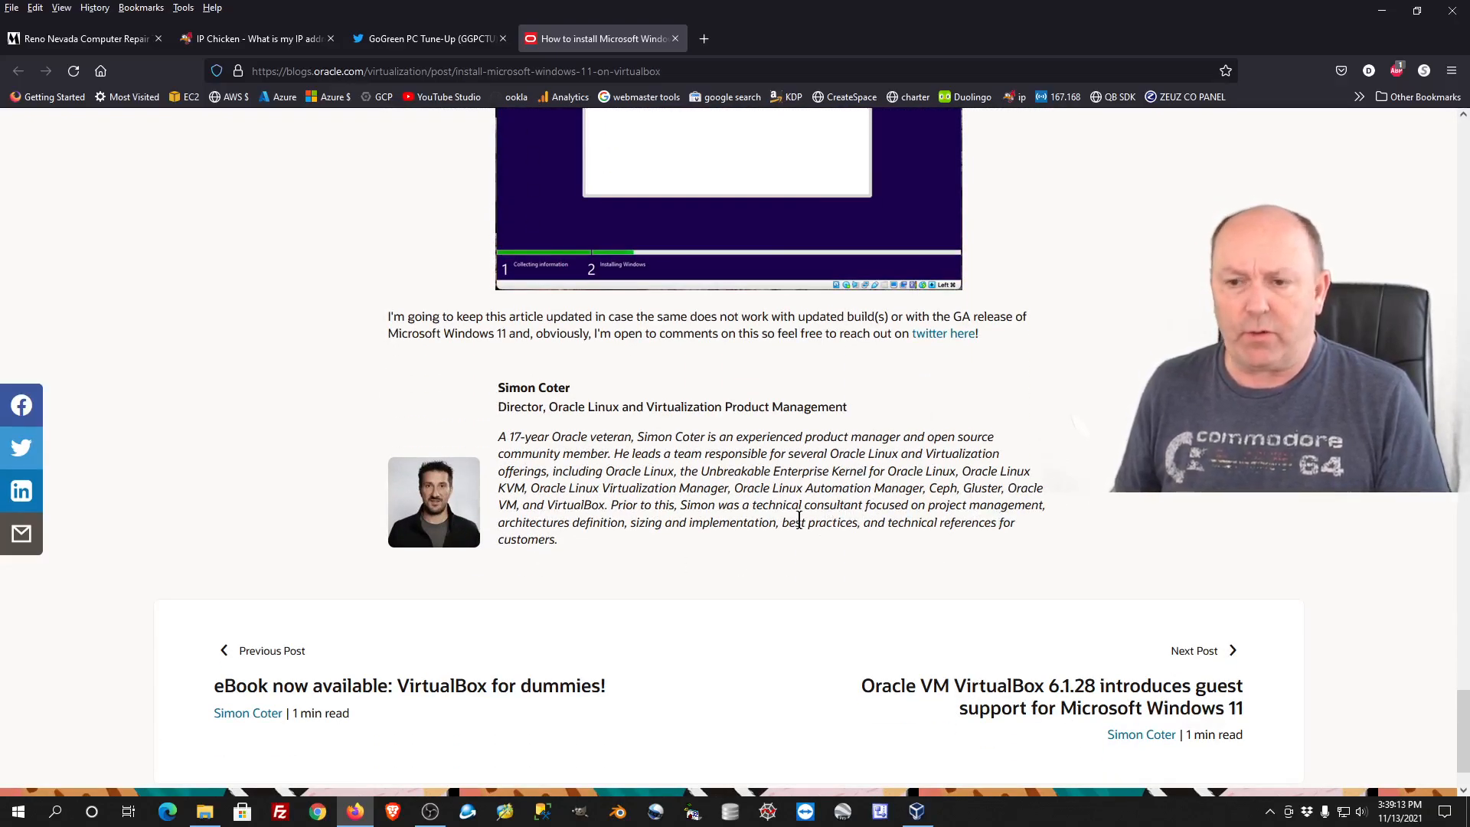
Go back over the guide's LabConfig registry instructions, and switch to Oracle VM VirtualBox Manager
scroll(925, 489, up, 15)
scroll(927, 499, up, 5)
scroll(927, 499, down, 18)
scroll(927, 496, down, 6)
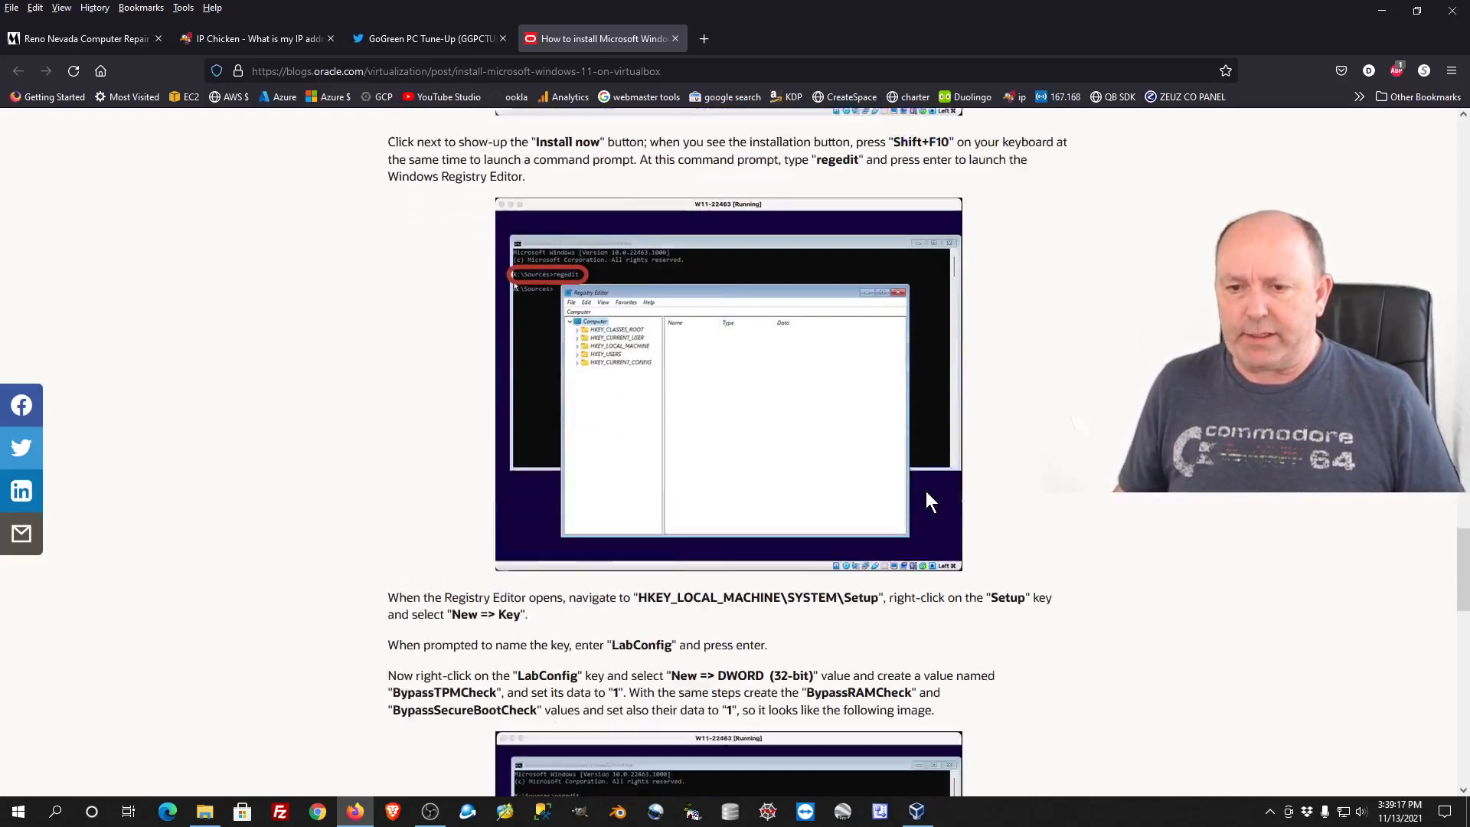
scroll(926, 492, down, 2)
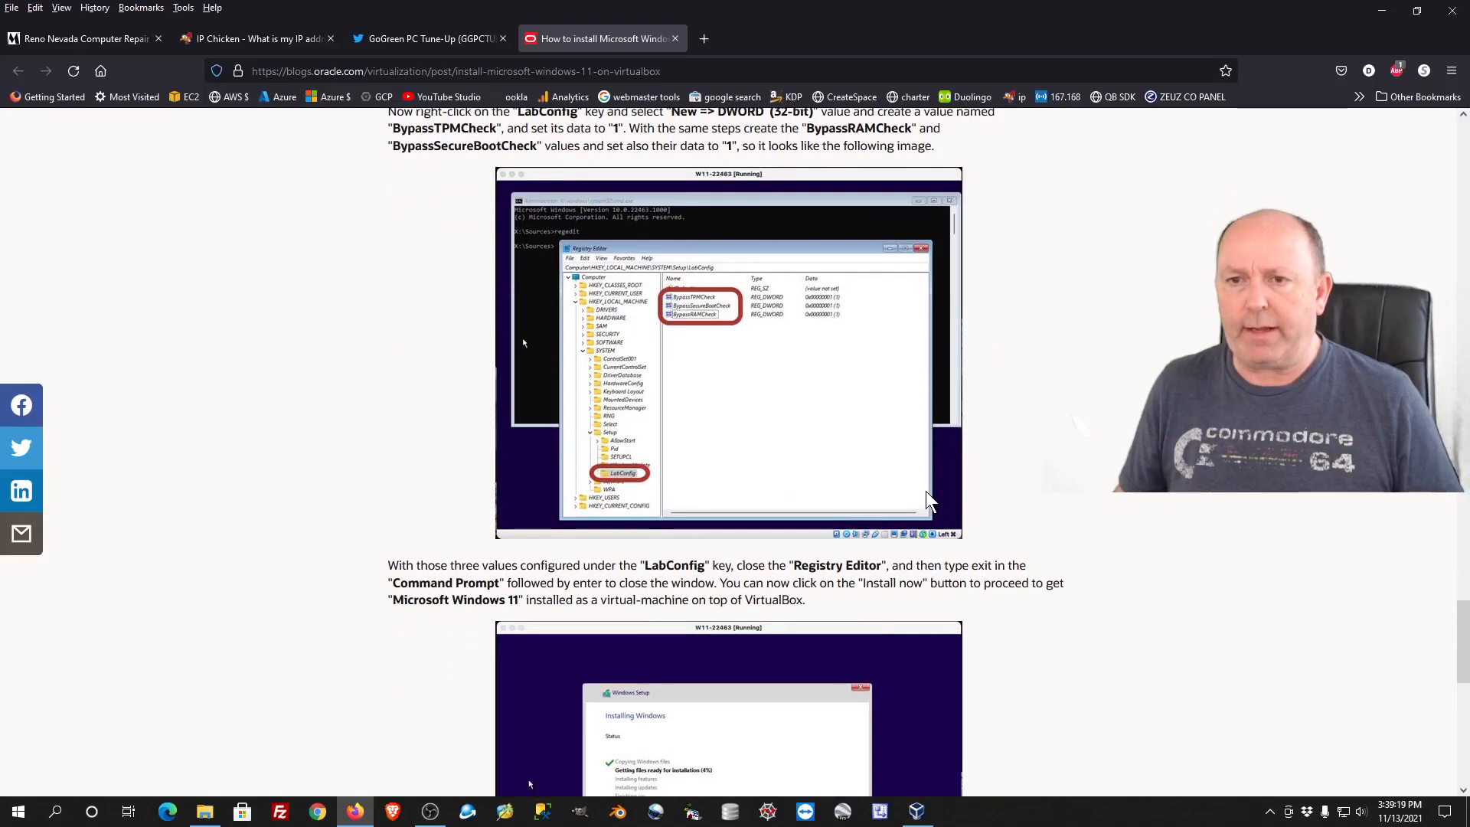
scroll(949, 486, up, 1)
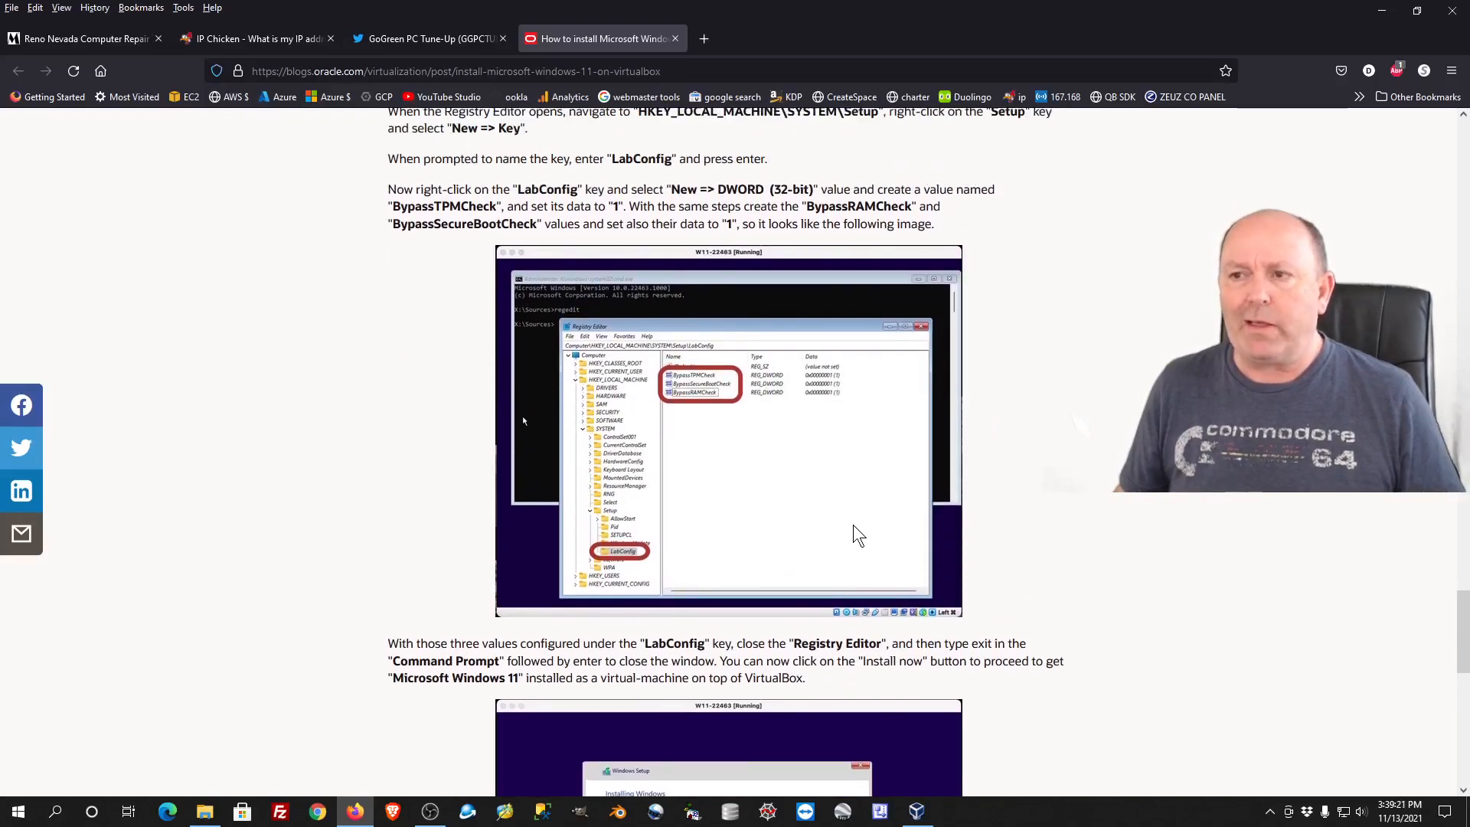
click(917, 811)
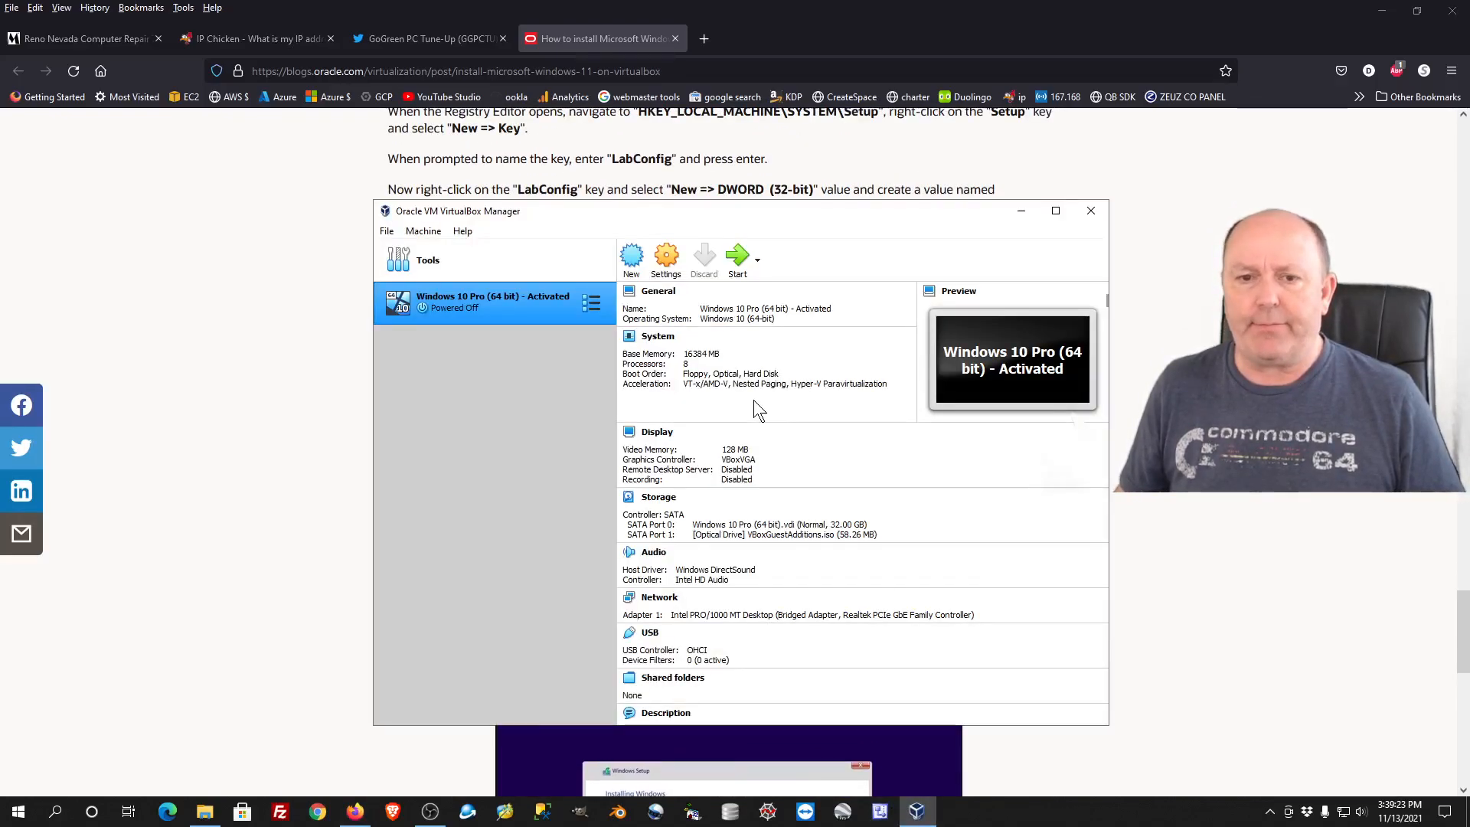
click(636, 266)
text(windows 11)
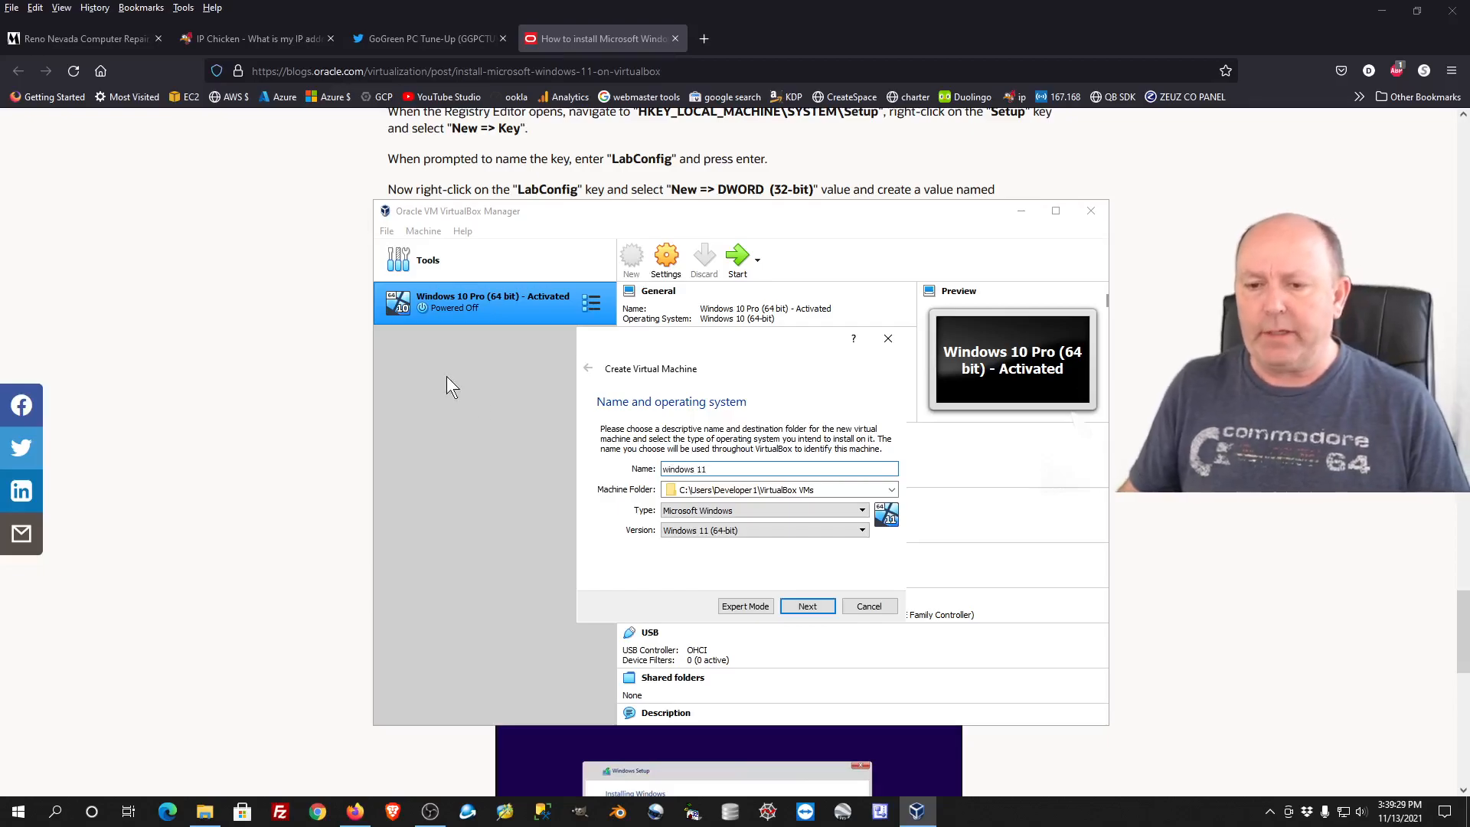
click(863, 607)
Check the installed VirtualBox version in the program's About information and close it
click(474, 232)
click(502, 342)
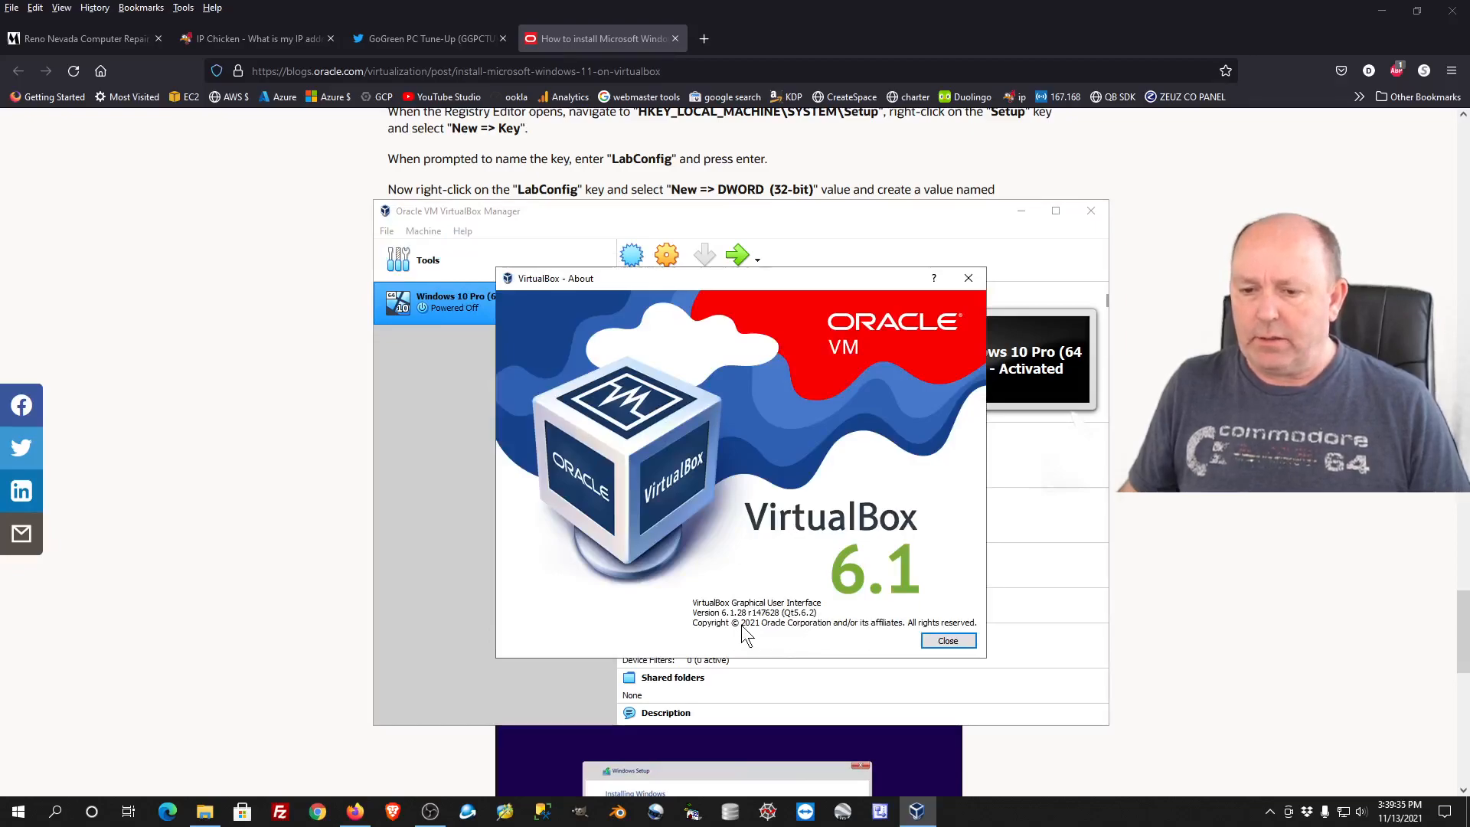
click(947, 641)
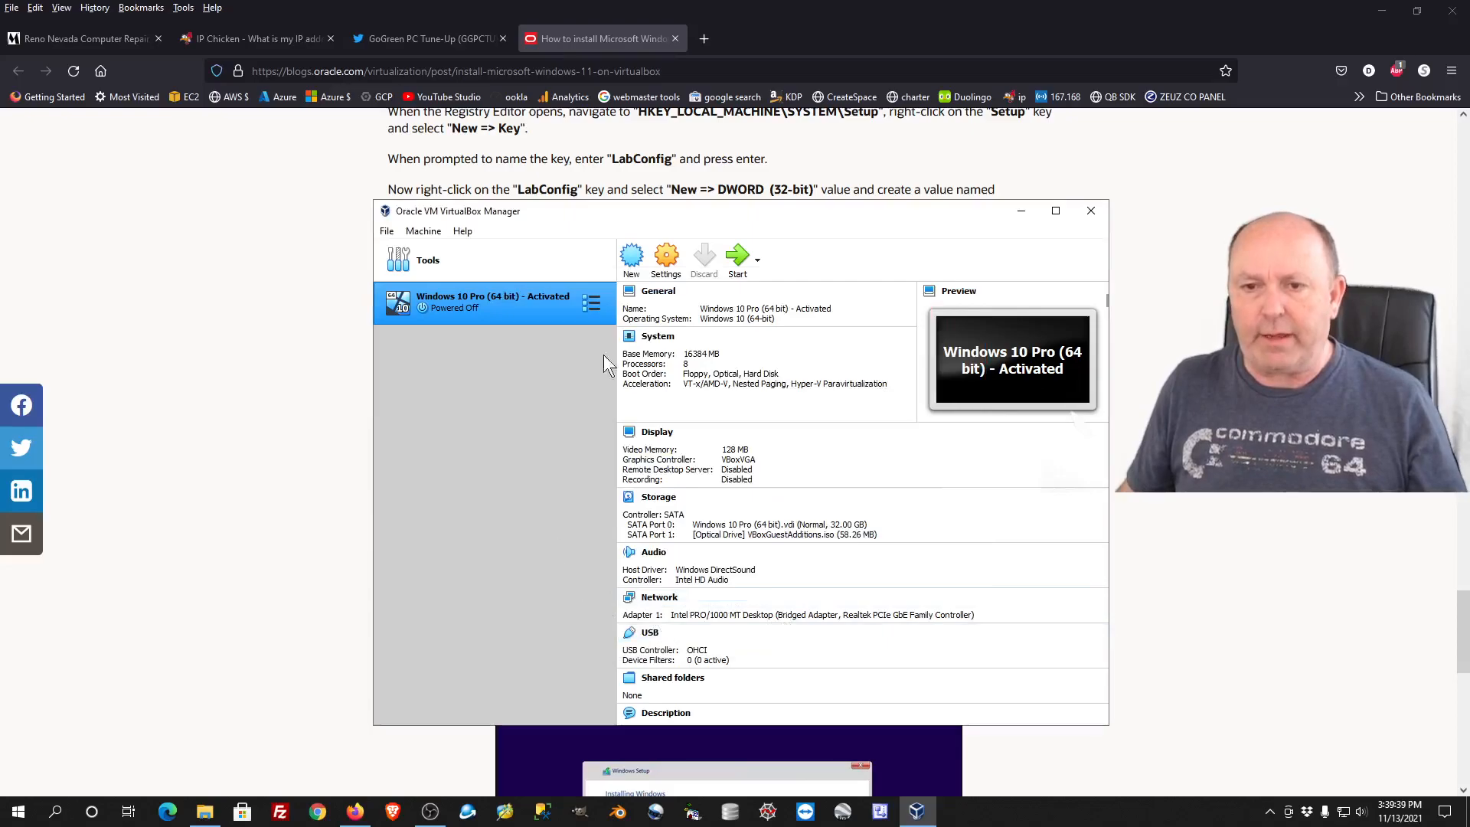
Start a new virtual machine named "windows 11 64 bit" with type Microsoft Windows and version Windows 11 (64-bit)
click(632, 260)
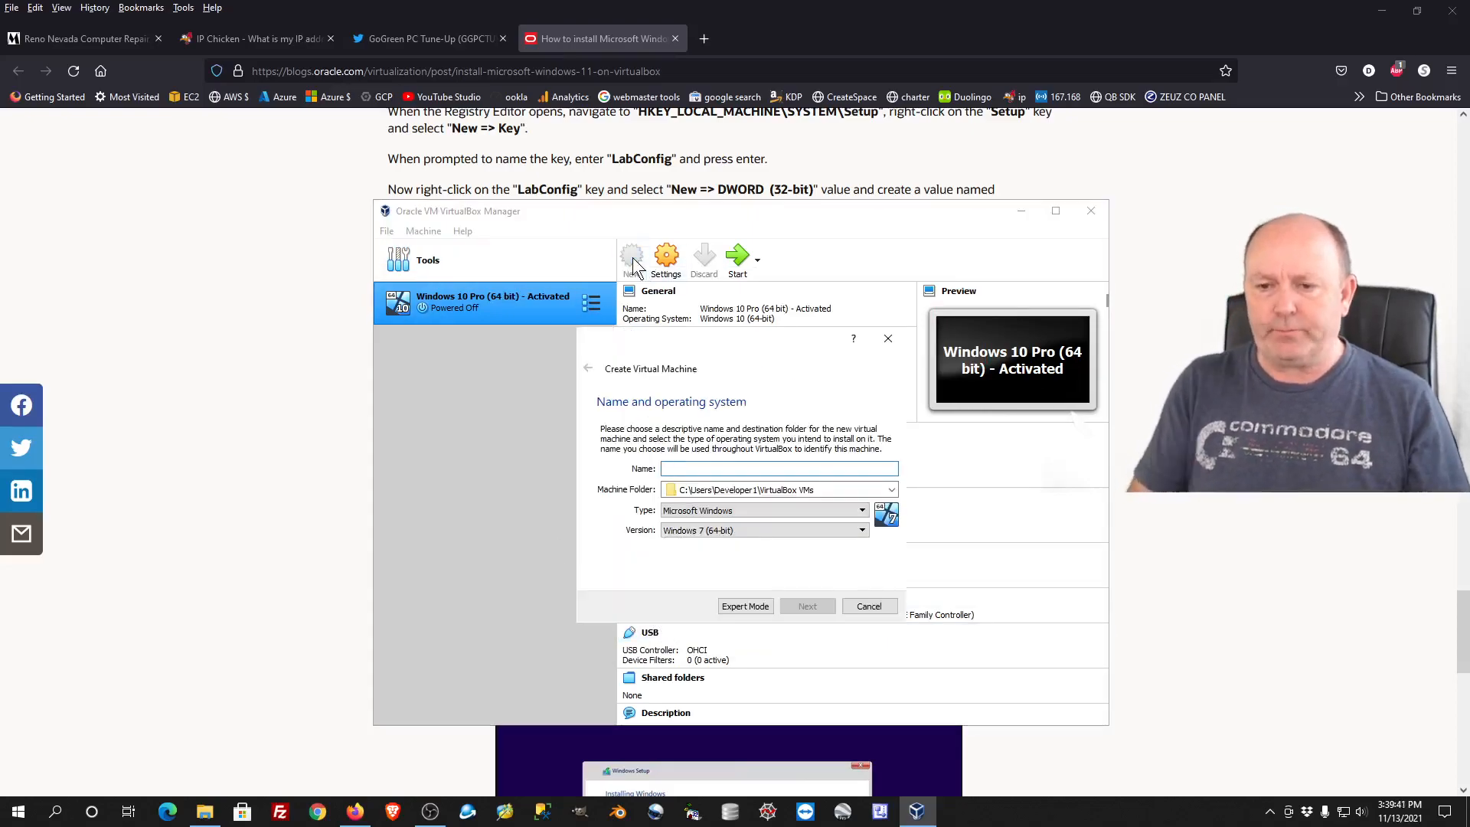
text(windows 11)
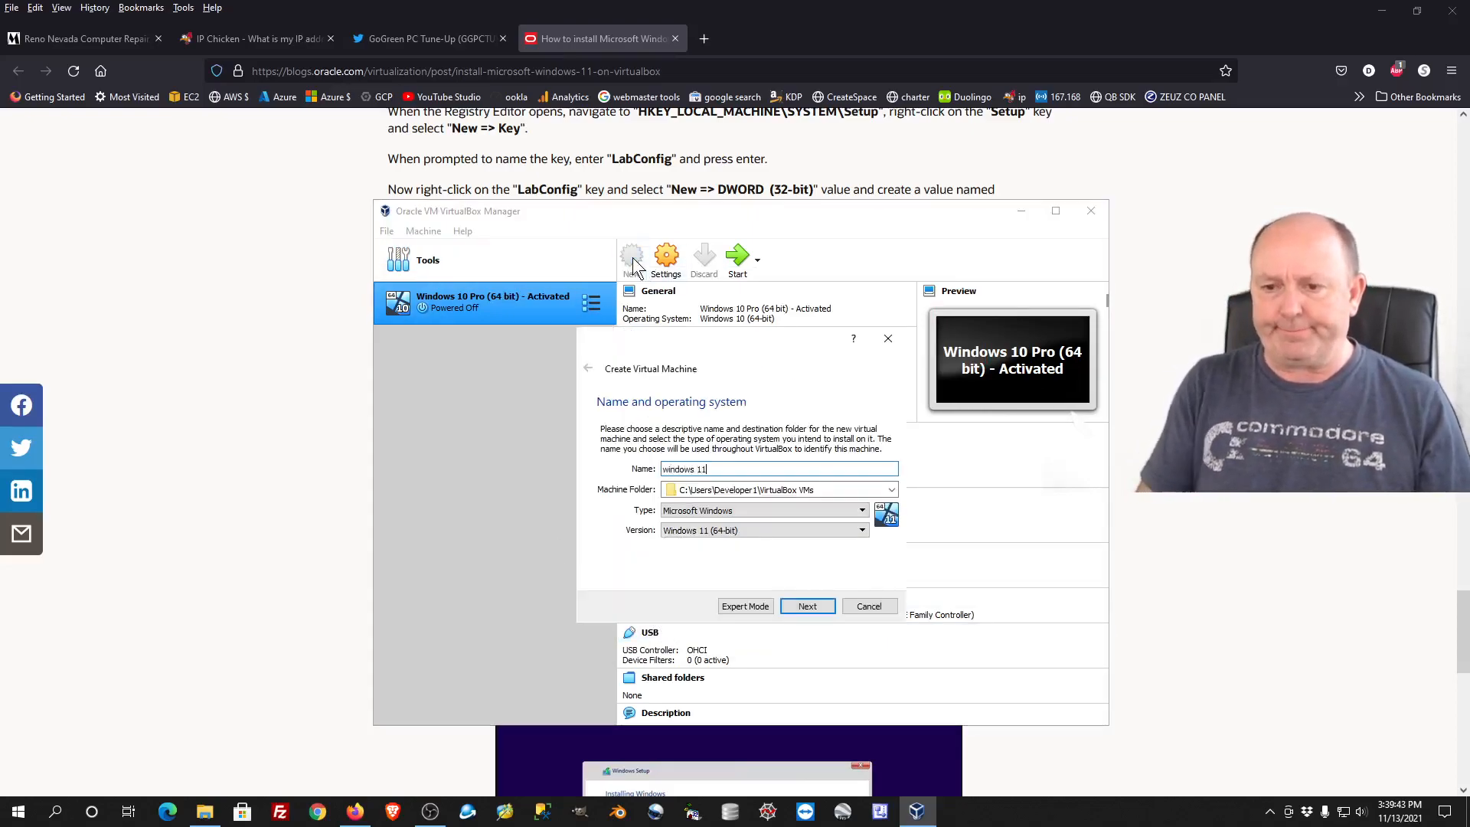
click(804, 606)
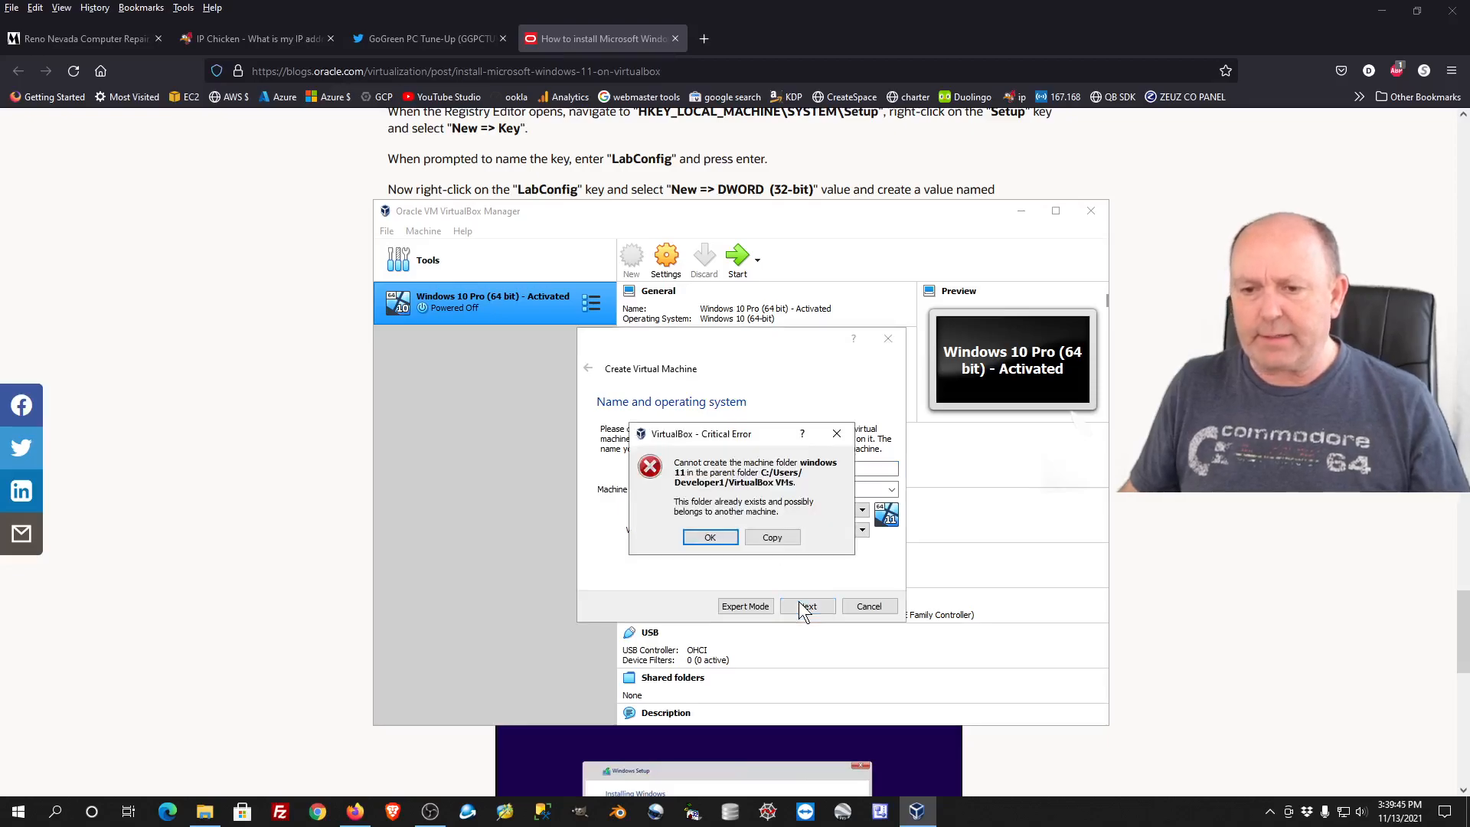
click(711, 536)
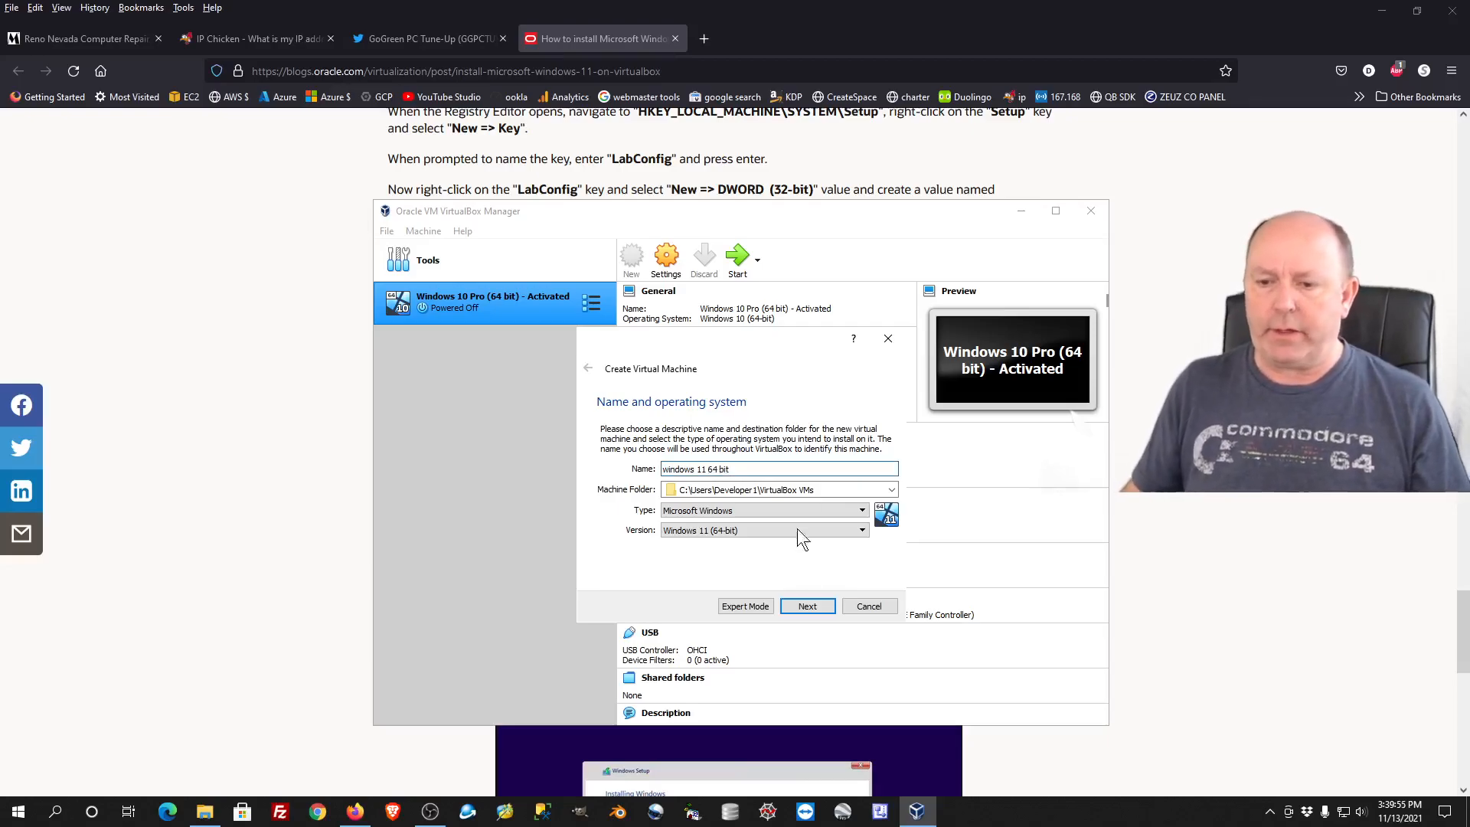
click(807, 599)
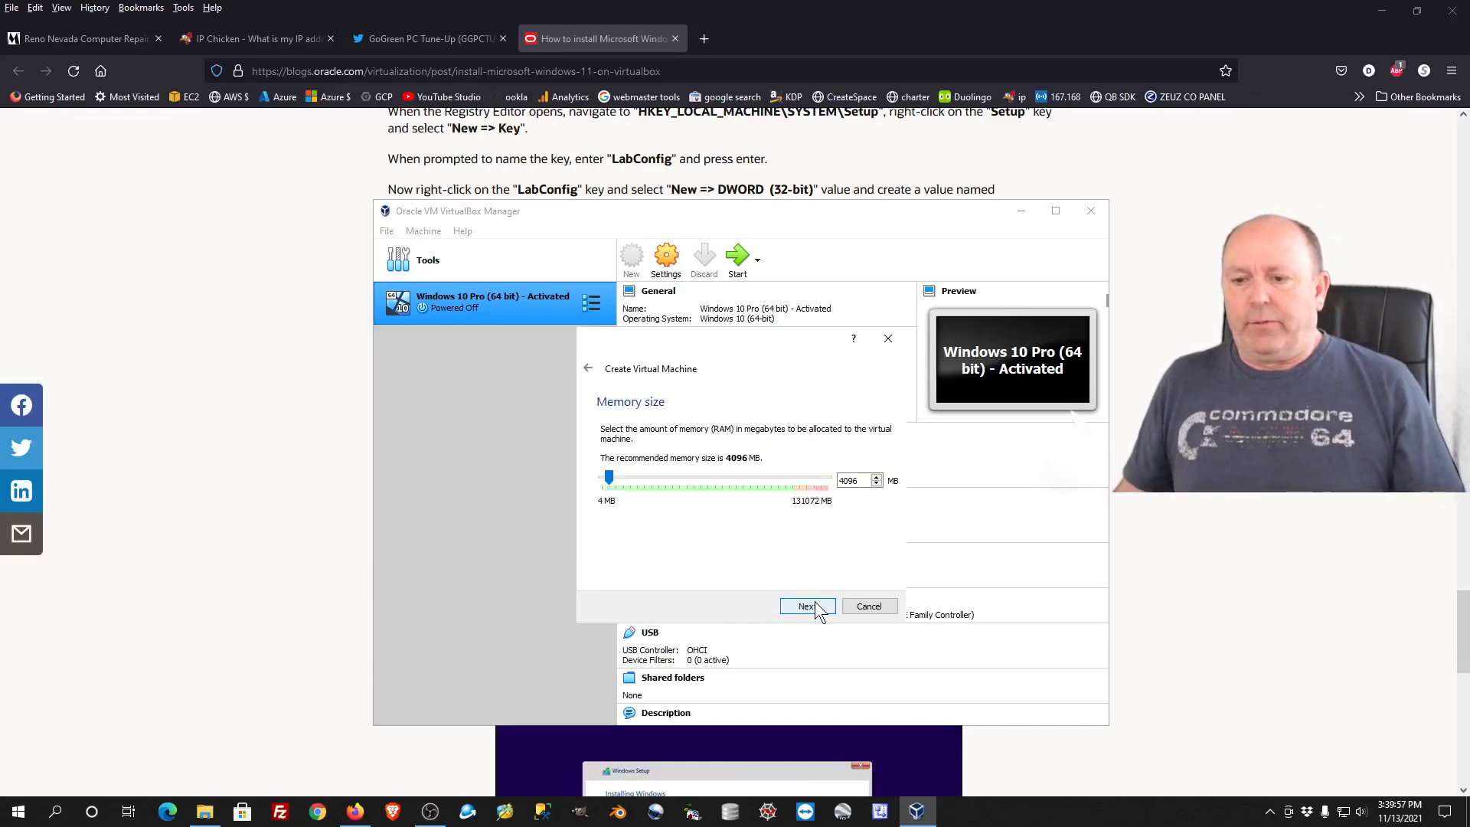
Accept 4096 MB of memory and create a dynamically allocated 80 GB VDI hard disk for the new machine
click(814, 609)
click(808, 606)
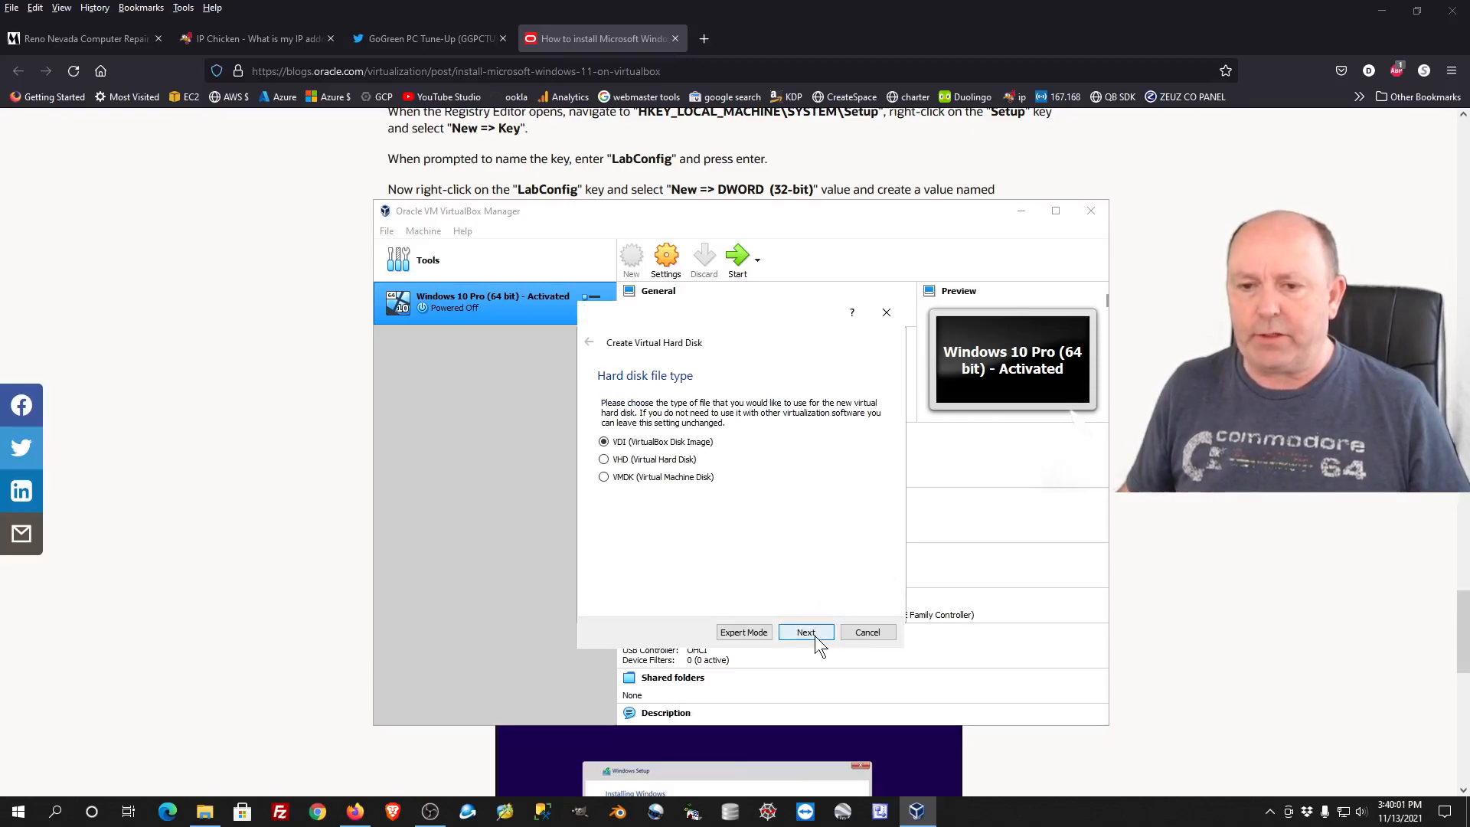
click(806, 632)
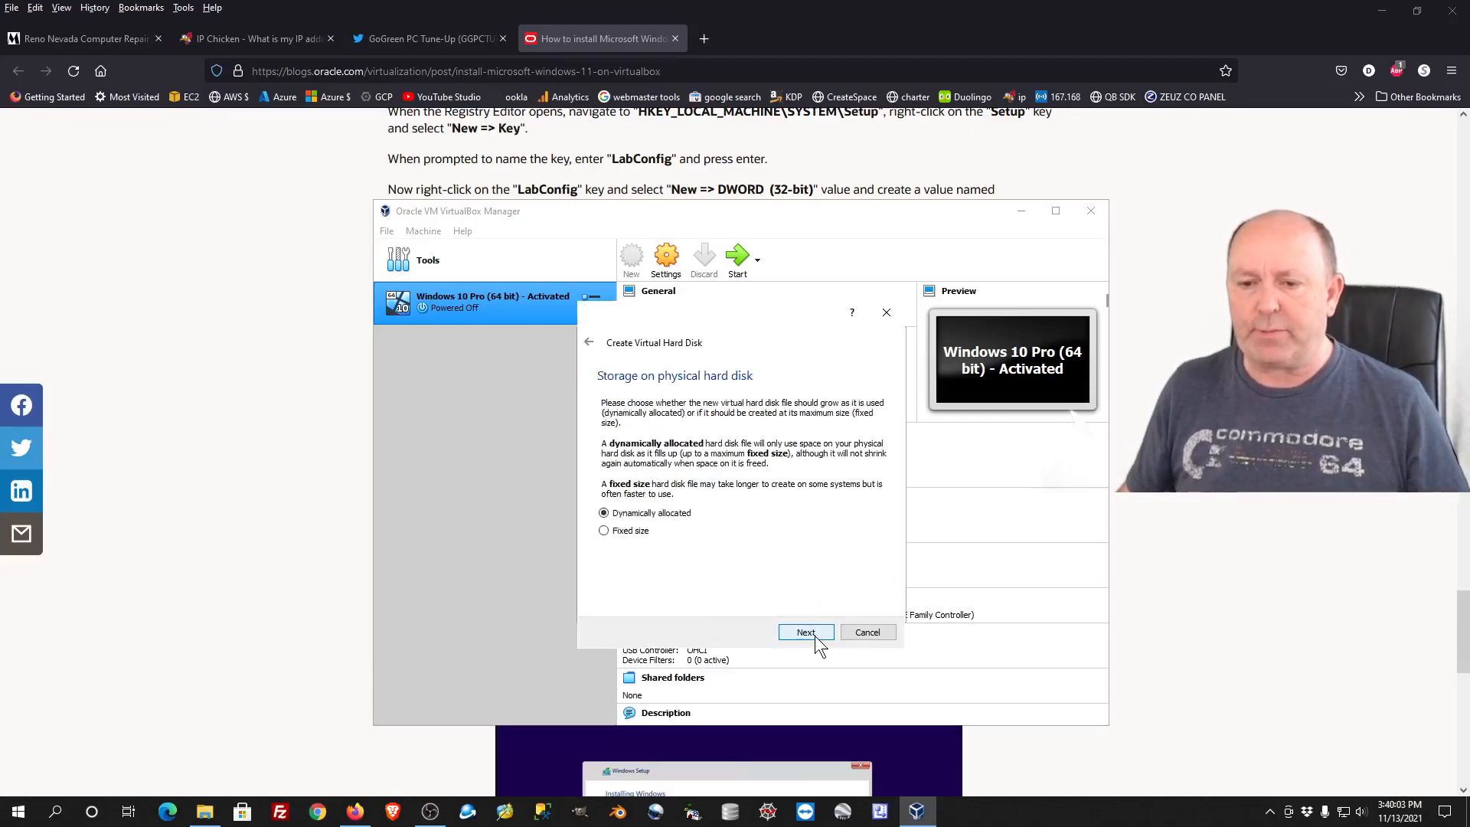
click(806, 632)
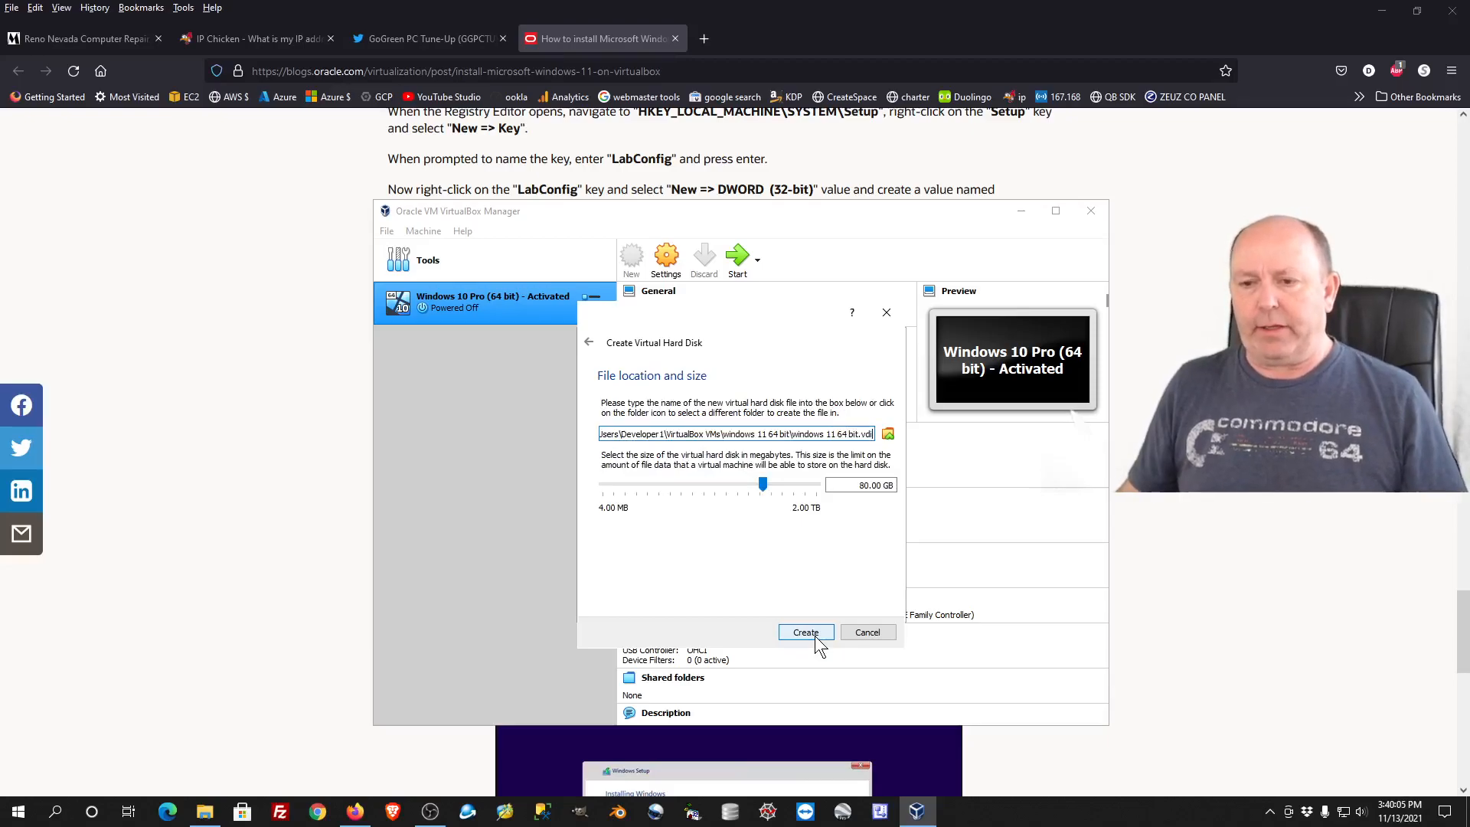
click(806, 633)
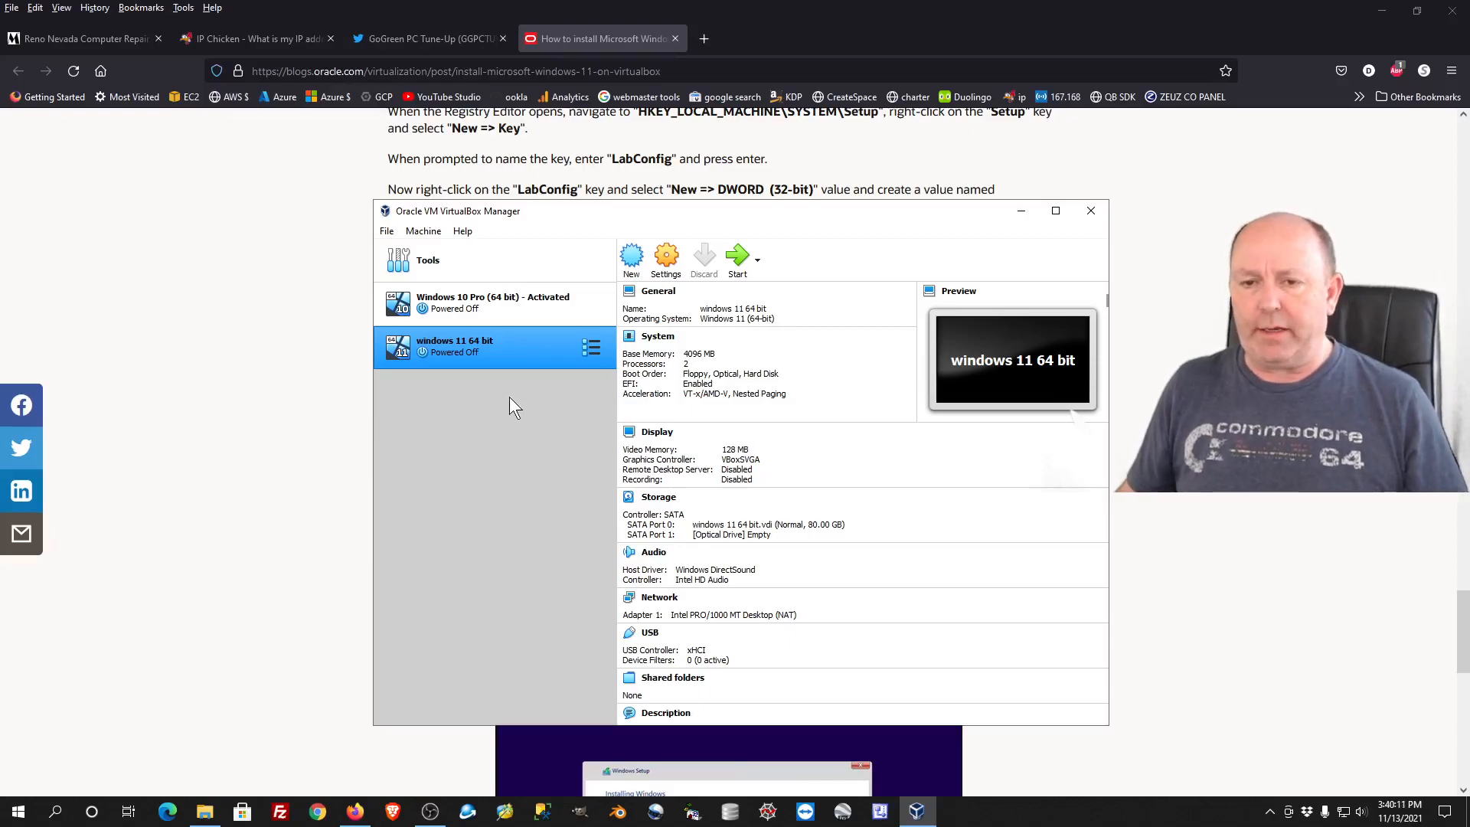
Minimize Firefox, open the windows 11 64 bit machine's settings and review its general options, including Advanced, Description and Disk Encryption
click(1381, 12)
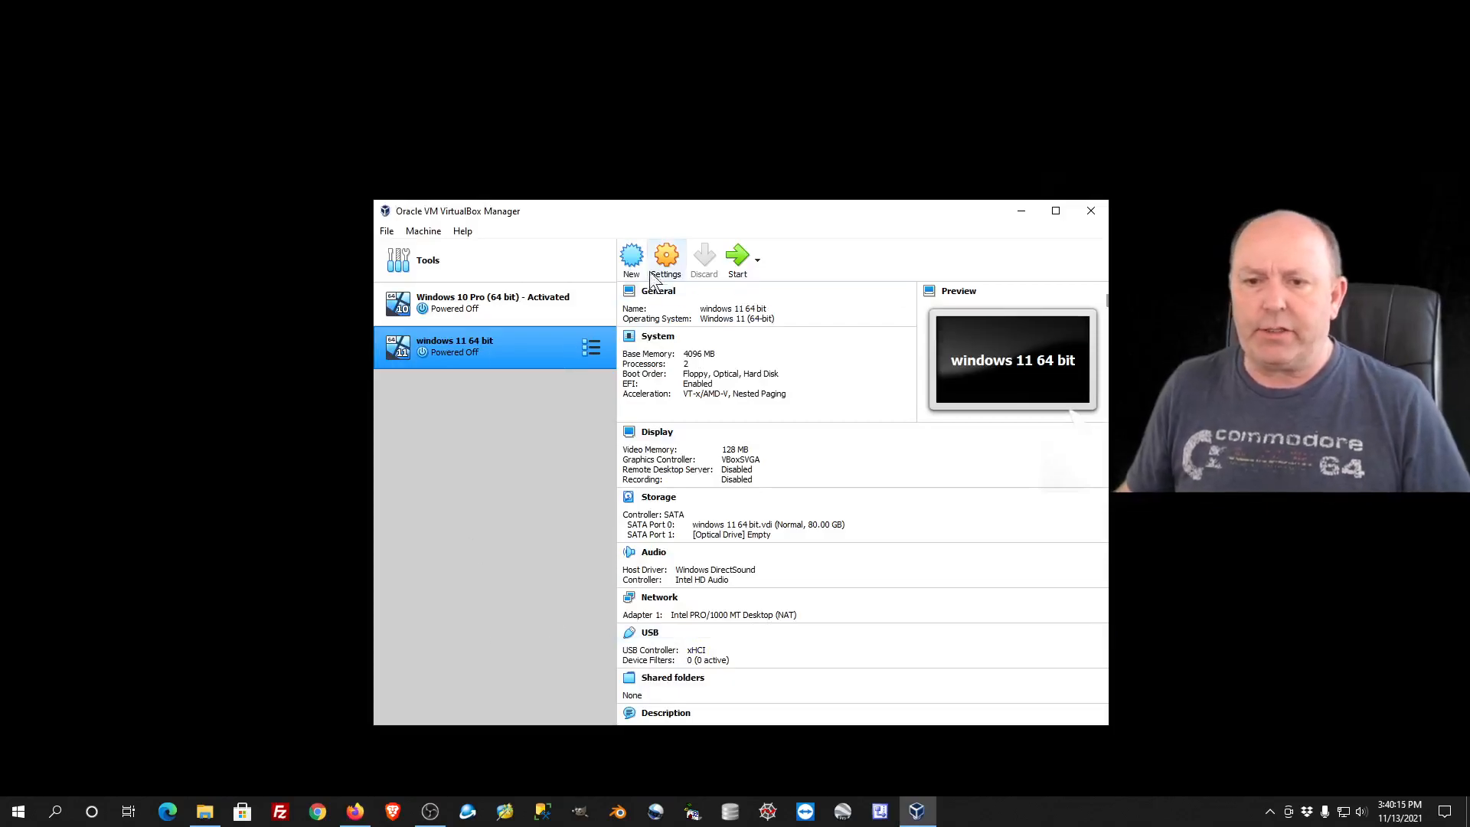
key(ctrl+s)
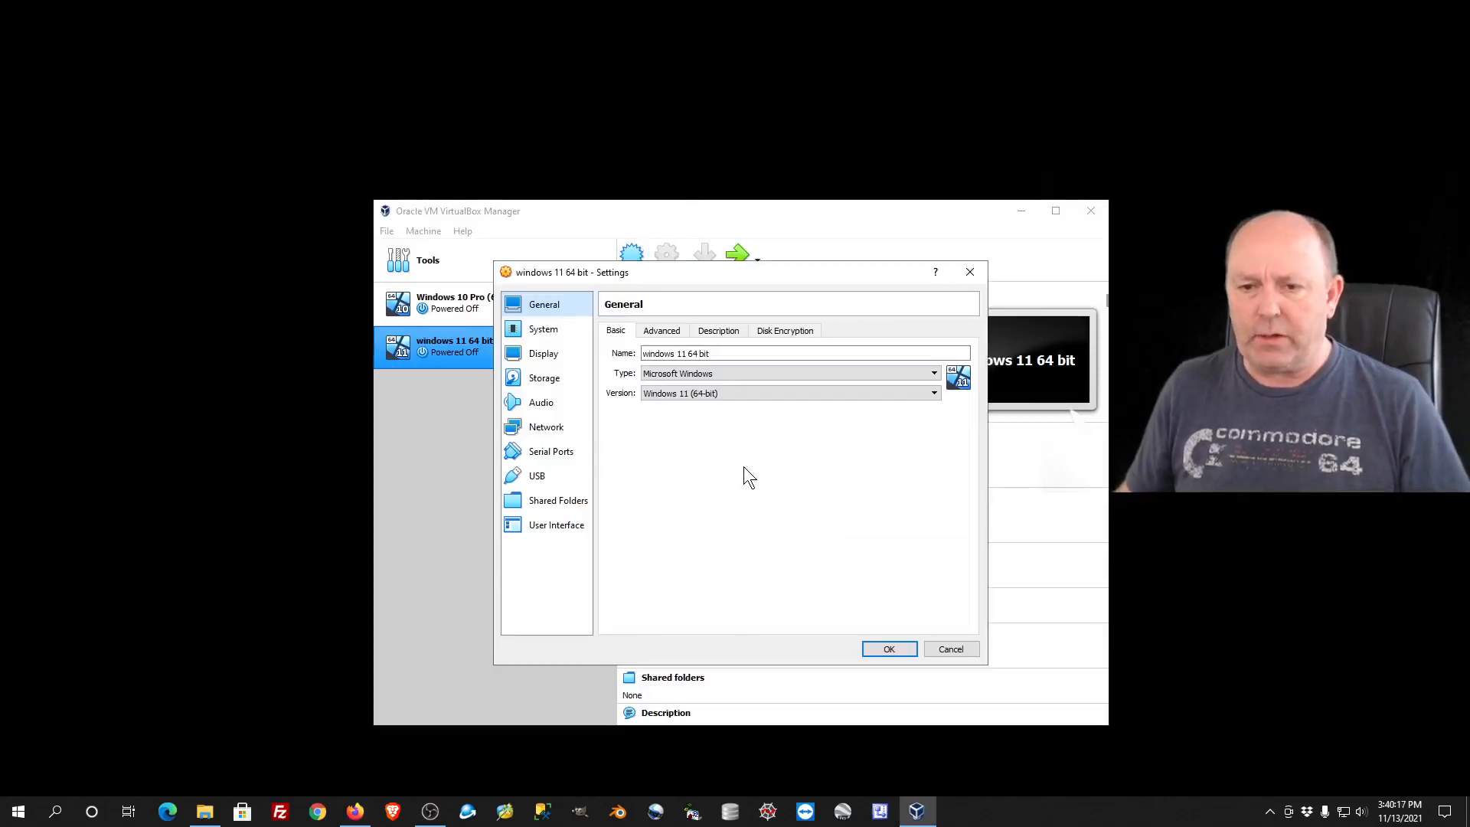
click(660, 331)
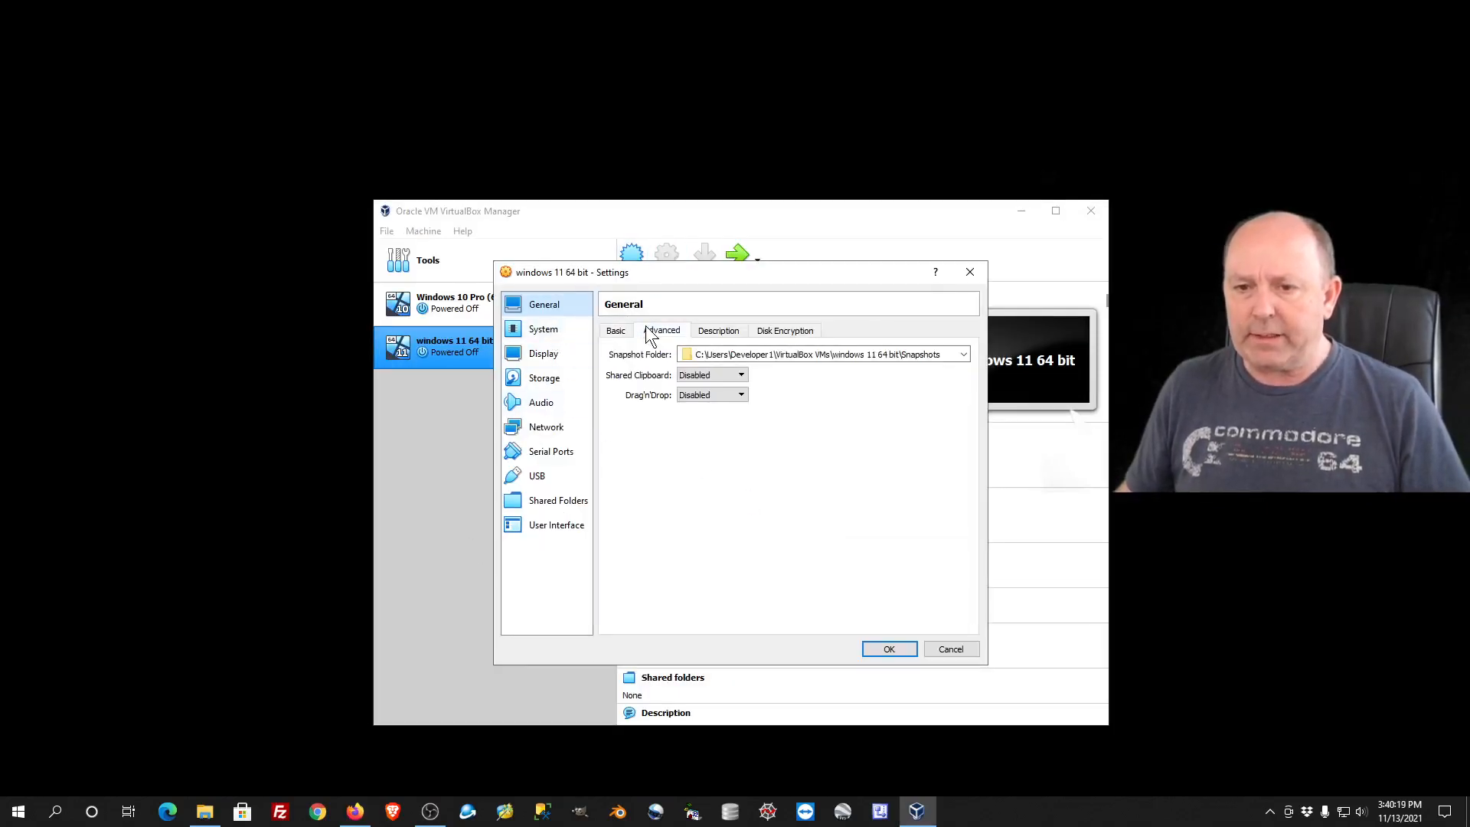
click(720, 331)
click(777, 331)
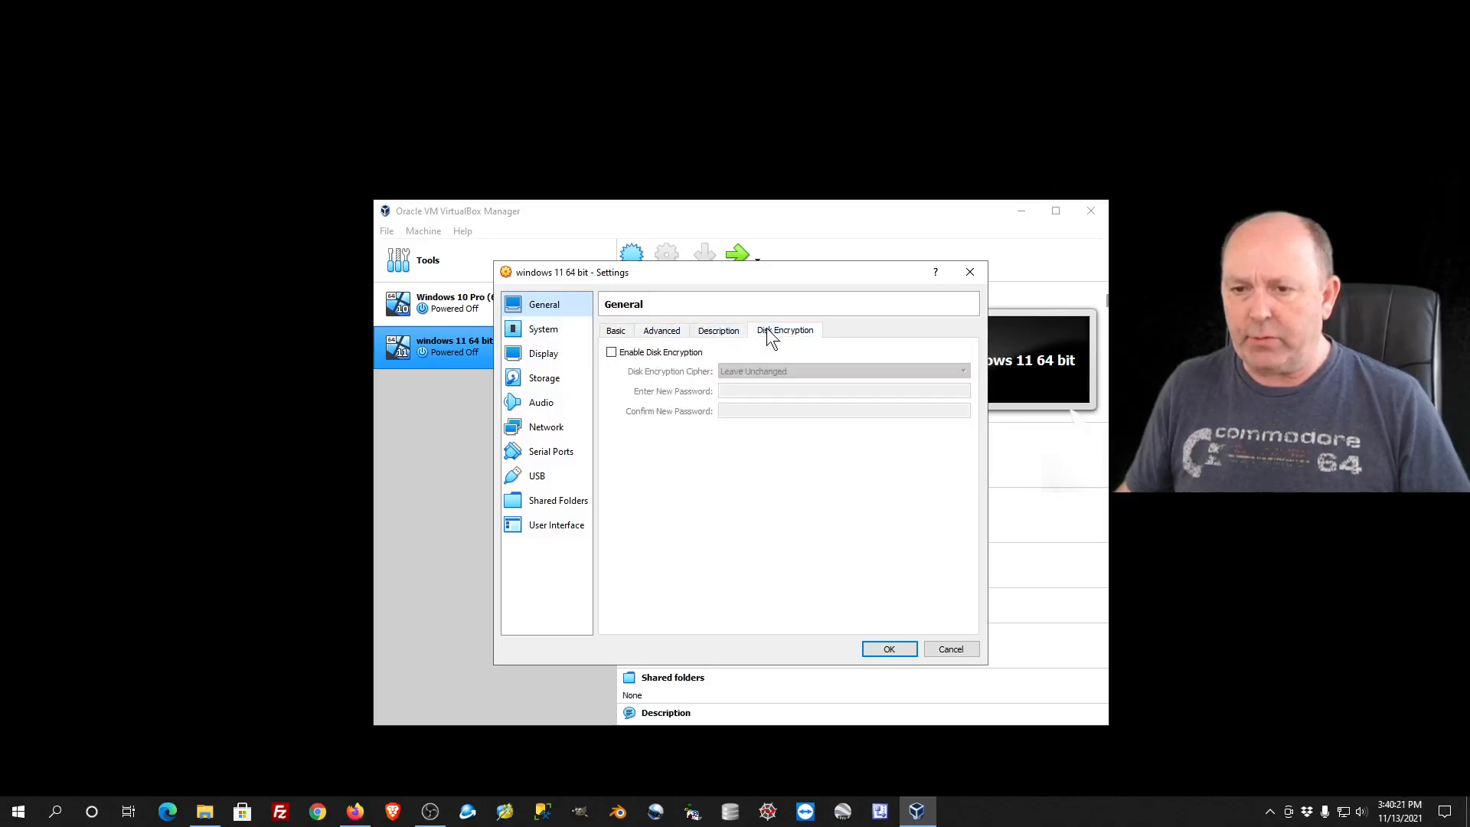
Set the virtual machine's processor count to 4, and check its acceleration and motherboard settings
click(536, 331)
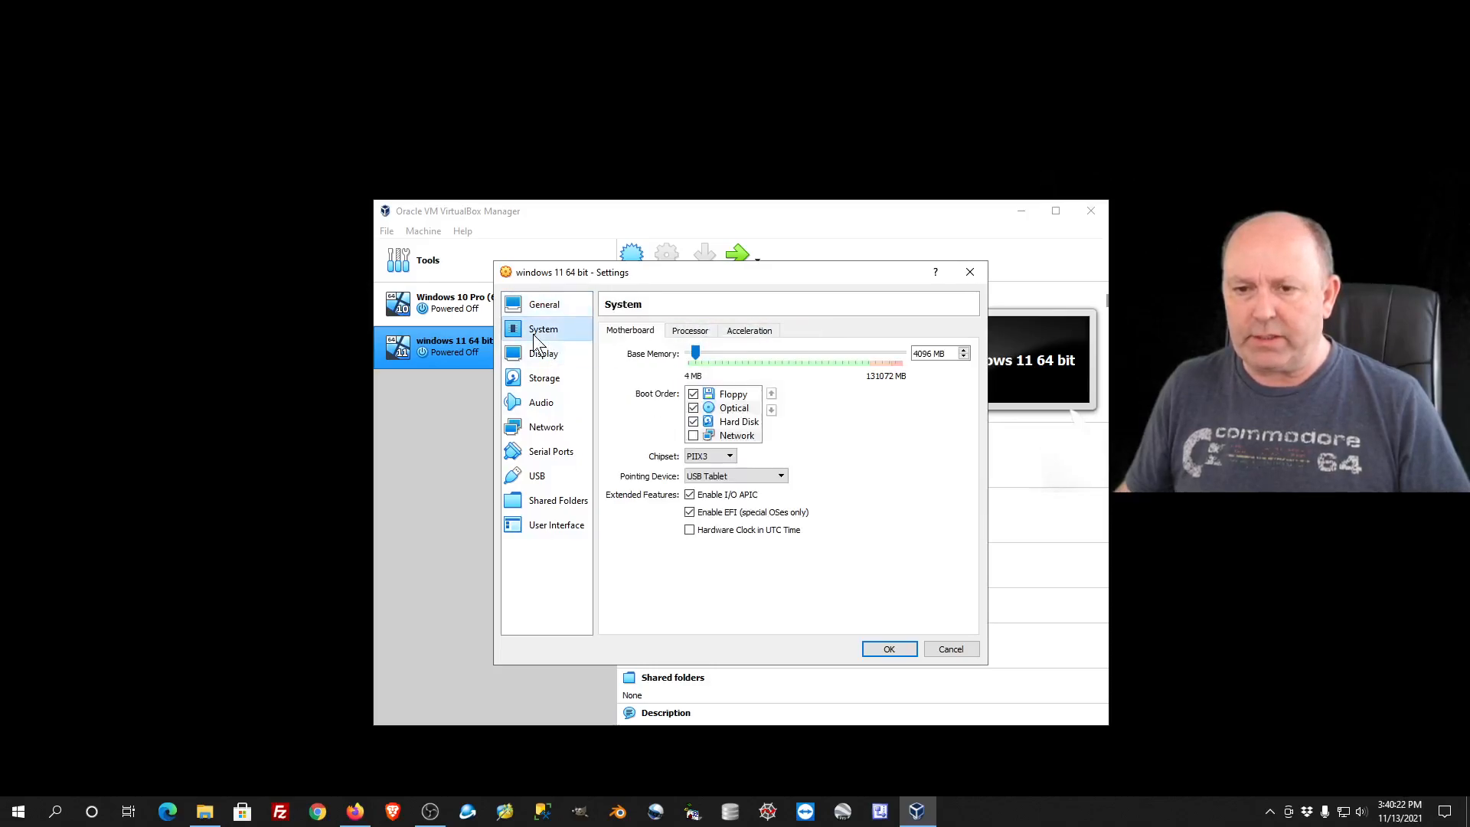
click(693, 332)
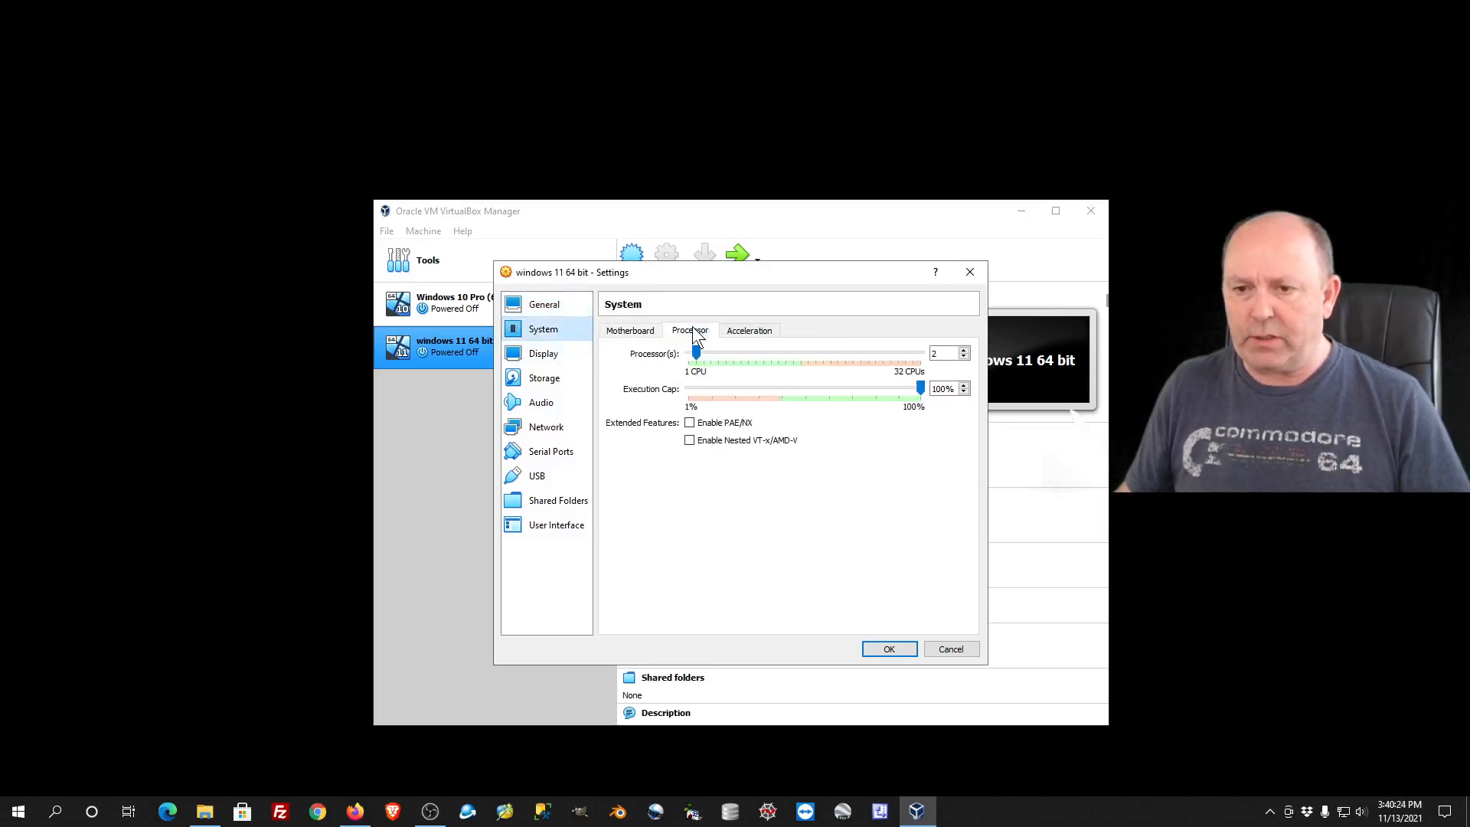
click(964, 350)
click(964, 350)
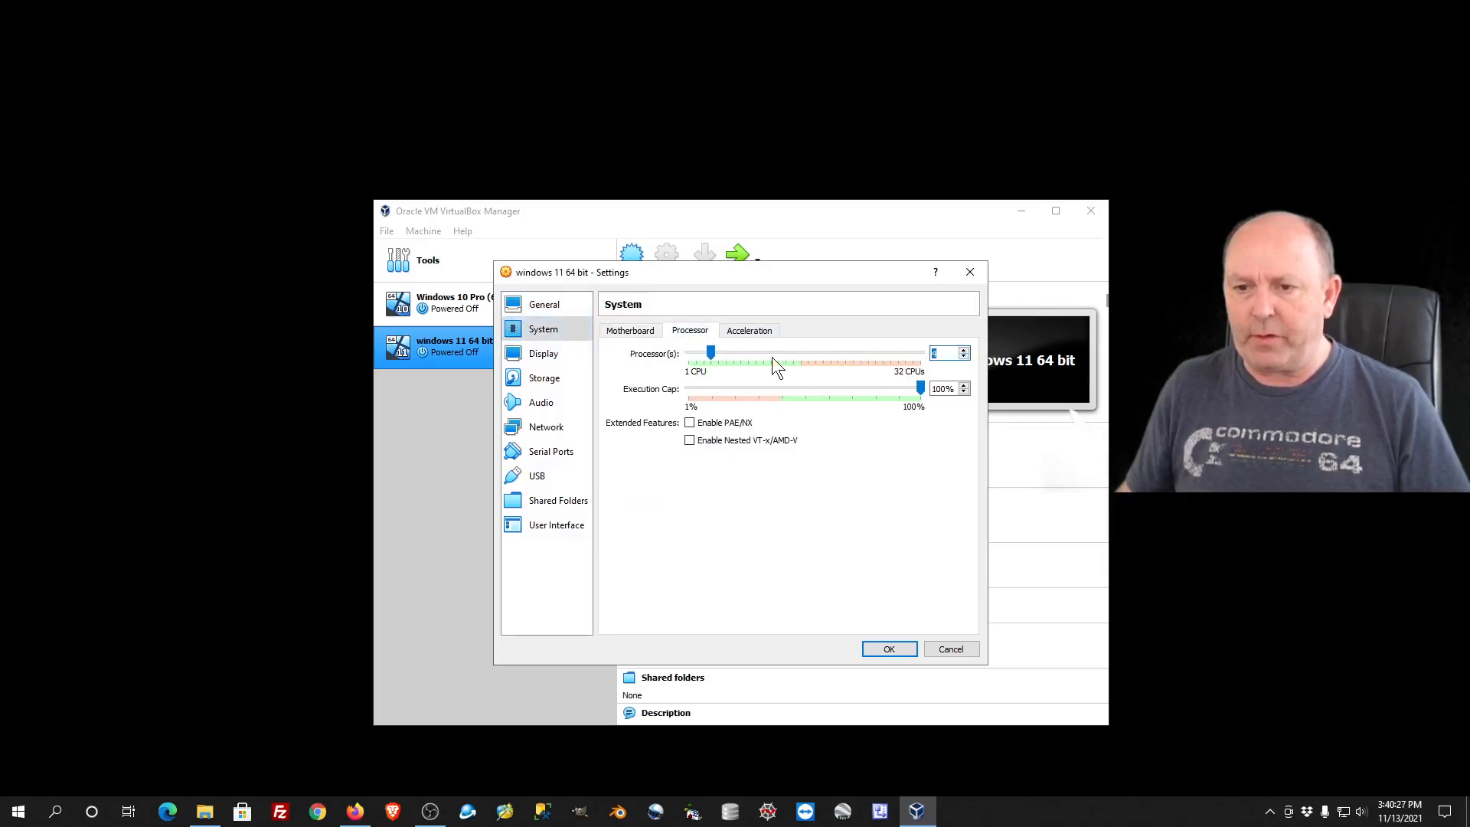
click(731, 332)
click(708, 332)
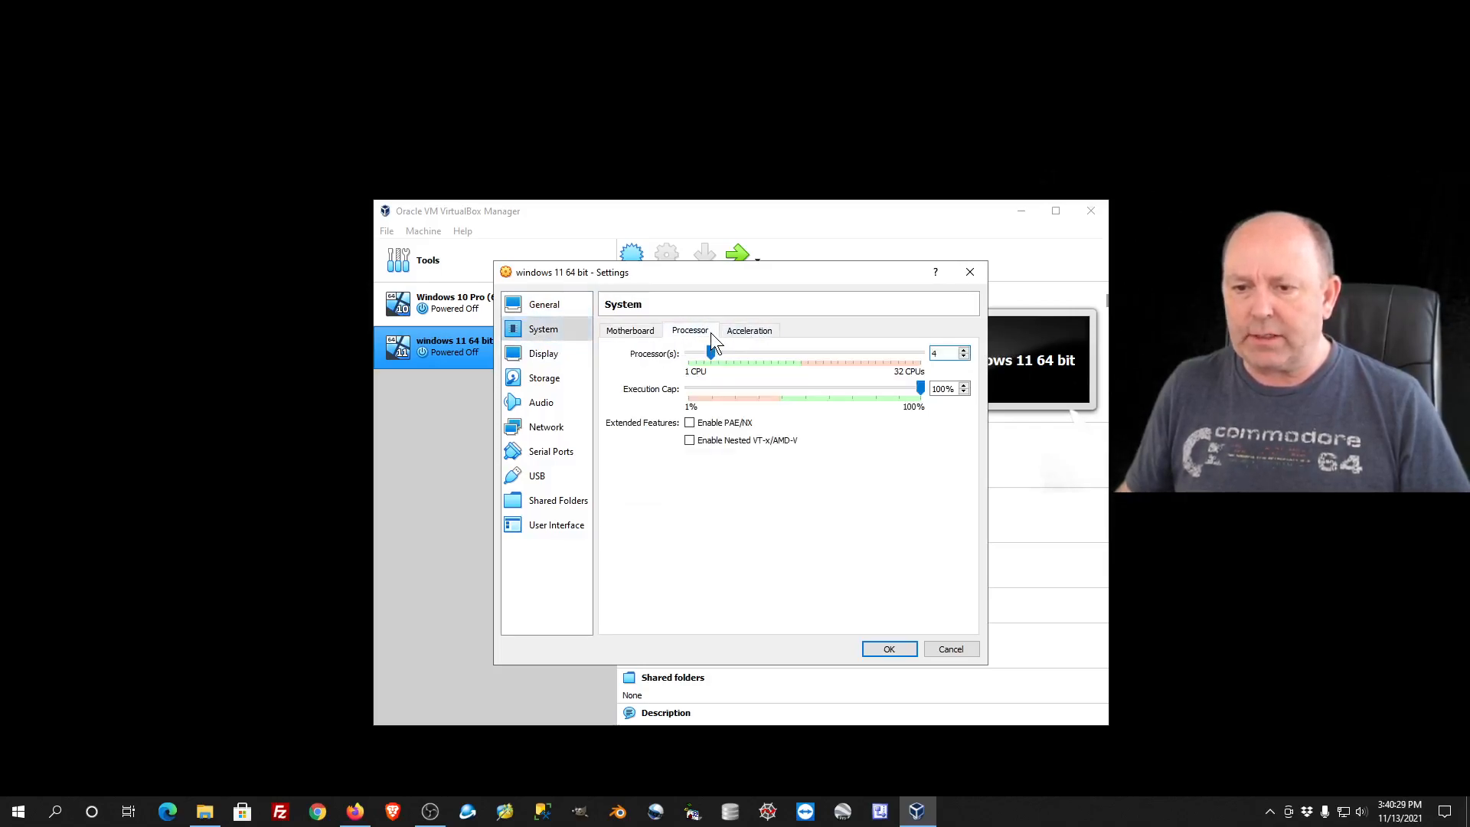
click(645, 333)
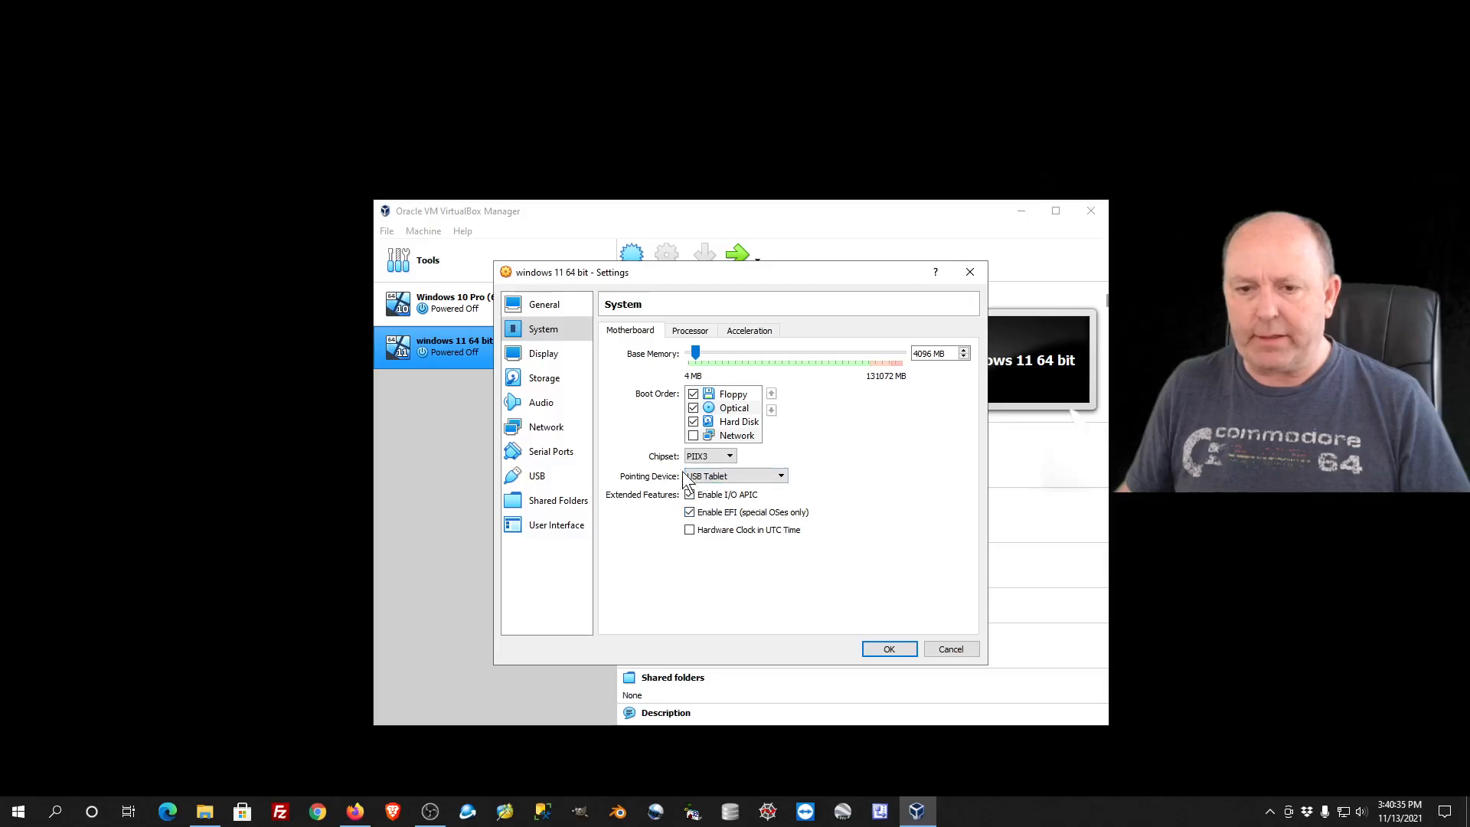
Review the Display, Storage, Audio, Network, Serial Ports, USB, Shared Folders and User Interface settings, and save the virtual machine's settings
click(545, 356)
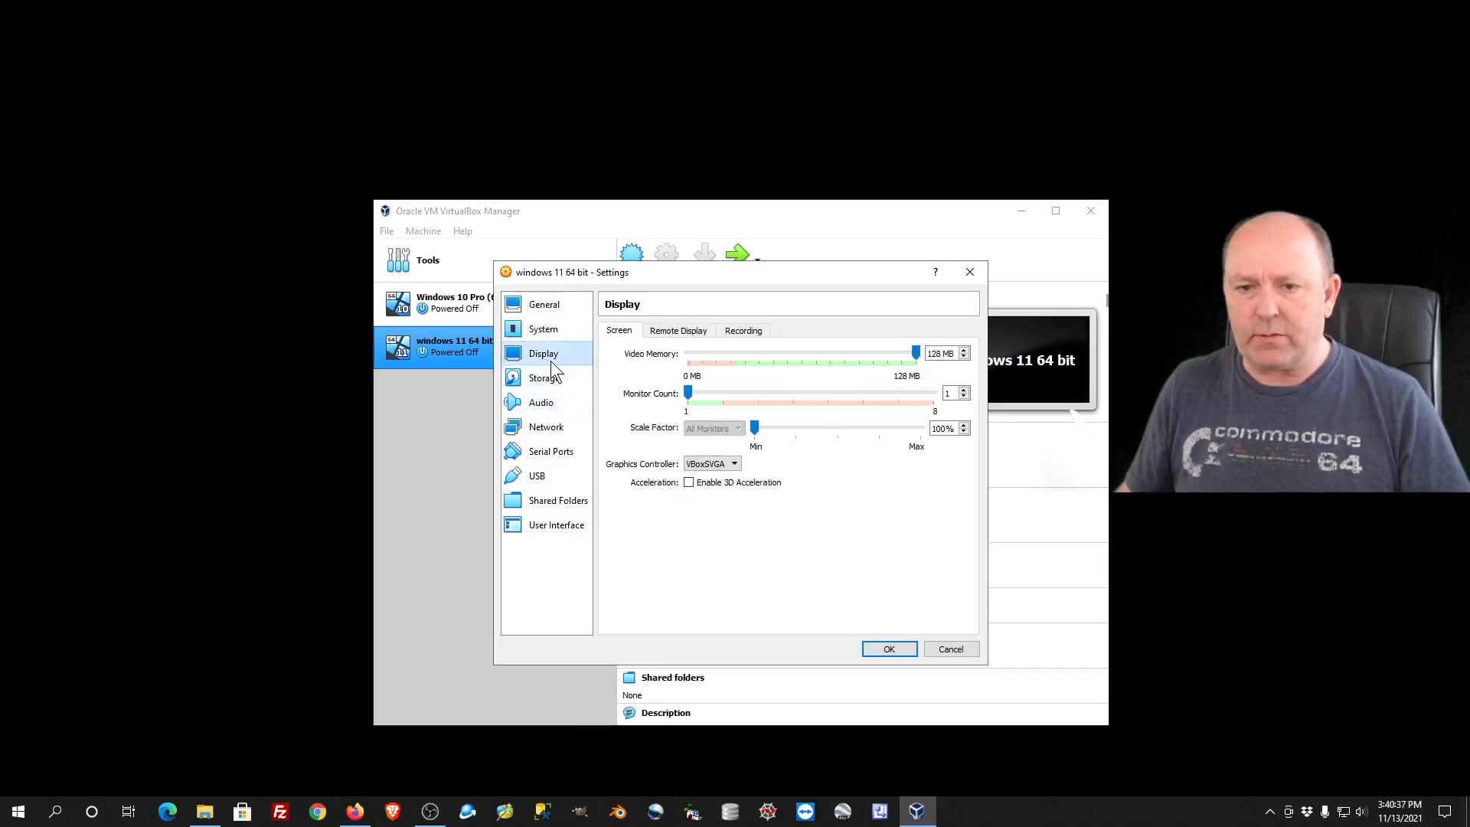
click(544, 379)
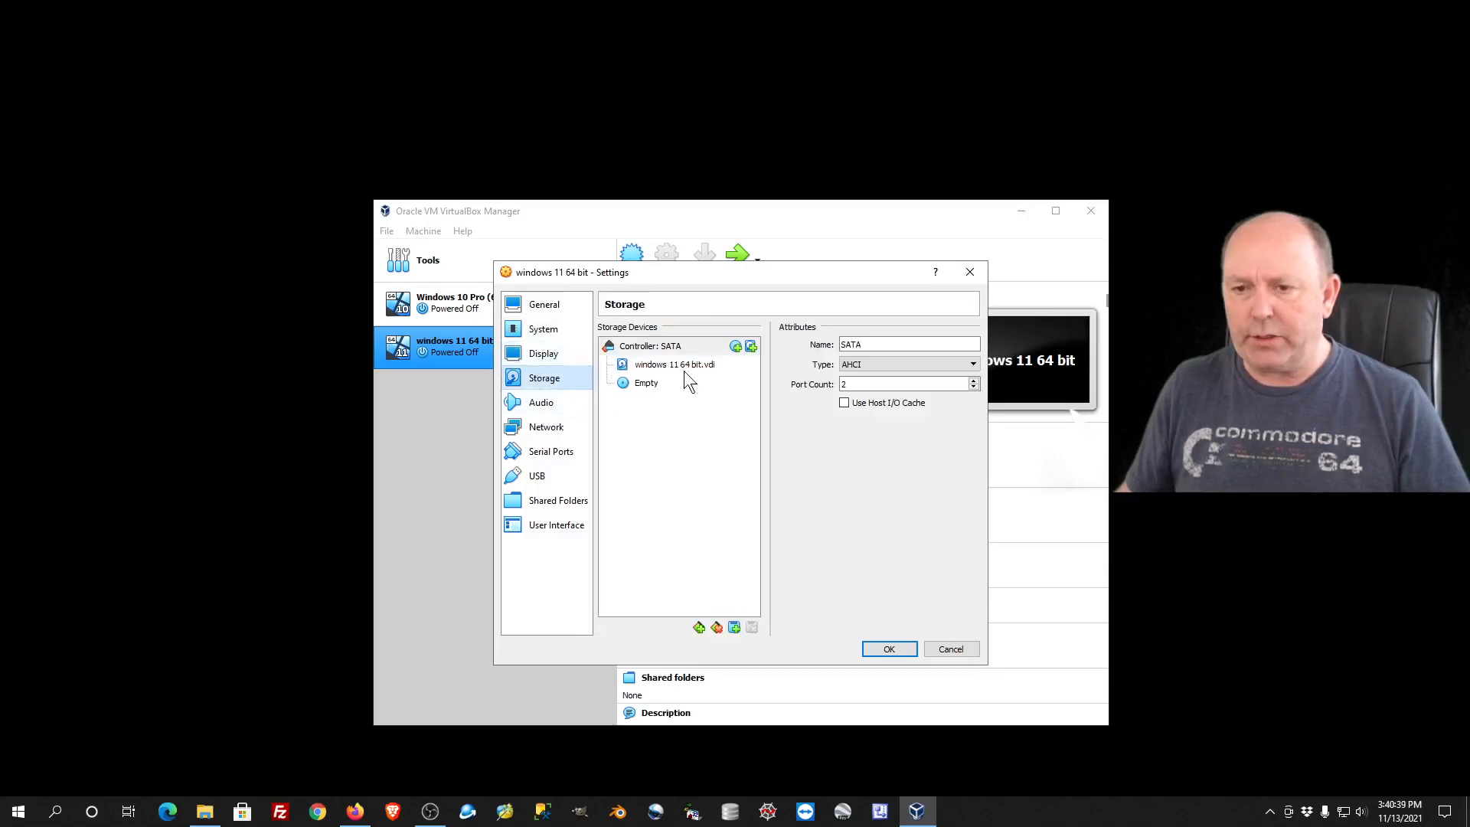
click(541, 403)
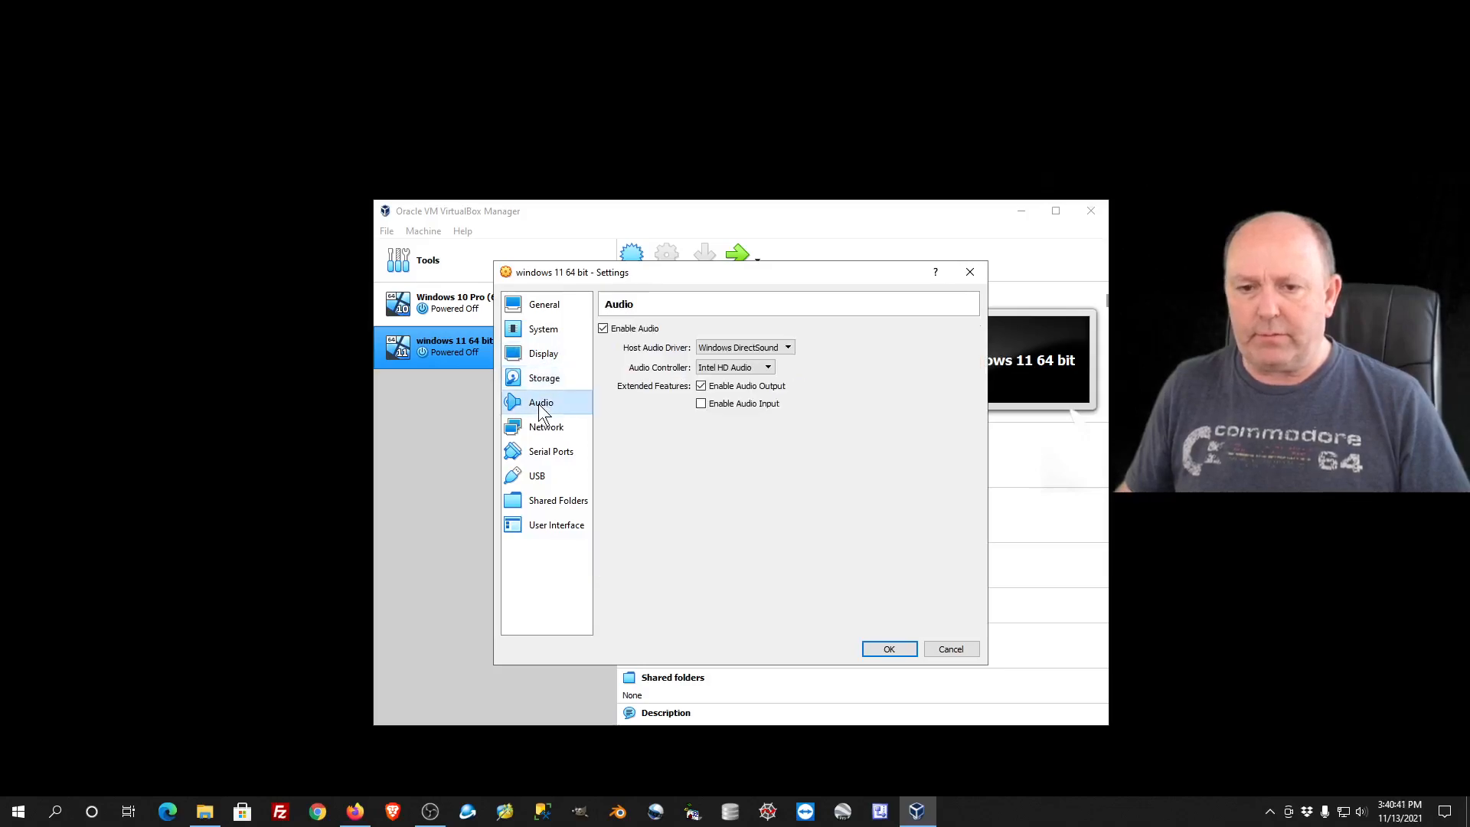
click(546, 427)
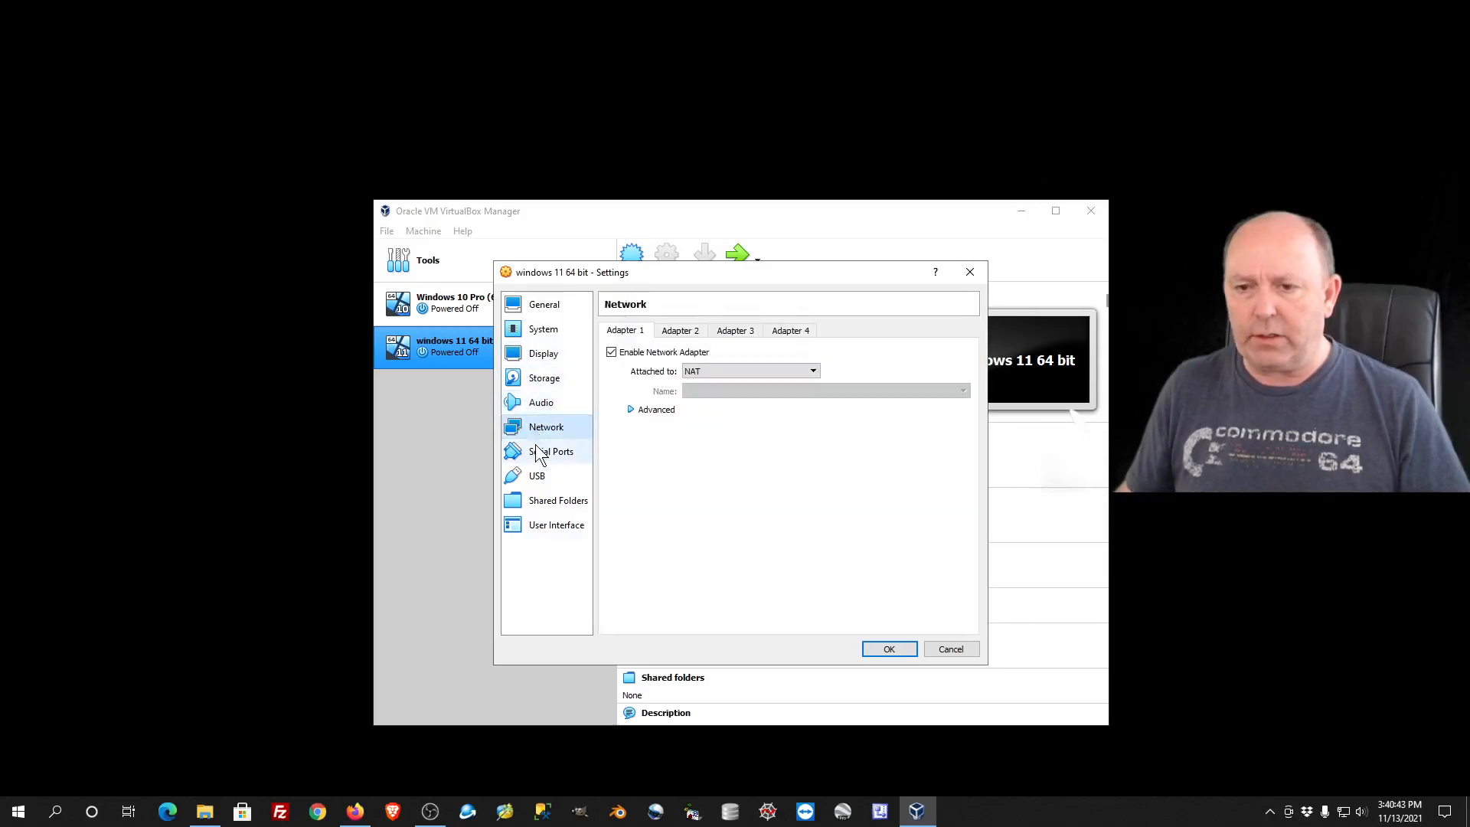
click(539, 451)
click(542, 472)
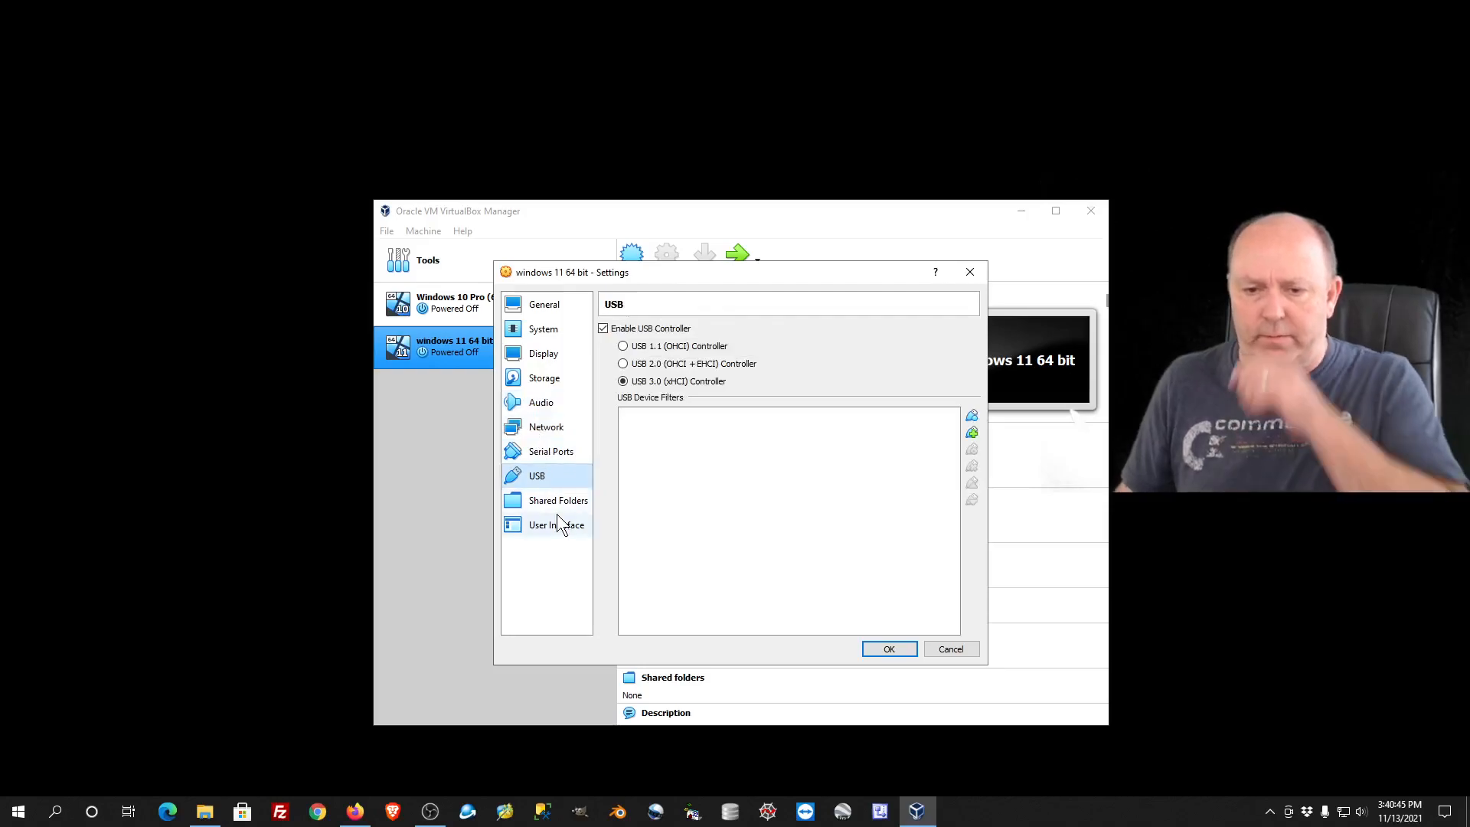
click(557, 508)
click(542, 485)
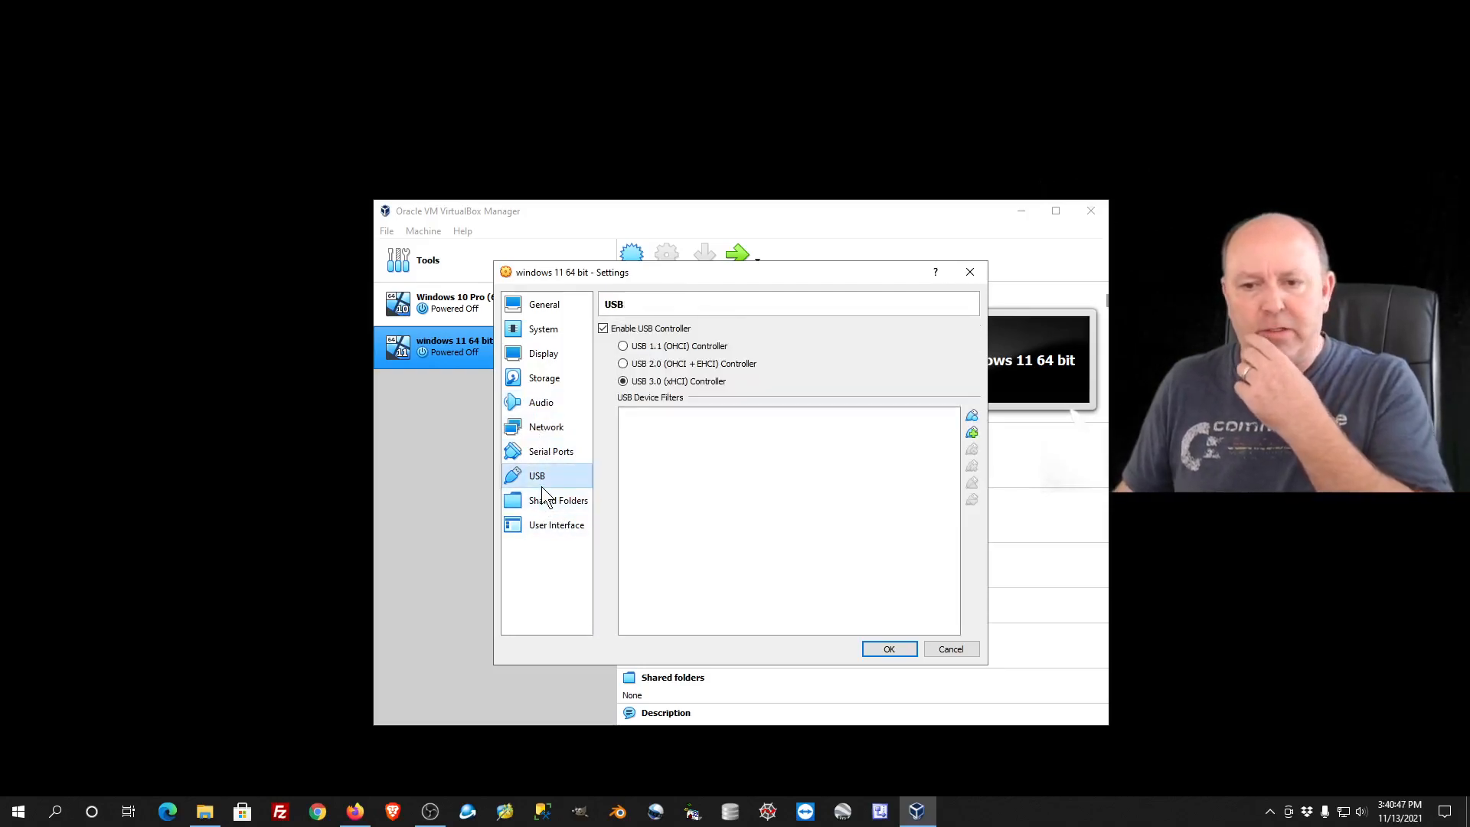
click(545, 506)
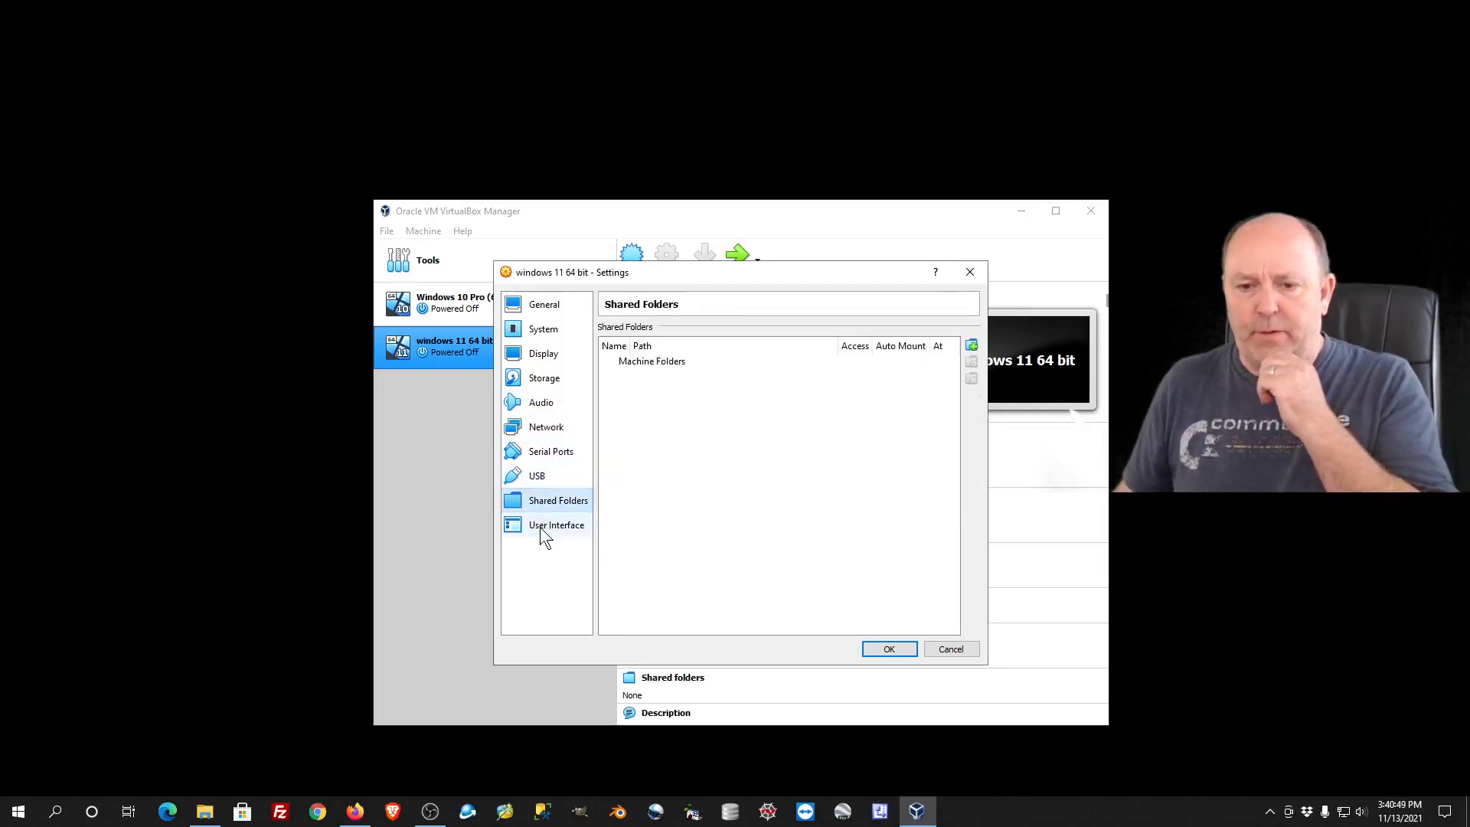
click(540, 527)
click(880, 647)
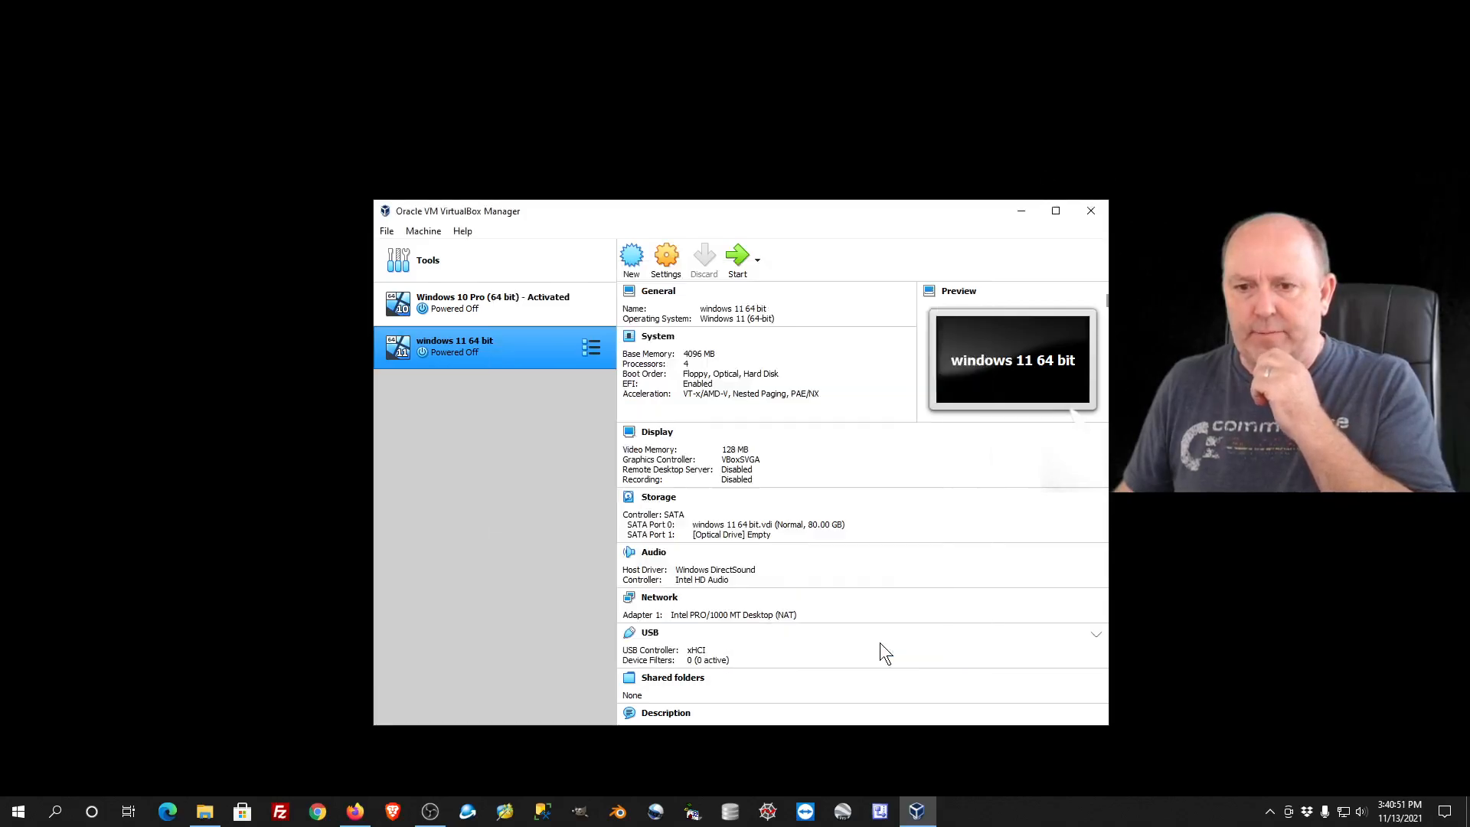
Start the windows 11 64 bit machine with Win11_English_x64.iso as the start-up disk and boot from that disc
click(736, 264)
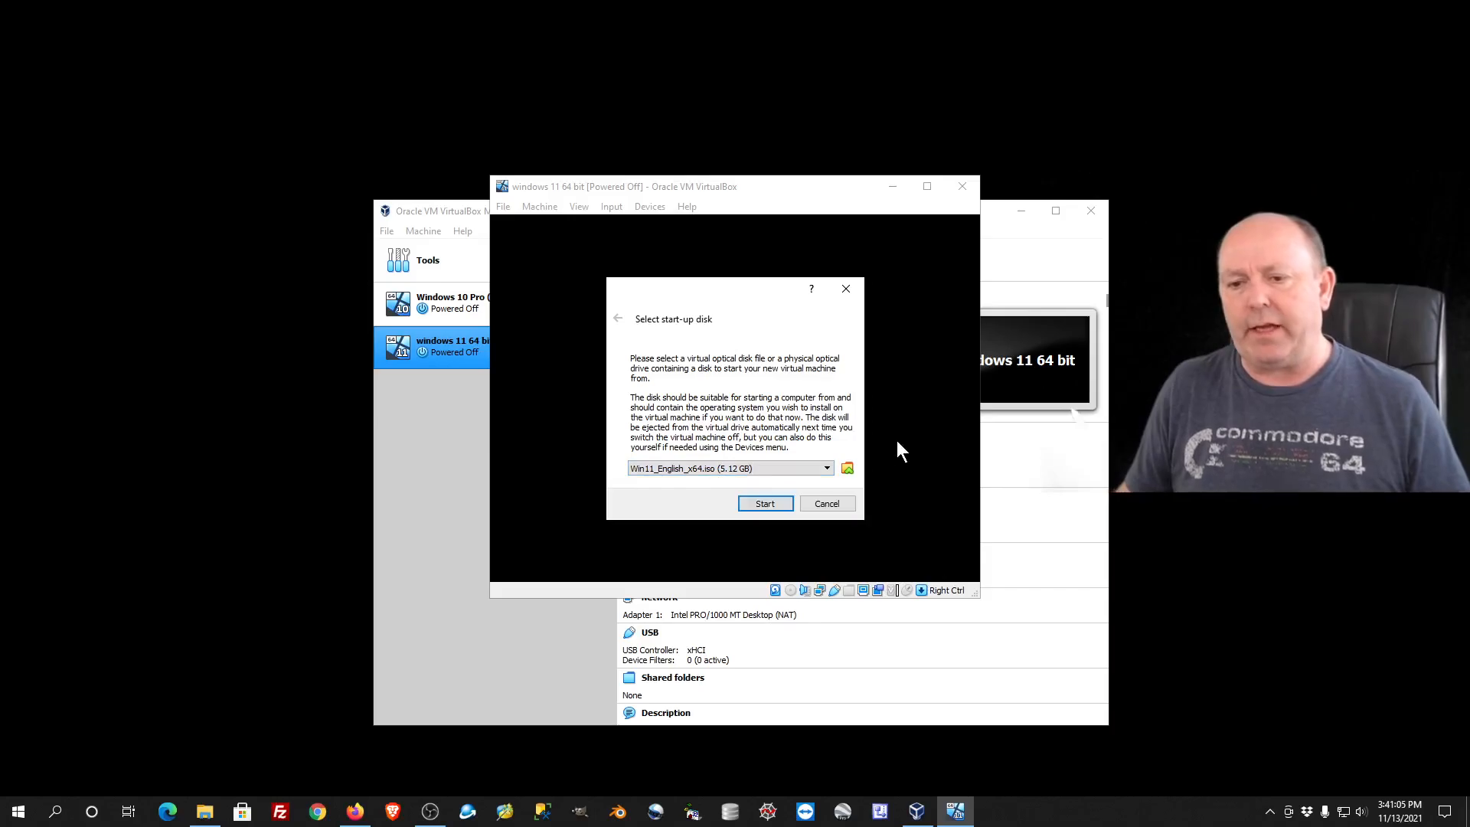
click(768, 505)
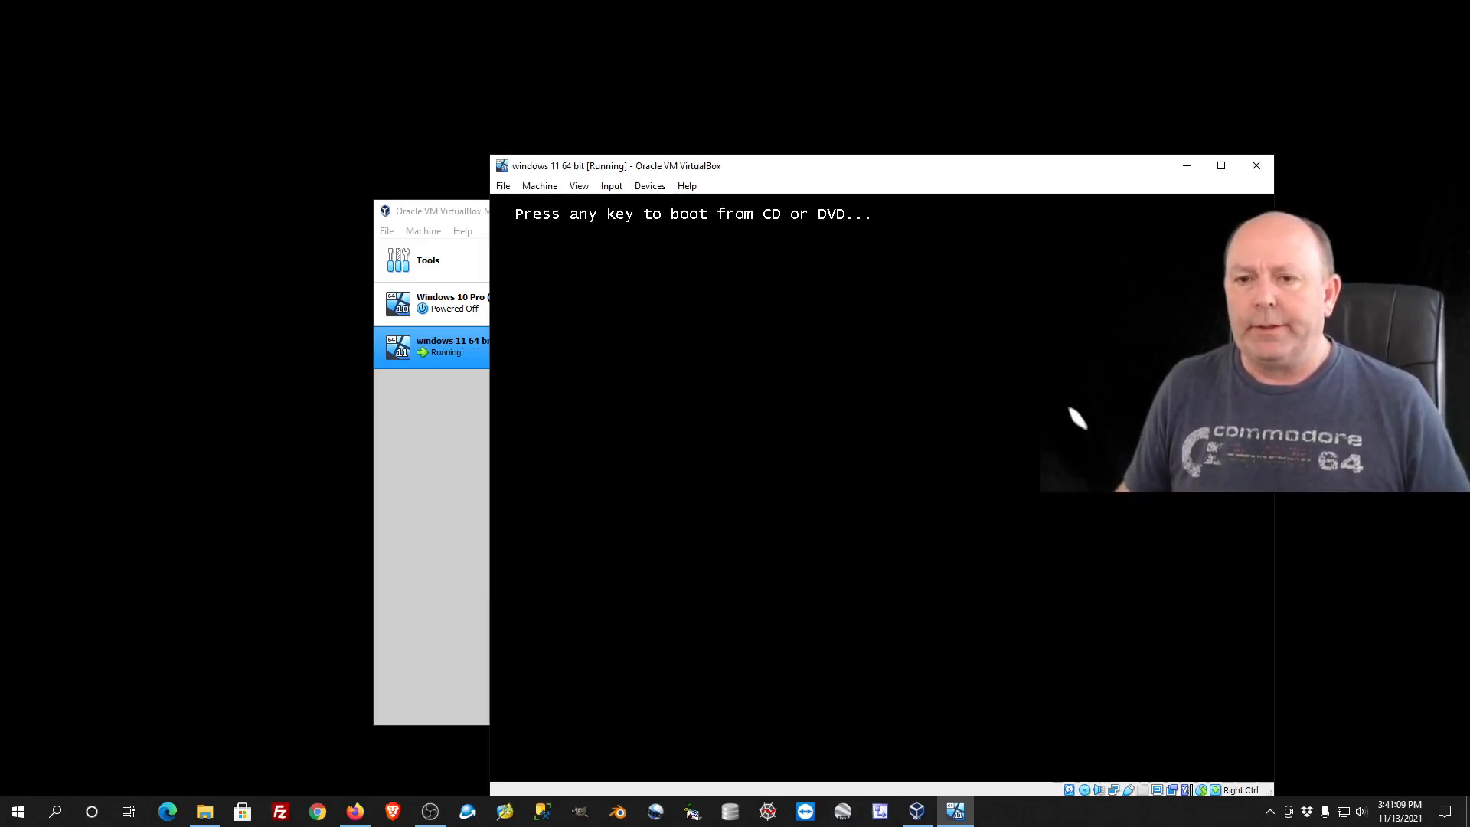
key(space)
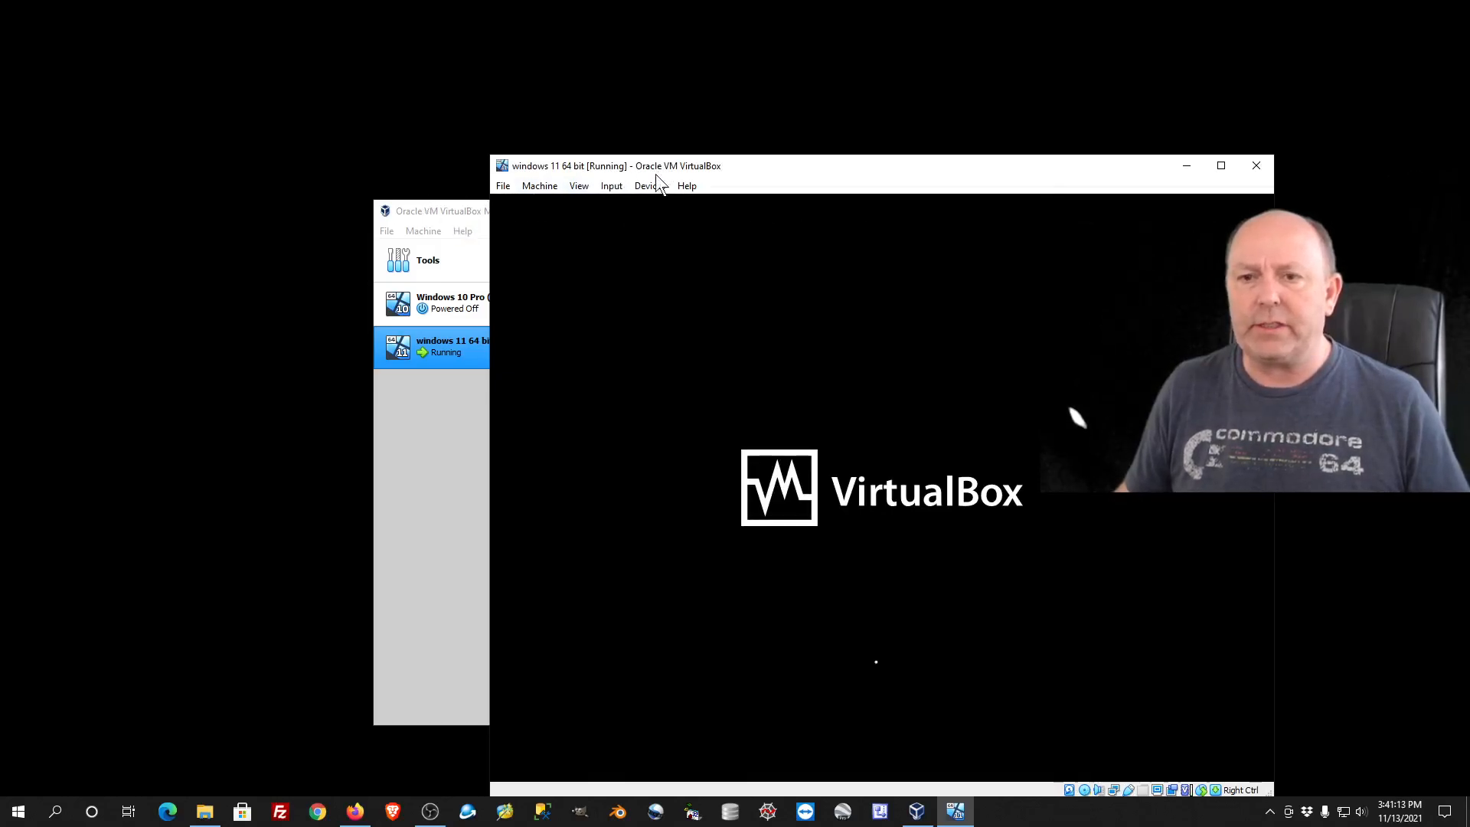
Reposition the VirtualBox Manager window and bring the running virtual machine's window in front of it
click(452, 217)
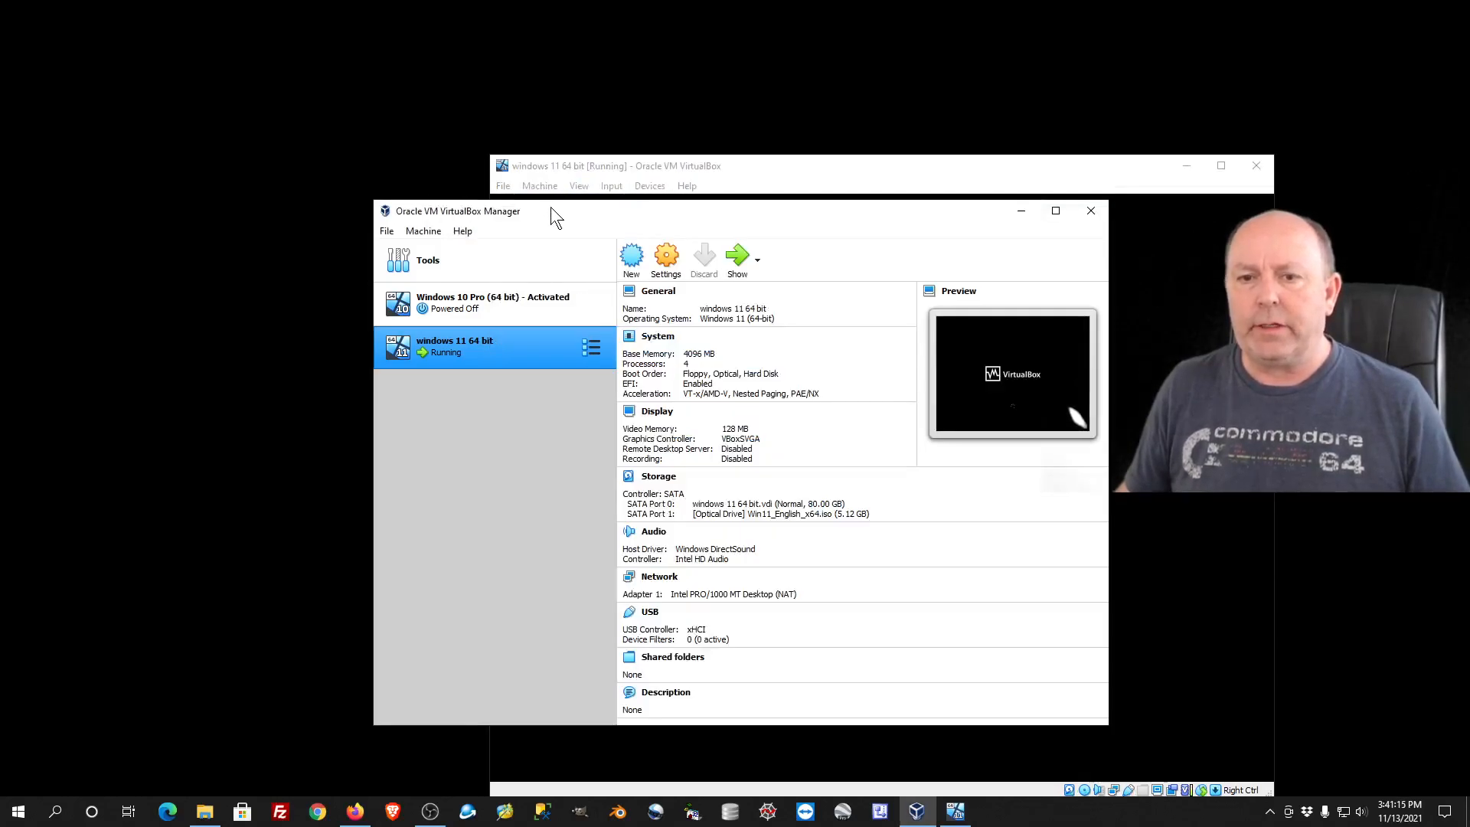
drag(550, 208, 359, 150)
click(831, 150)
drag(893, 163, 732, 101)
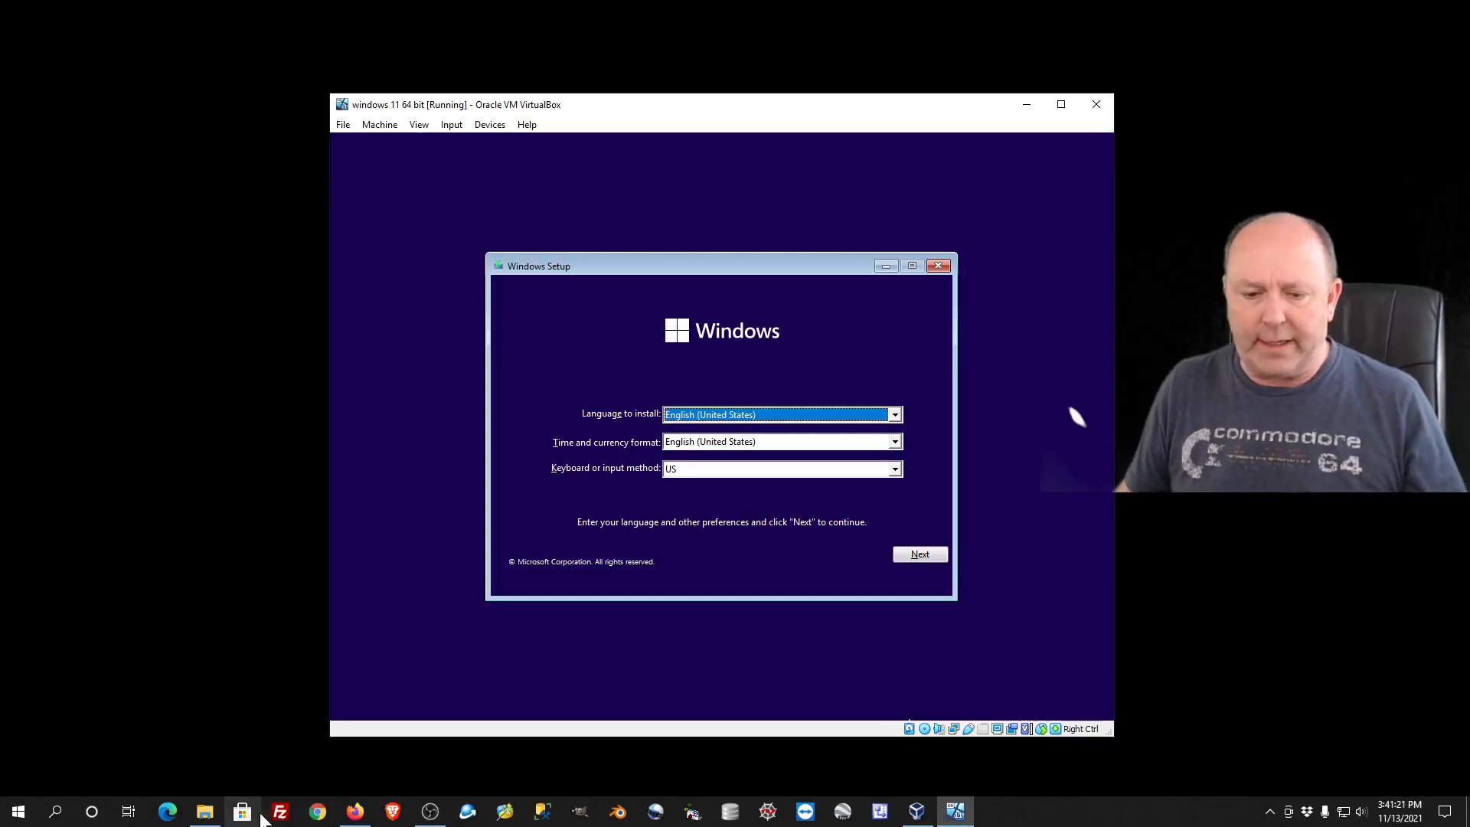
Switch to Oracle's guide in Firefox and place the virtual machine window over it, just below the LabConfig registry instructions
click(348, 816)
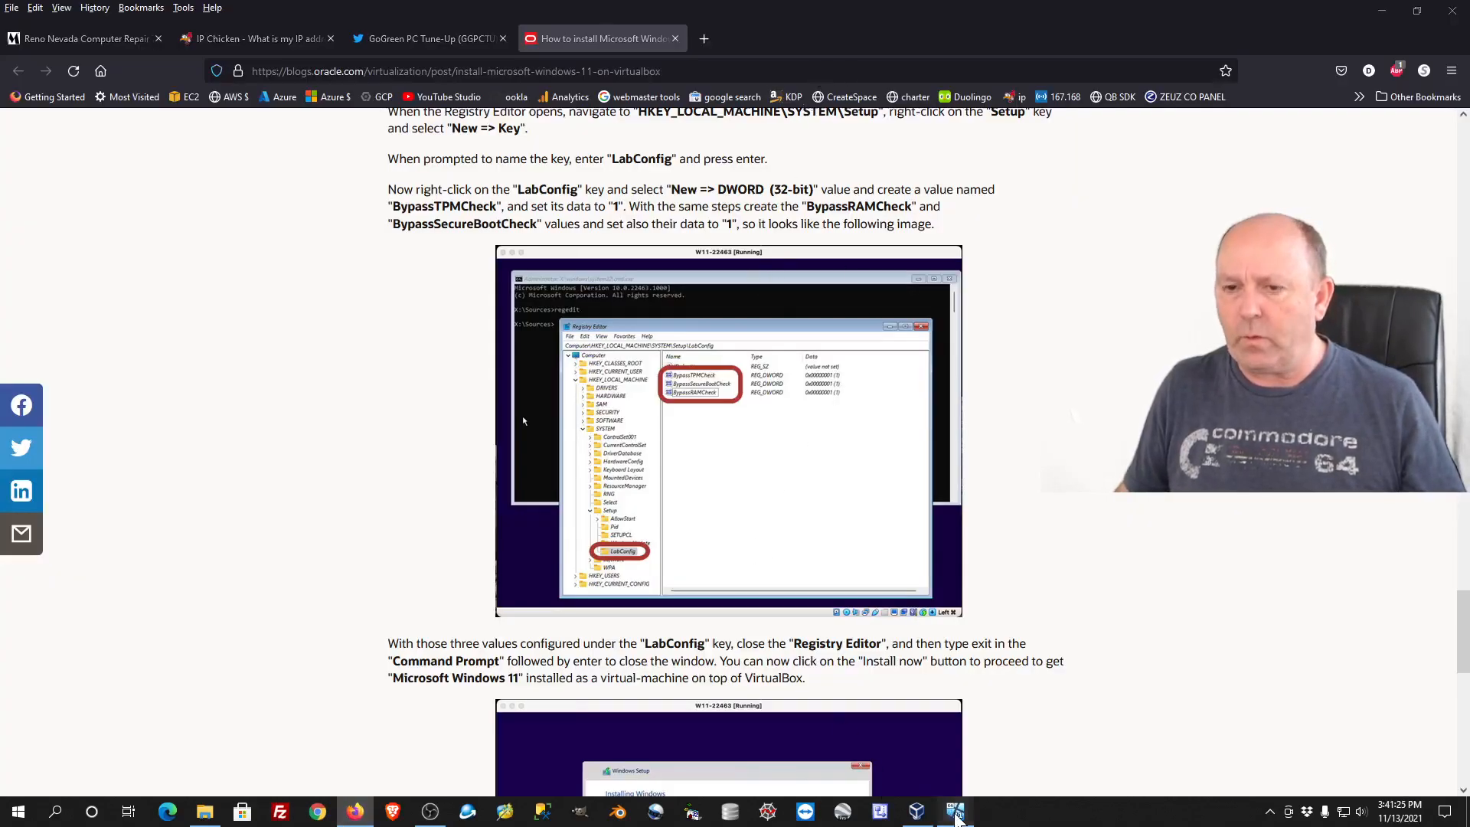
click(955, 811)
drag(728, 161, 731, 294)
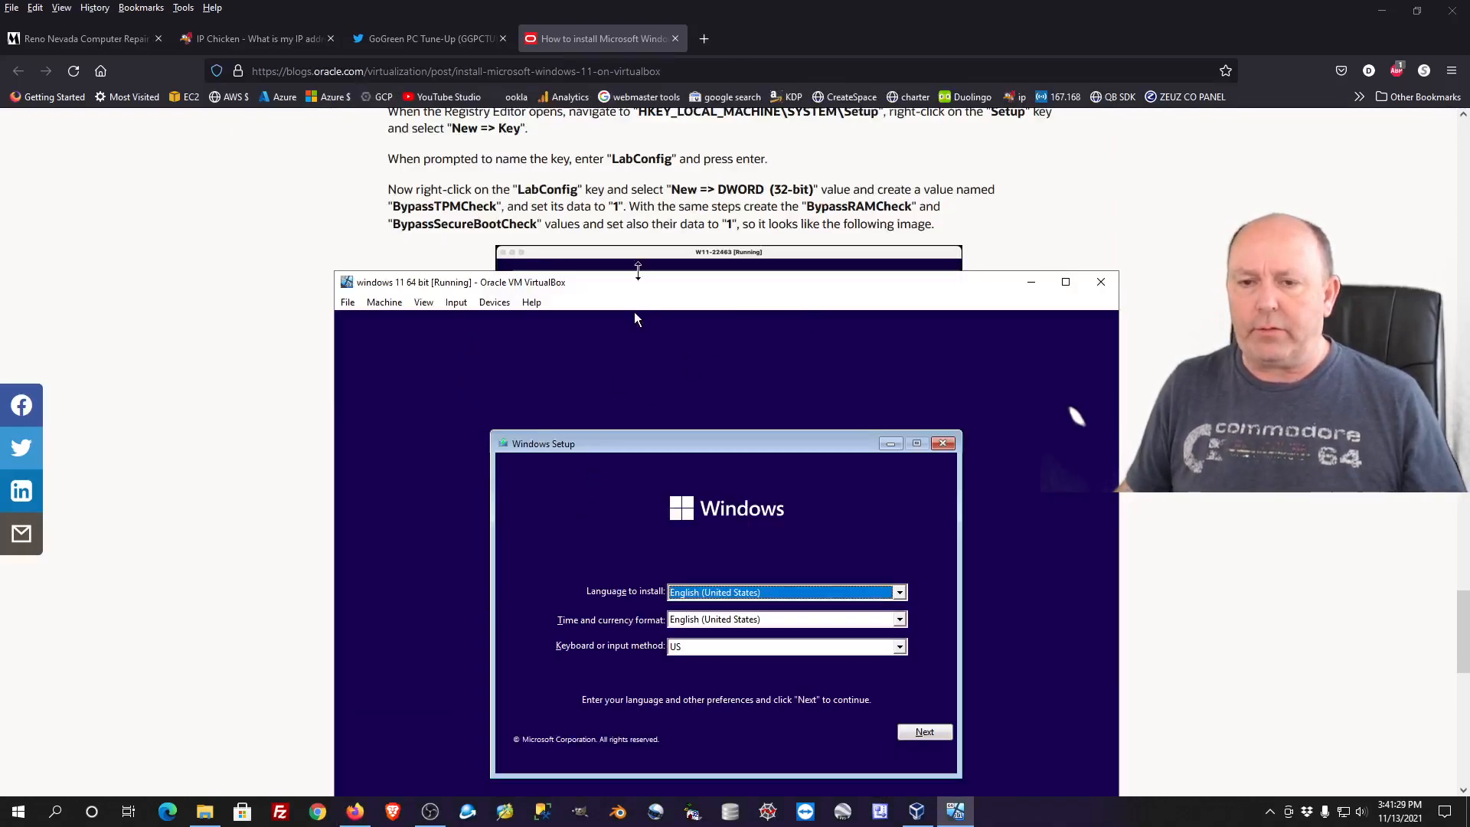
drag(632, 278, 637, 254)
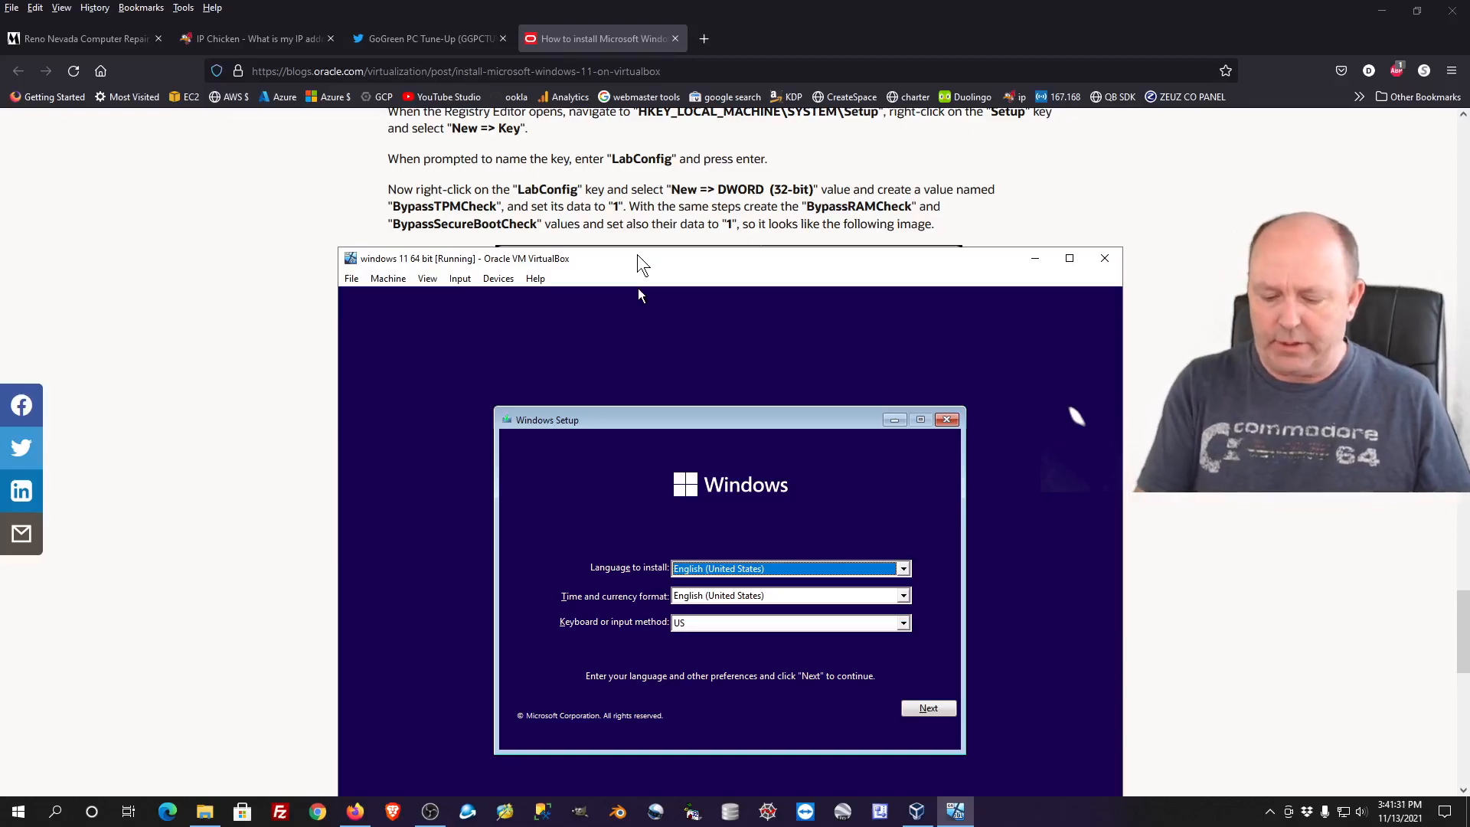
Open a command prompt within Windows Setup and launch the Registry Editor with regedit
key(shift+F10)
text(regedit)
key(Return)
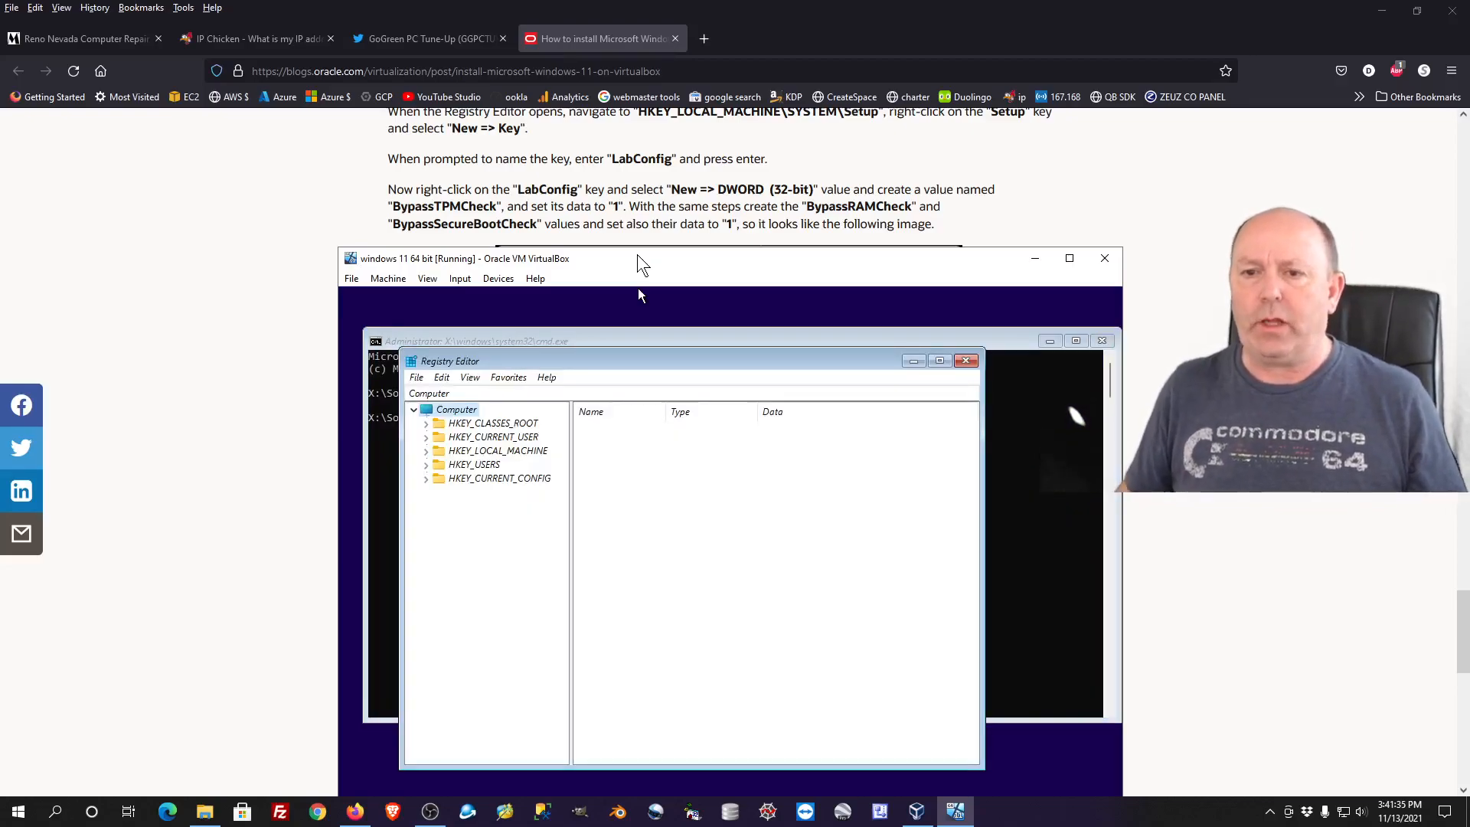
Create a registry key named LabConfig under HKEY_LOCAL_MACHINE\SYSTEM\Setup
click(473, 451)
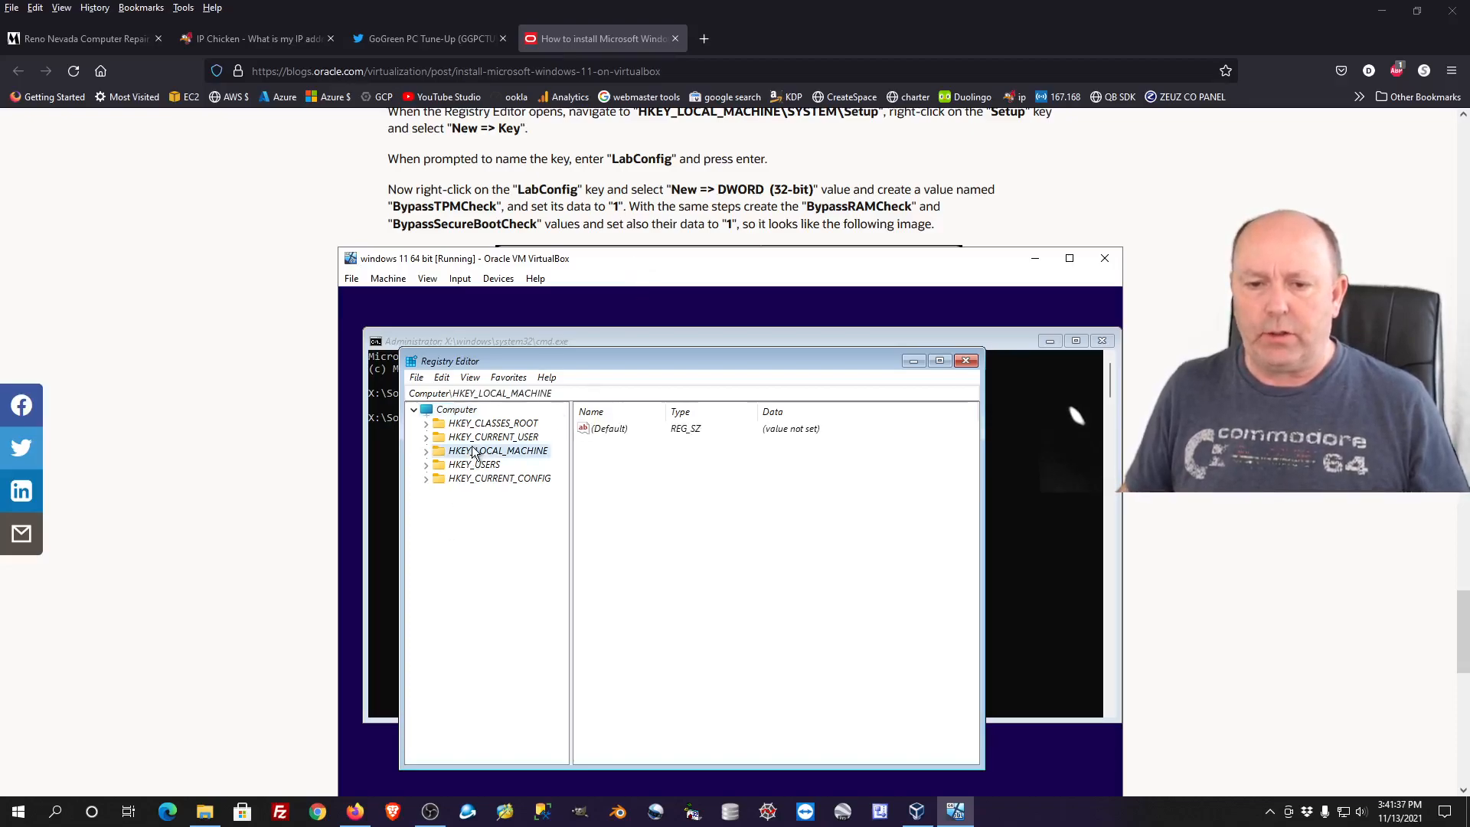
double_click(473, 451)
double_click(477, 533)
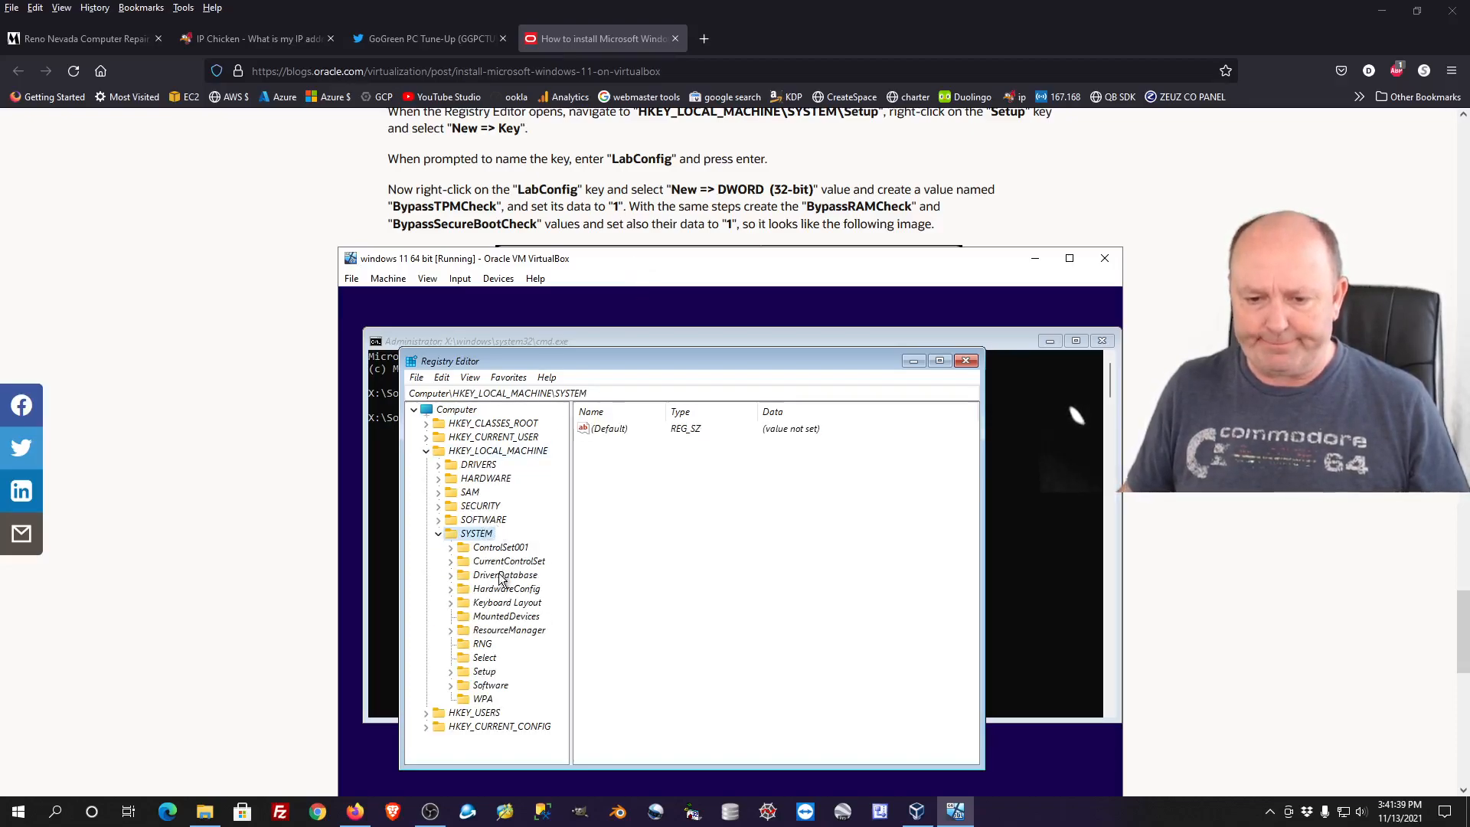
double_click(483, 672)
right_click(483, 672)
mouse_move(514, 701)
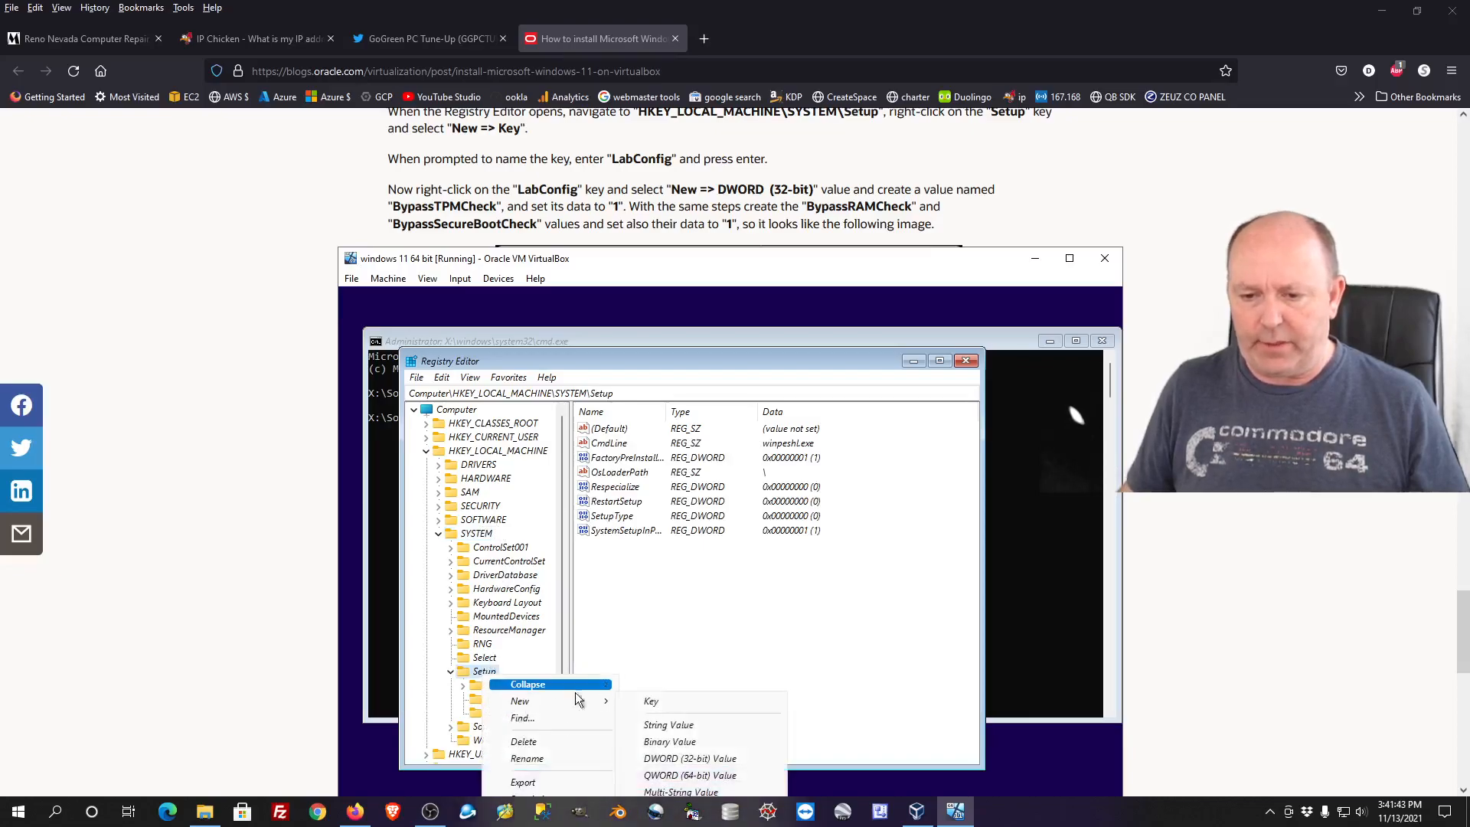
click(653, 702)
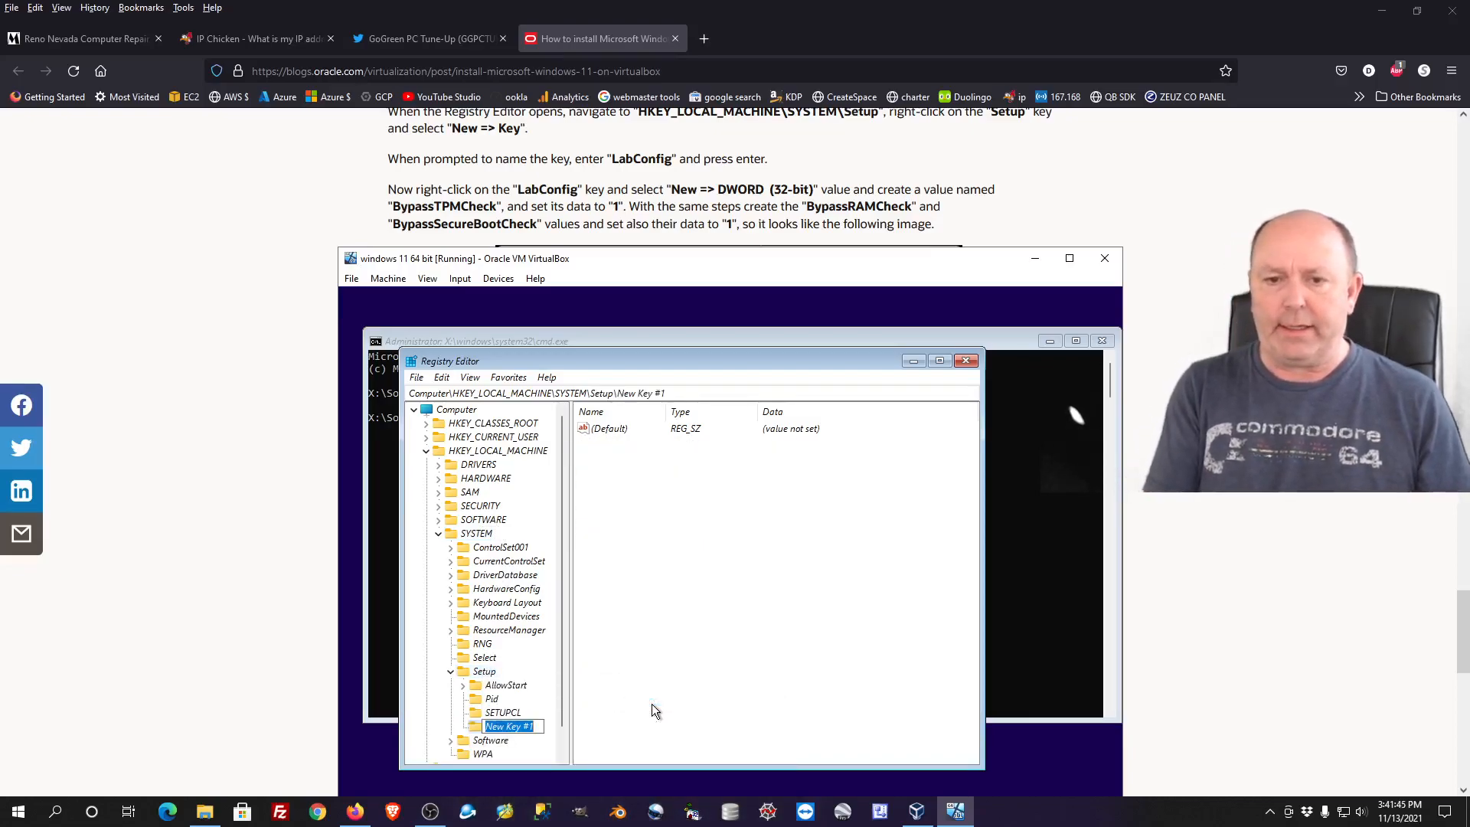
text(Lab)
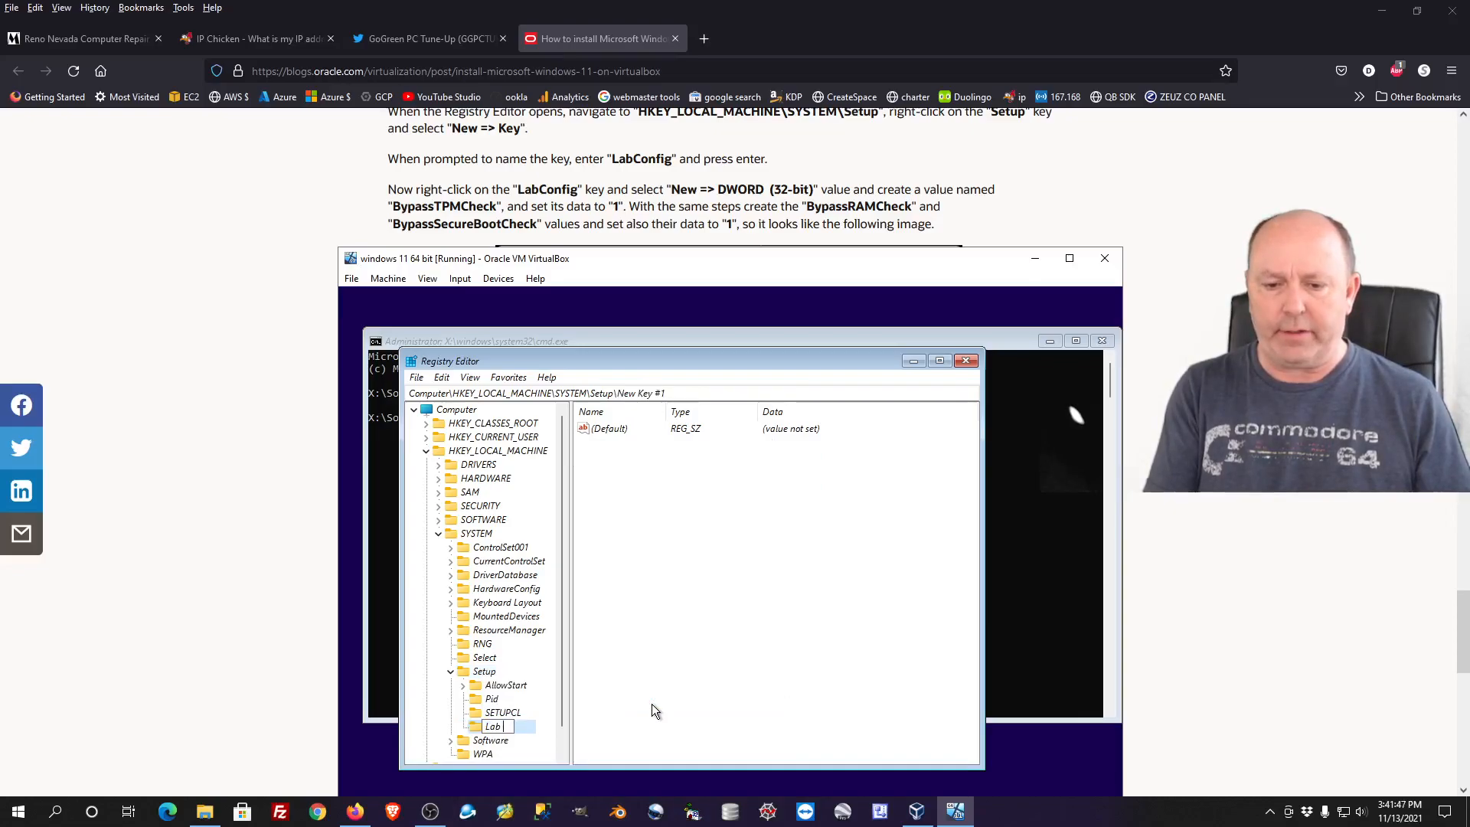
text(Config)
key(Return)
Add a DWORD (32-bit) value named BypassTPMCheck to the LabConfig key and set its data to 1
click(636, 488)
right_click(610, 456)
mouse_move(668, 482)
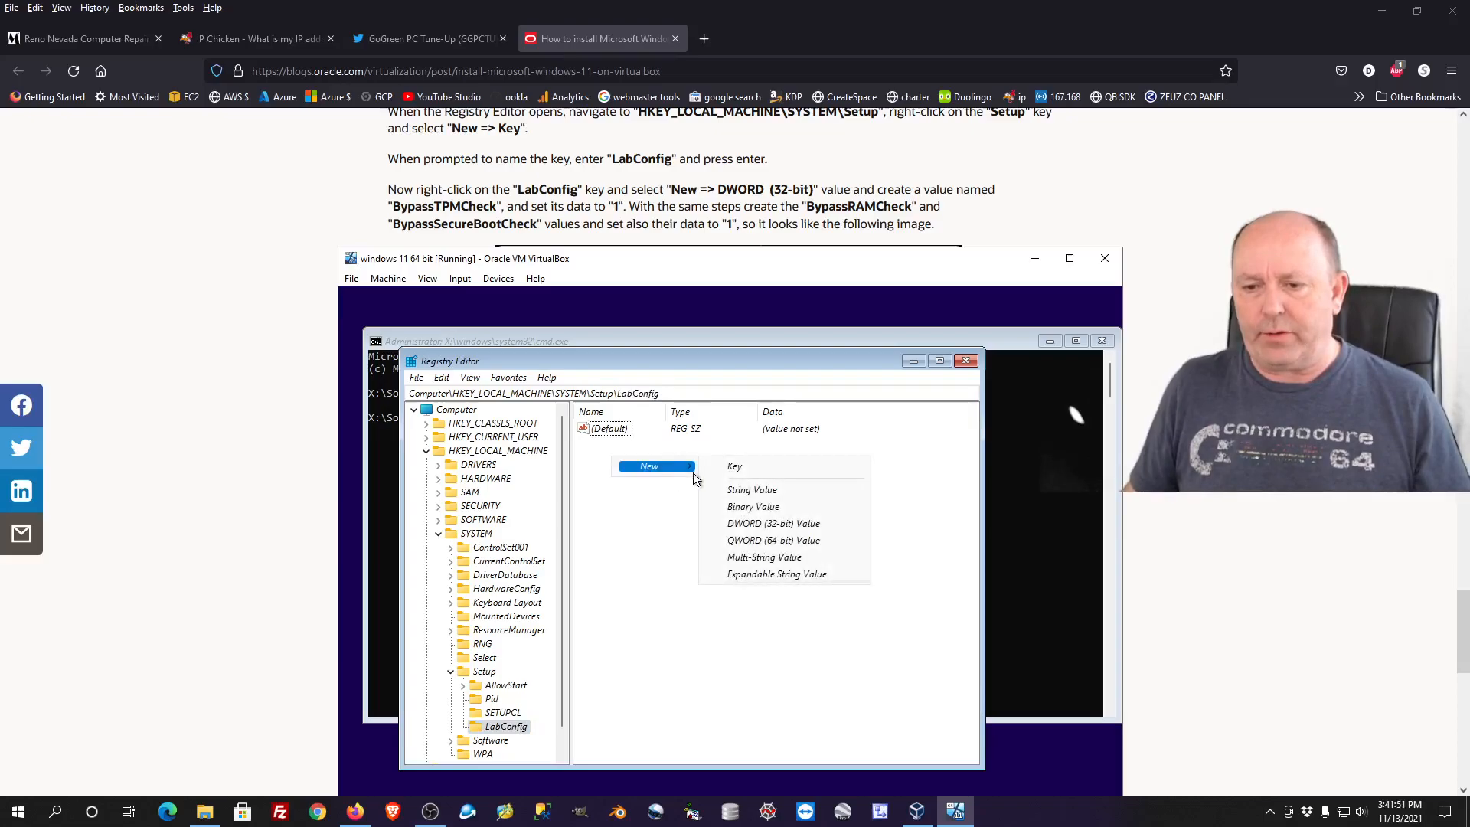
click(731, 525)
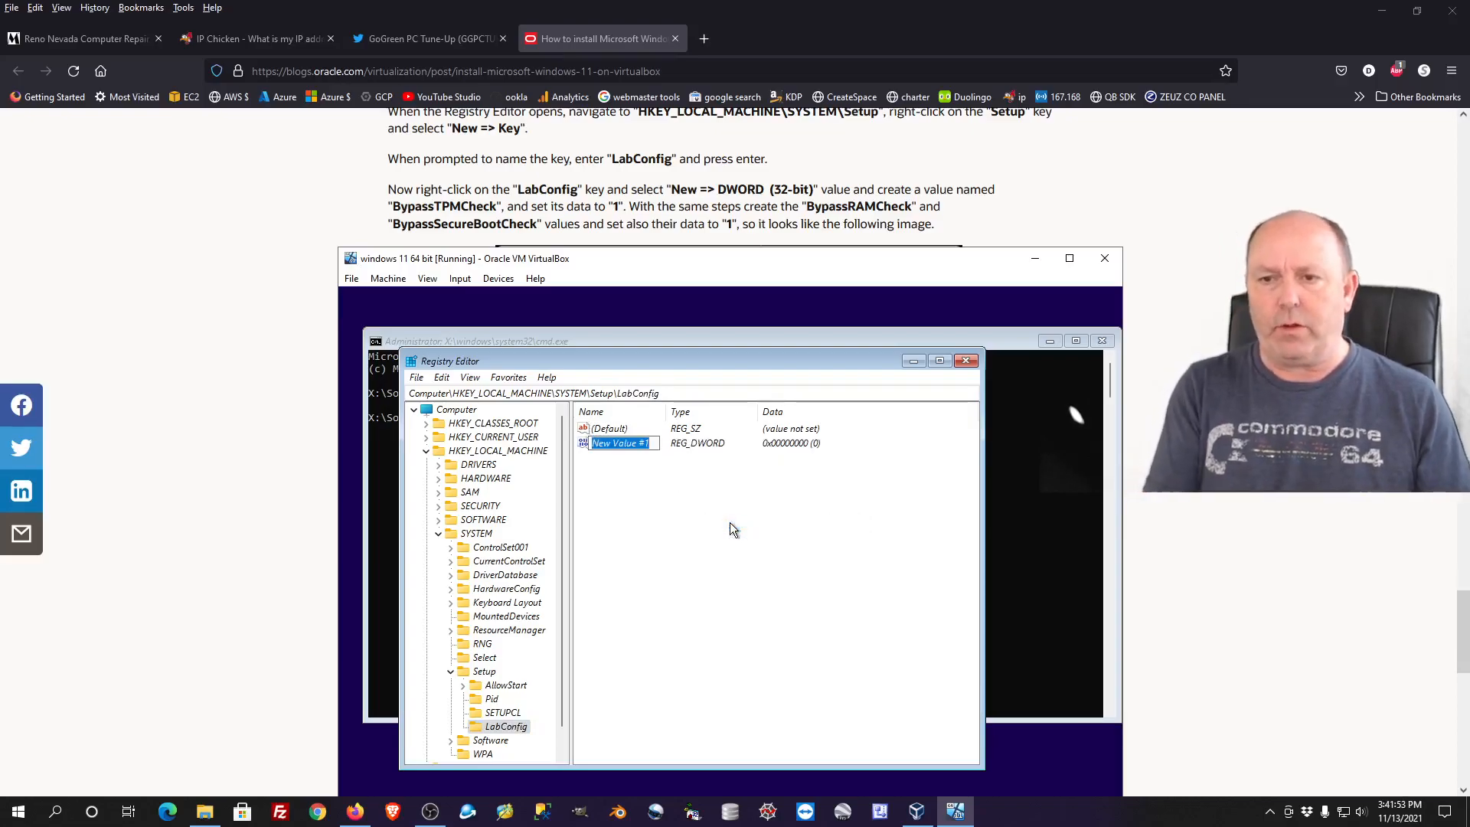
text(Bypas)
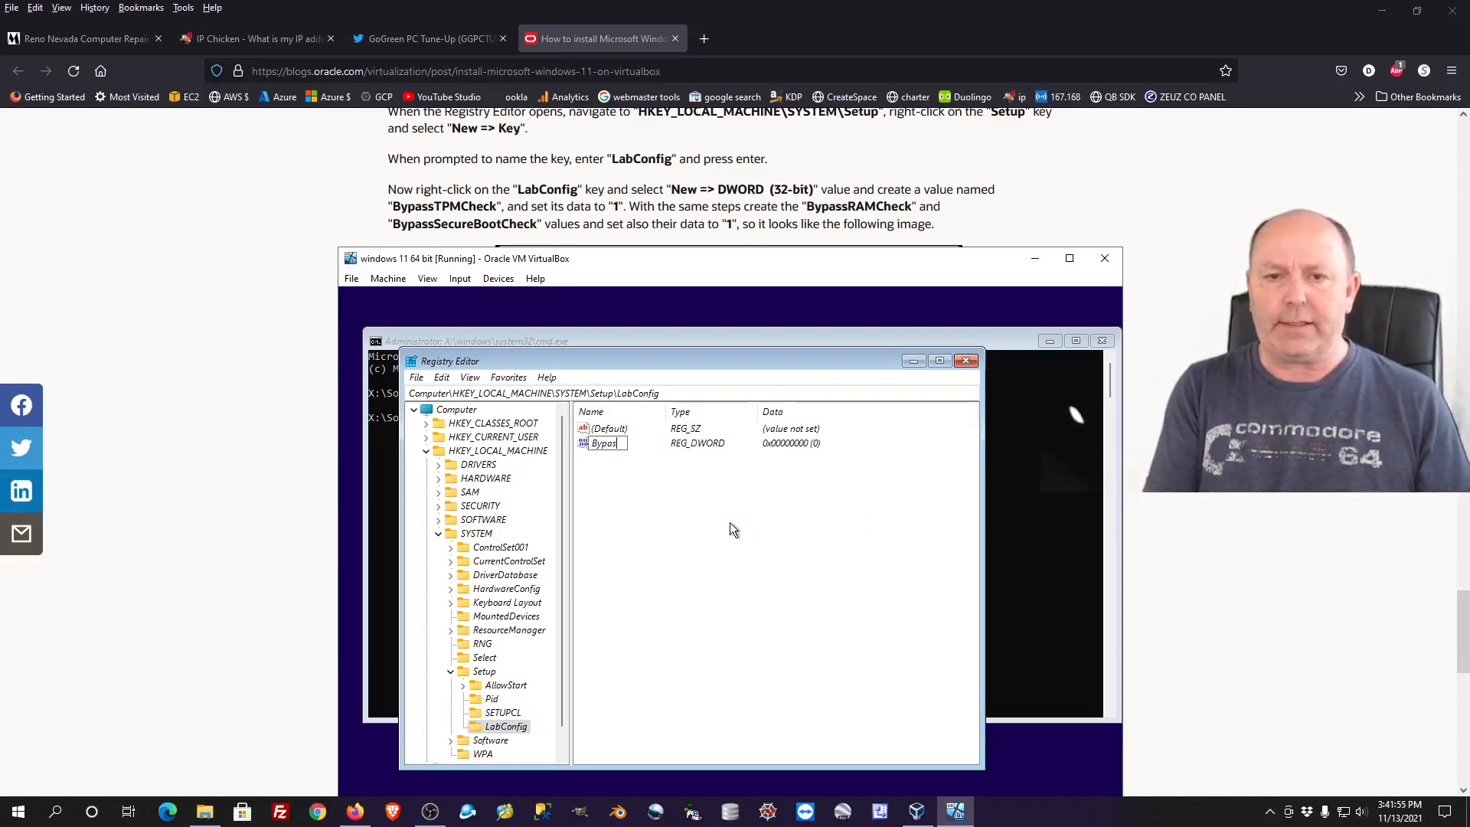
text(sTPMCheck)
key(Return)
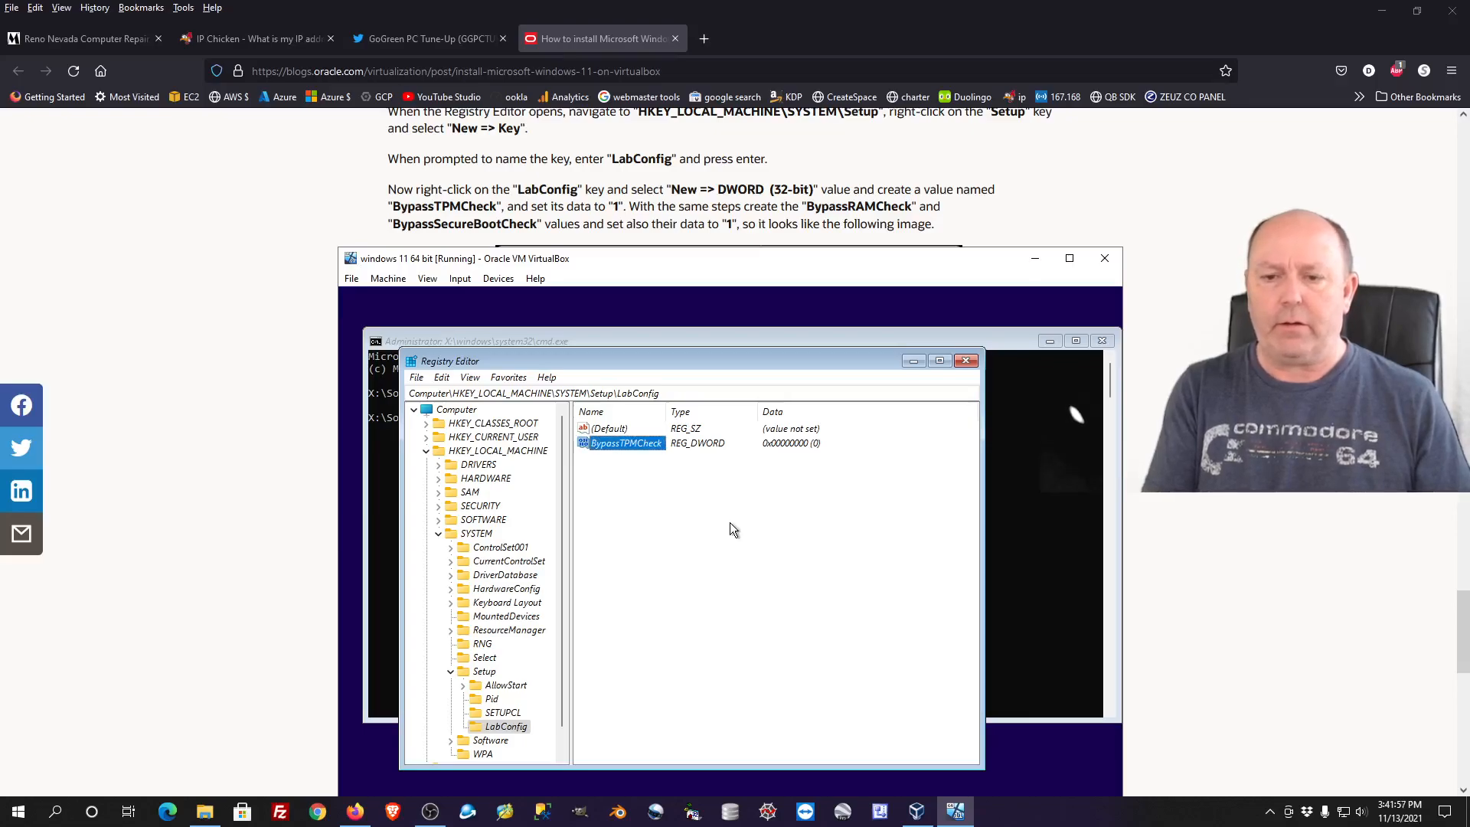
key(Return)
text(1)
key(Return)
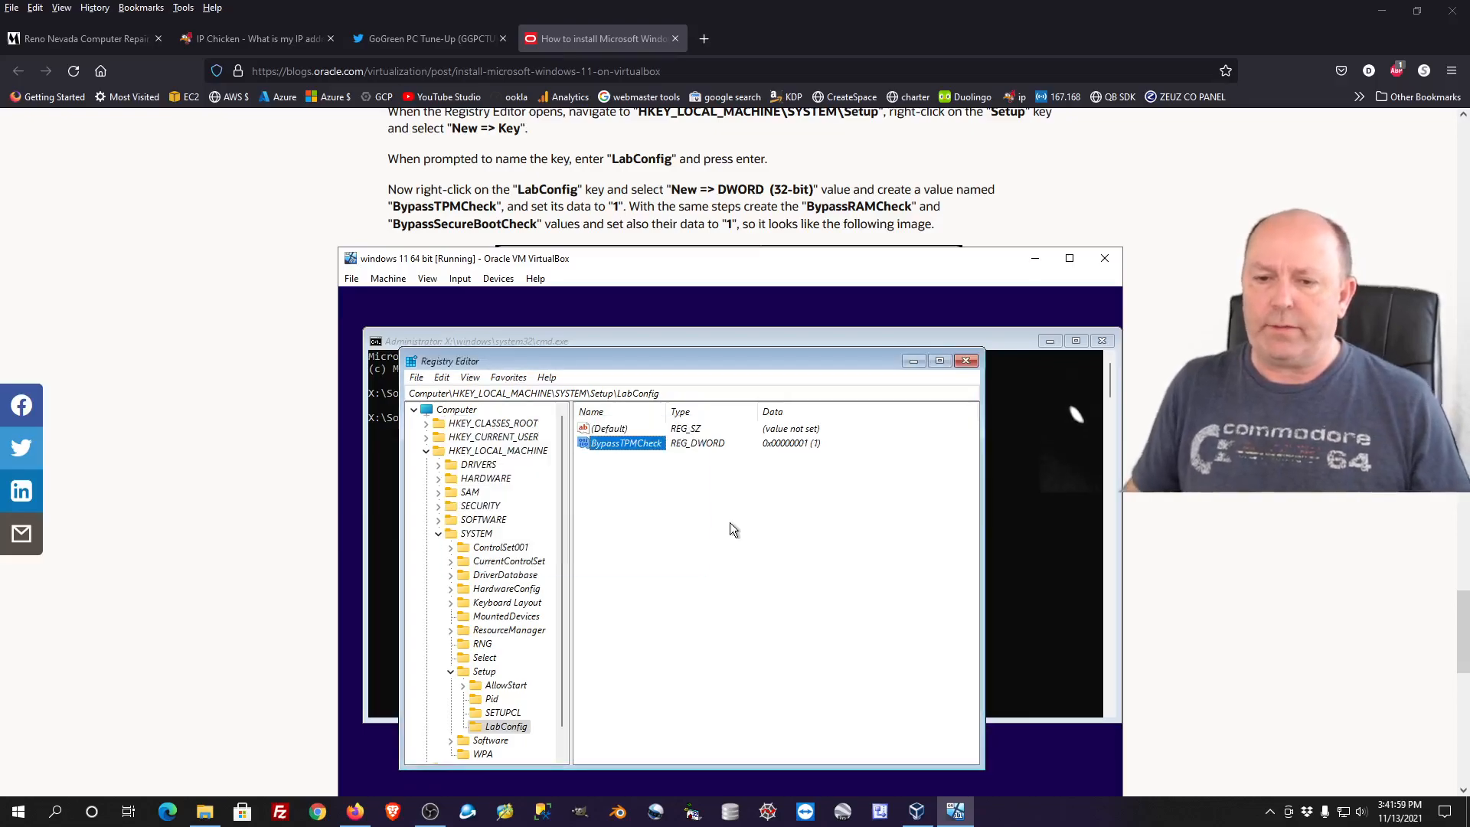
Add a DWORD (32-bit) value named BypassRAMCheck to the LabConfig key and set its data to 1
right_click(689, 491)
mouse_move(719, 501)
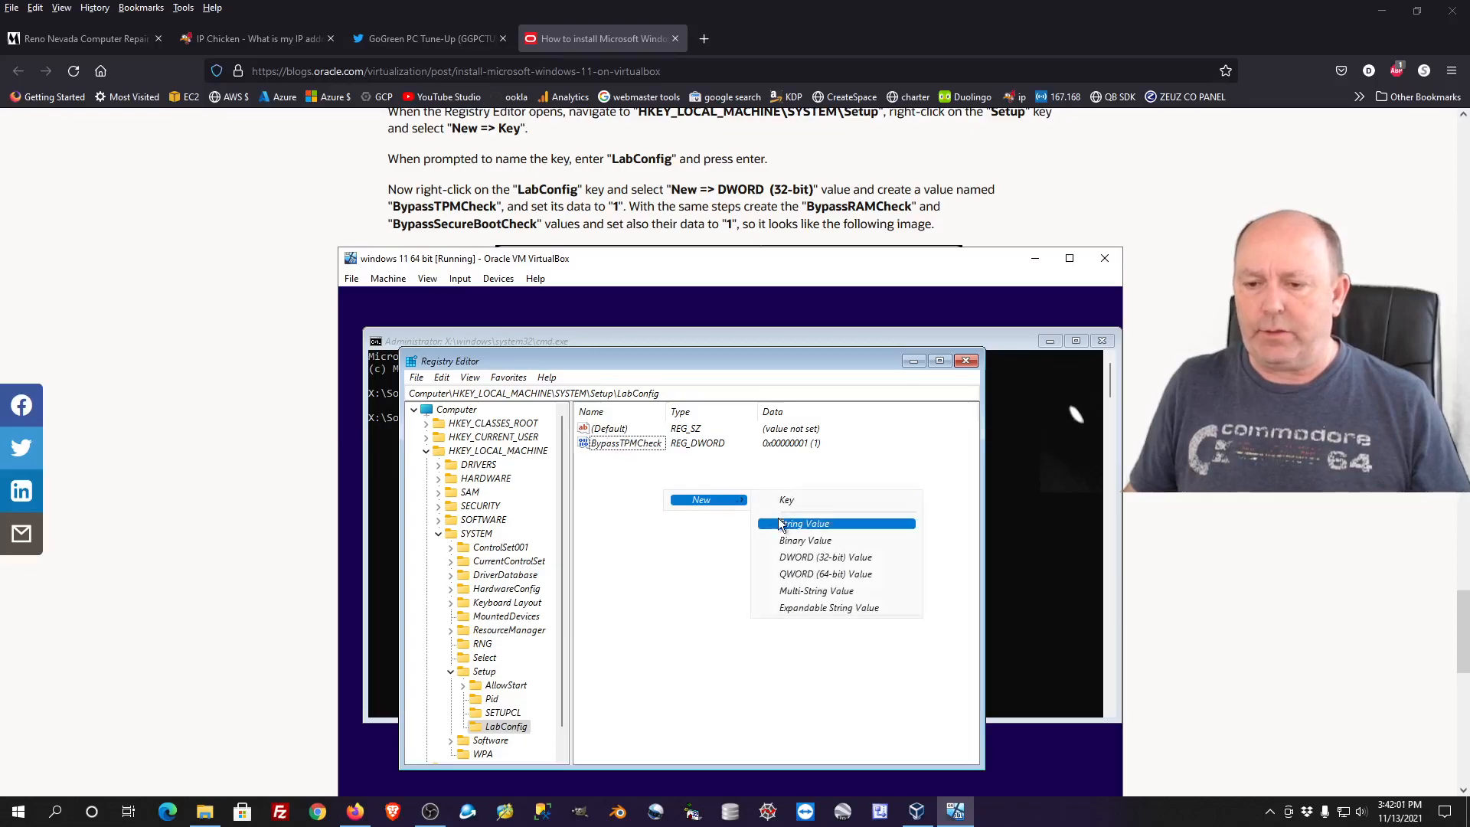
click(787, 550)
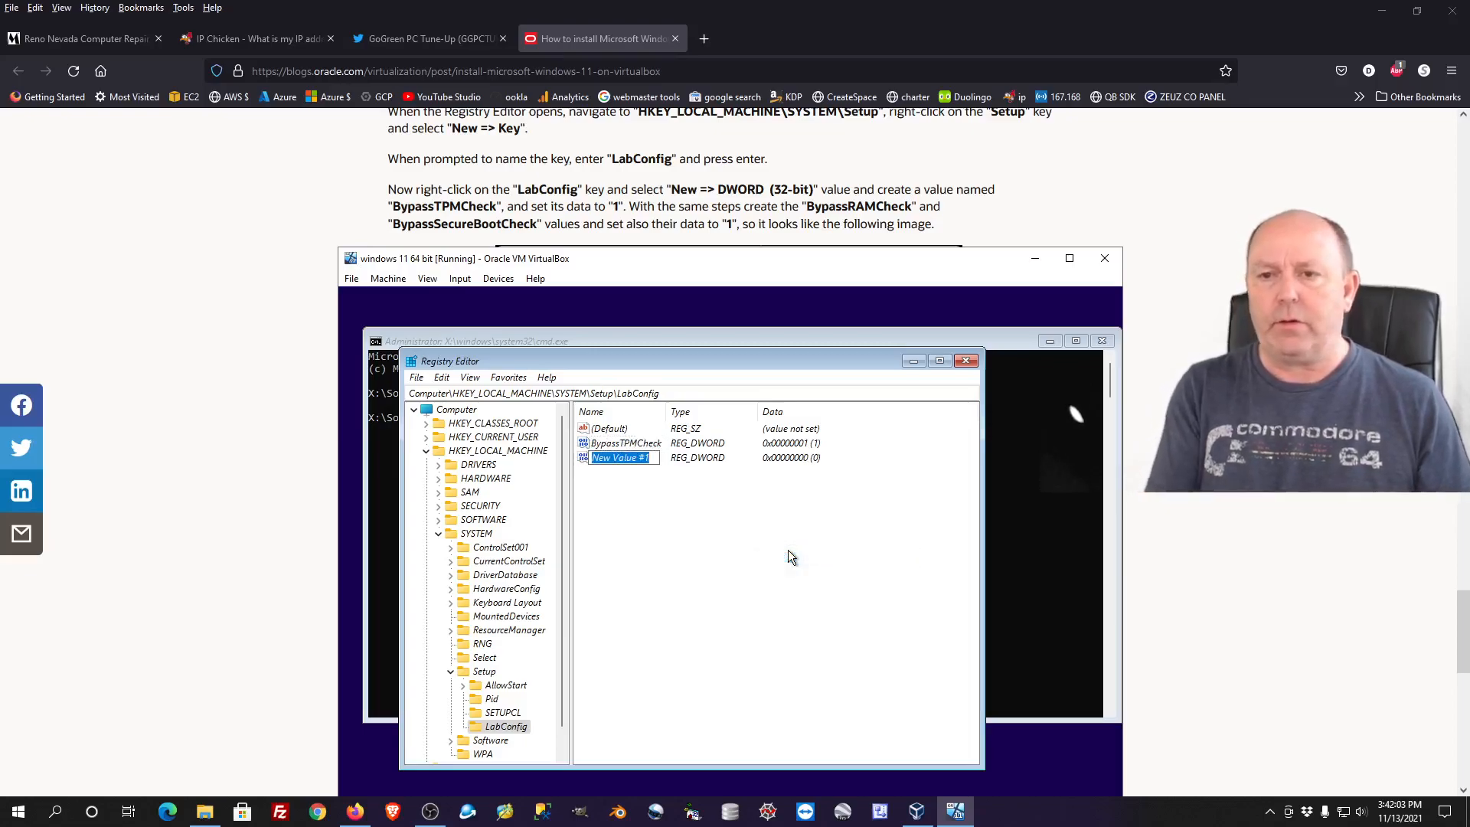
text(Bypass)
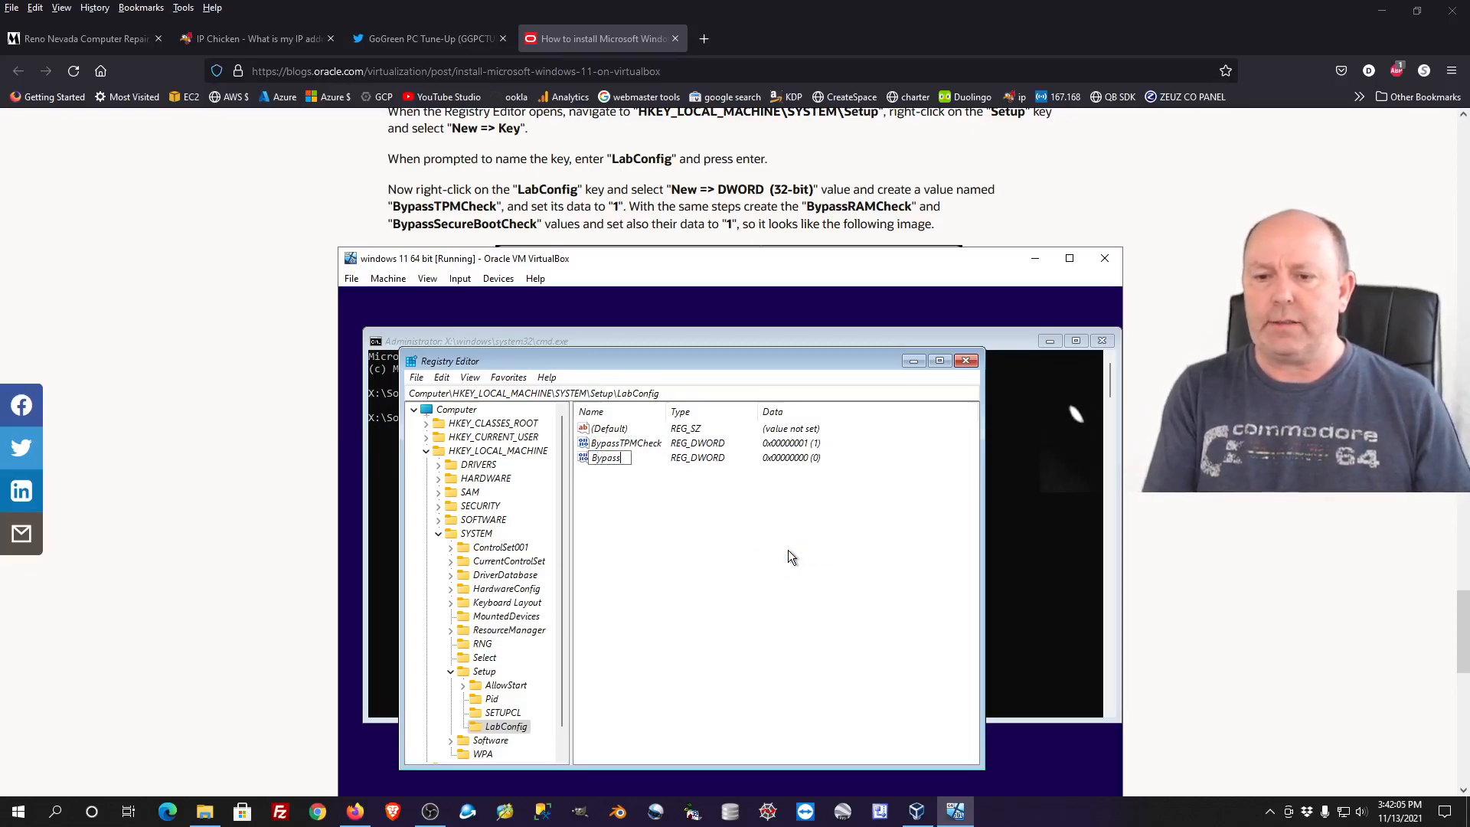
text(RAMCheck)
key(Return)
key(Return)
text(1)
key(Return)
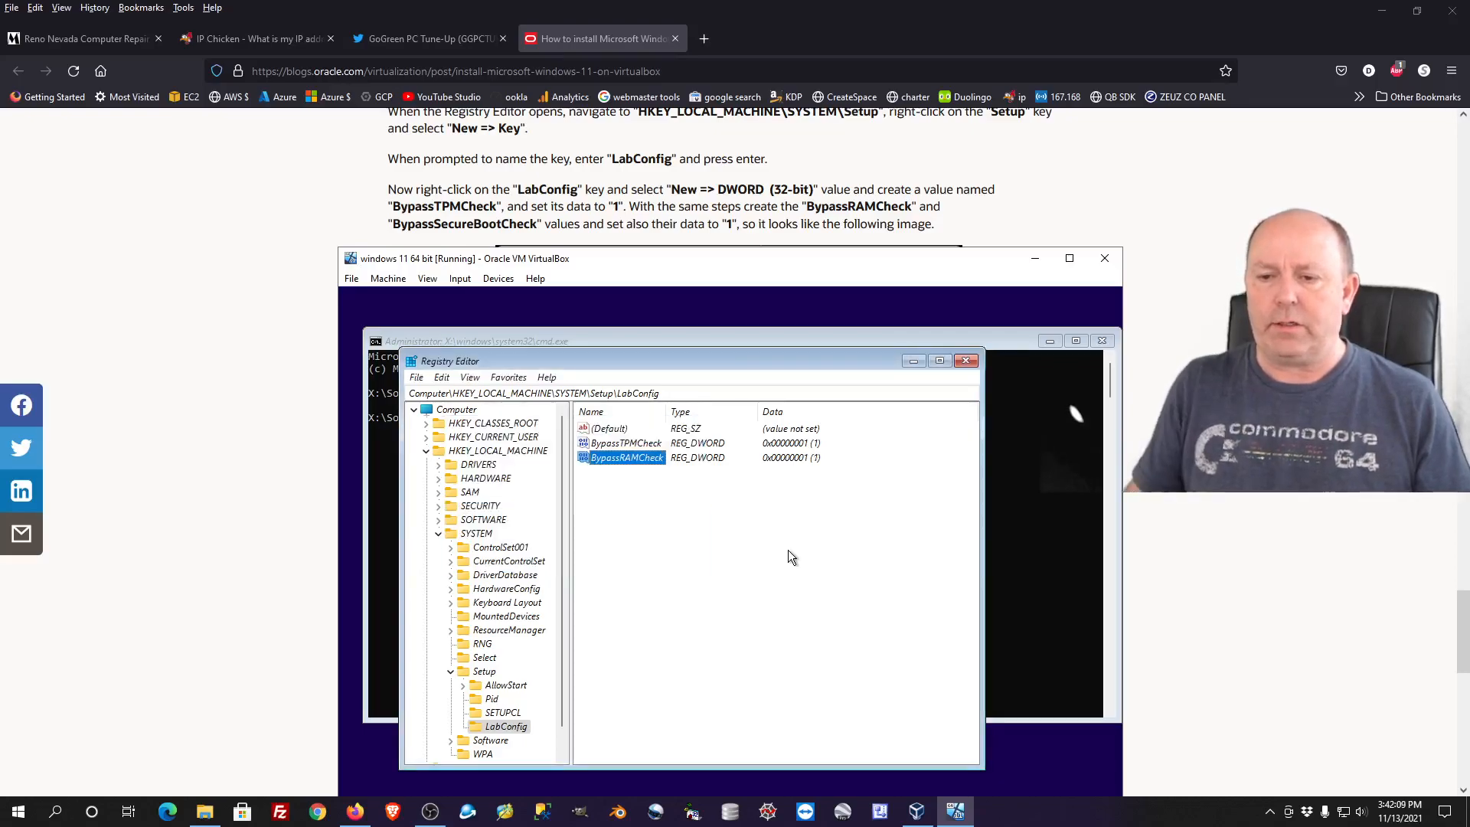
Add a DWORD (32-bit) value named BypassSecureBootCheck to the LabConfig key and set its data to 1
right_click(622, 518)
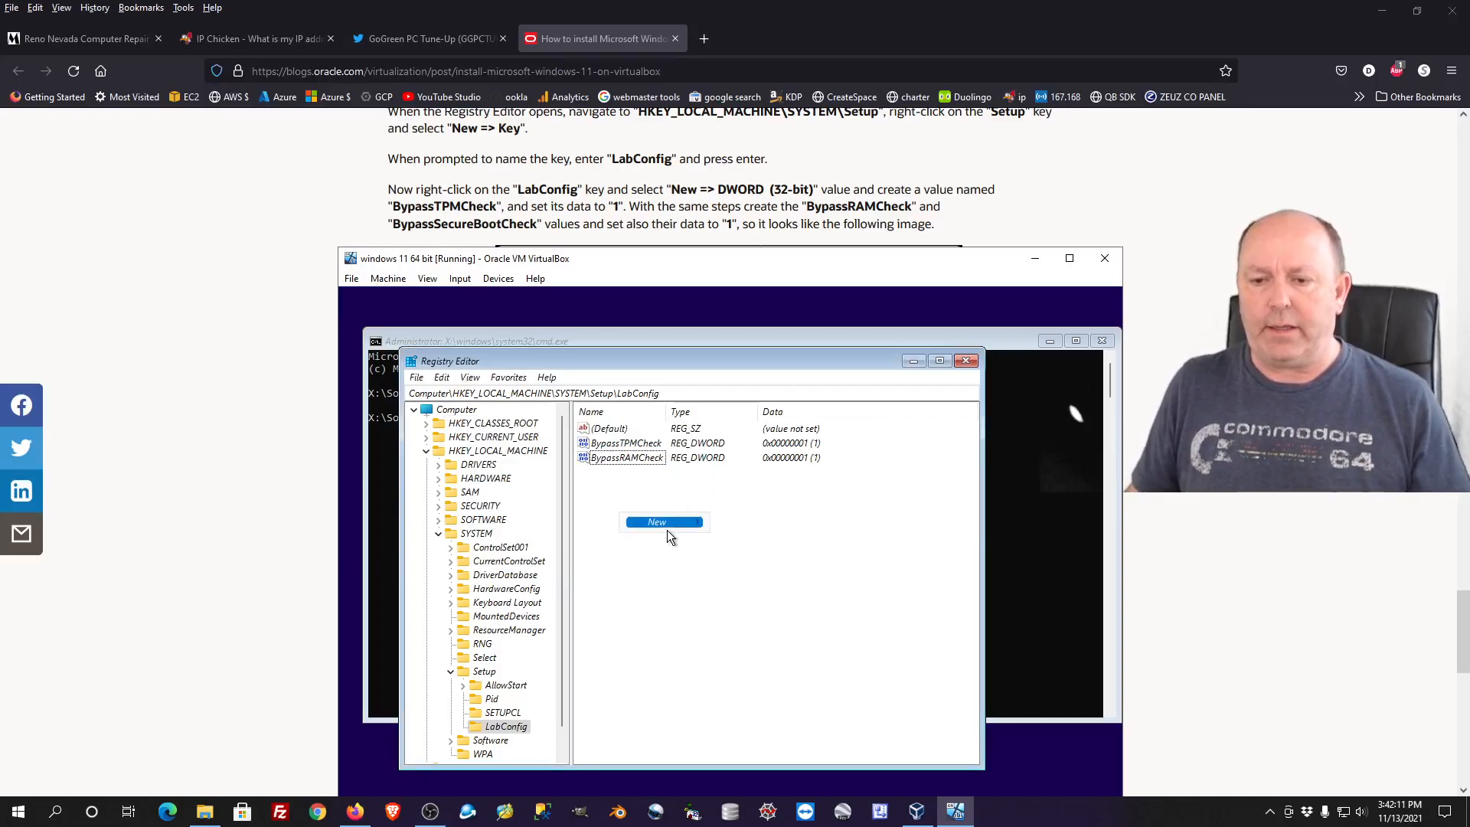
mouse_move(668, 528)
click(754, 582)
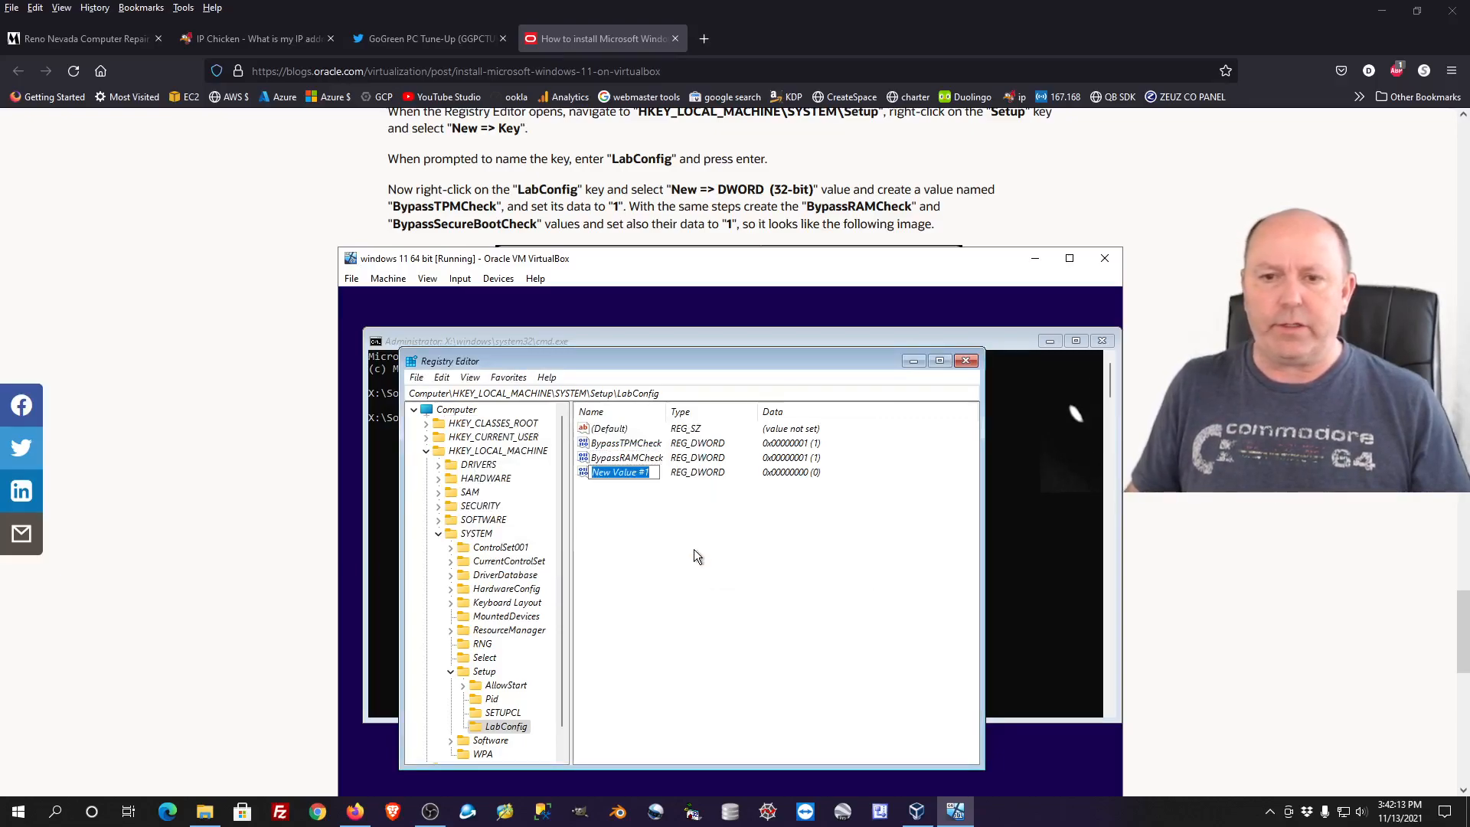
text(Bypass)
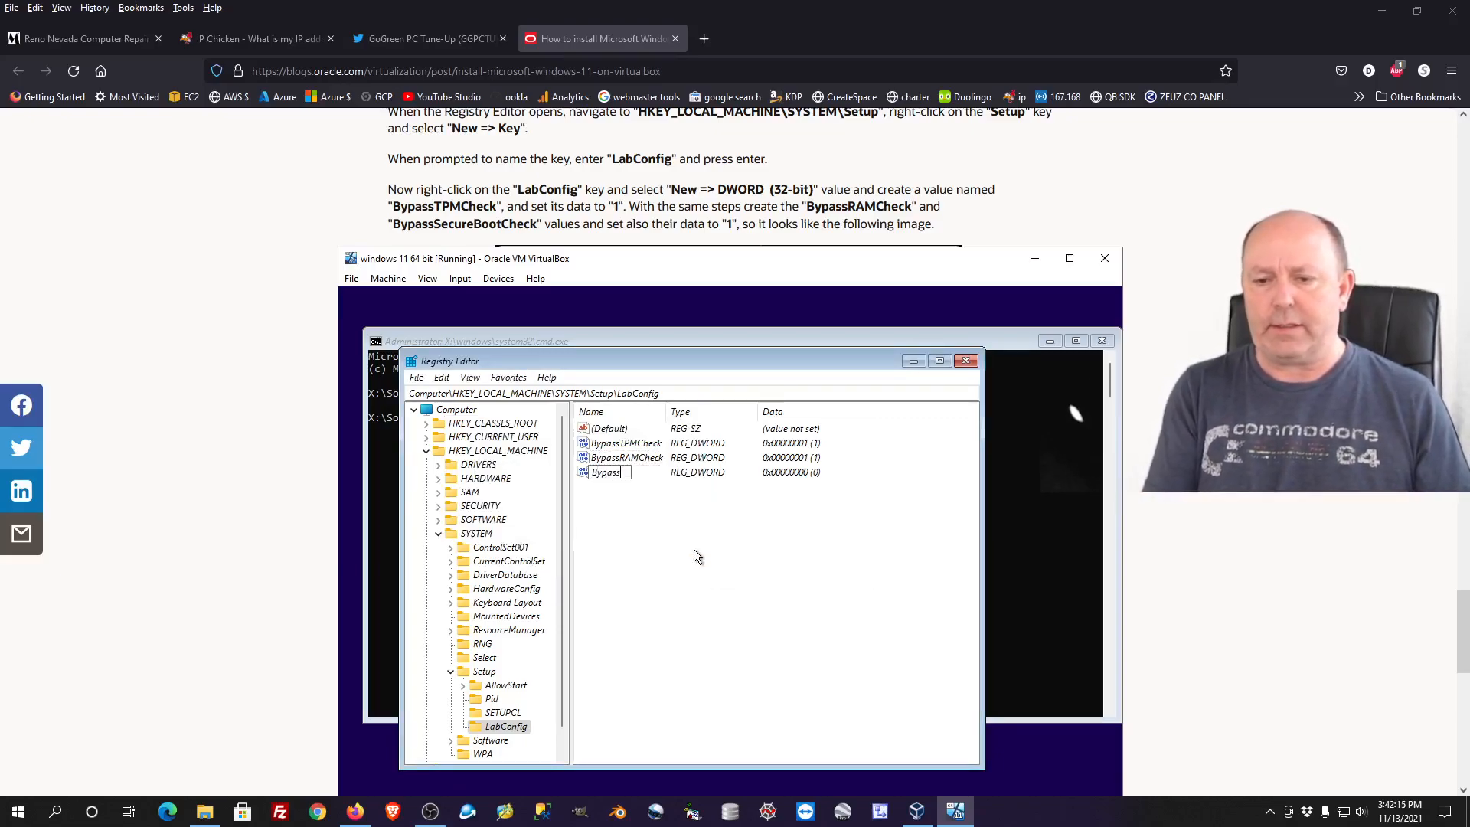
text(SecureBootCheck)
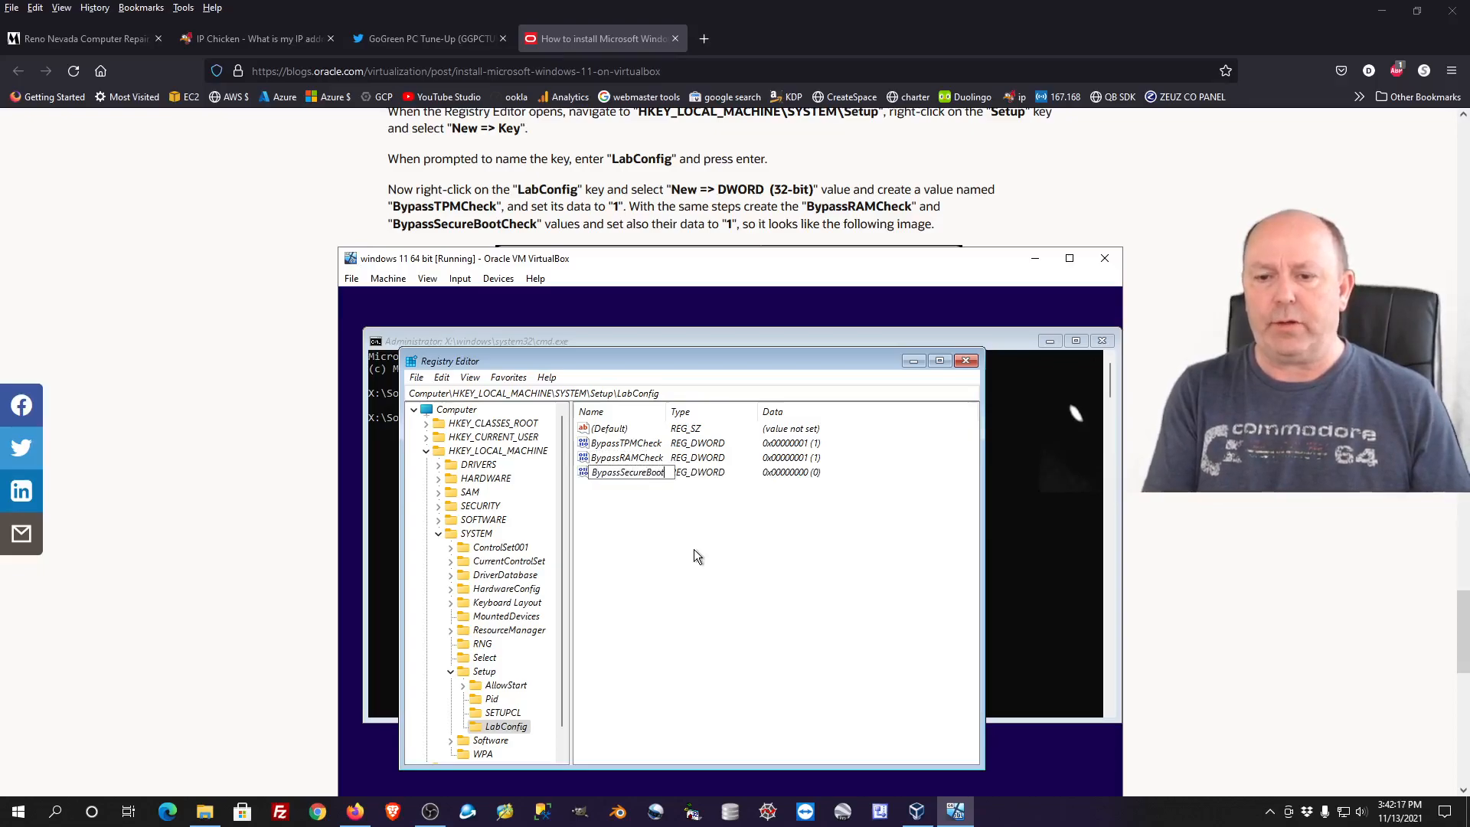
key(Return)
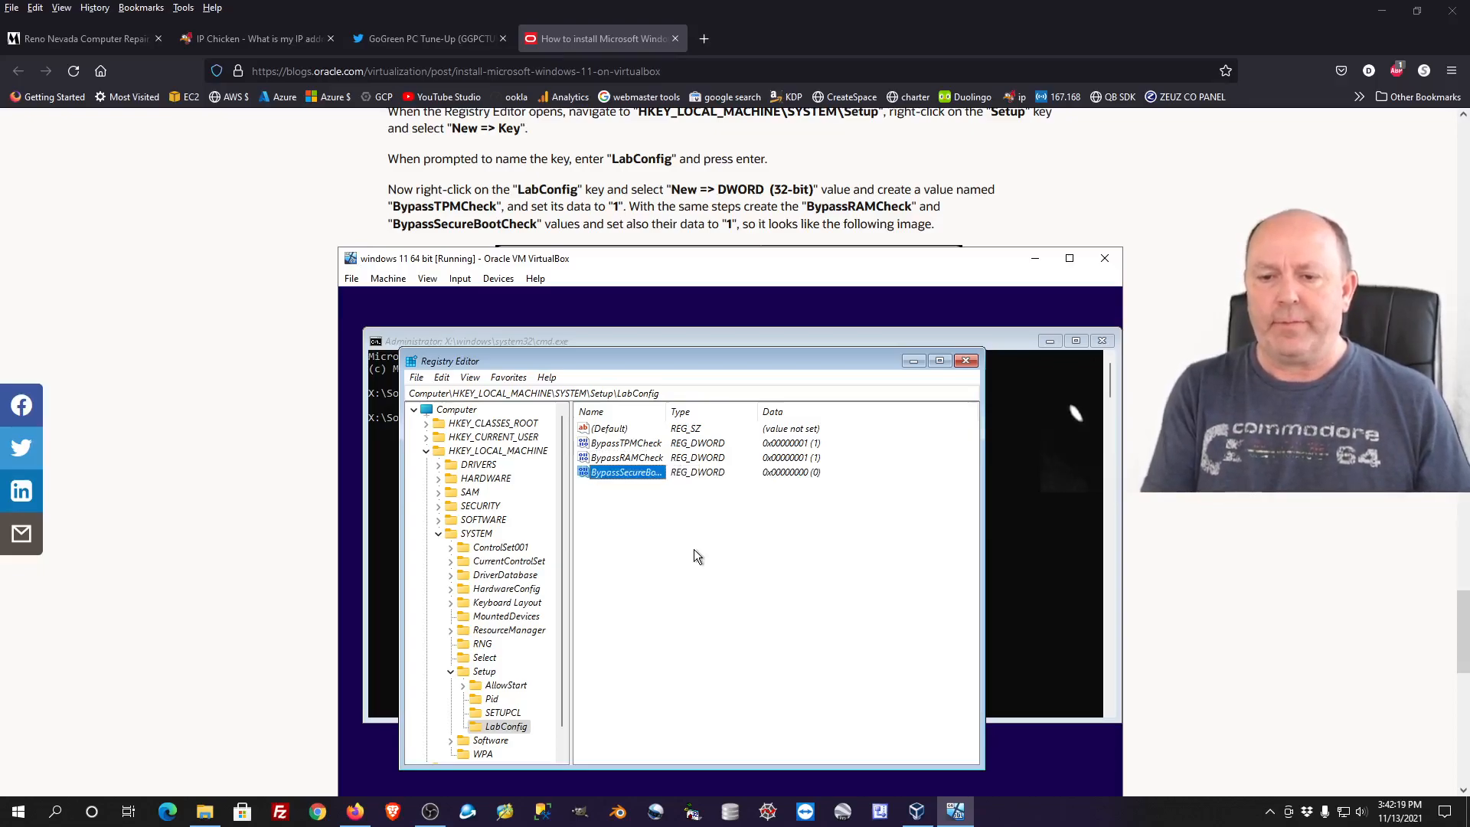
key(Return)
text(1)
key(Return)
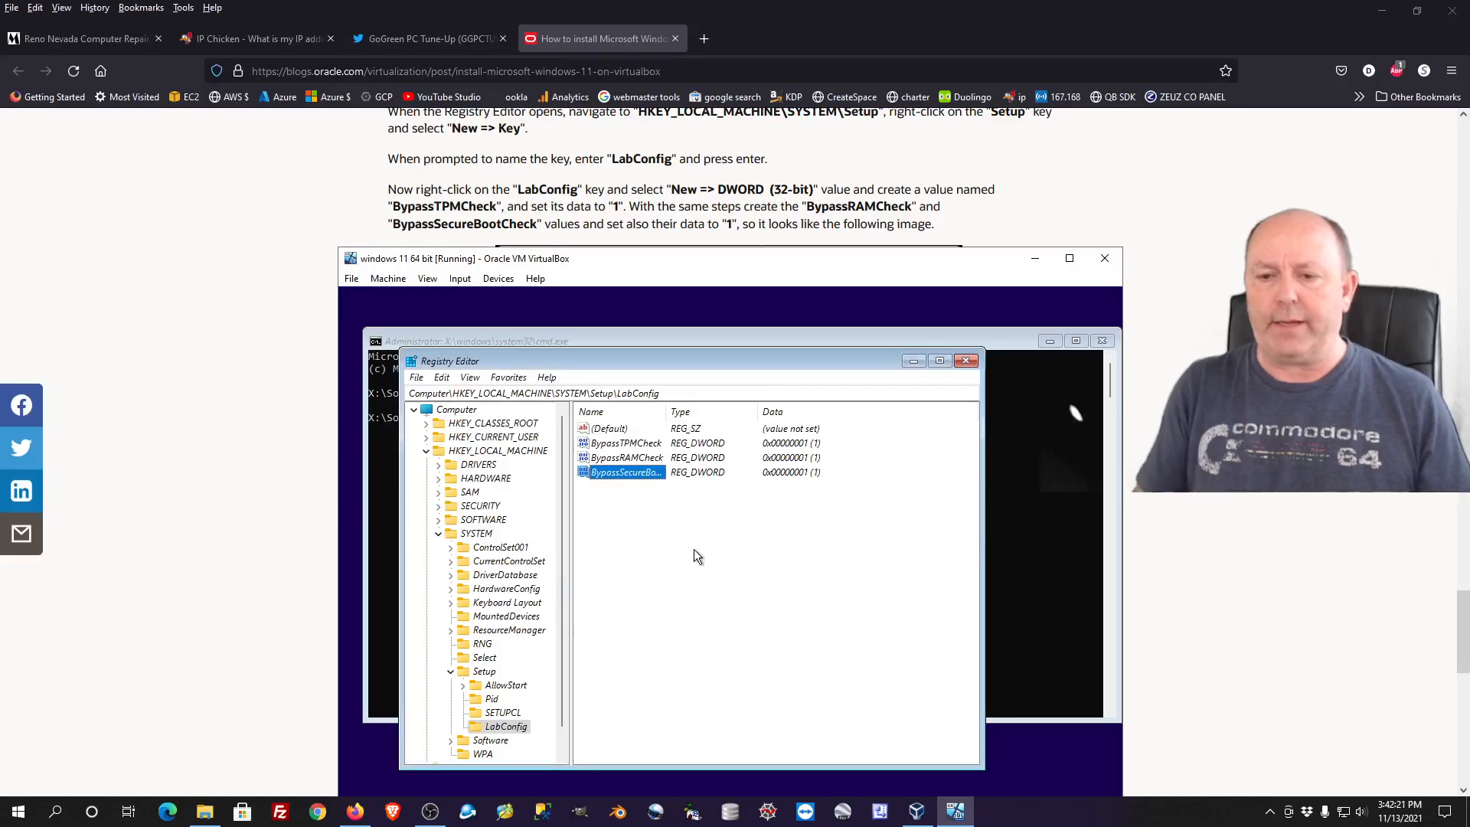
Widen the registry value Name column and close both the Registry Editor and the command prompt
drag(666, 412, 706, 420)
click(965, 361)
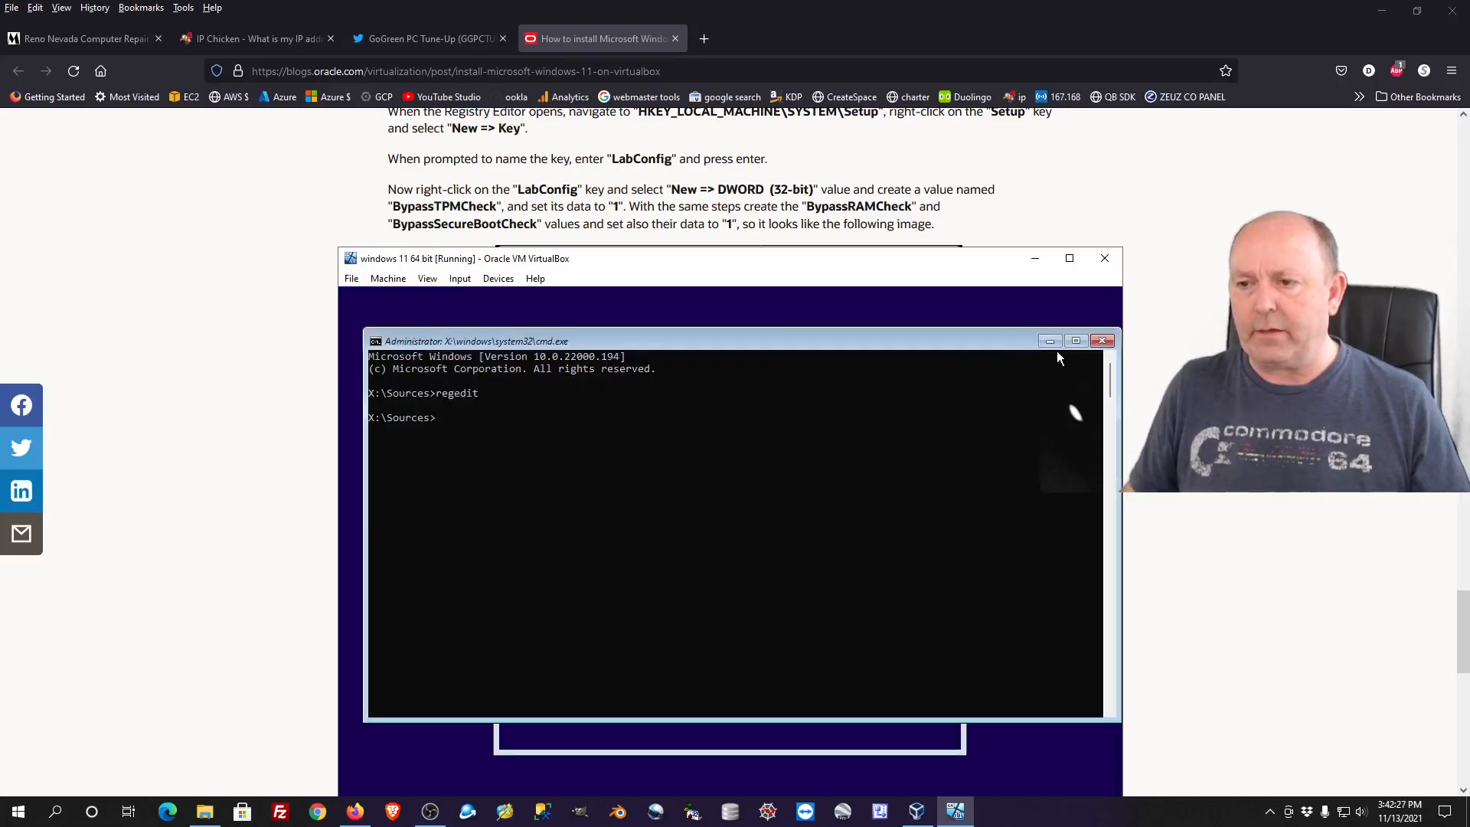
click(1101, 341)
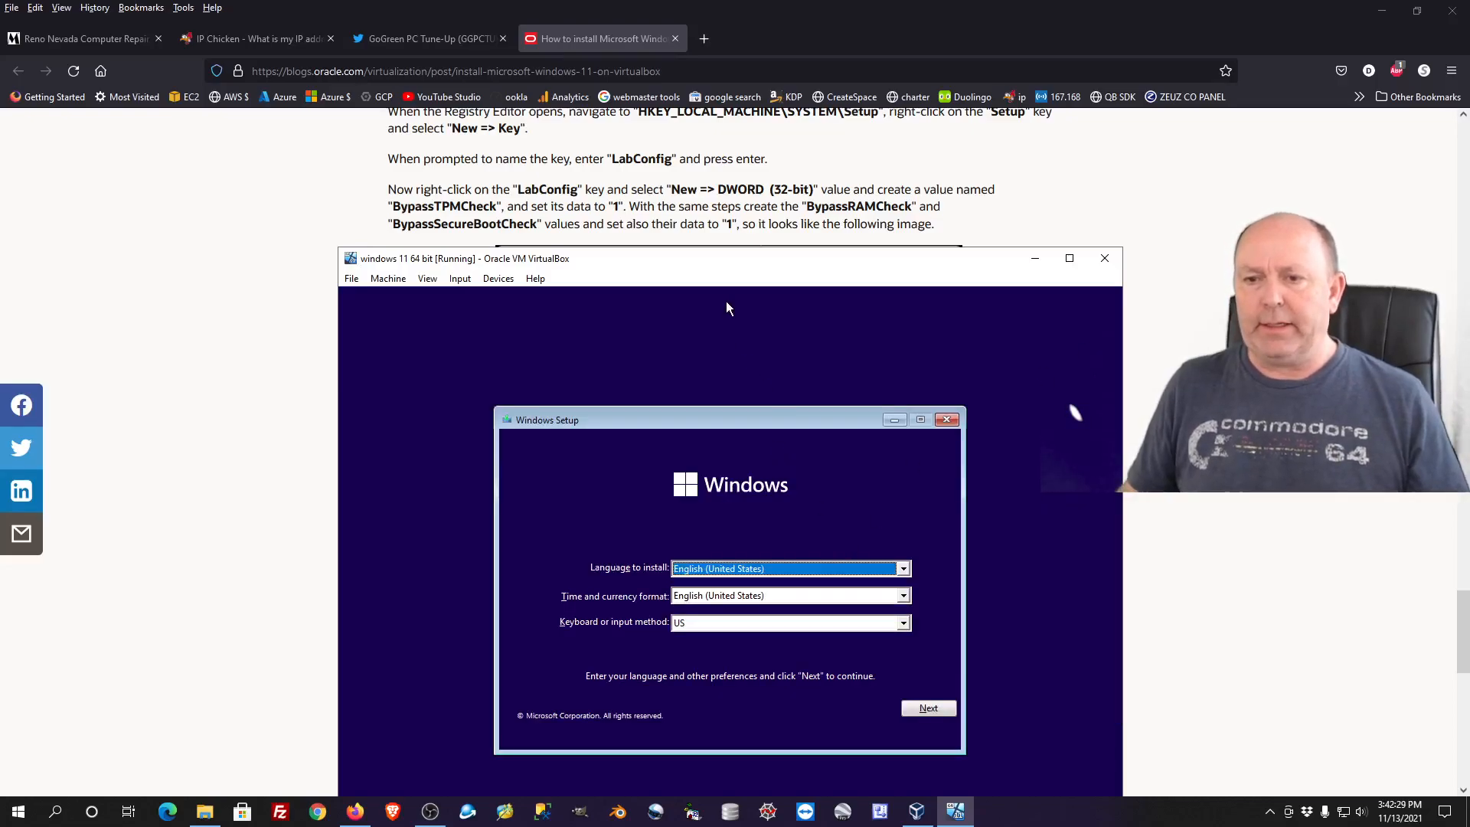
Minimize the browser behind the virtual machine and start the Windows installation with English (United States) and the US keyboard
drag(720, 267, 649, 138)
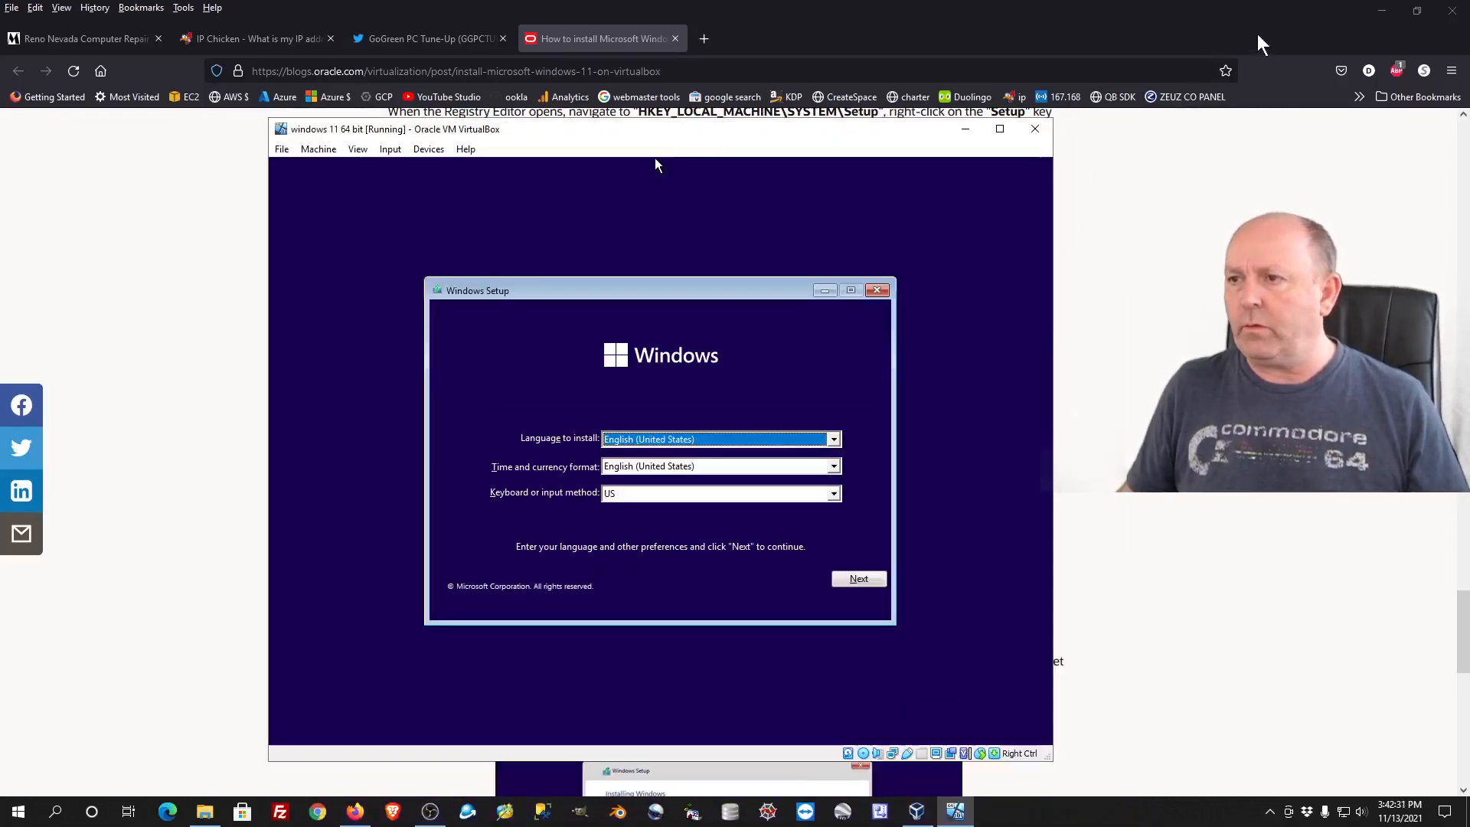
click(1372, 14)
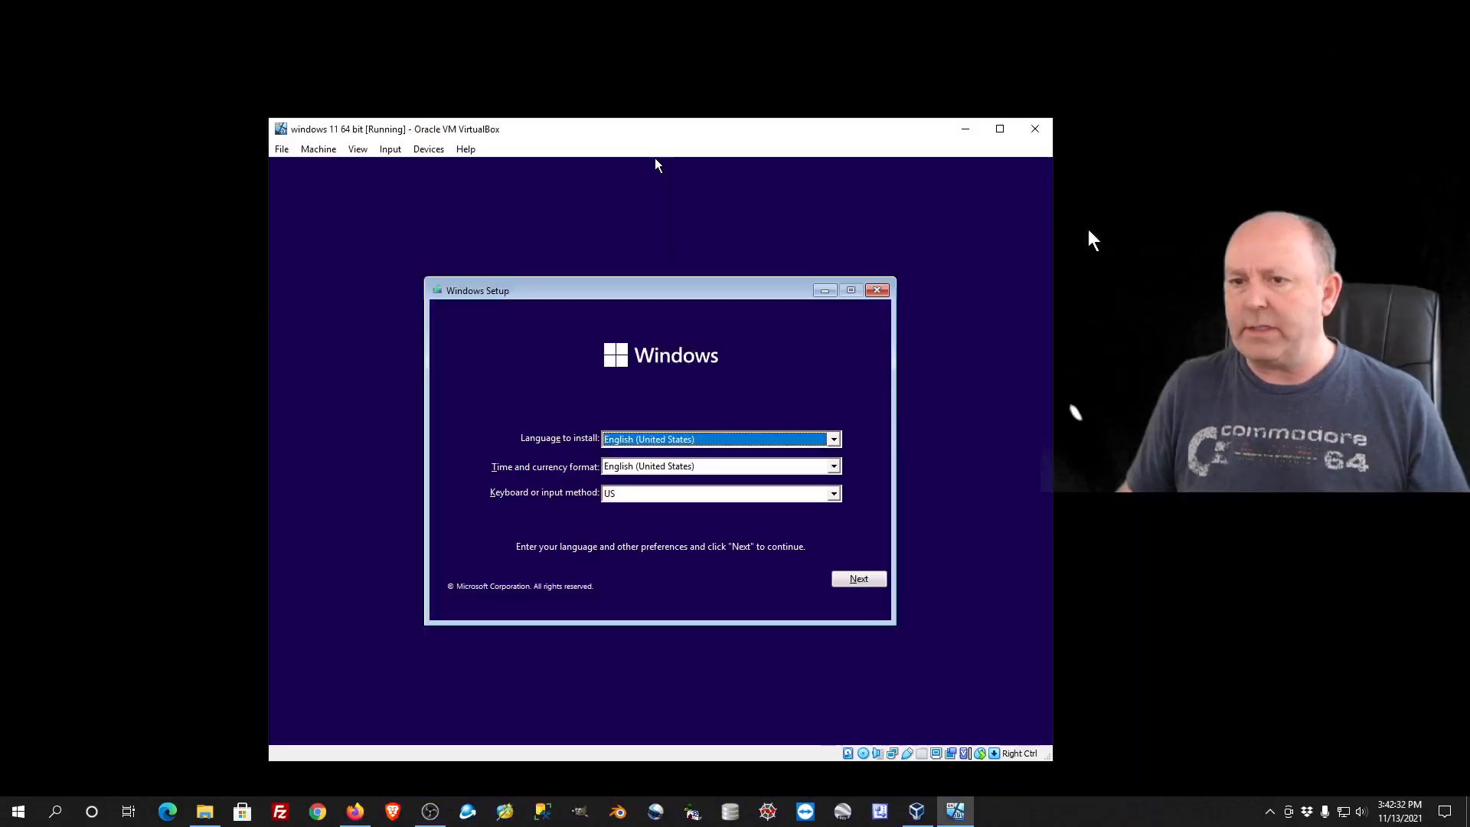
click(854, 585)
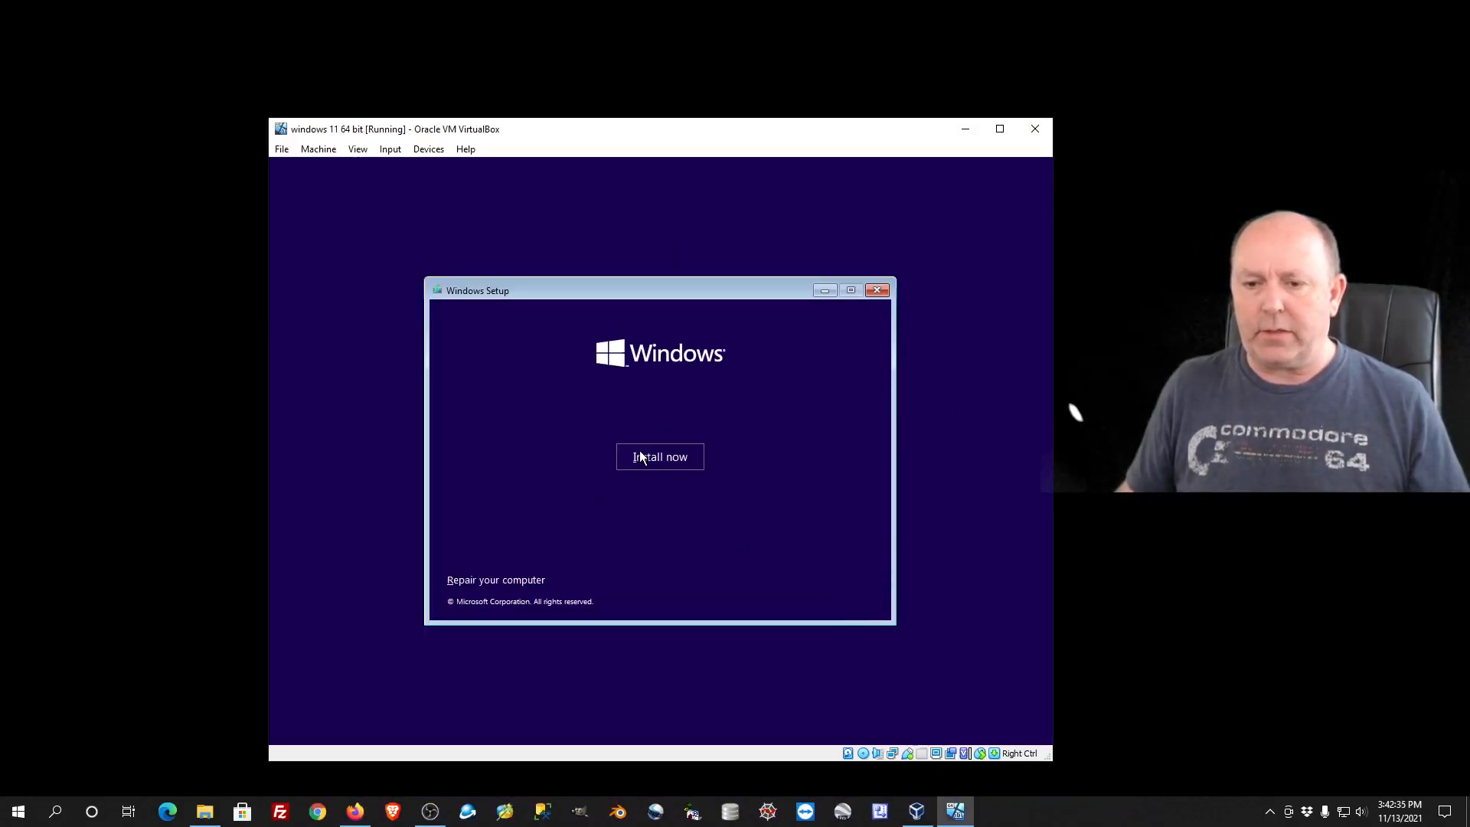
click(642, 456)
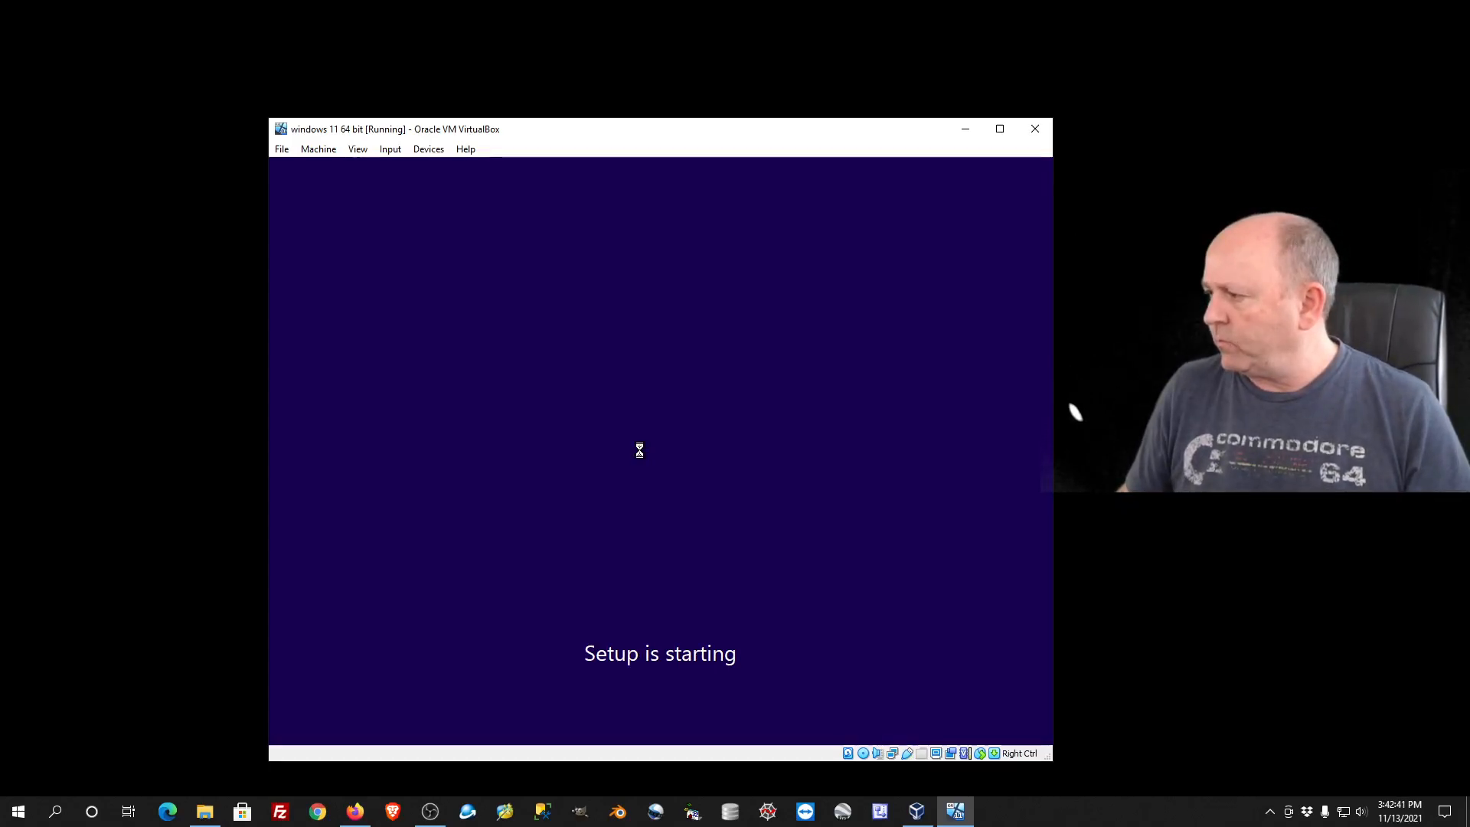
Continue Windows Setup without a product key and choose Windows 11 Pro as the edition to install
click(695, 585)
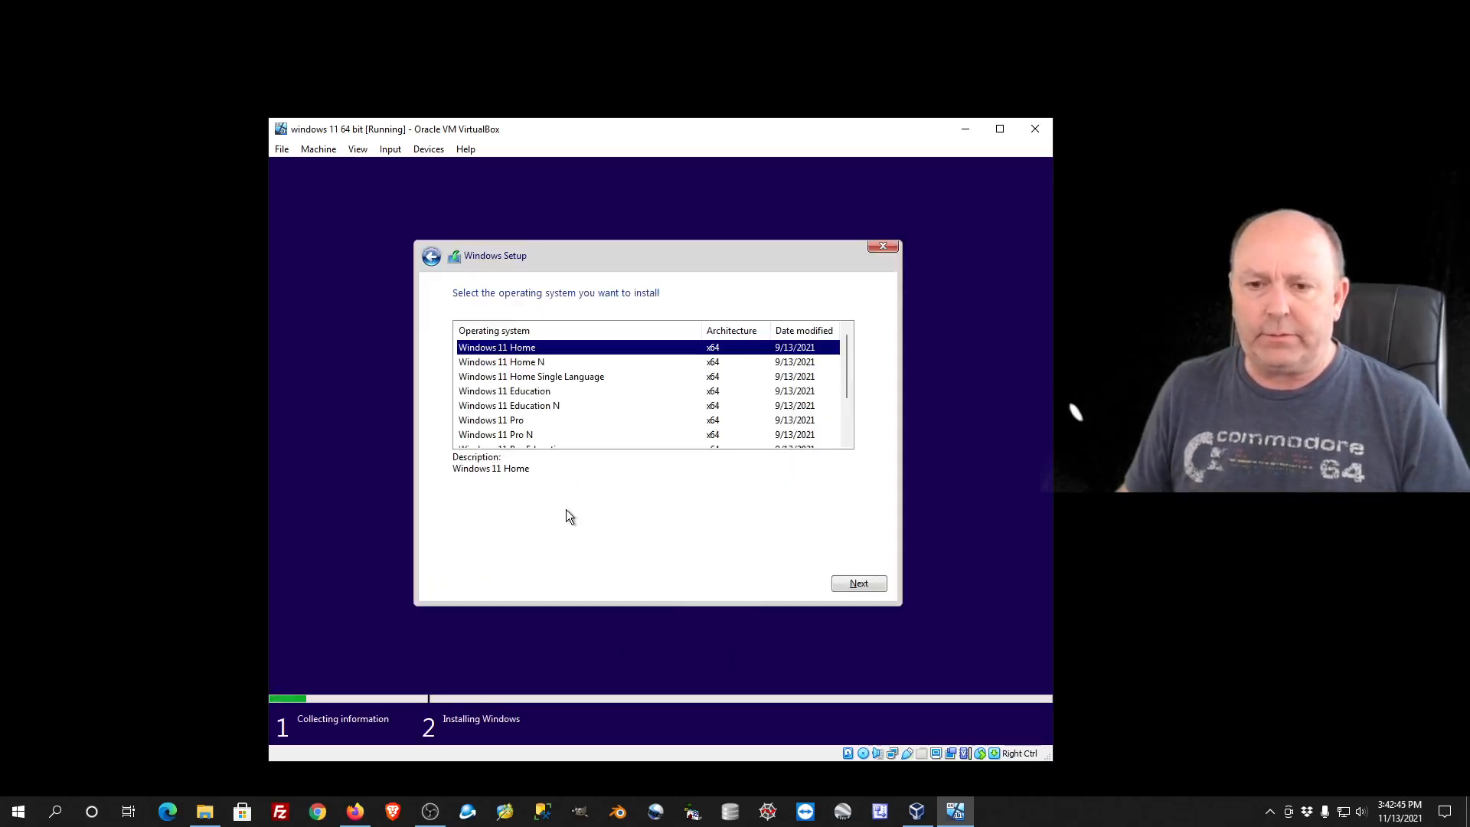
click(518, 421)
click(858, 583)
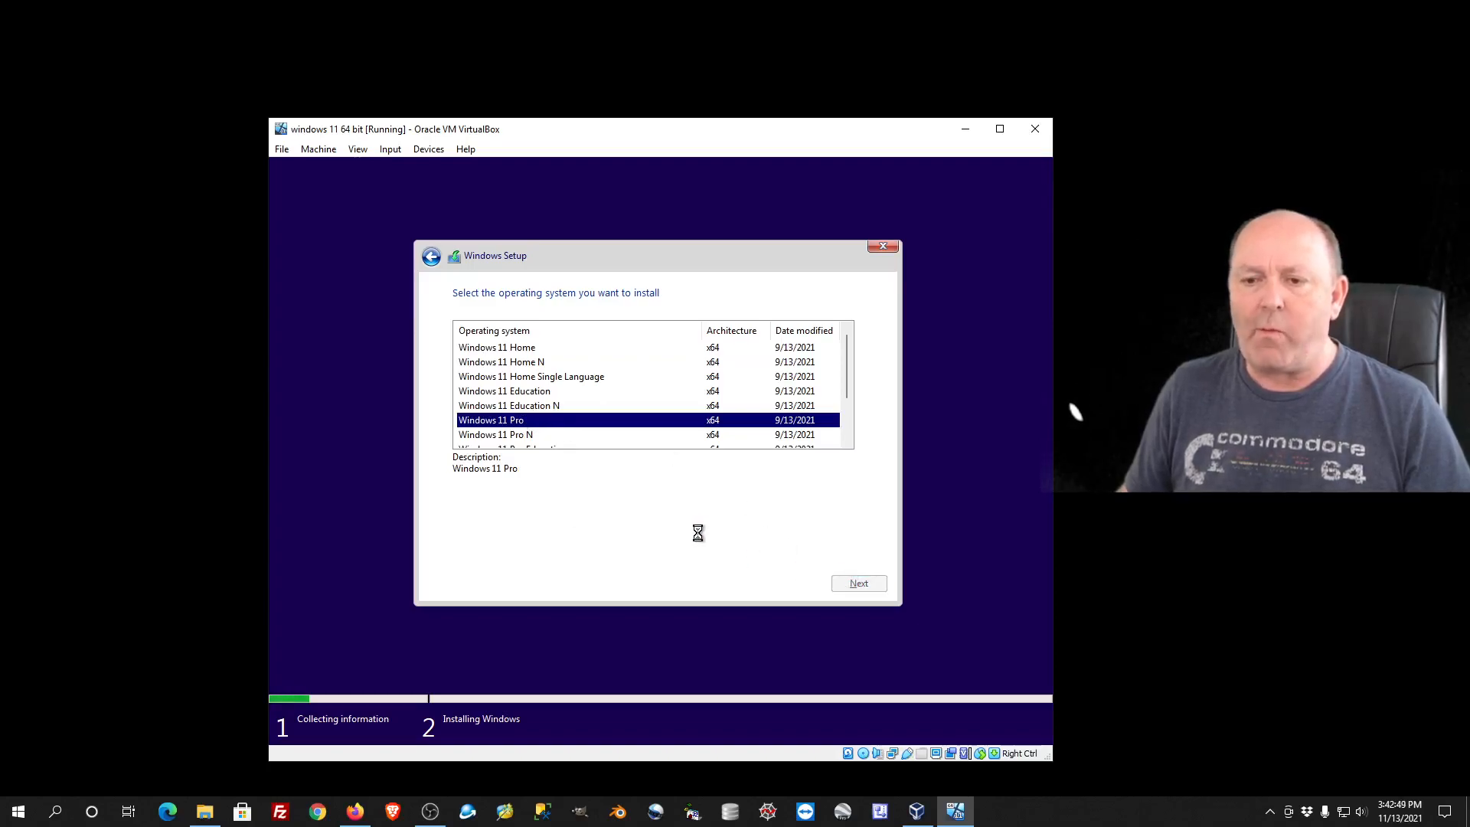
Accept the license terms and start a custom Windows-only installation on the preselected drive
click(490, 554)
click(850, 583)
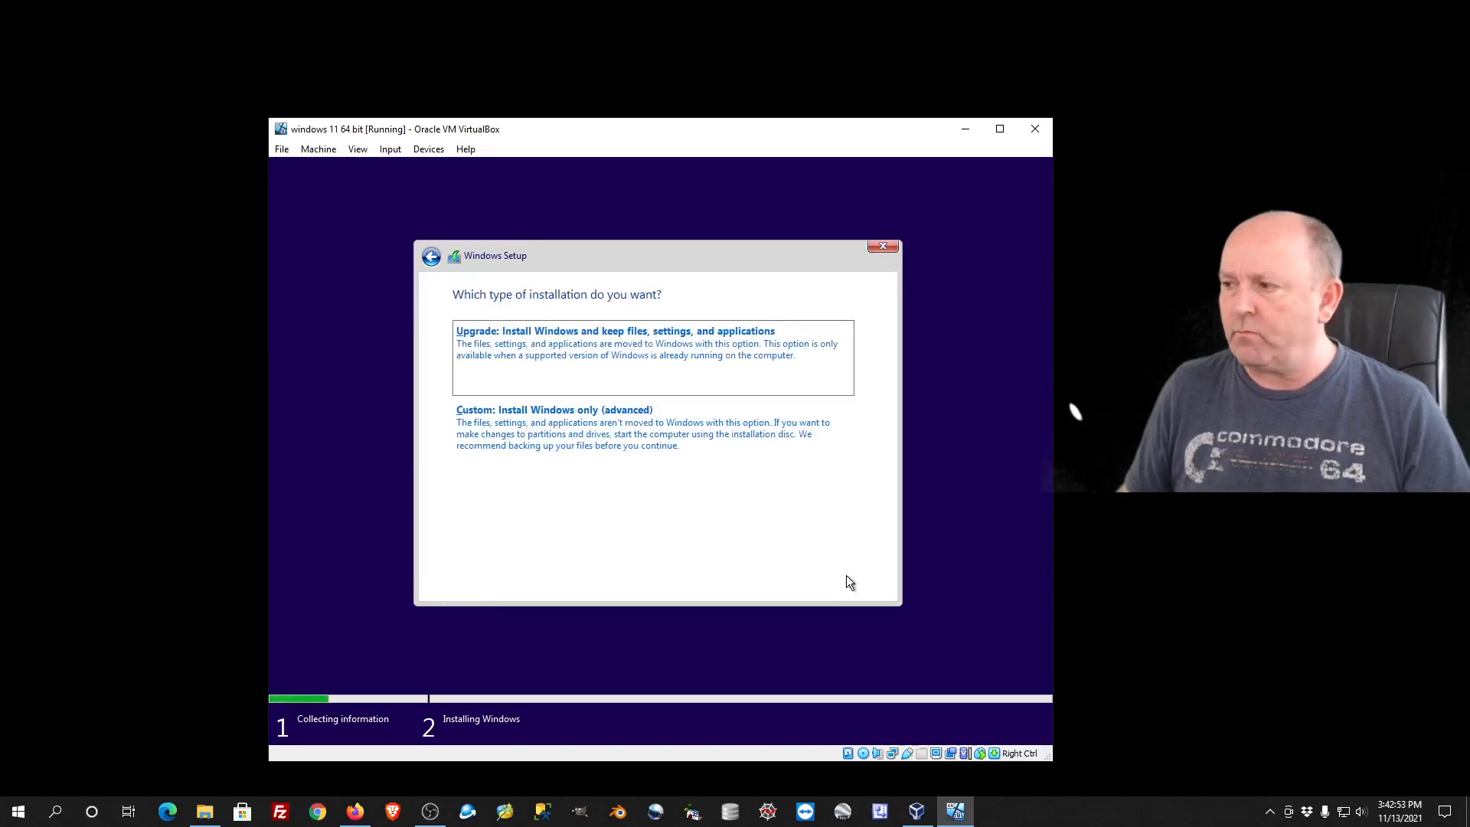
click(623, 426)
click(855, 583)
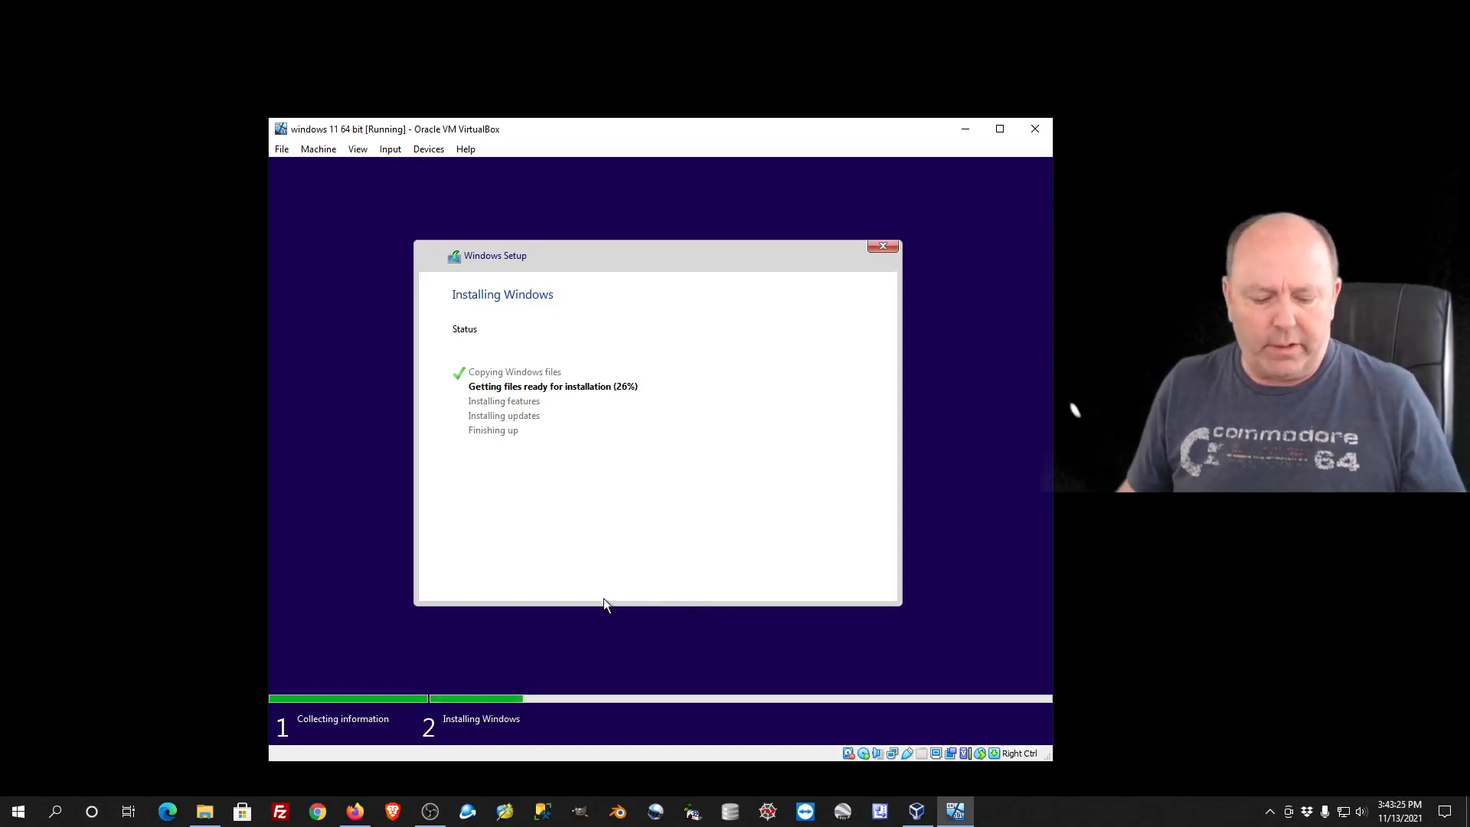
Run msinfo32 on the host computer, expand Hardware Resources and return to the System Summary
click(17, 811)
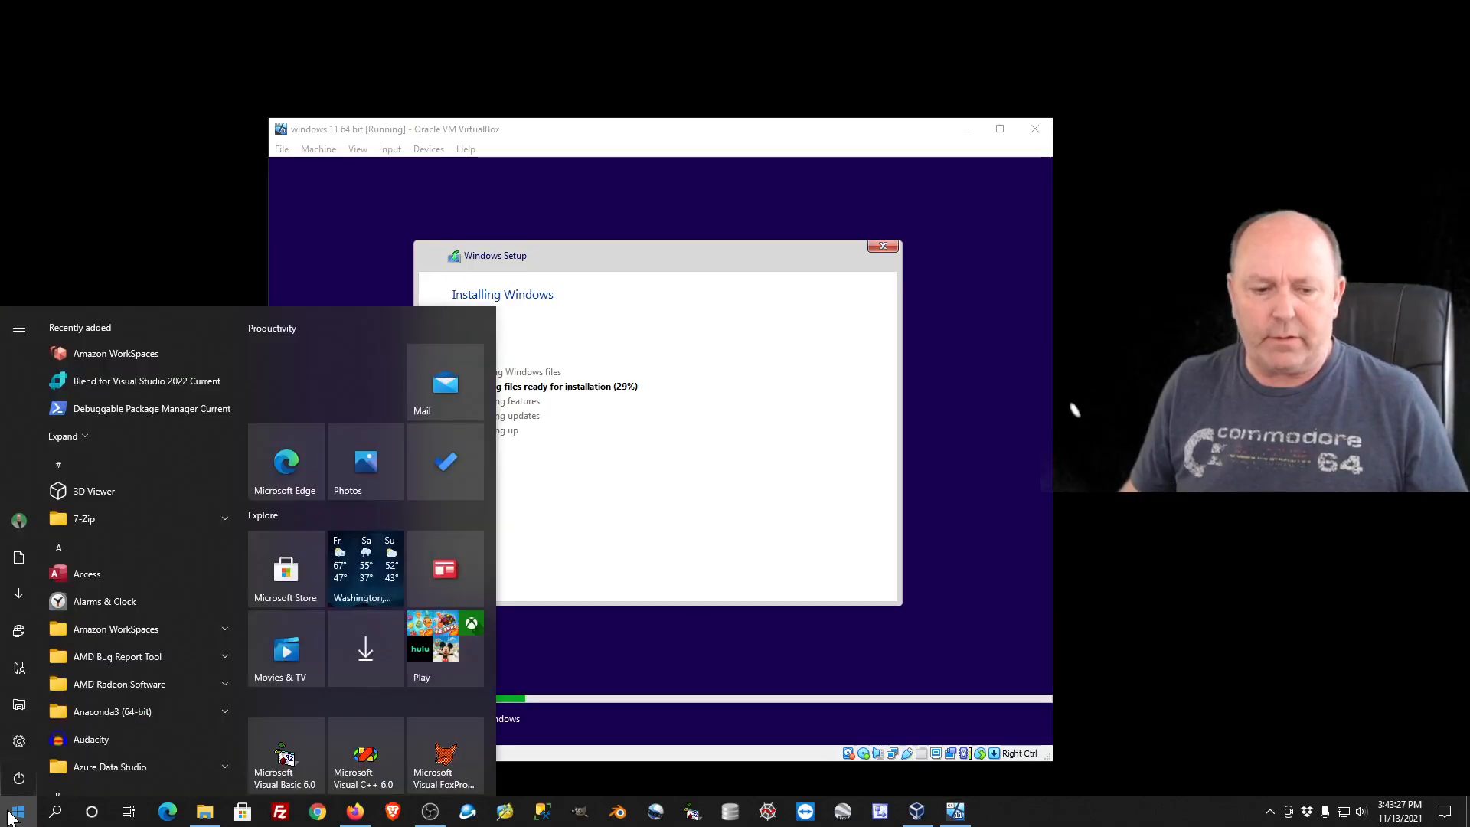
key(super+r)
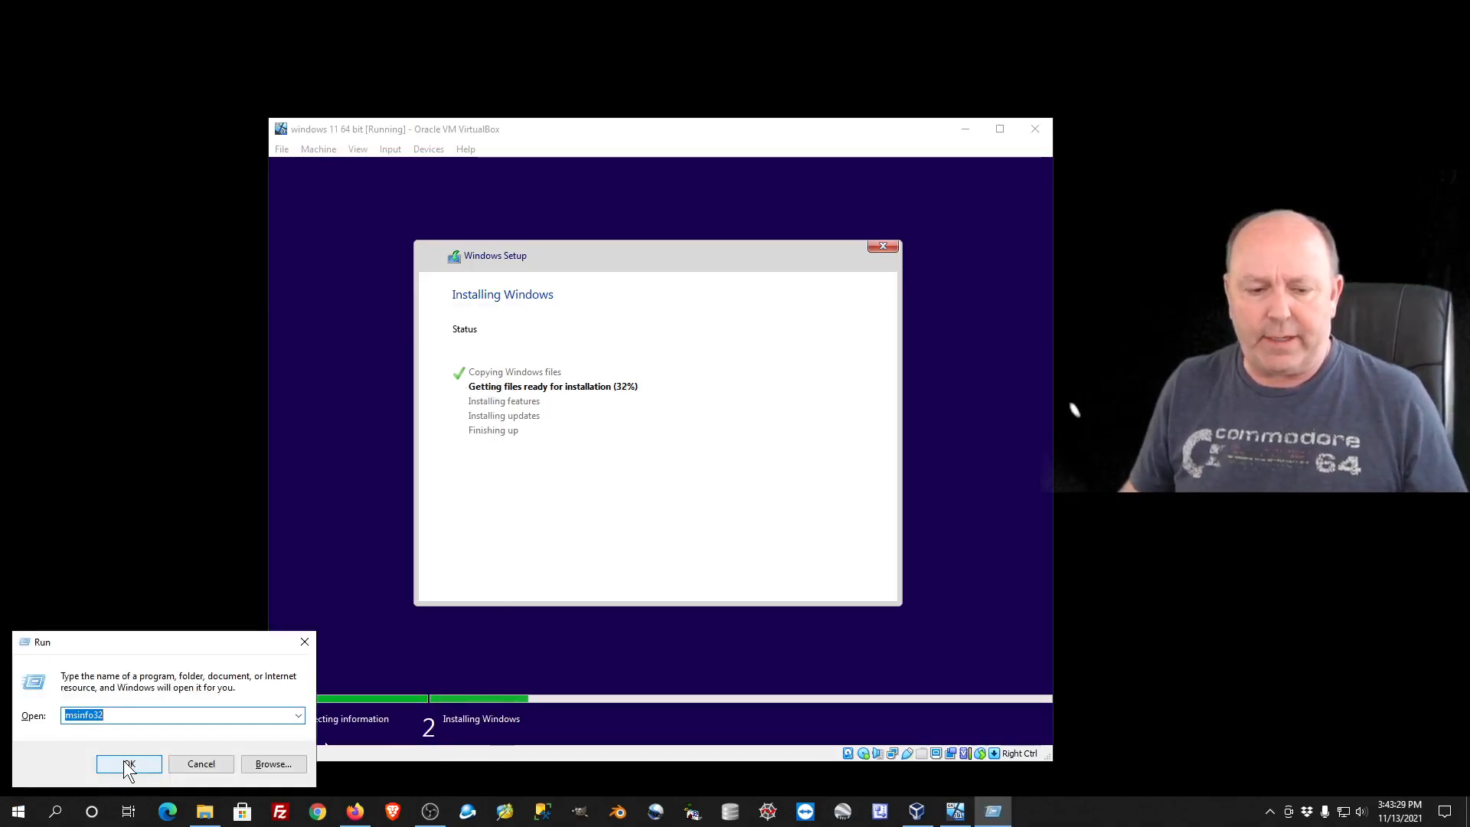
click(124, 761)
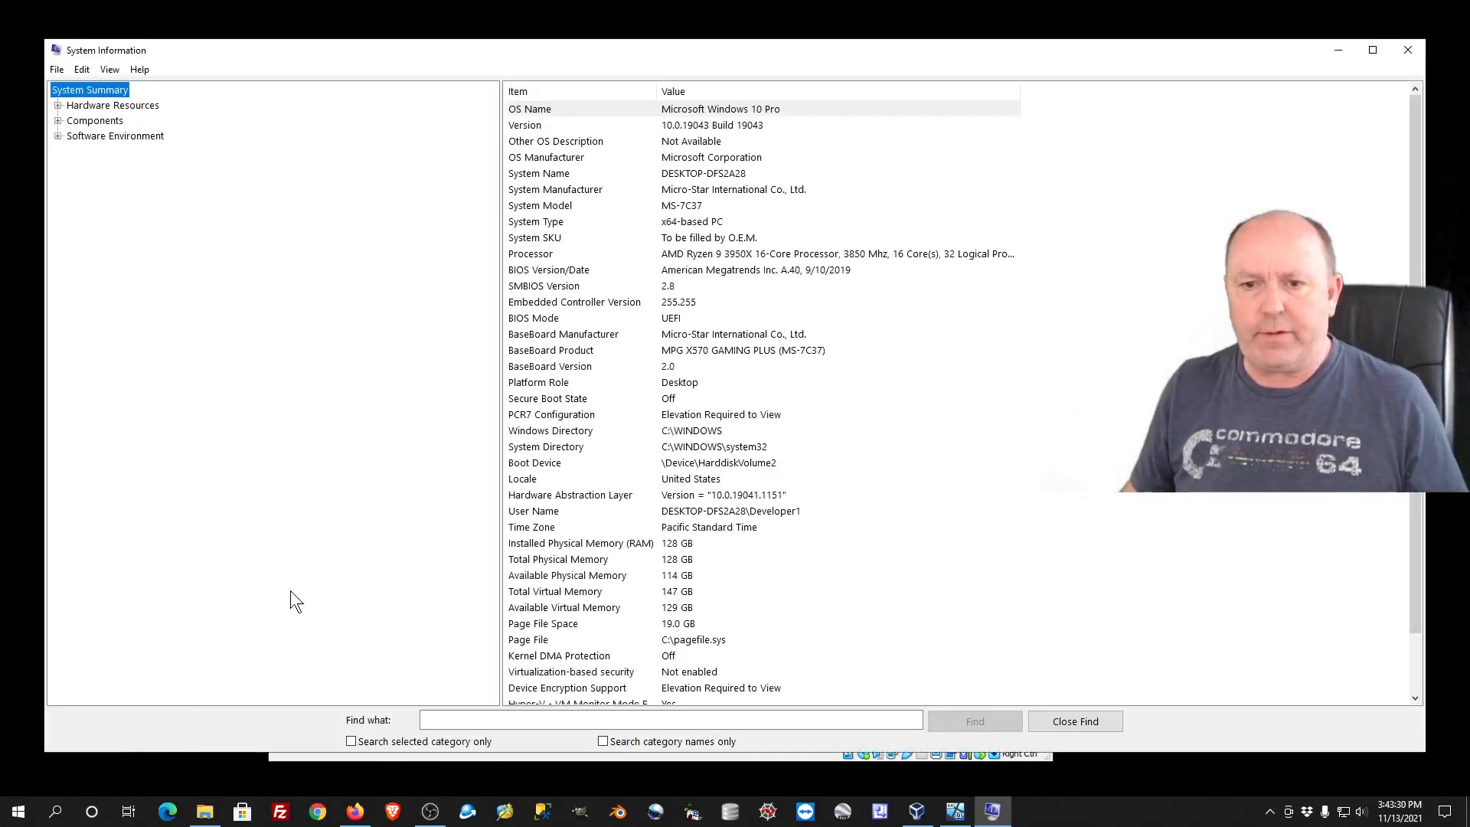
click(96, 109)
double_click(98, 109)
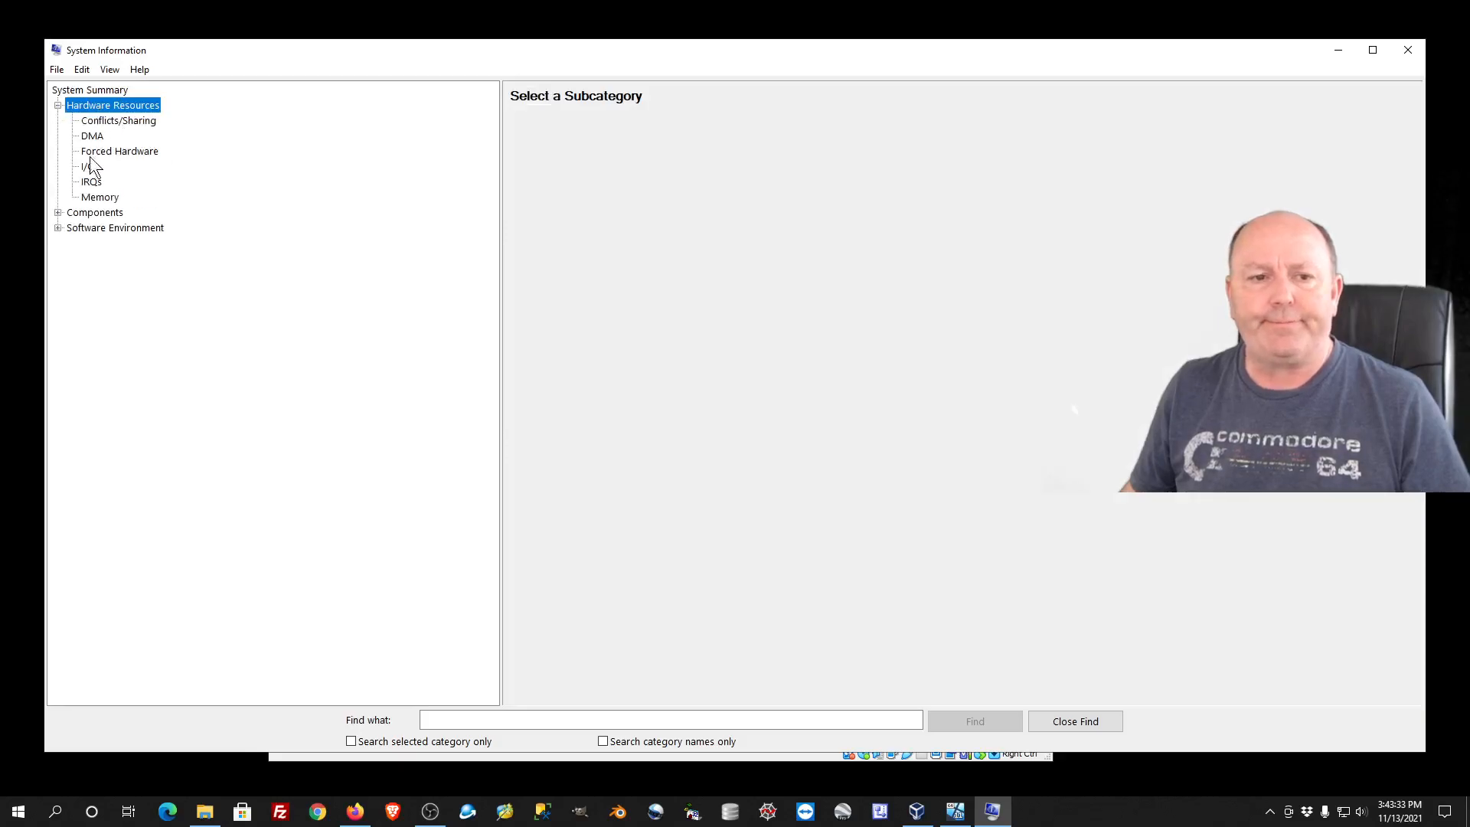
click(91, 92)
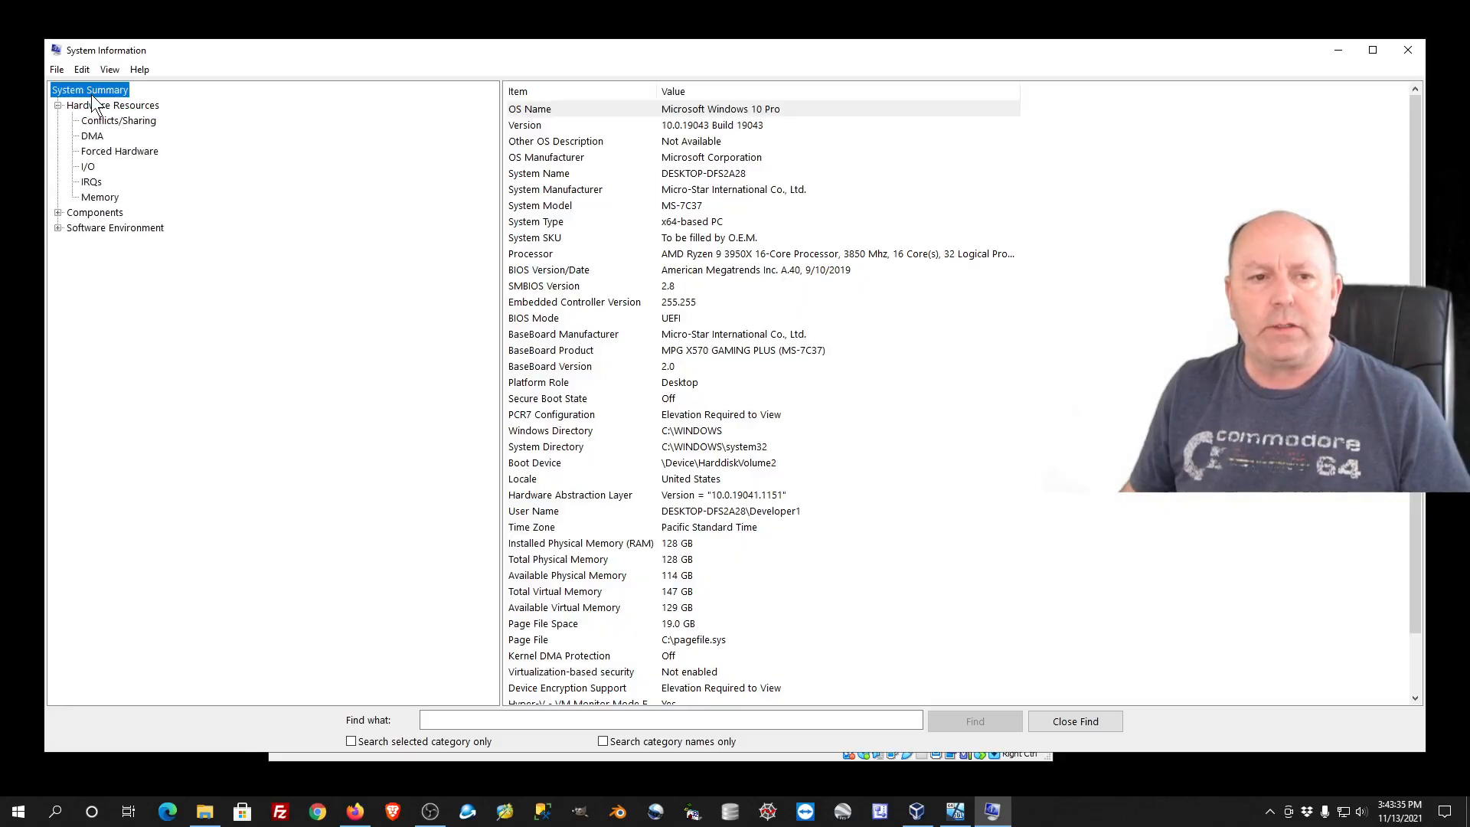
Check the host's system model, processor and baseboard product in the System Summary, and close System Information
click(575, 205)
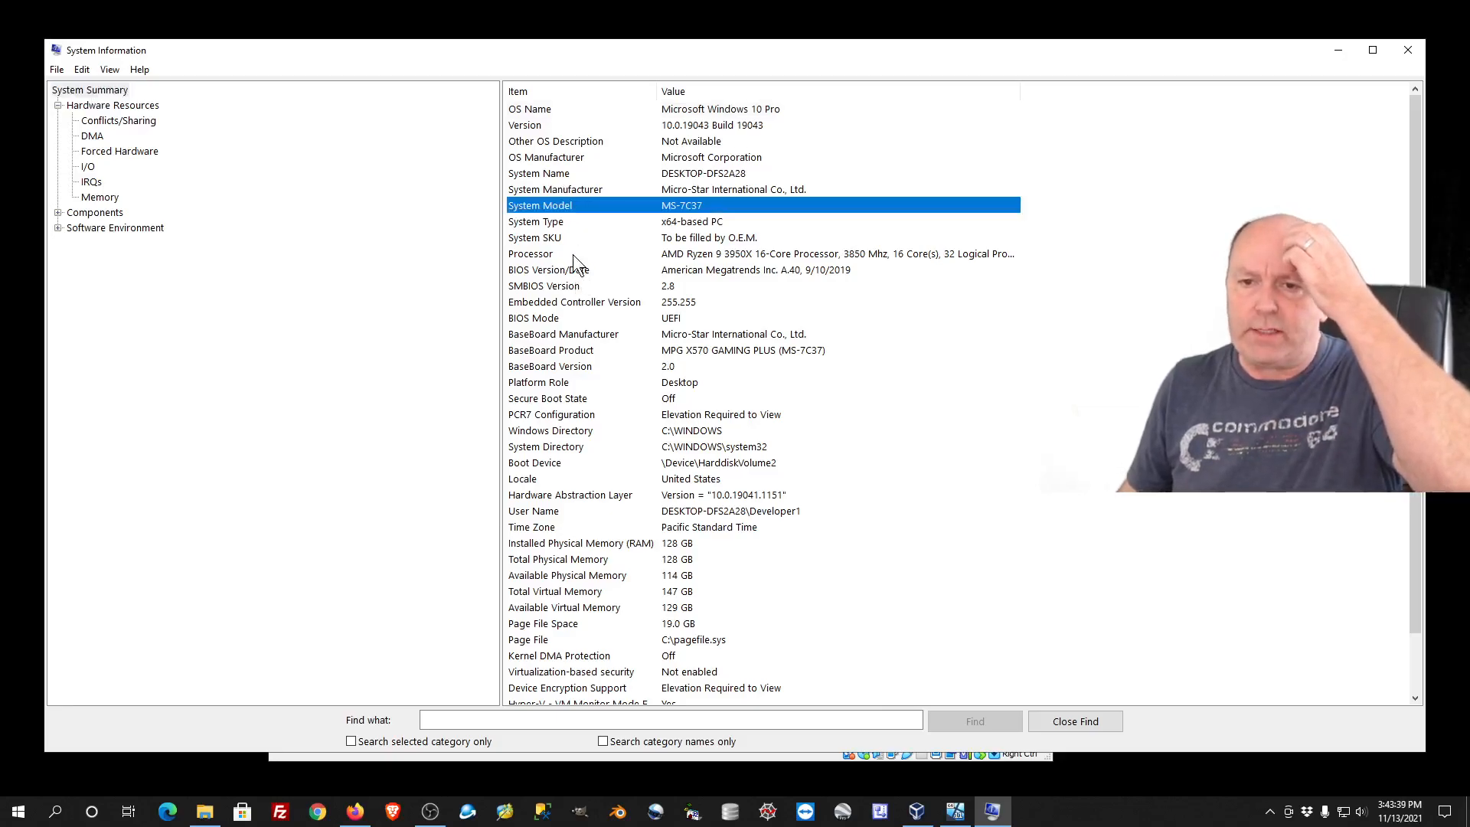
click(572, 254)
click(562, 207)
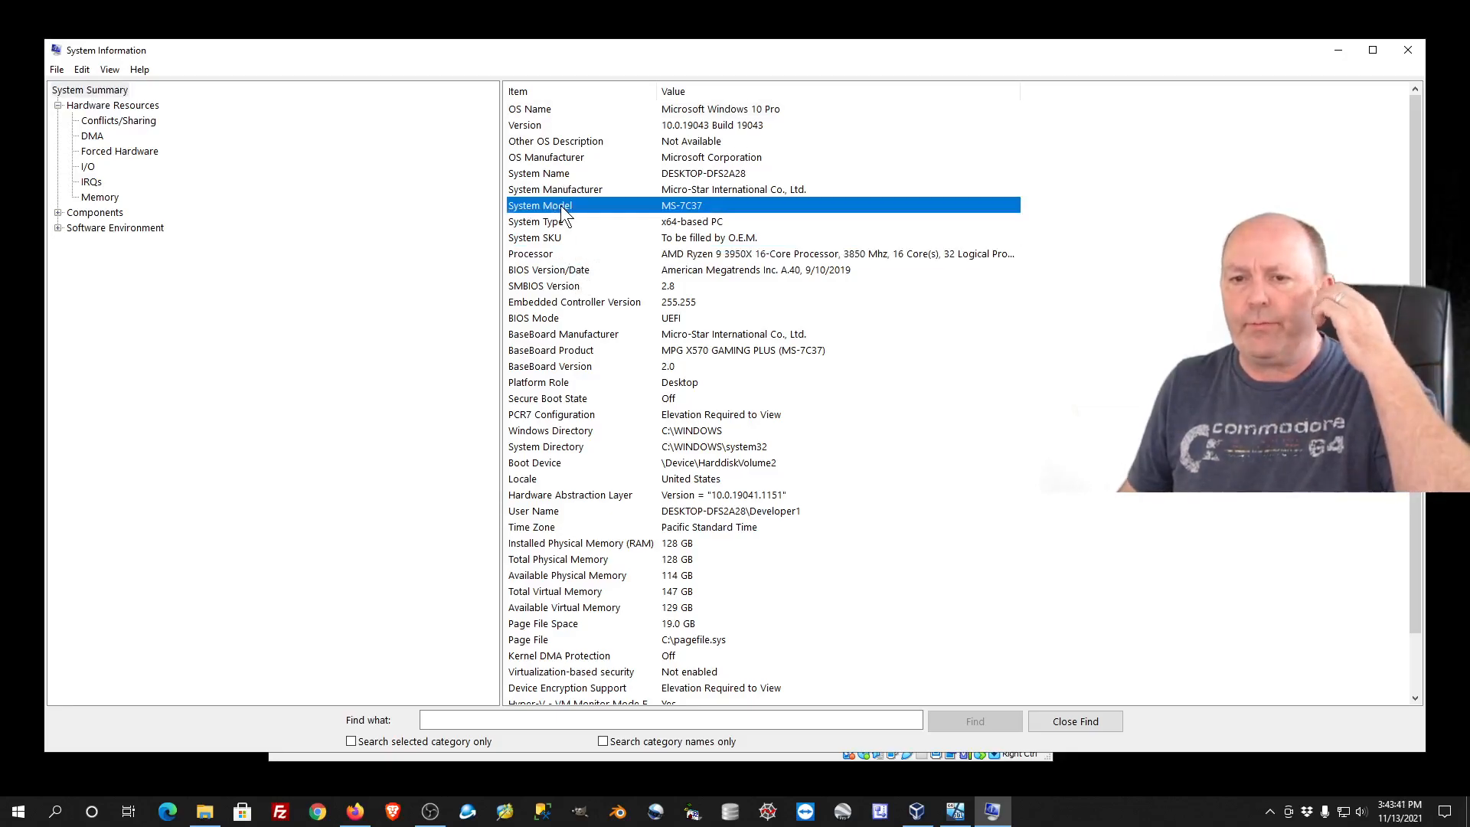
click(543, 351)
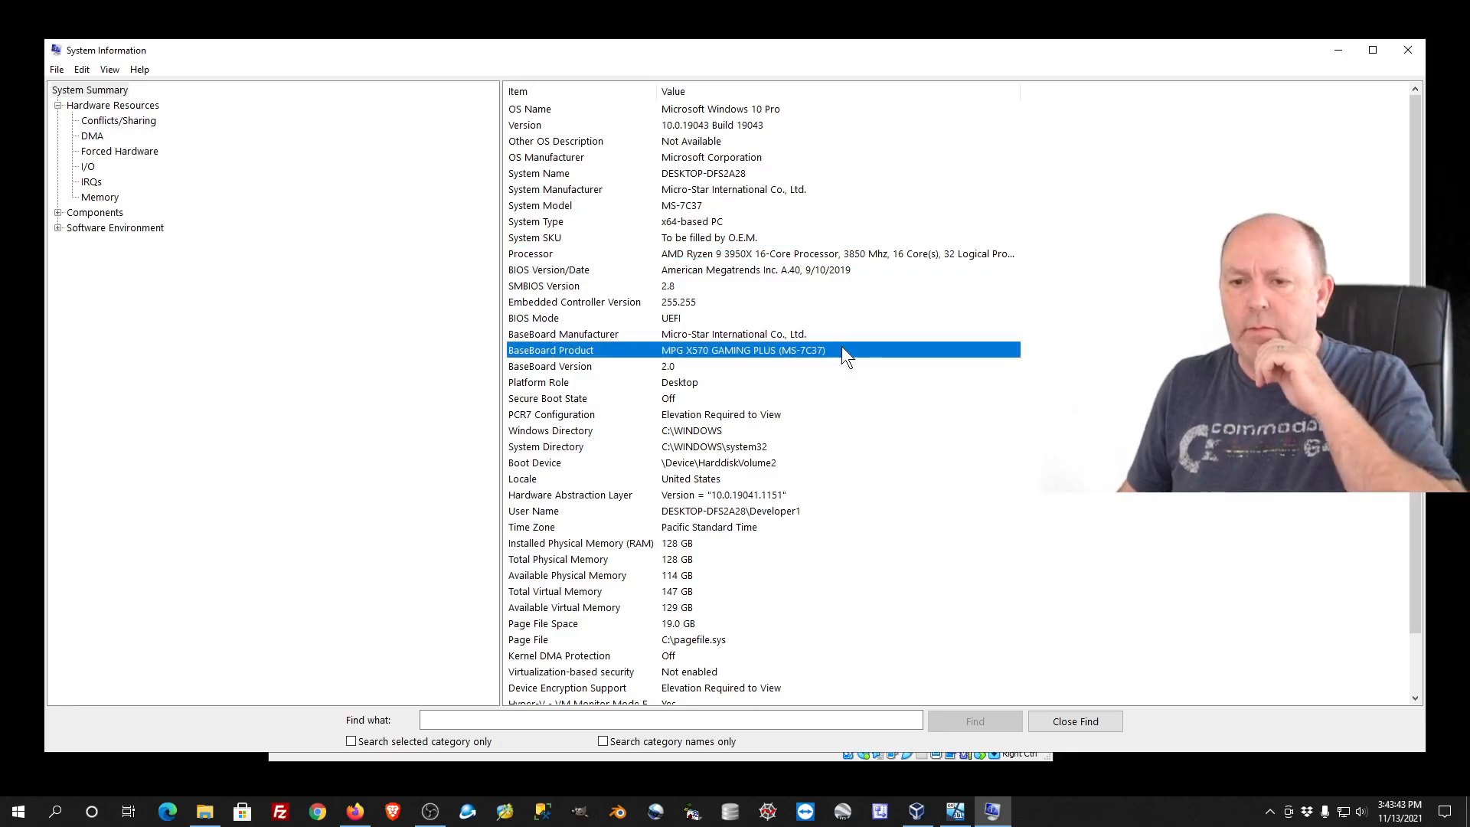
click(1409, 52)
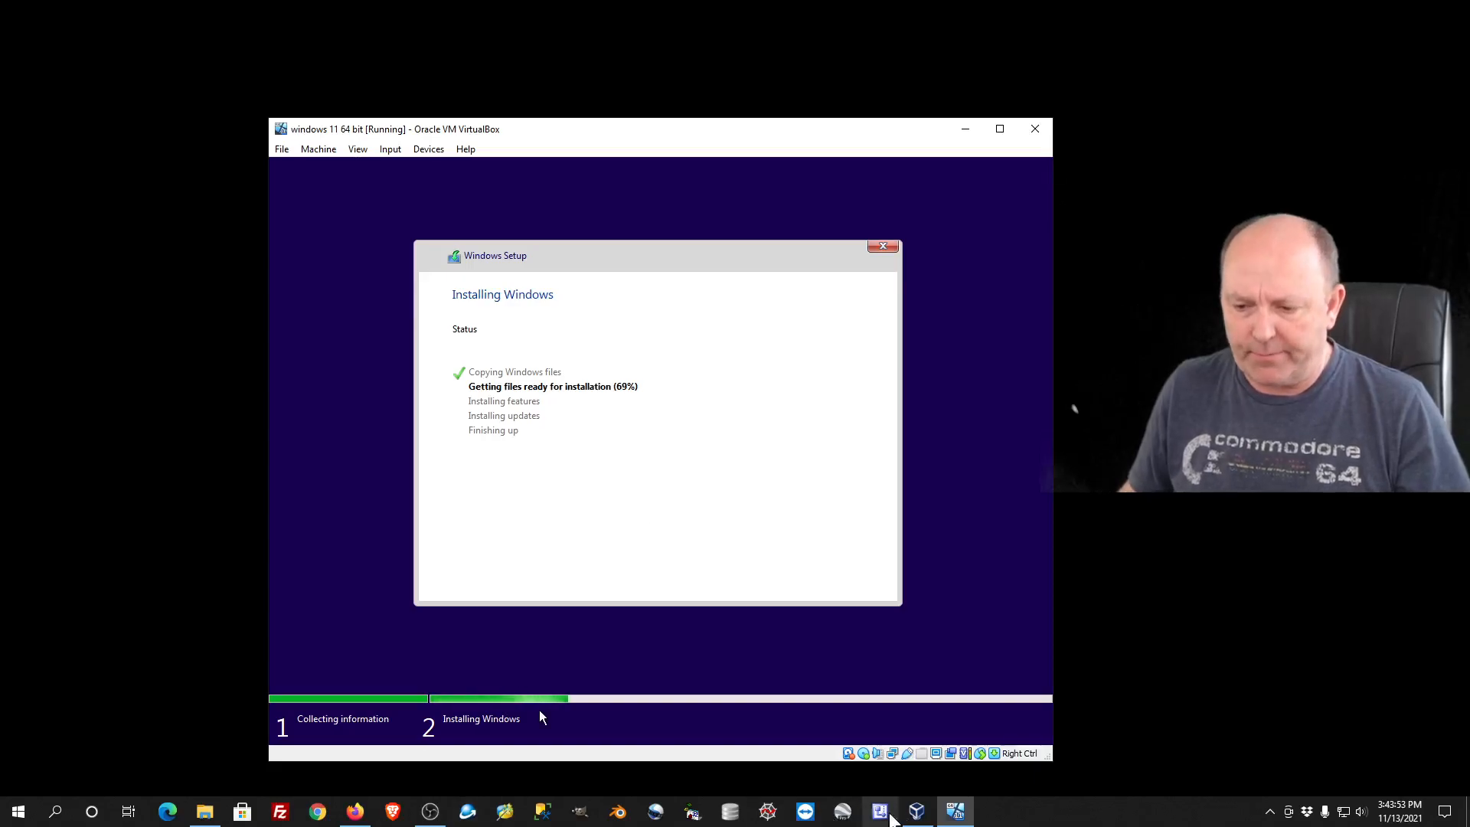
Switch to Firefox and review Oracle's Windows 11 guide, from the final installation instructions back up to its introduction
click(354, 812)
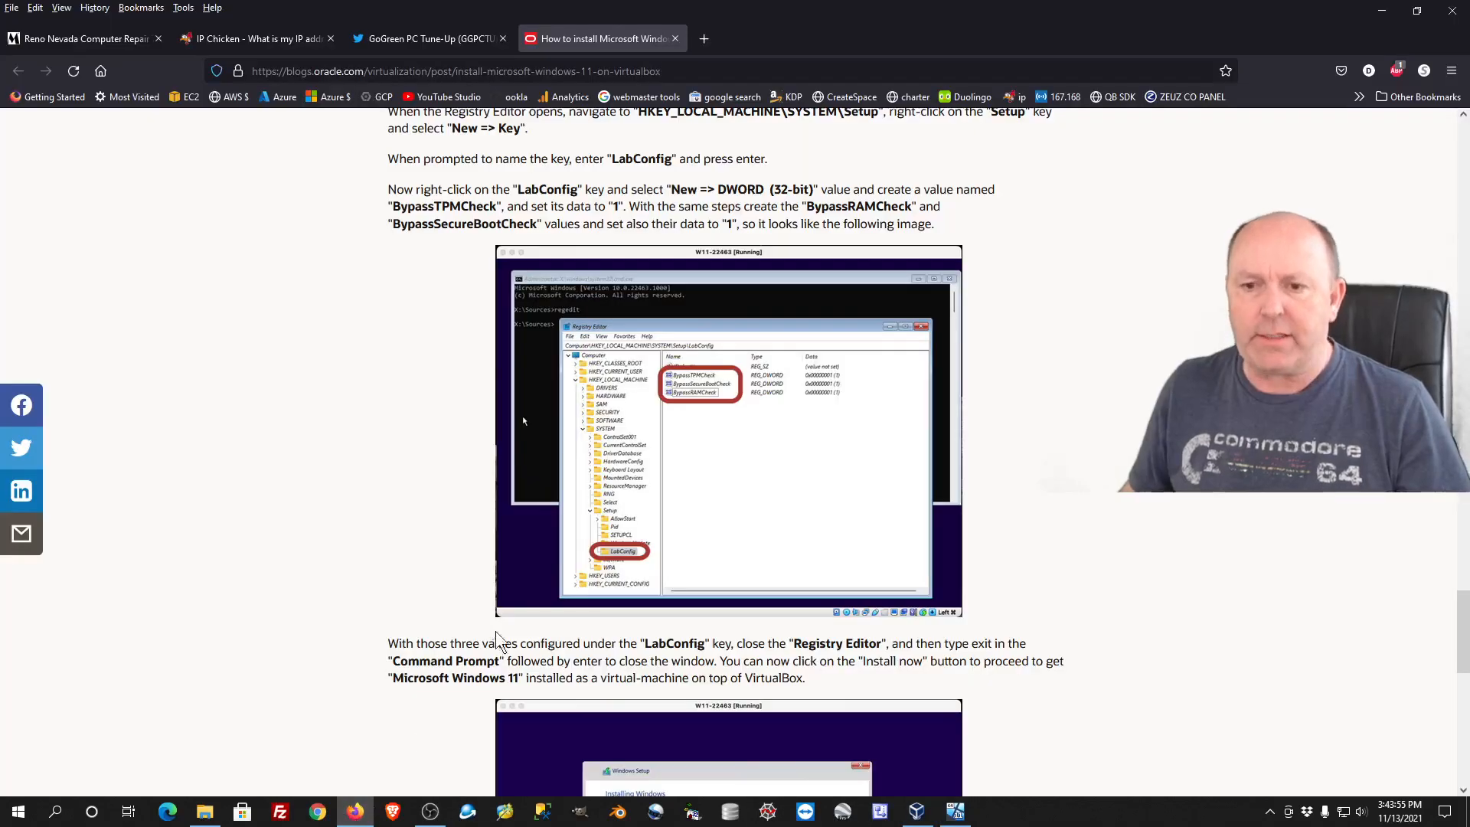
scroll(1152, 535, down, 4)
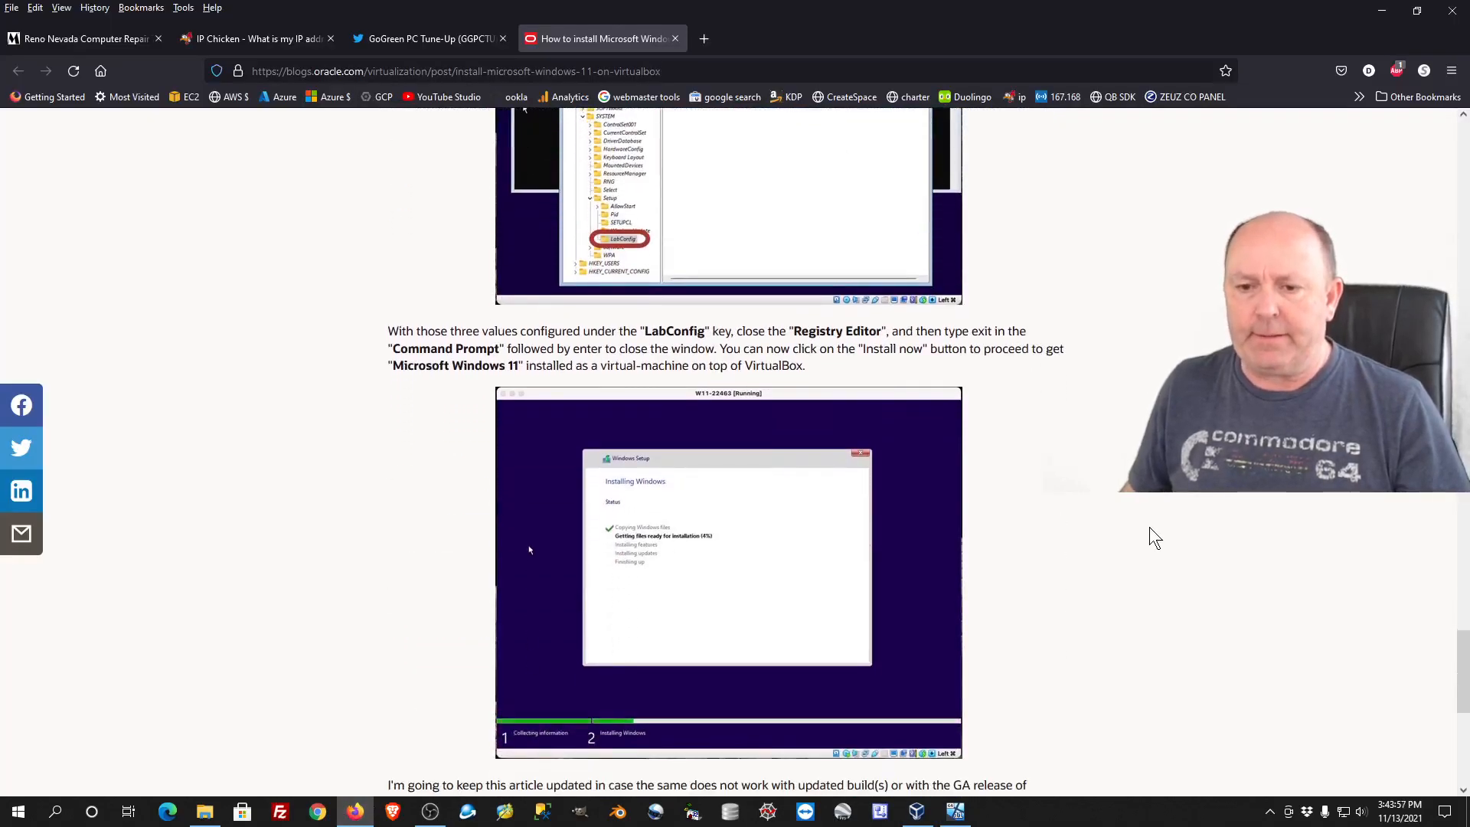
scroll(1152, 536, down, 4)
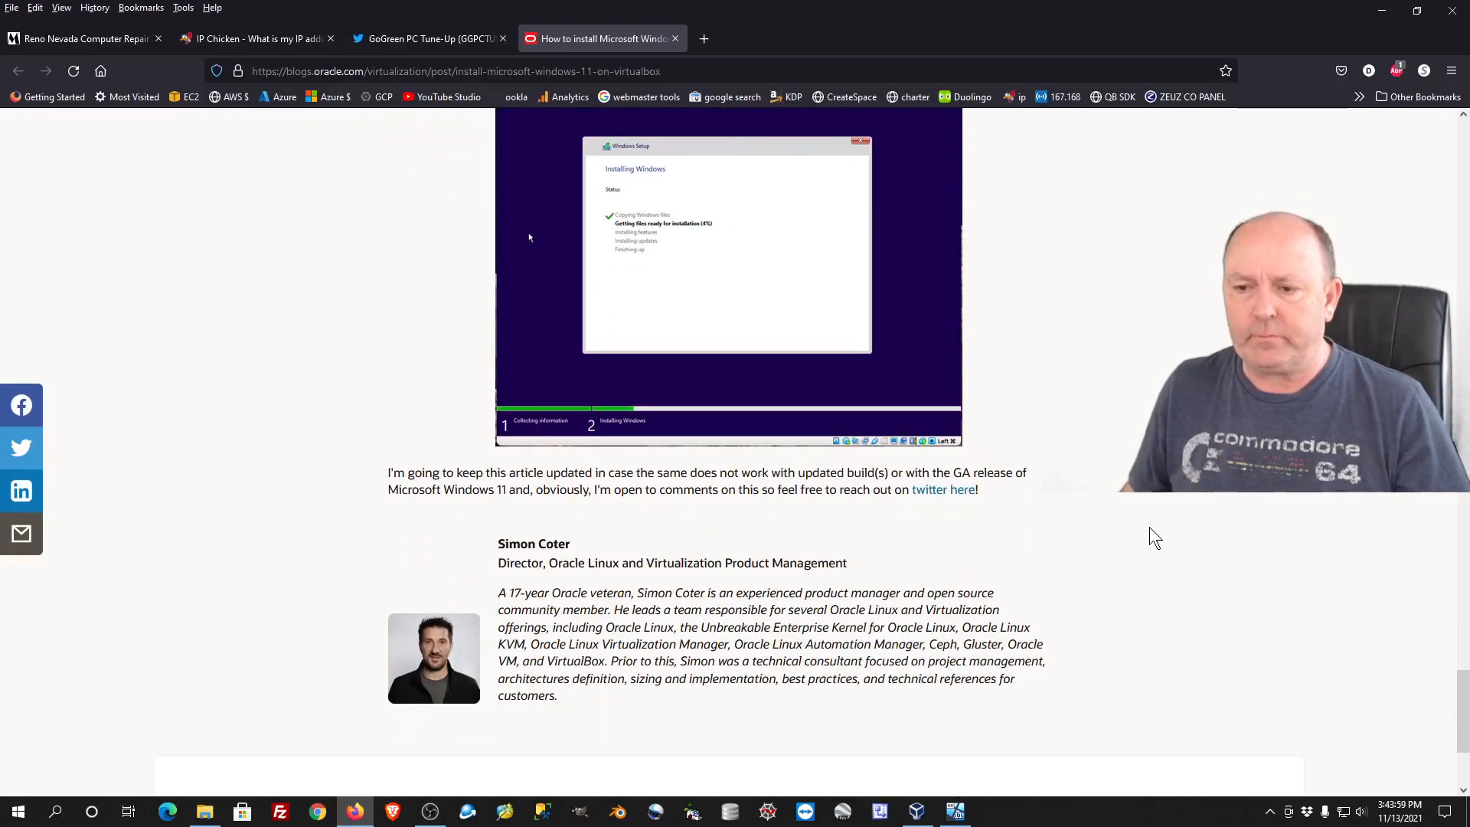
scroll(1148, 529, up, 2)
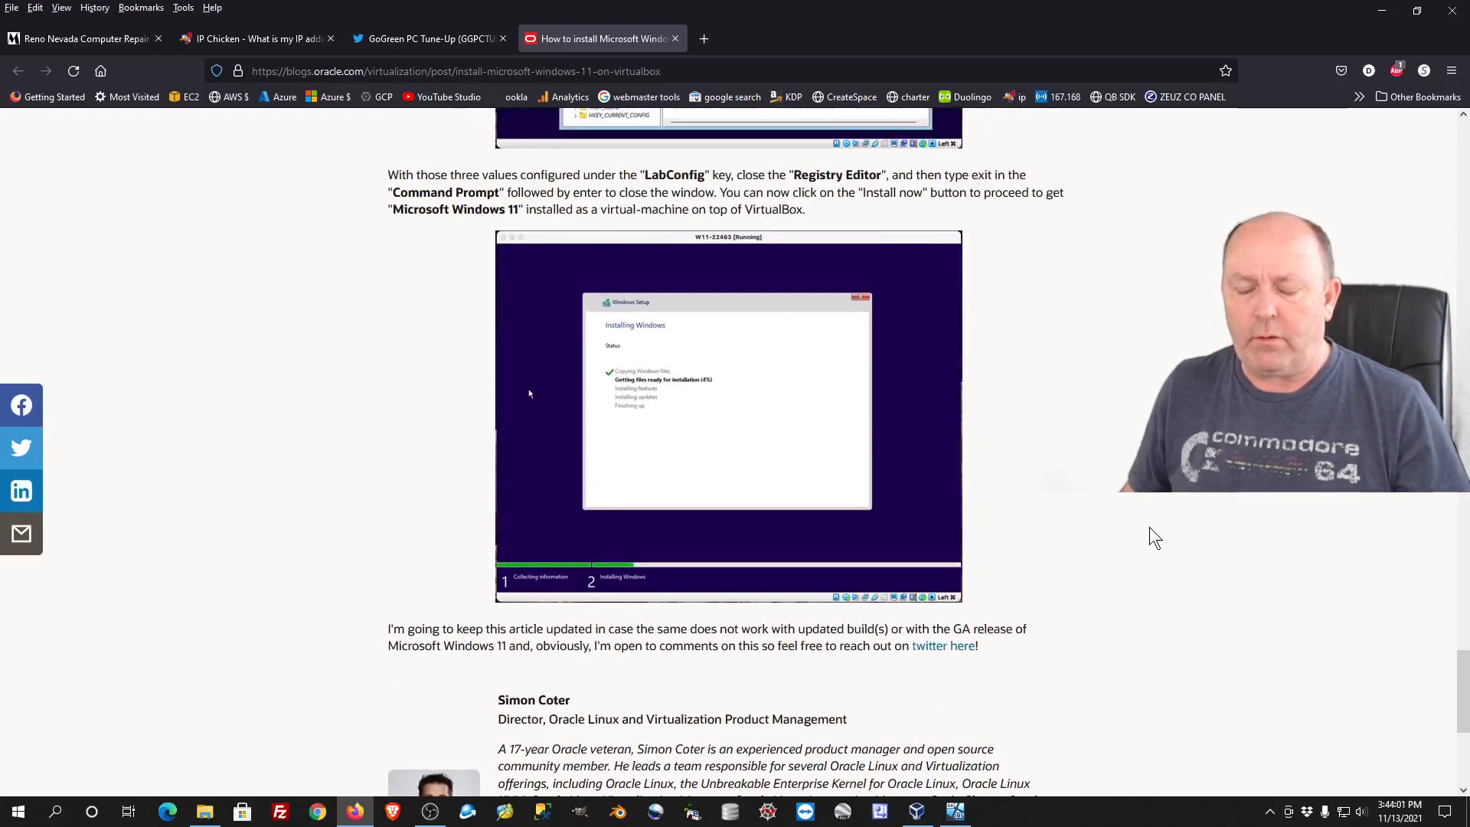
scroll(1154, 537, up, 15)
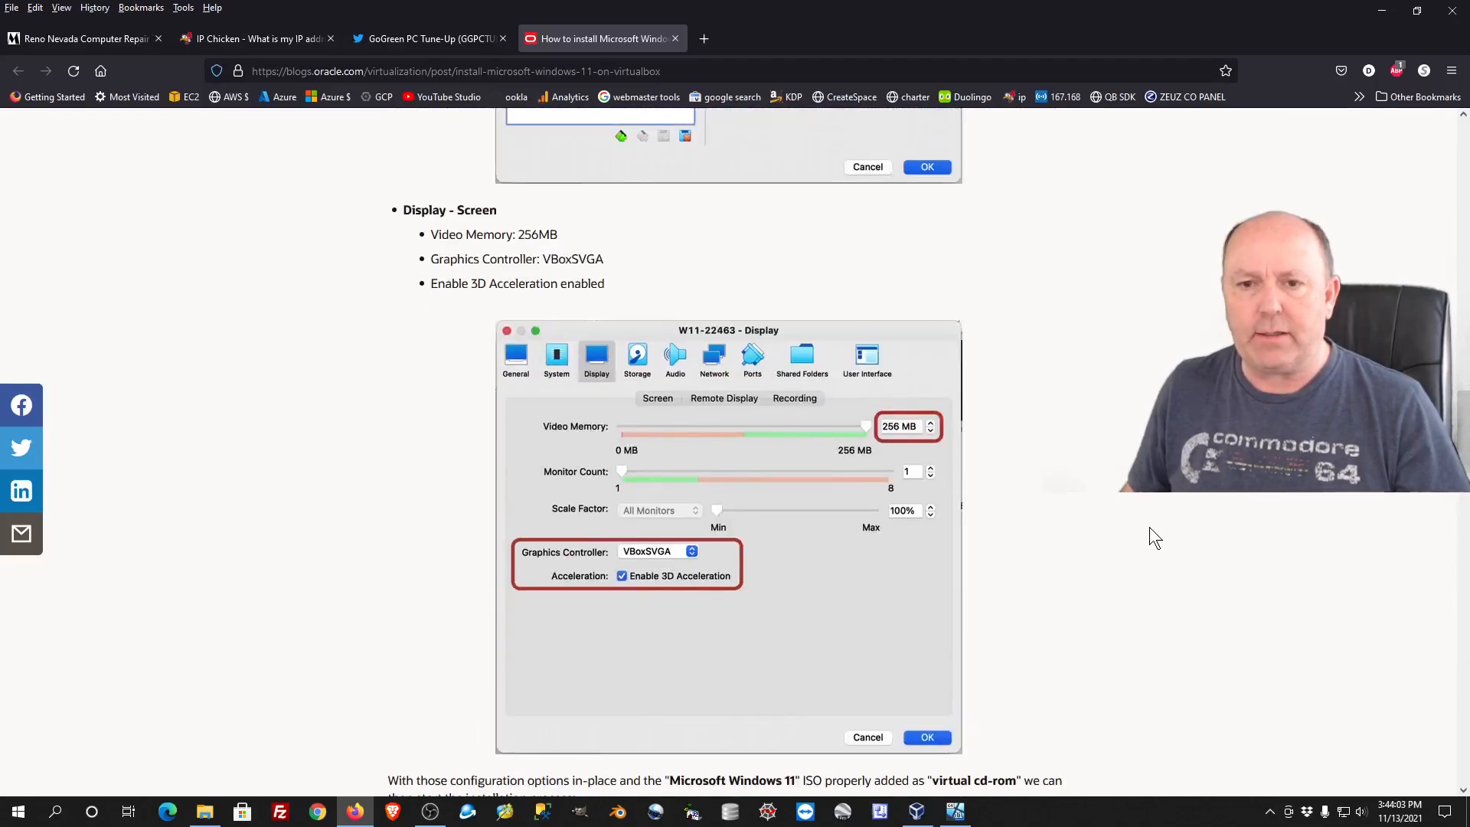
scroll(1150, 527, up, 20)
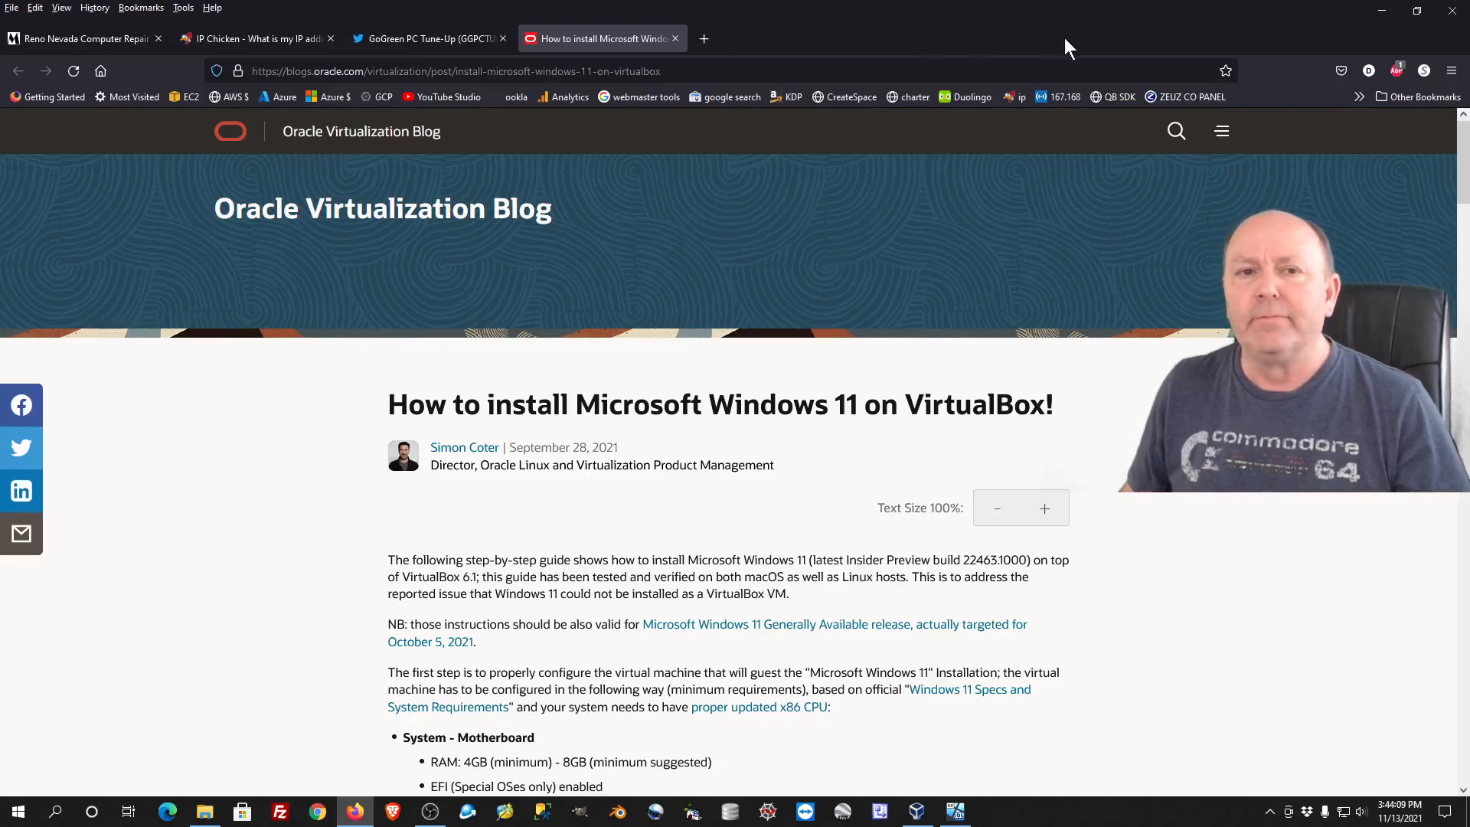
Return to the virtual machine and restart it immediately from Windows Setup to continue the installation
click(1380, 11)
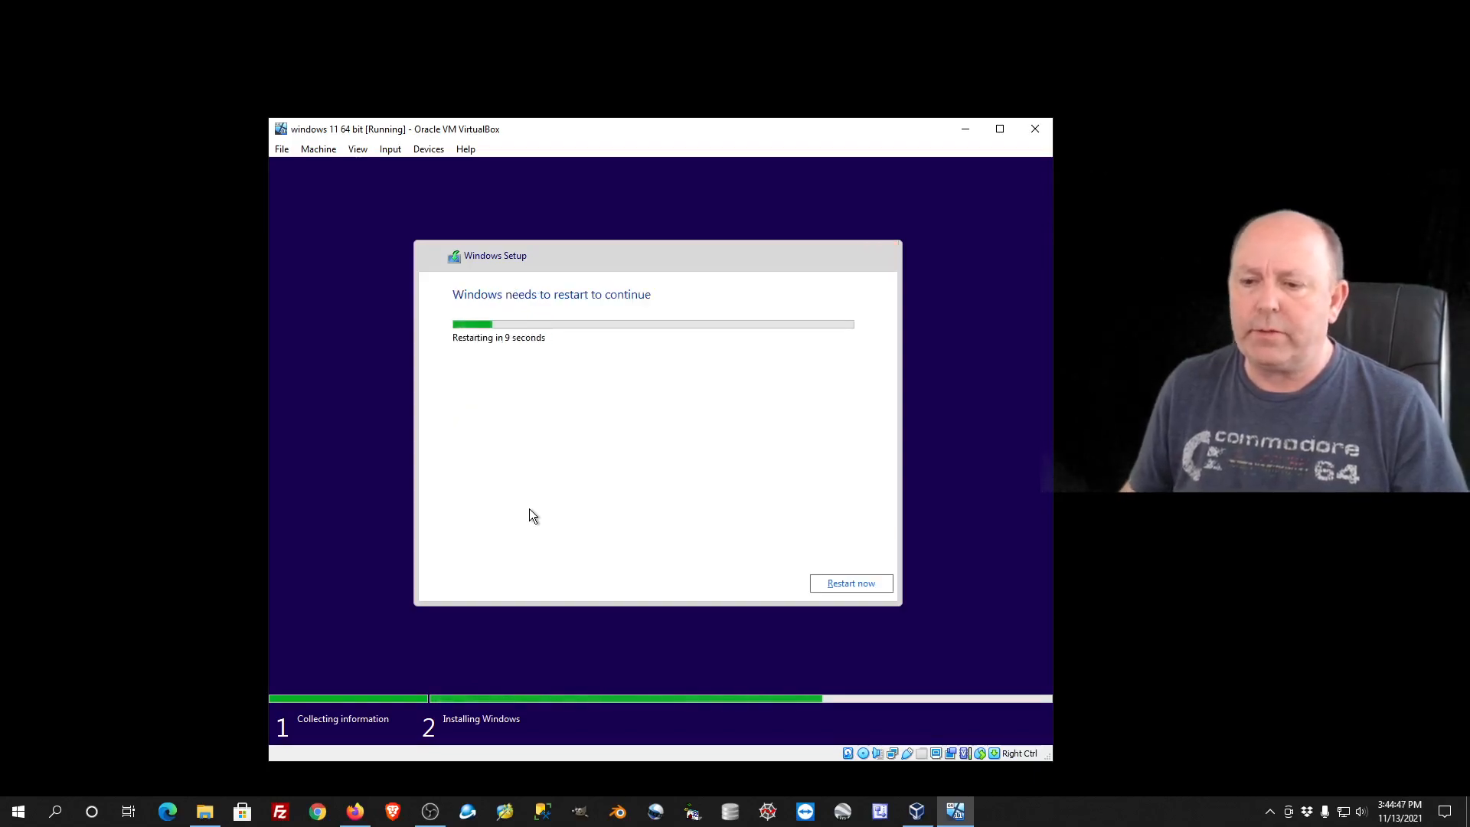
click(878, 583)
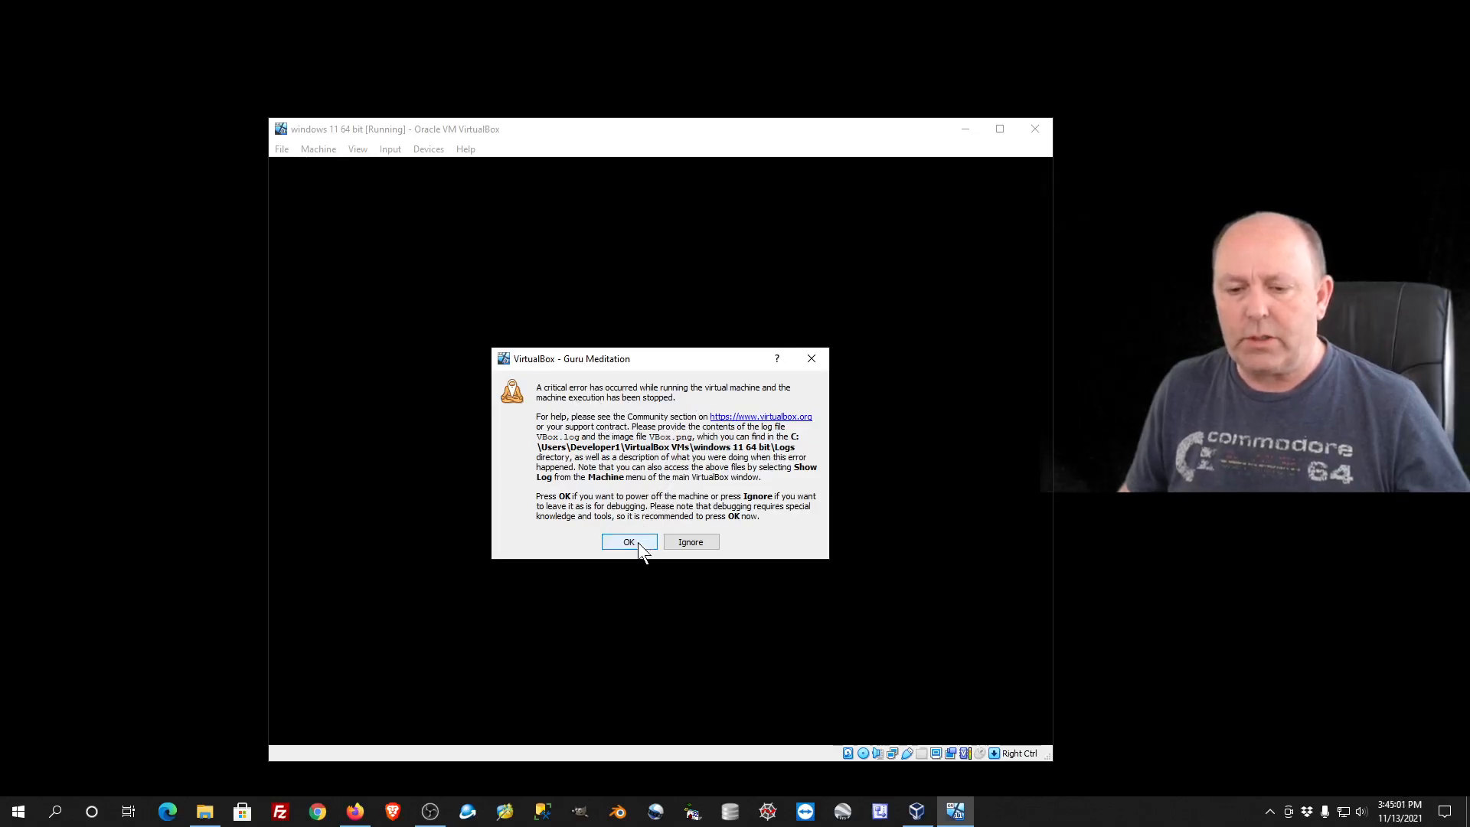
Browse the host's files to the windows 11 64 bit machine's Logs folder under VirtualBox VMs and open VBox.log
key(super+e)
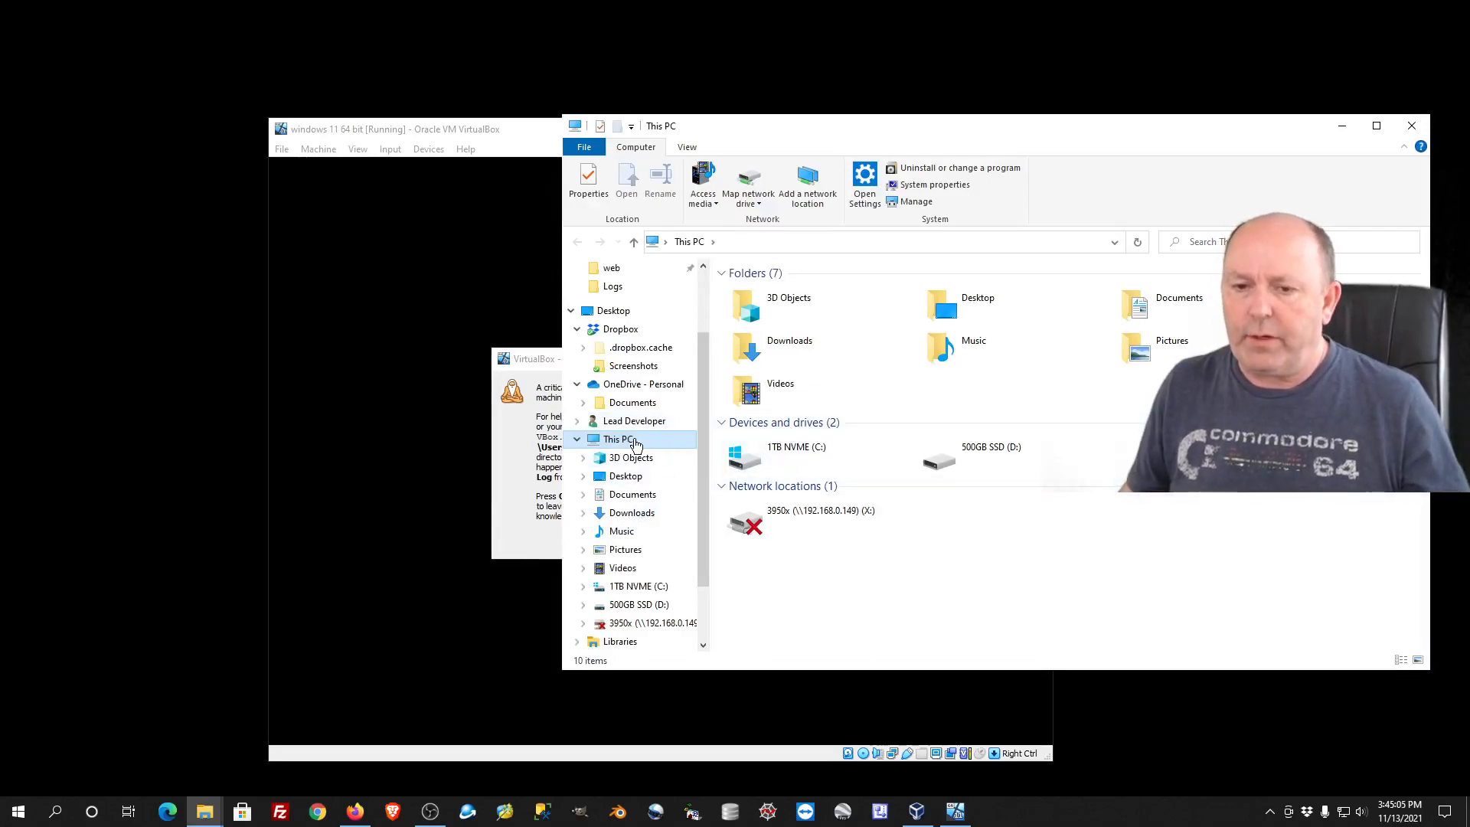
click(627, 426)
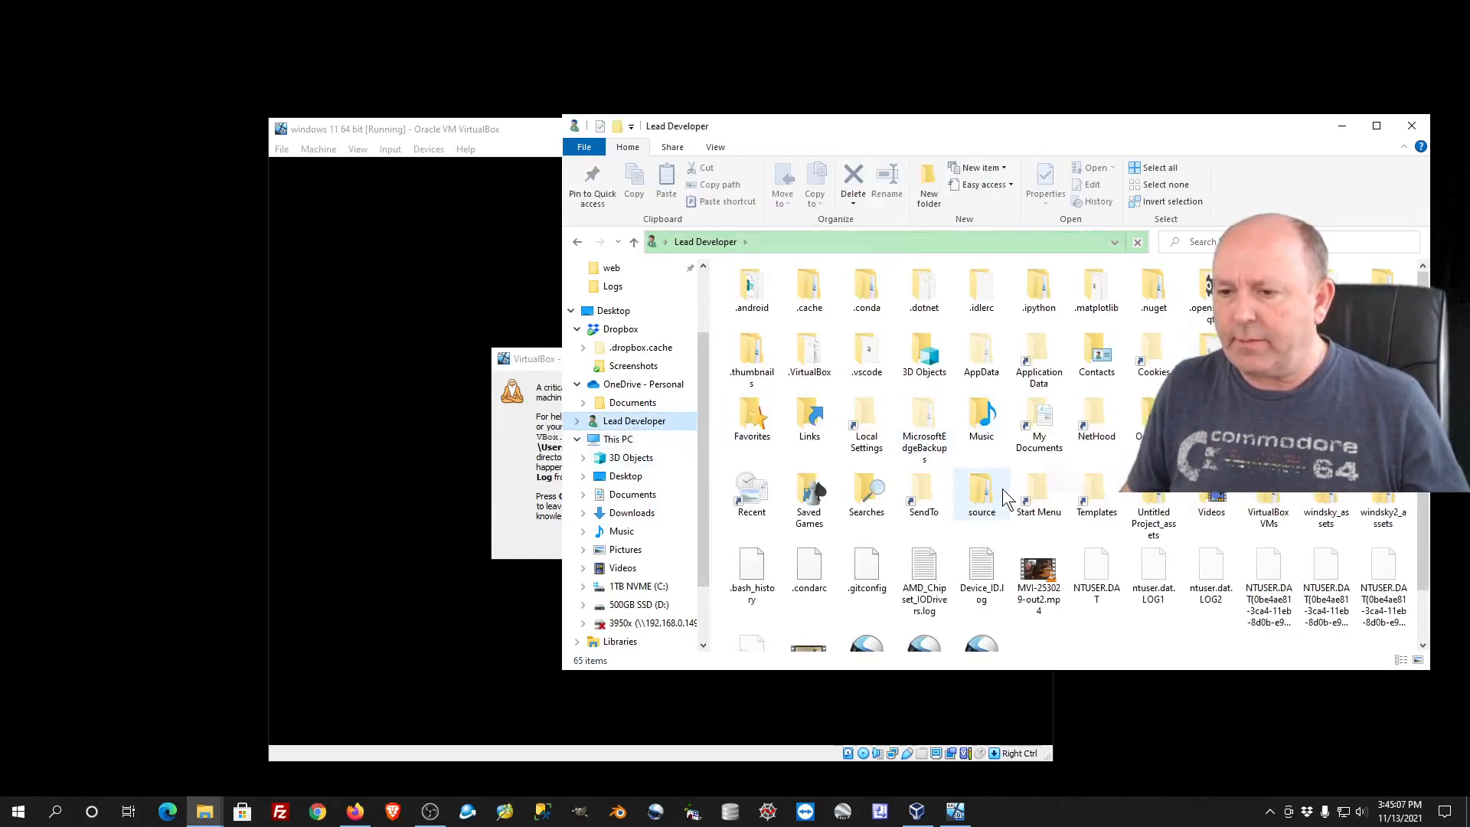
double_click(1268, 519)
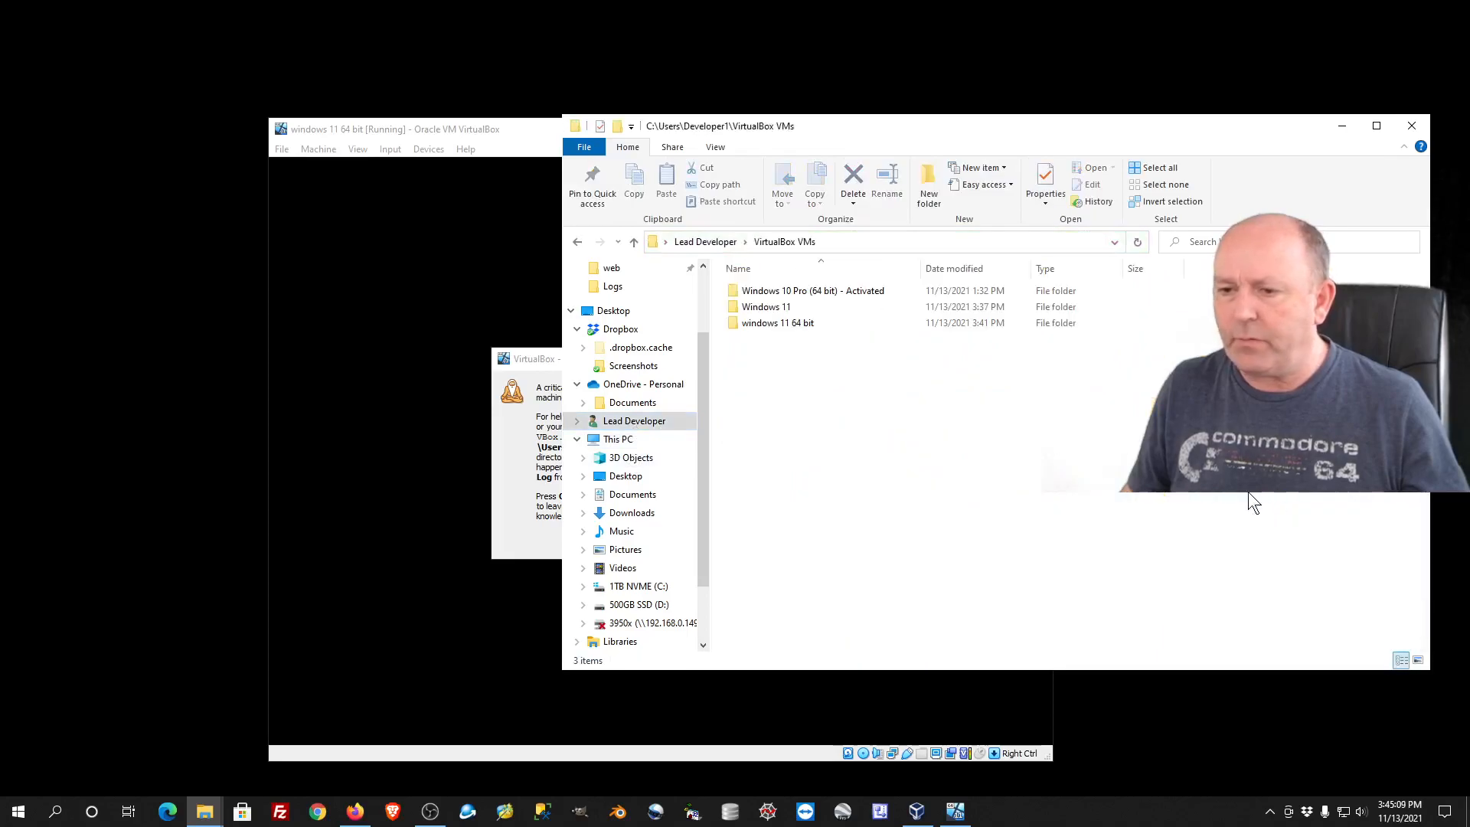
double_click(792, 323)
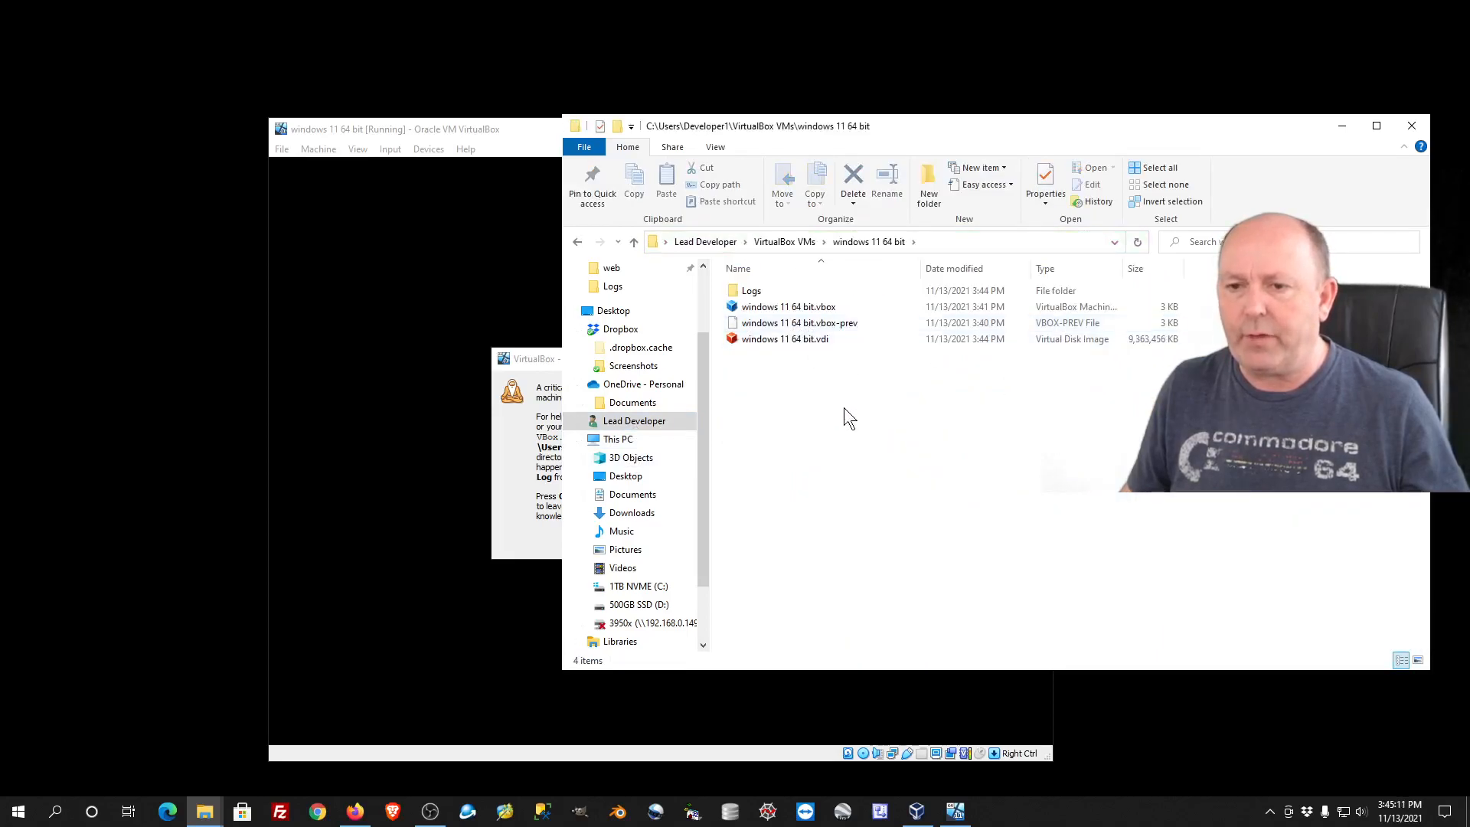
double_click(760, 294)
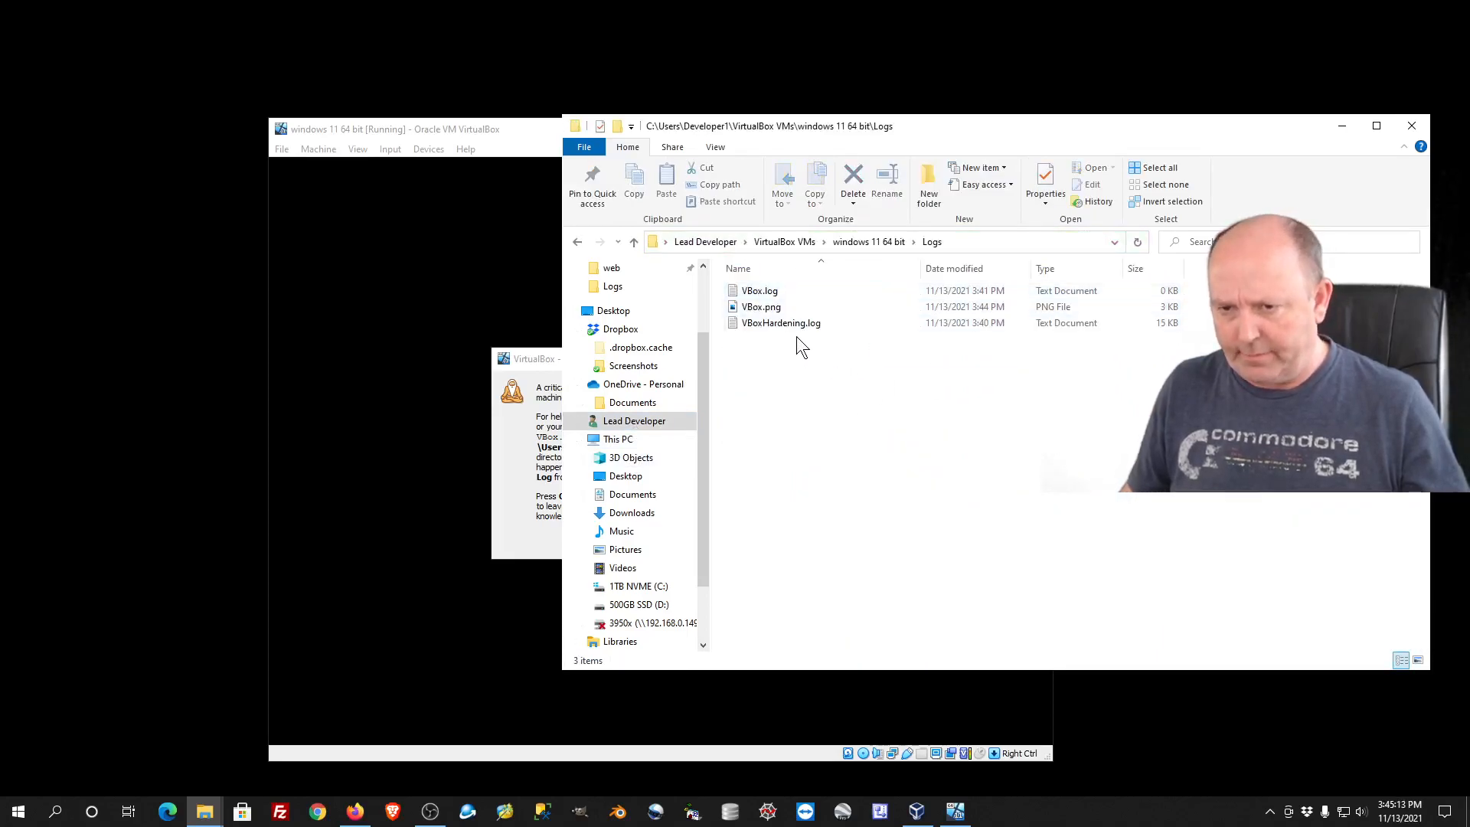
double_click(761, 291)
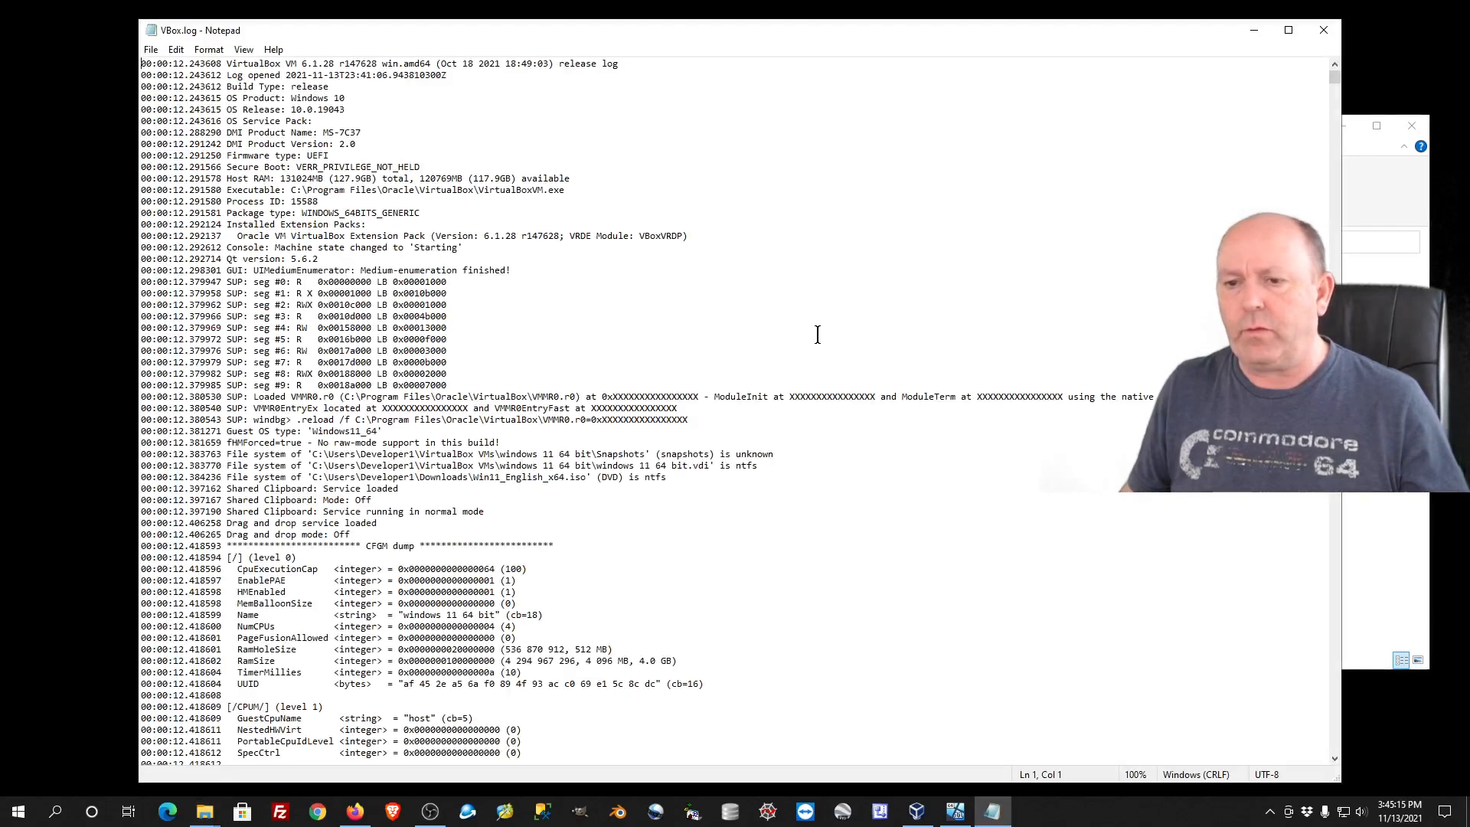
Examine the final entries of VBox.log, especially the usb-xhci and USB port lines, and close the log
key(ctrl+End)
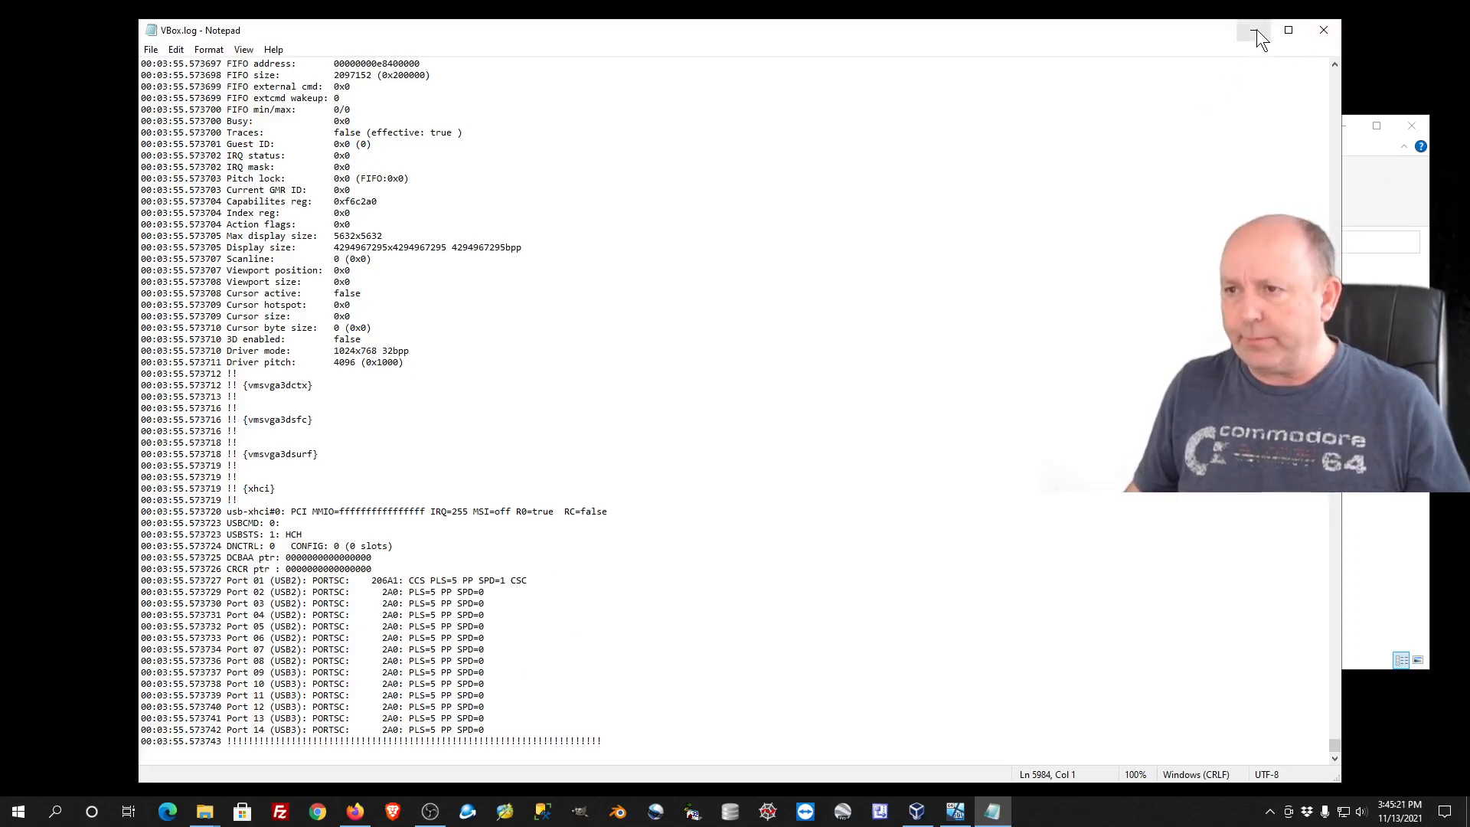
drag(177, 760, 476, 728)
click(162, 720)
click(419, 669)
drag(141, 505, 744, 753)
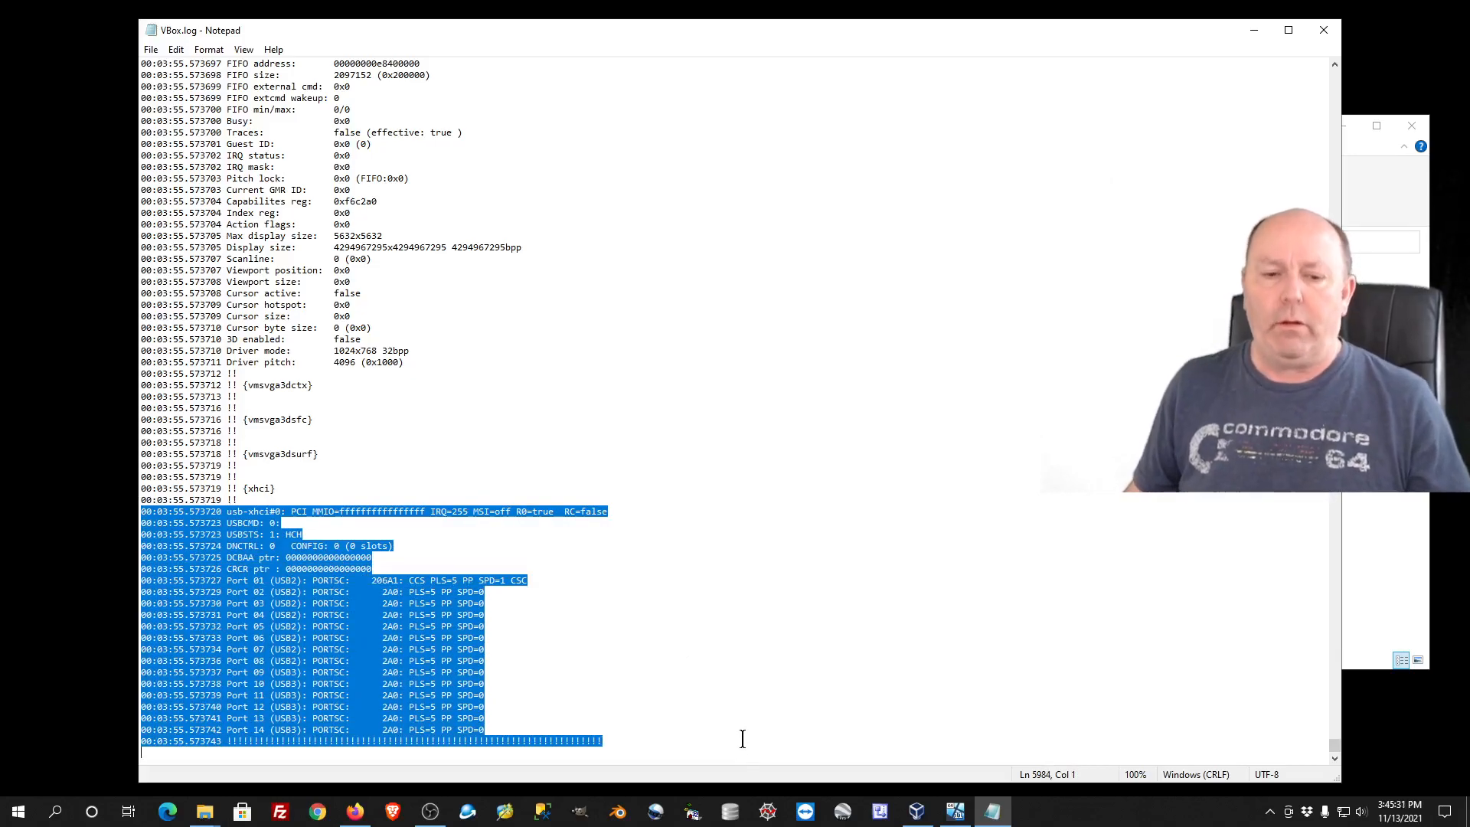
click(396, 727)
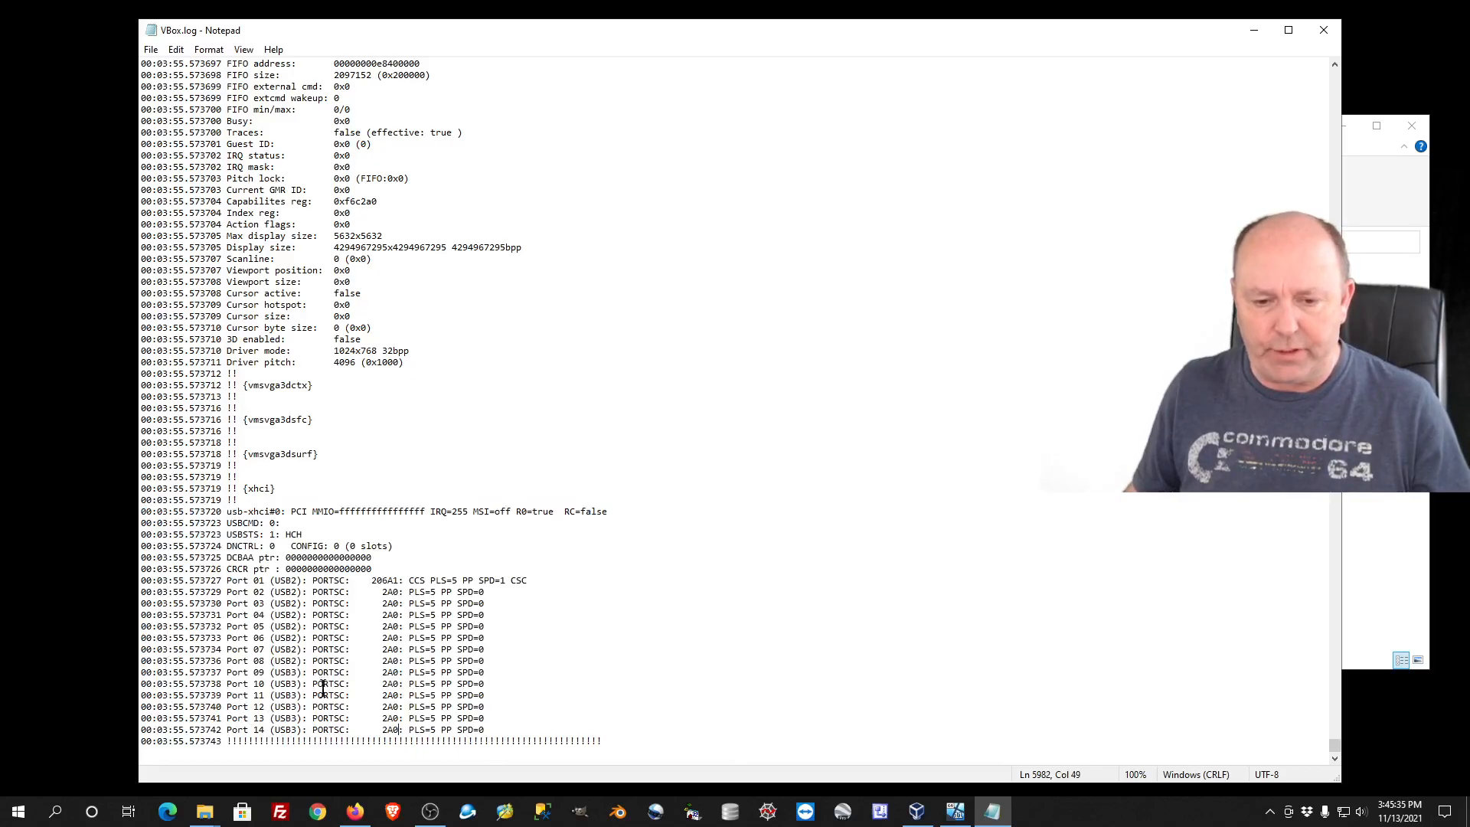
drag(220, 733, 656, 740)
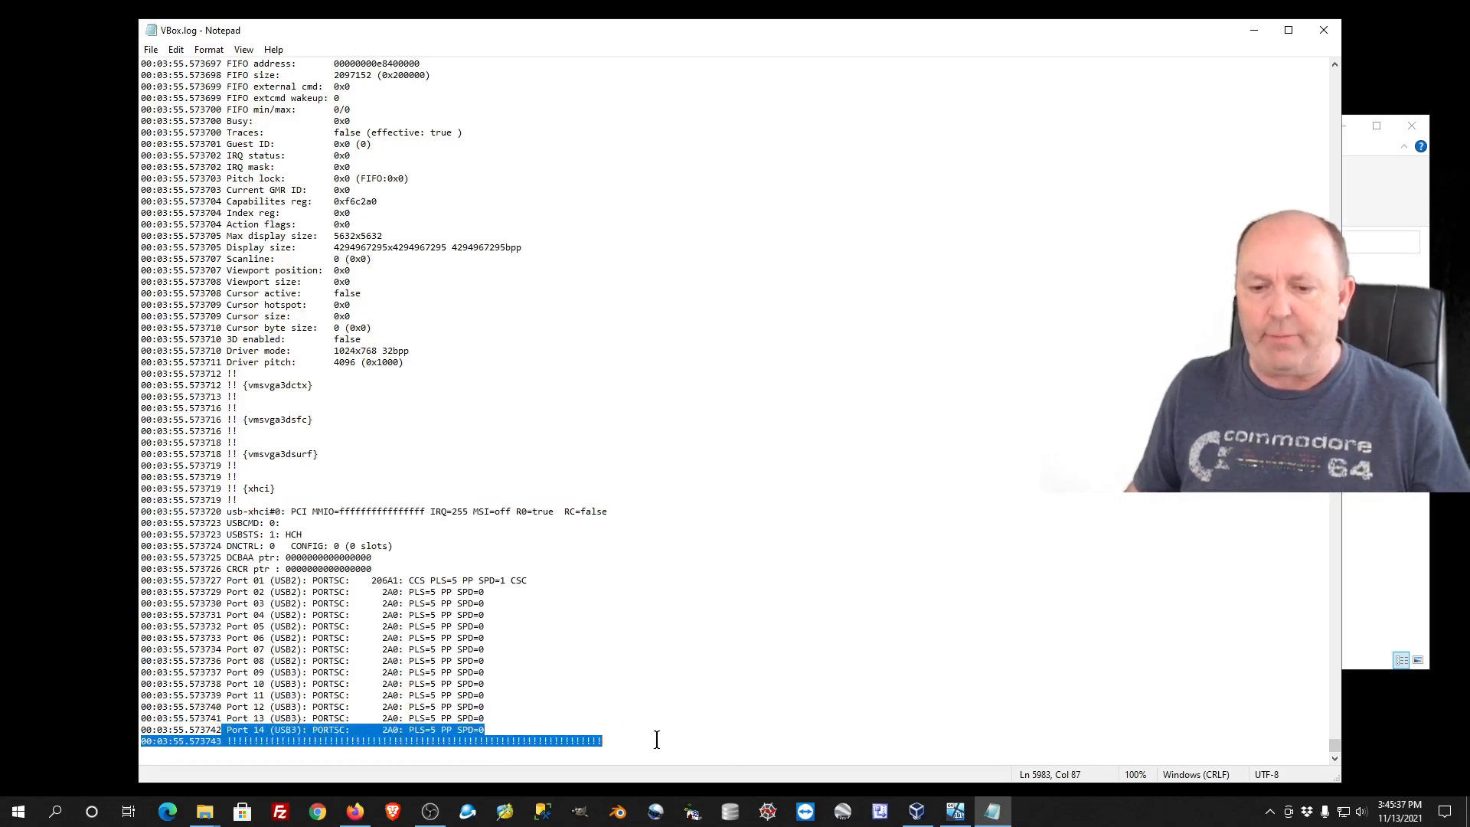
click(660, 739)
click(1323, 30)
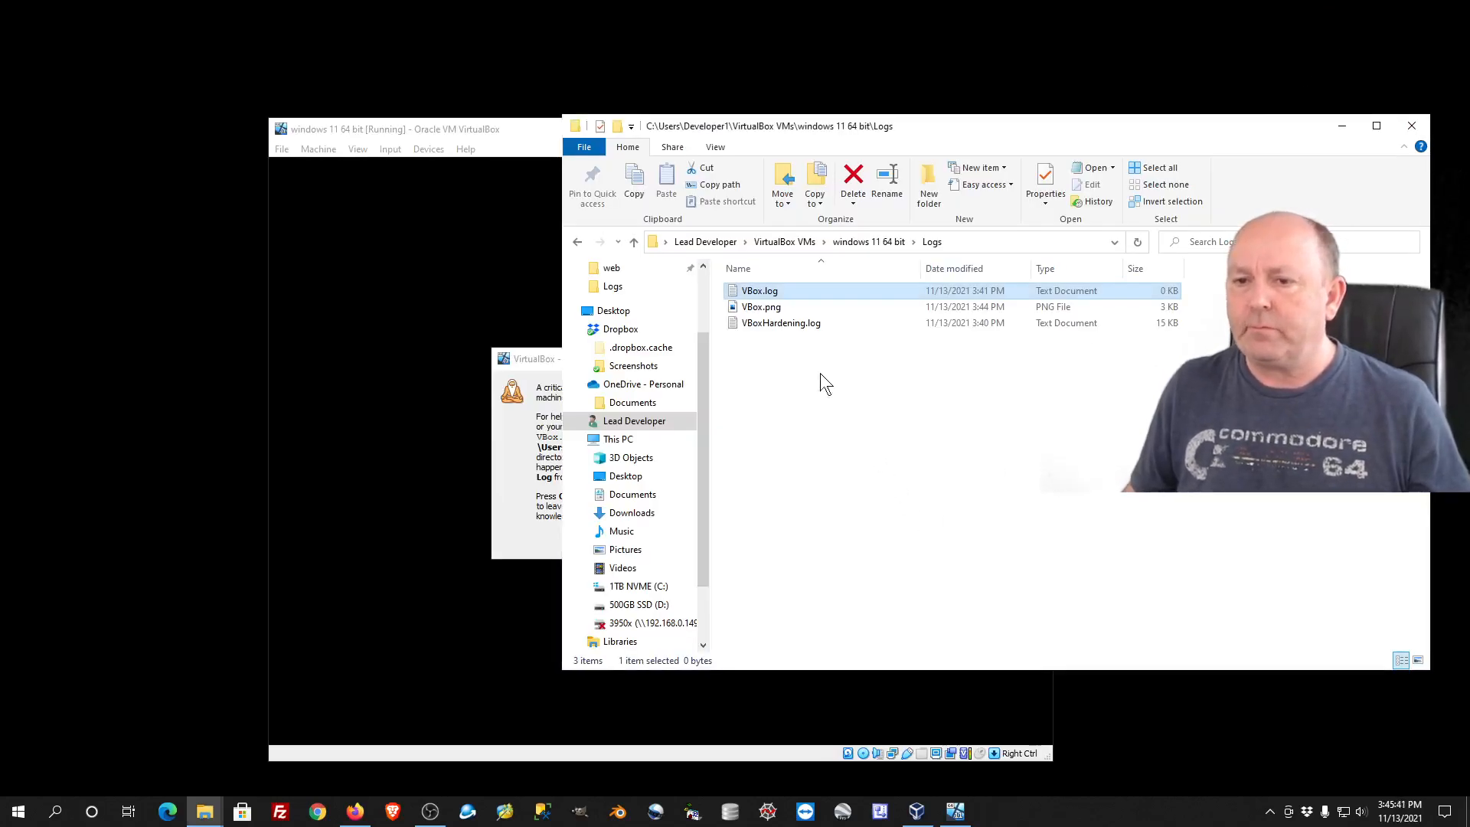
View the VBox.png screenshot from the Logs folder, and power off the crashed virtual machine from the Guru Meditation error
double_click(774, 307)
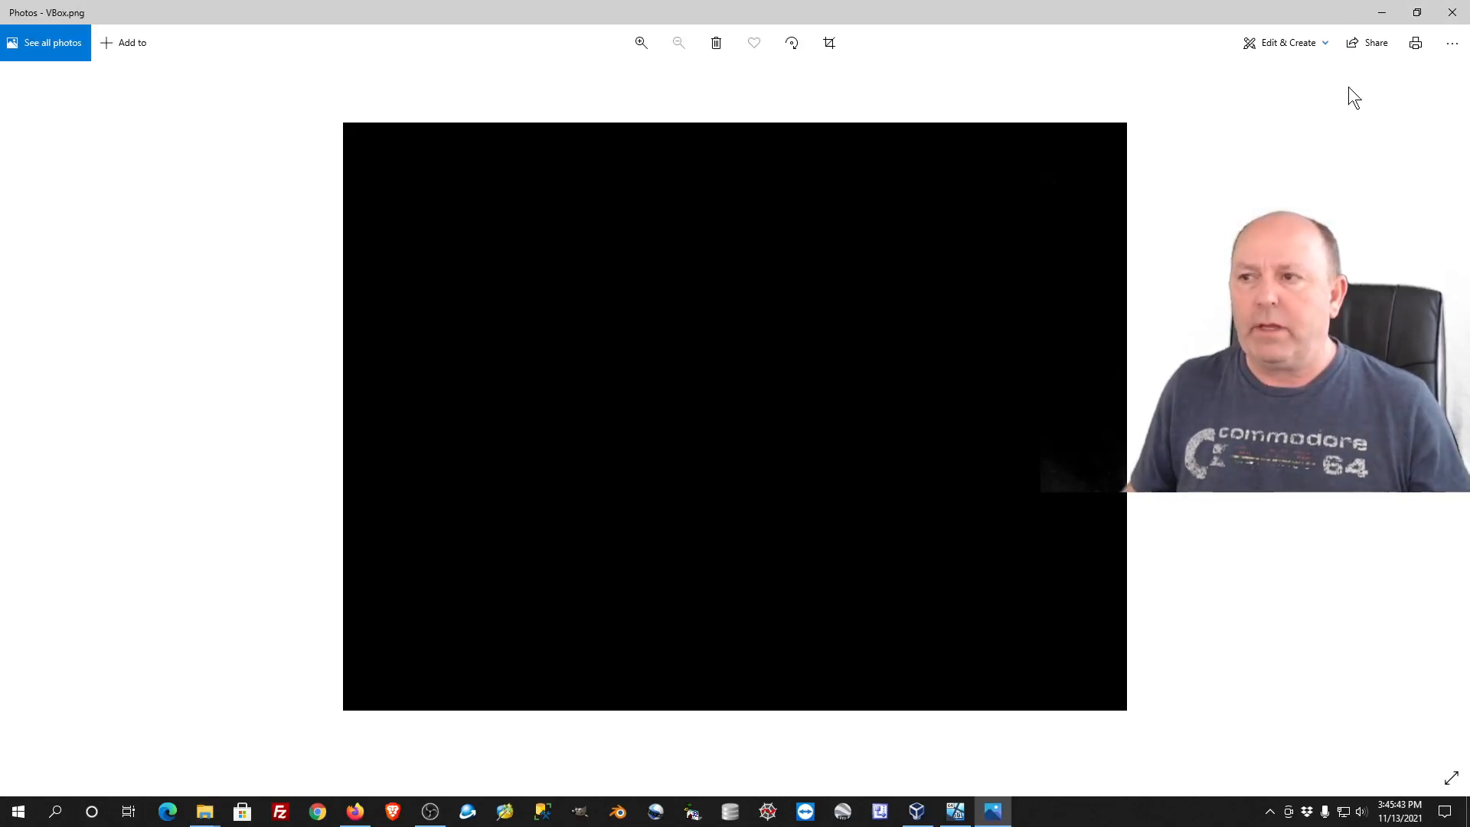
click(1452, 12)
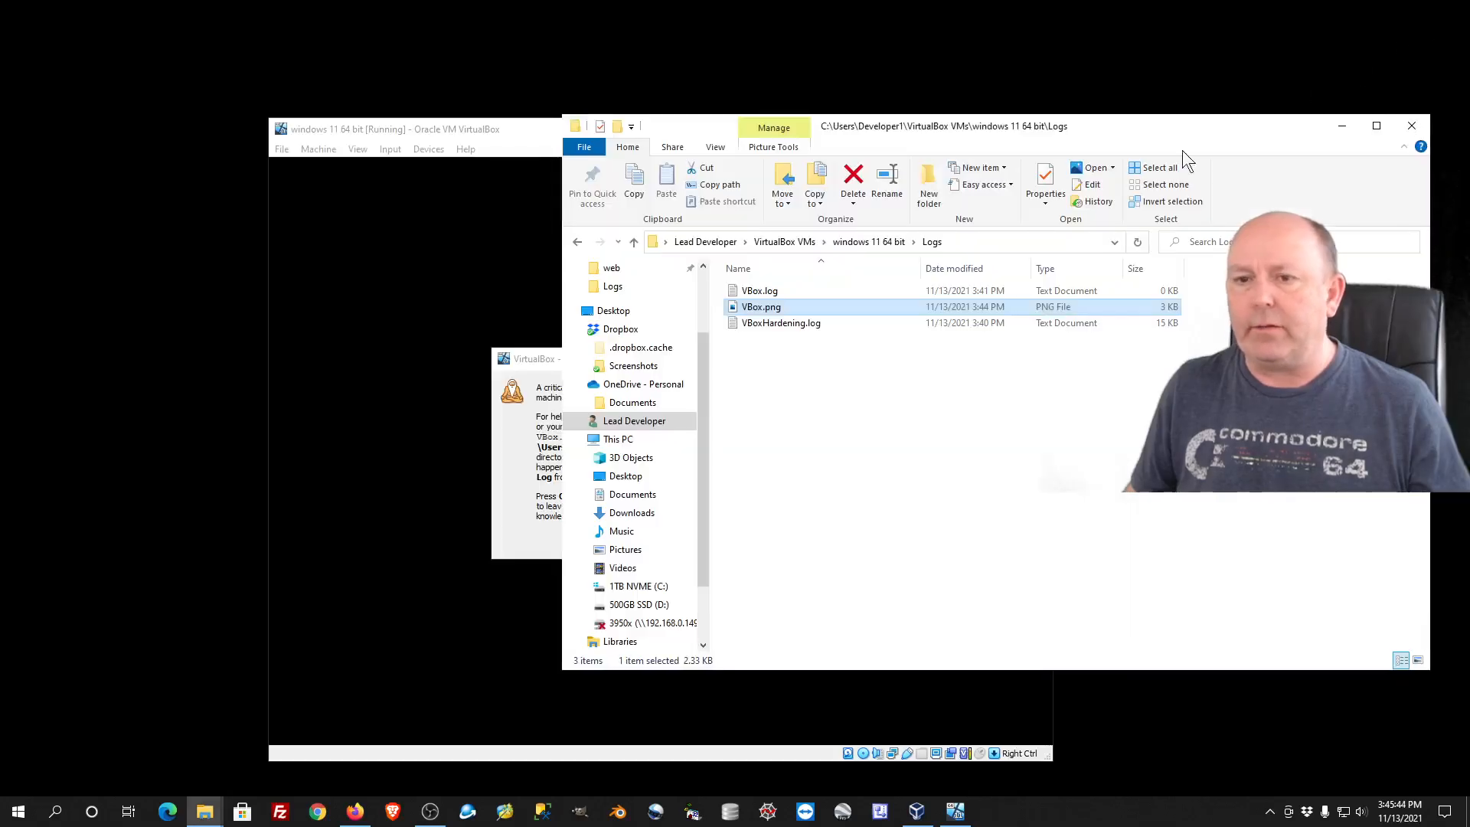
click(522, 357)
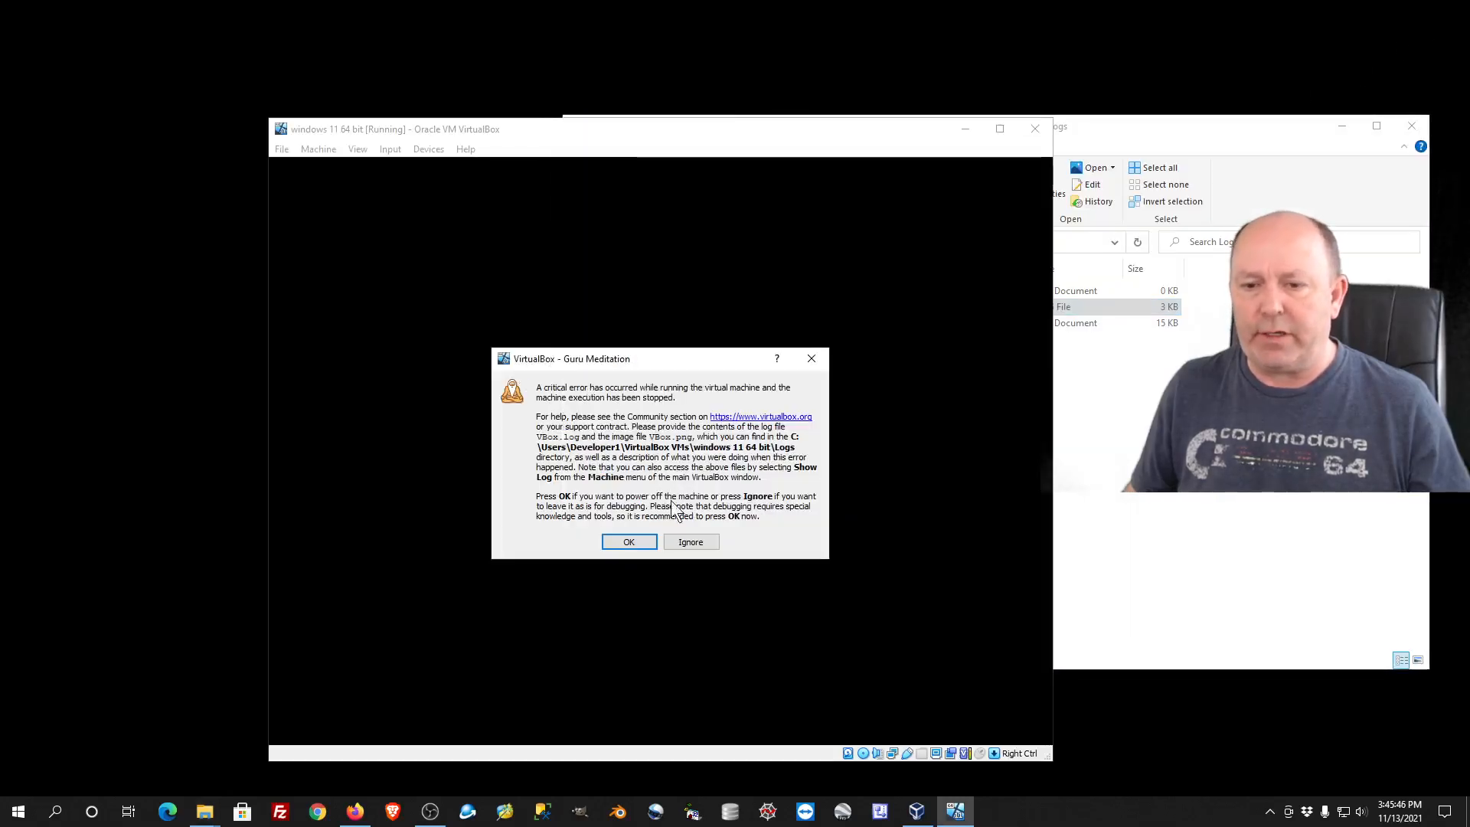
click(629, 542)
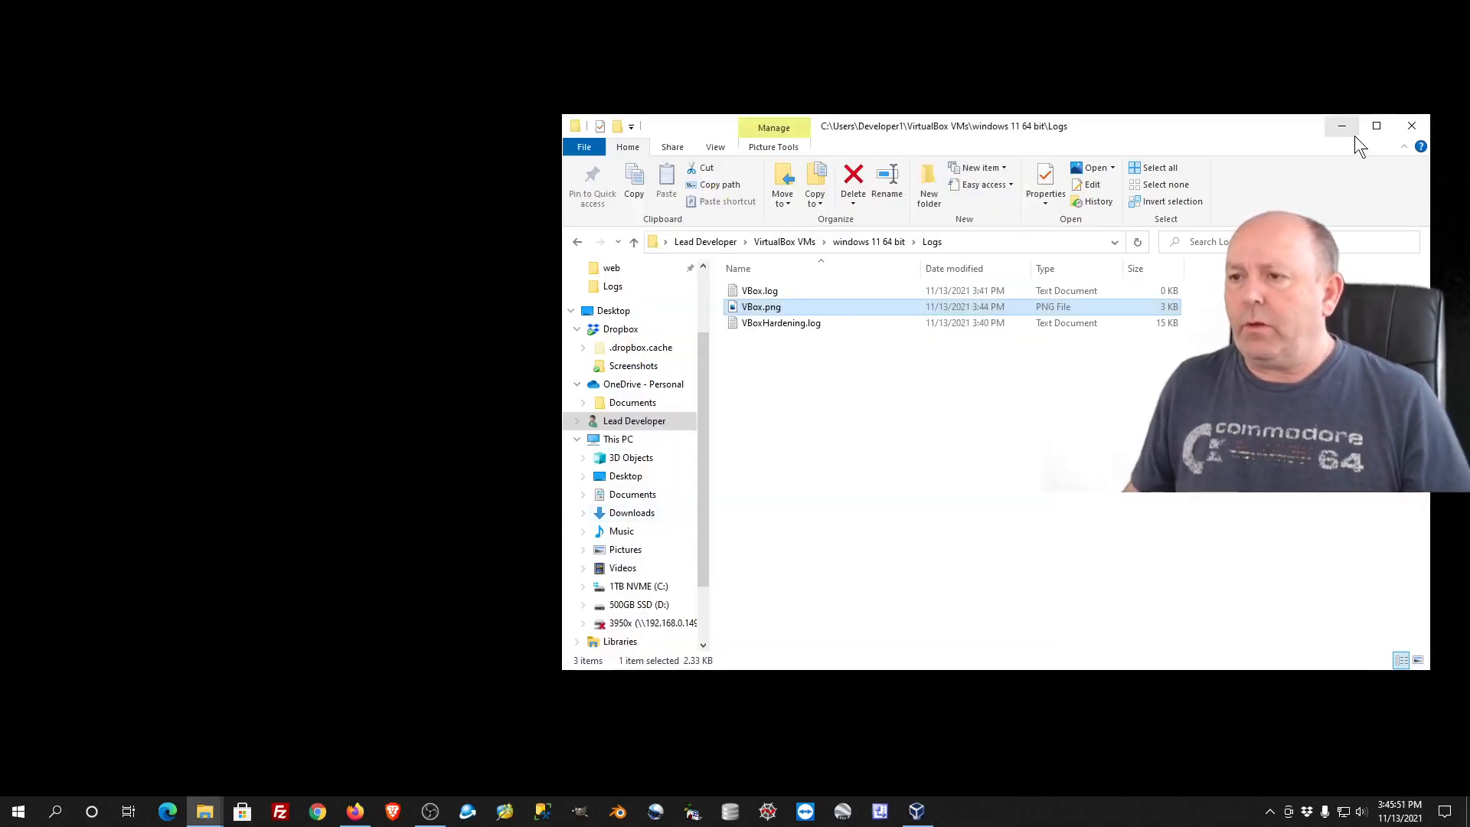
Set the windows 11 64 bit machine's USB controller to USB 2.0 (OHCI + EHCI) in VirtualBox Manager
click(916, 811)
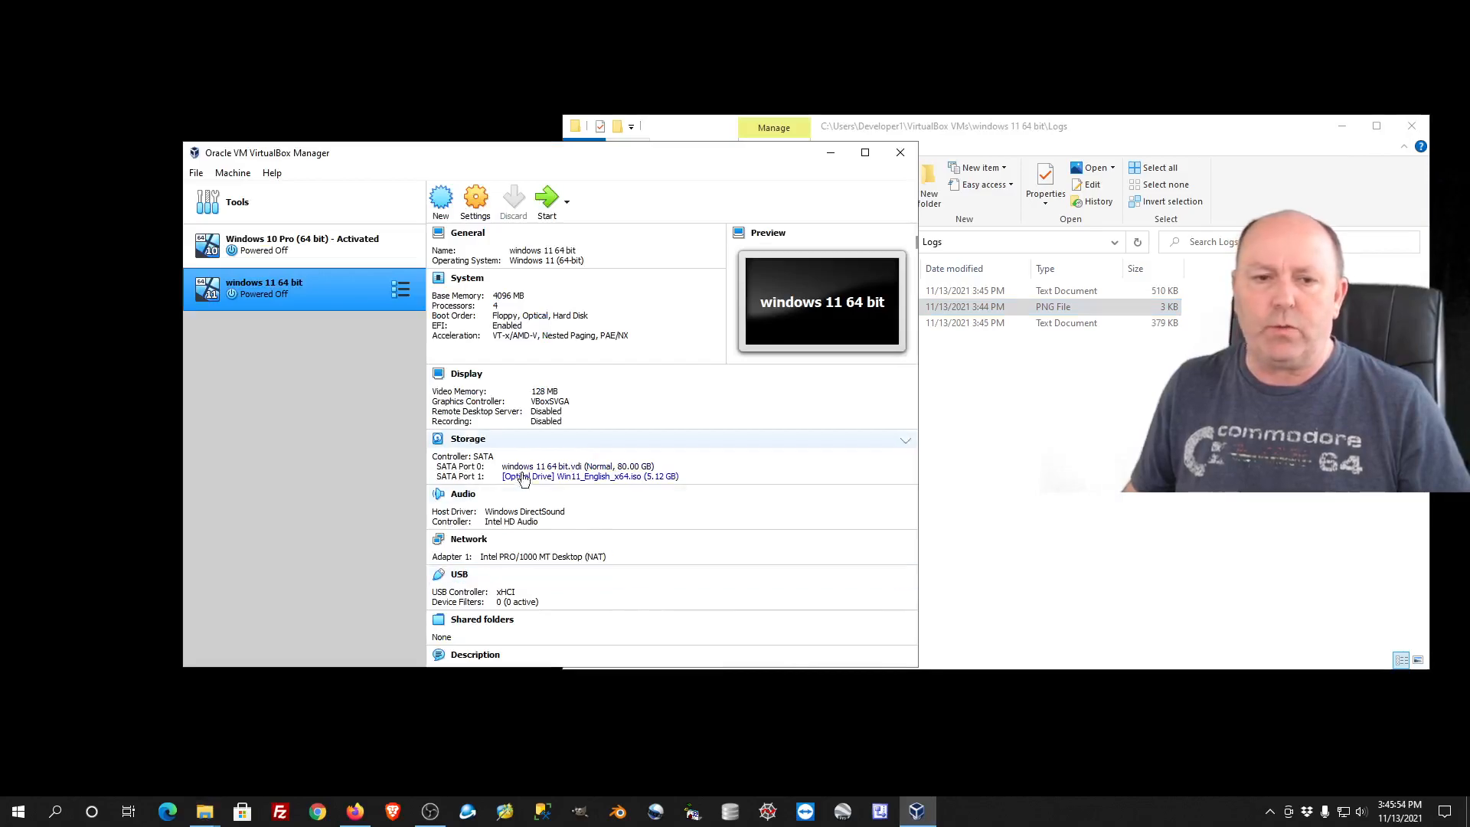
click(469, 203)
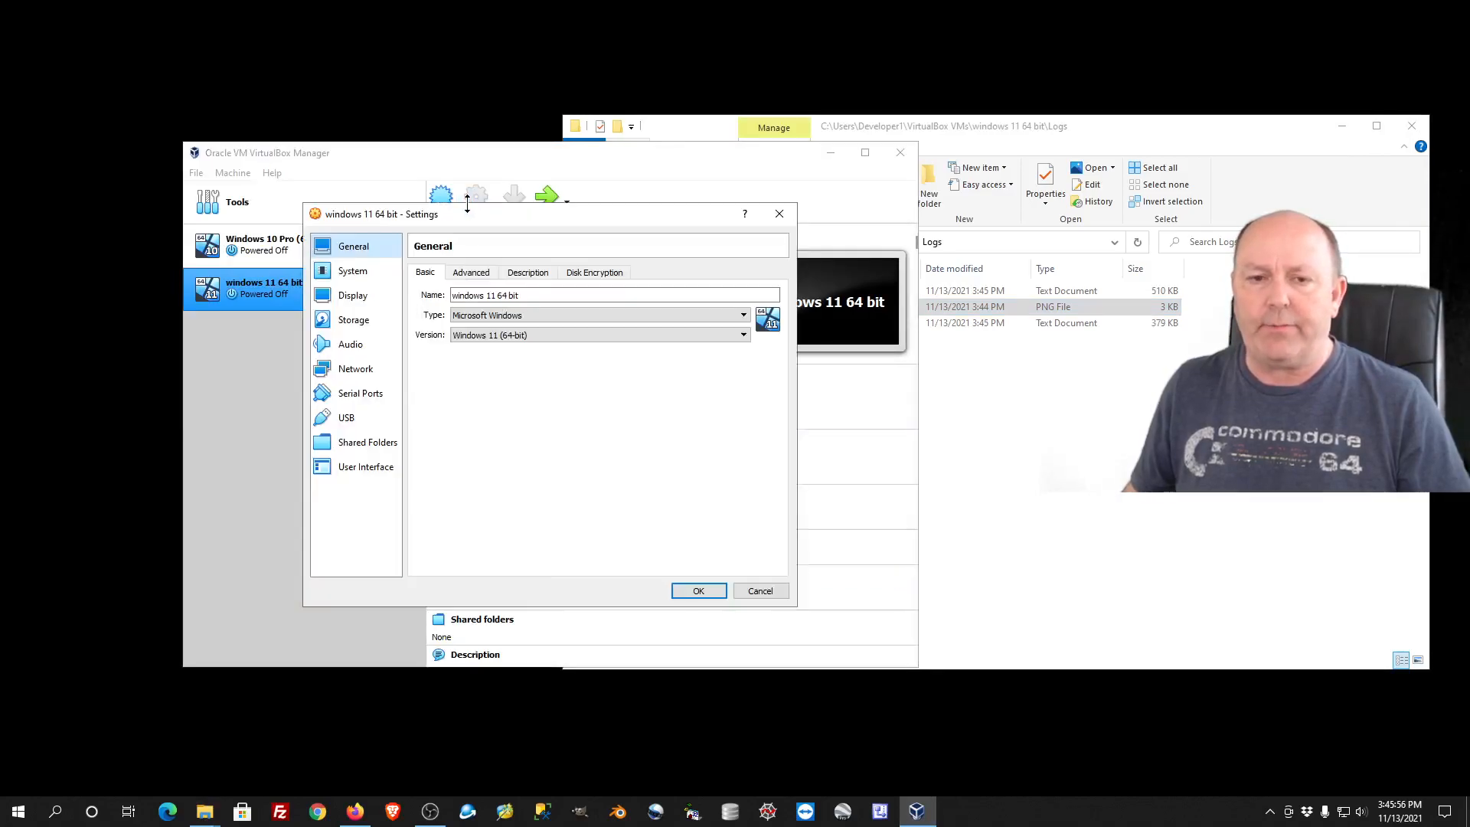
click(350, 419)
click(529, 305)
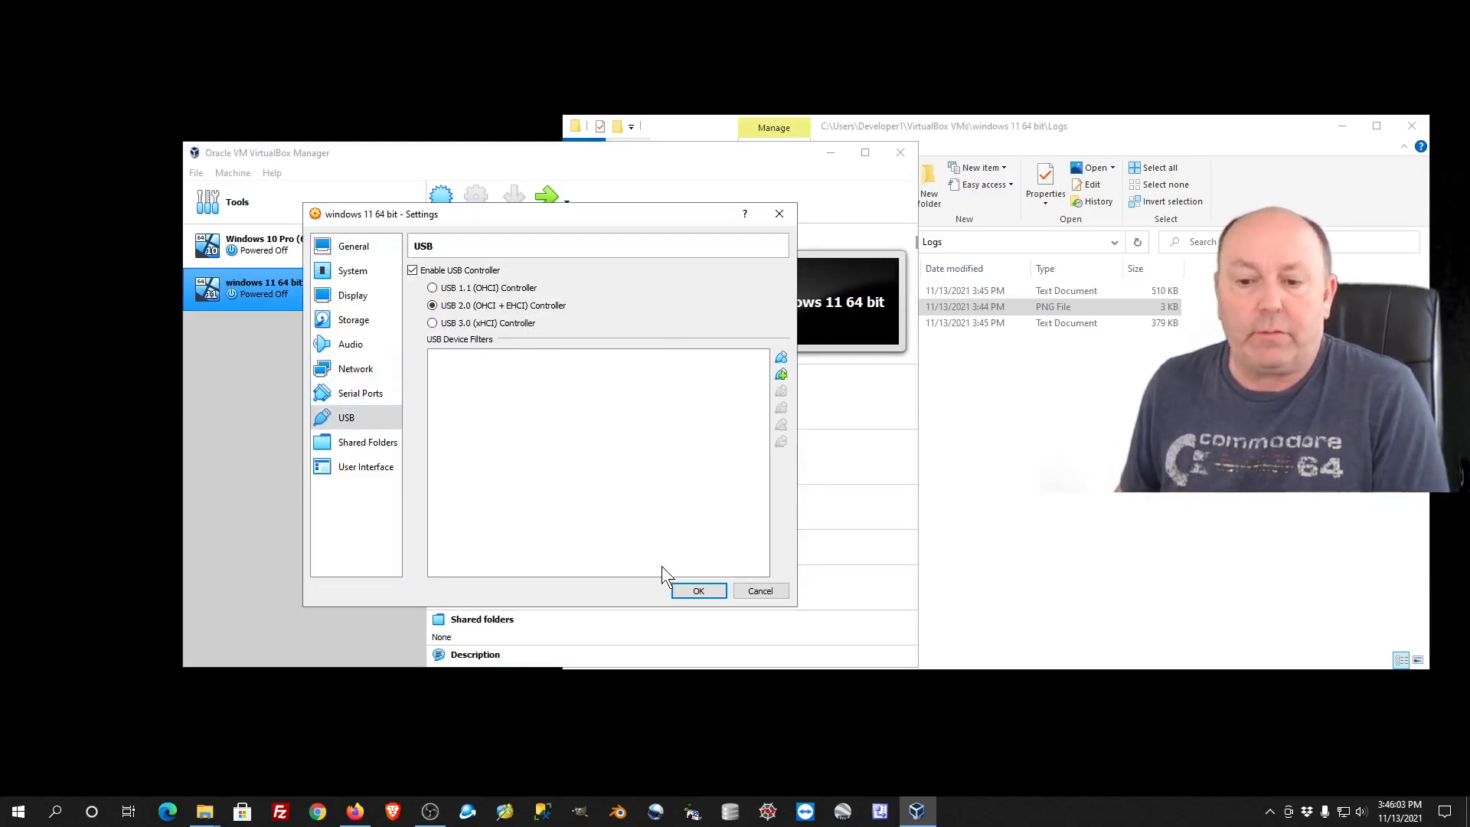
click(681, 590)
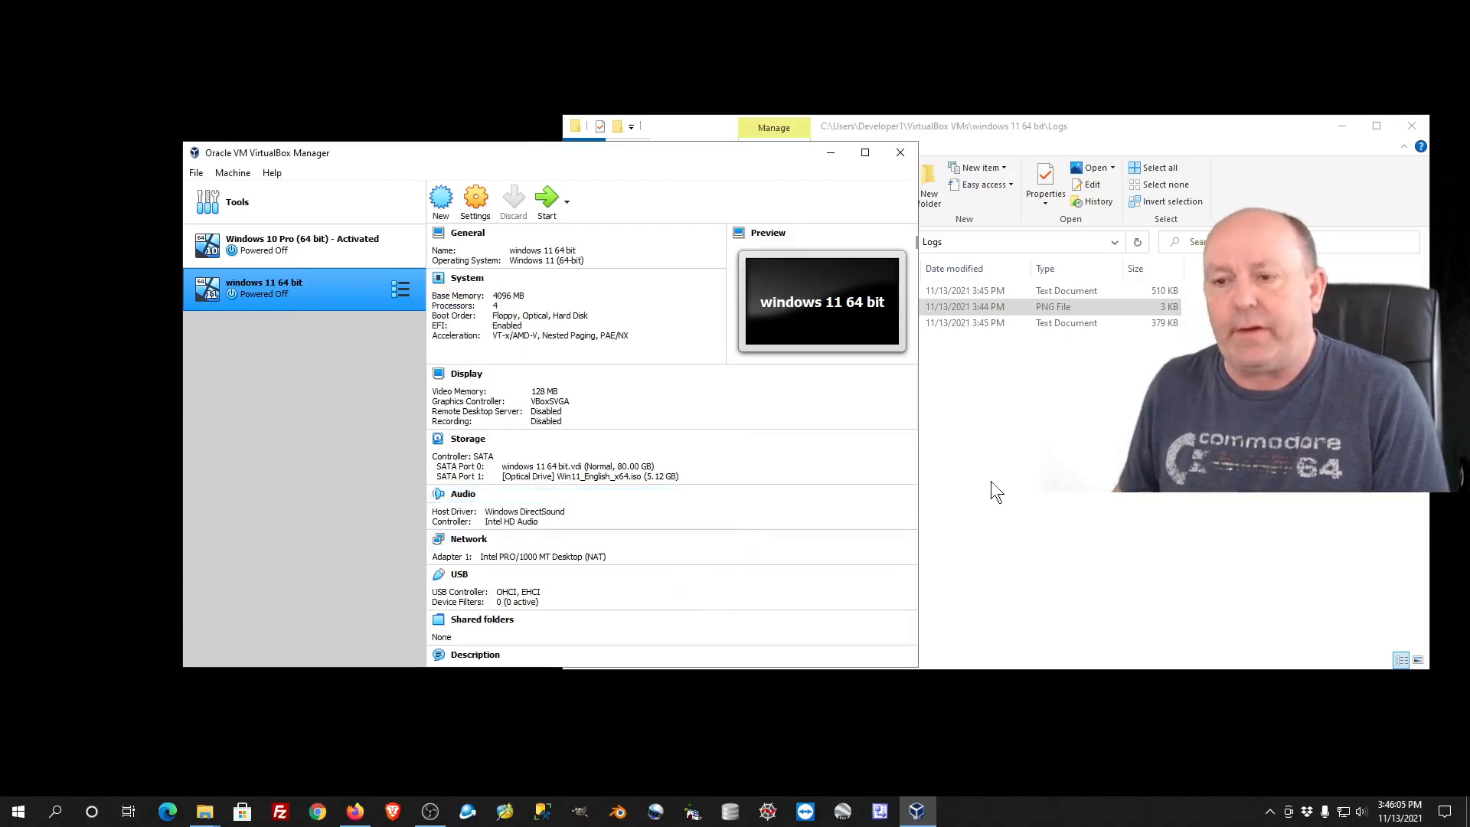
Reopen VBox.log and search it for a run of exclamation marks to locate the crash report
click(982, 296)
double_click(945, 290)
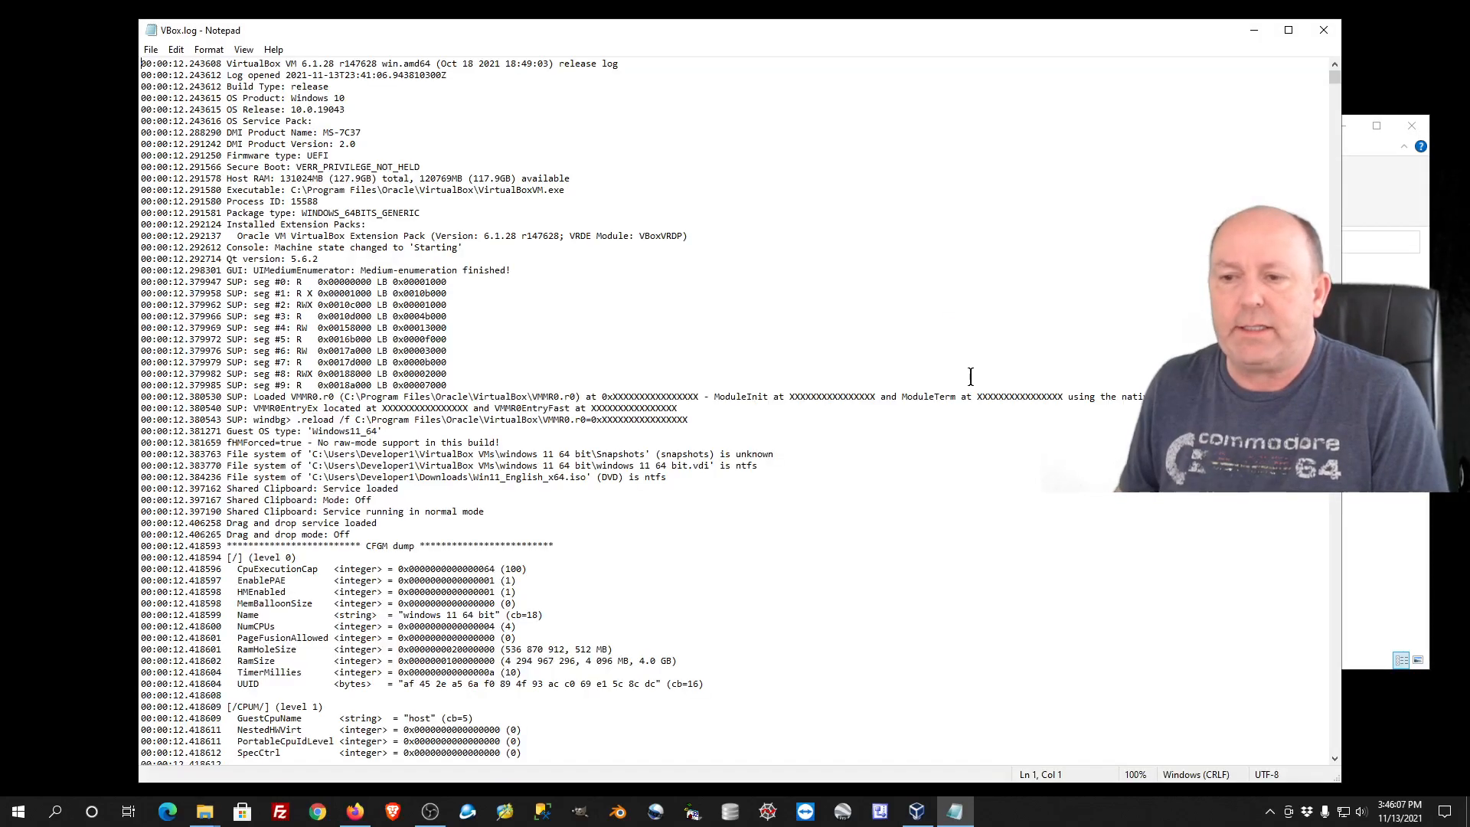
drag(1335, 86, 1297, 595)
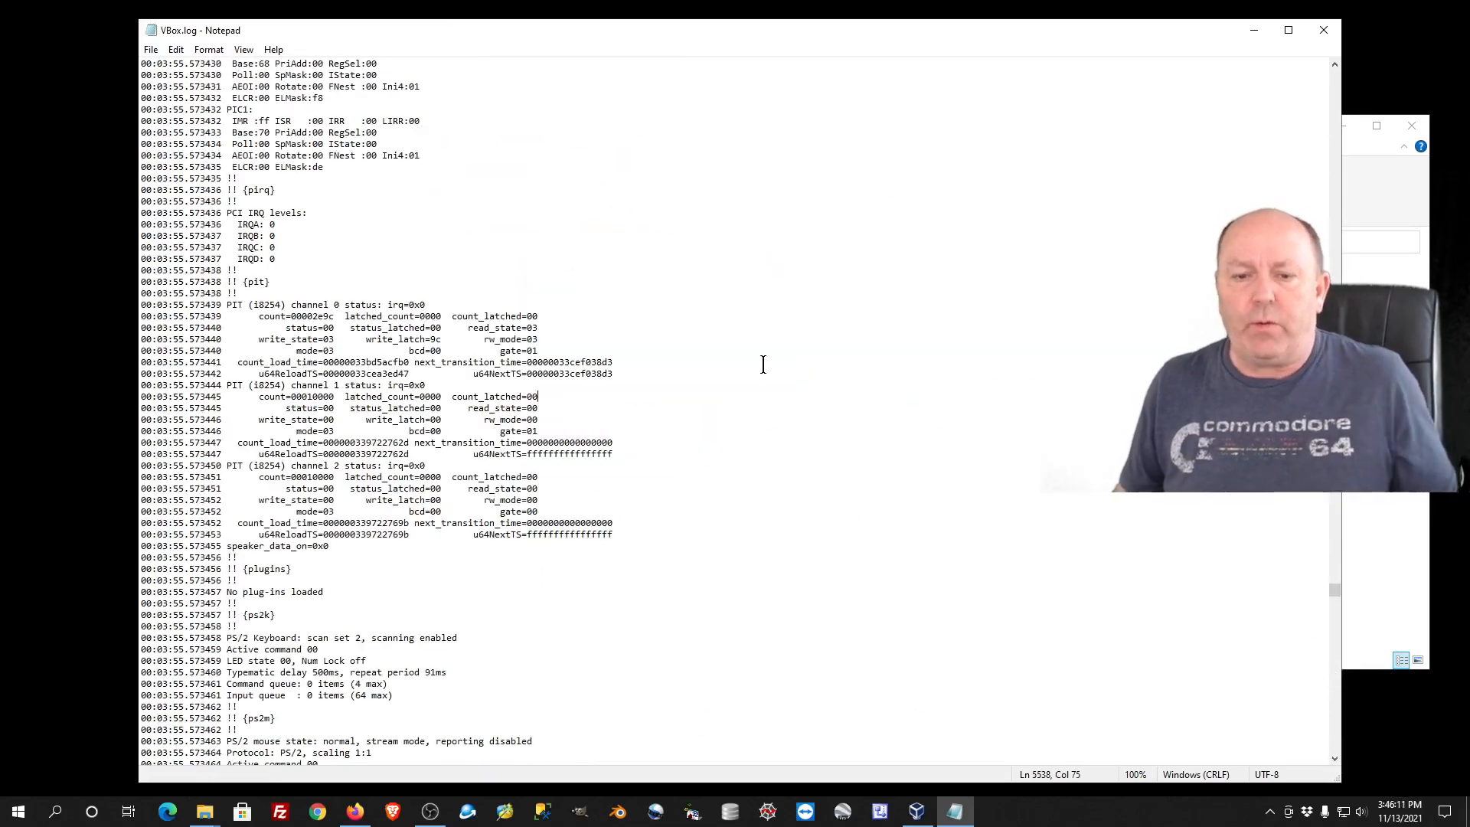
key(ctrl+f)
text(!!!!!!!!!!!!!!!!)
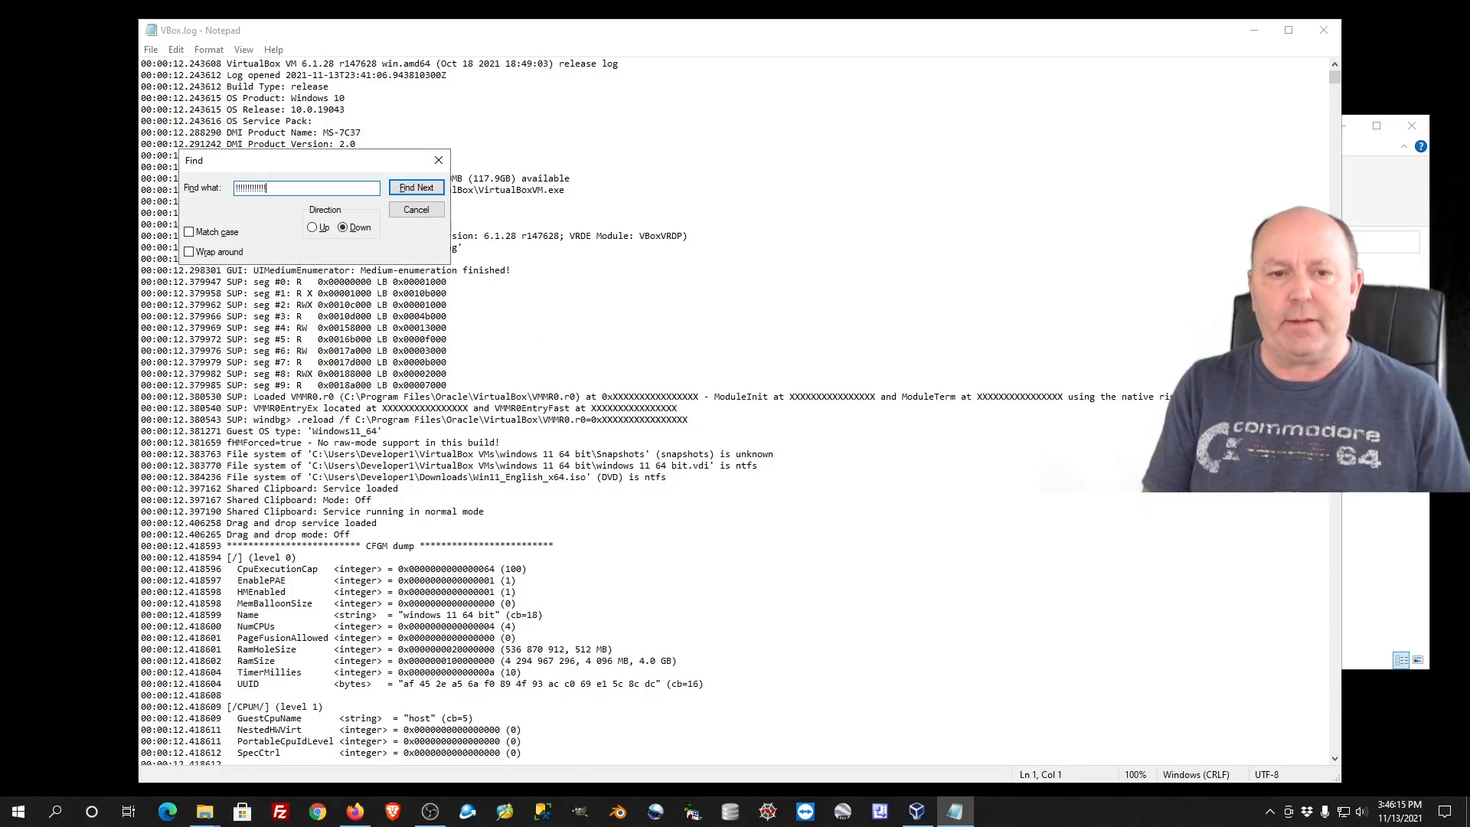
key(Return)
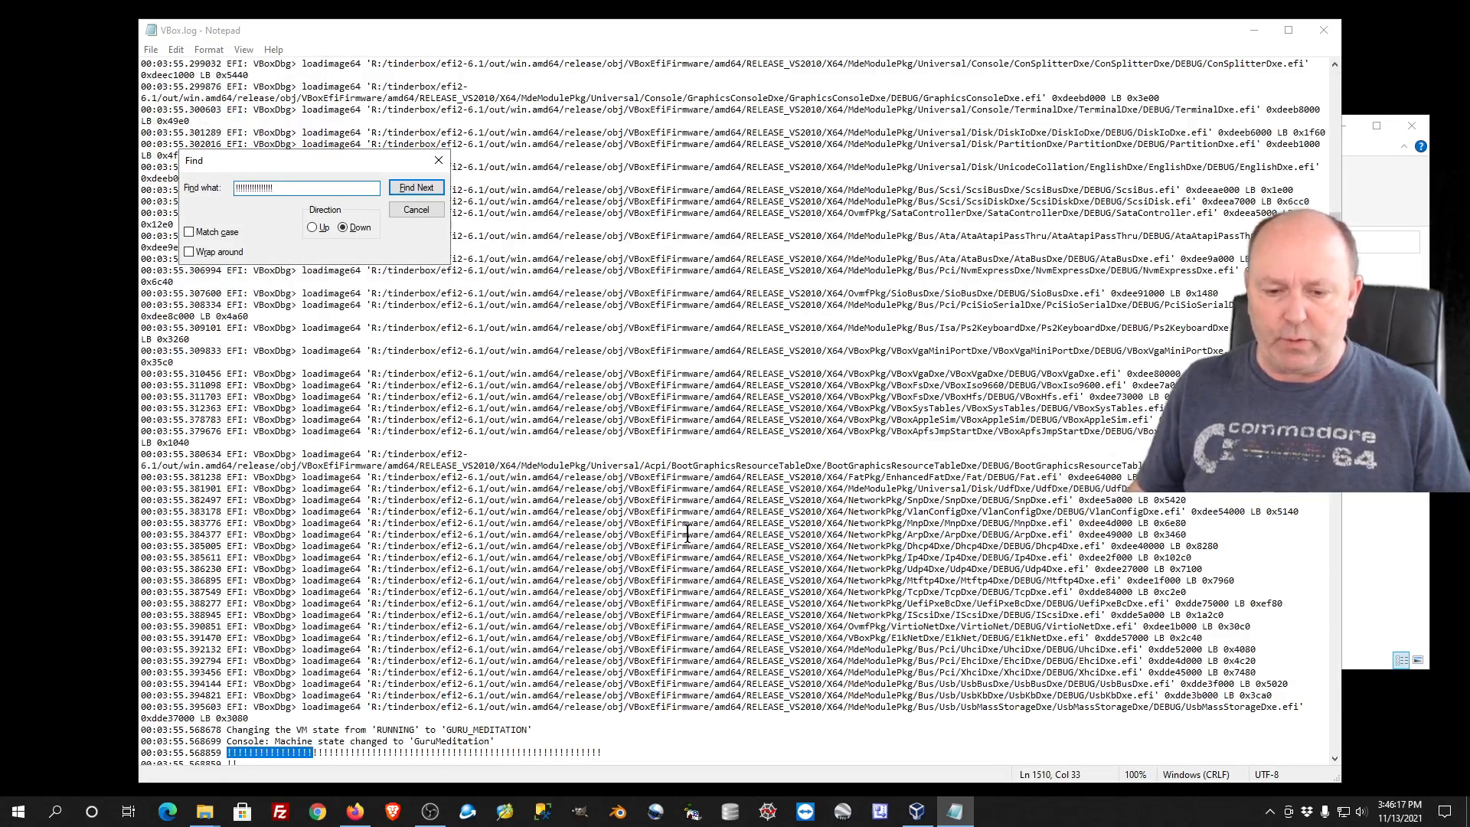
Go through the remaining exclamation-mark matches to the end of the crash report, and close the log and the Logs folder
scroll(687, 536, down, 5)
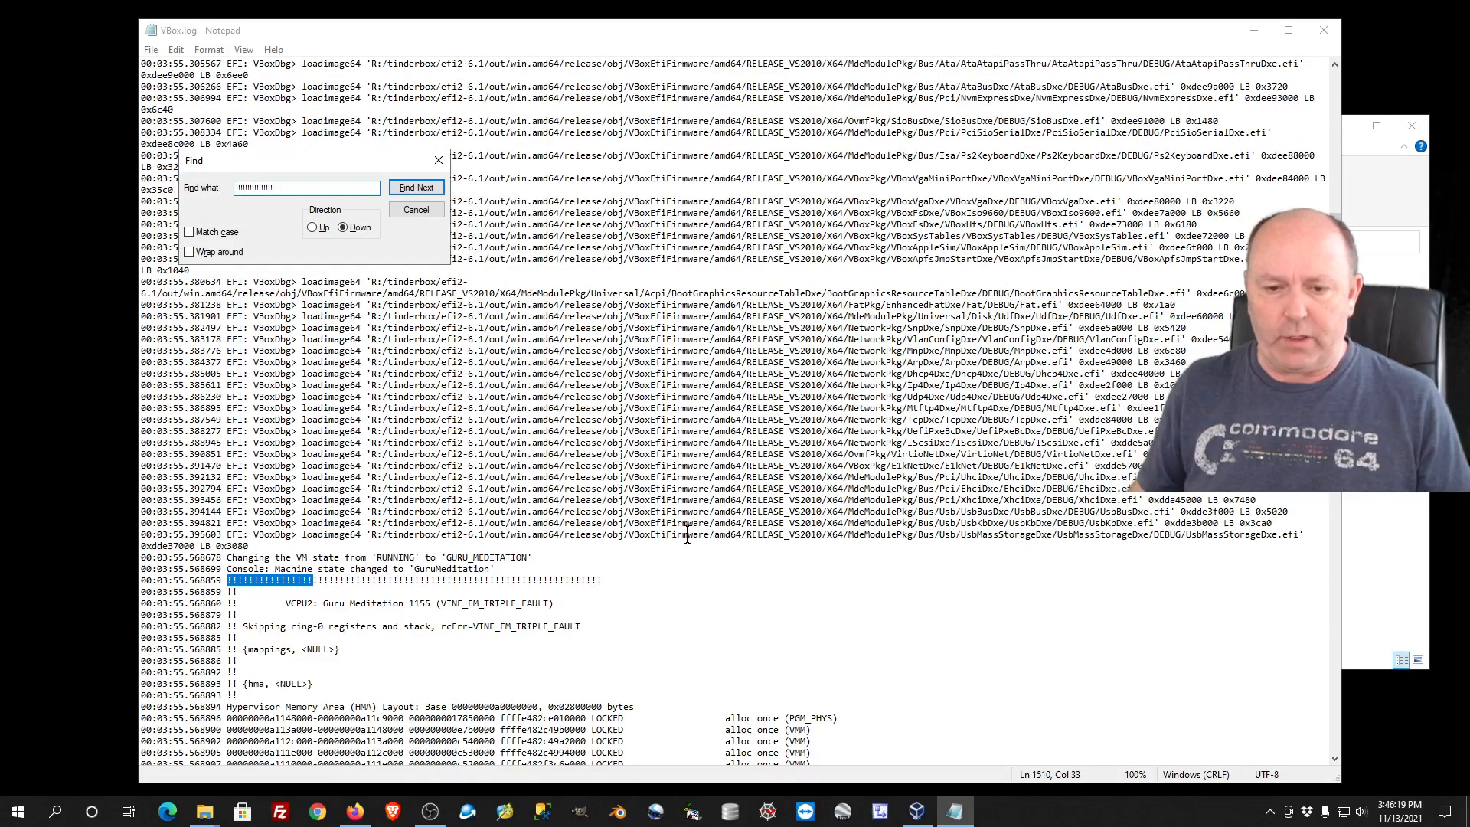
key(Return)
key(Return)
key(Return)
key(Return)
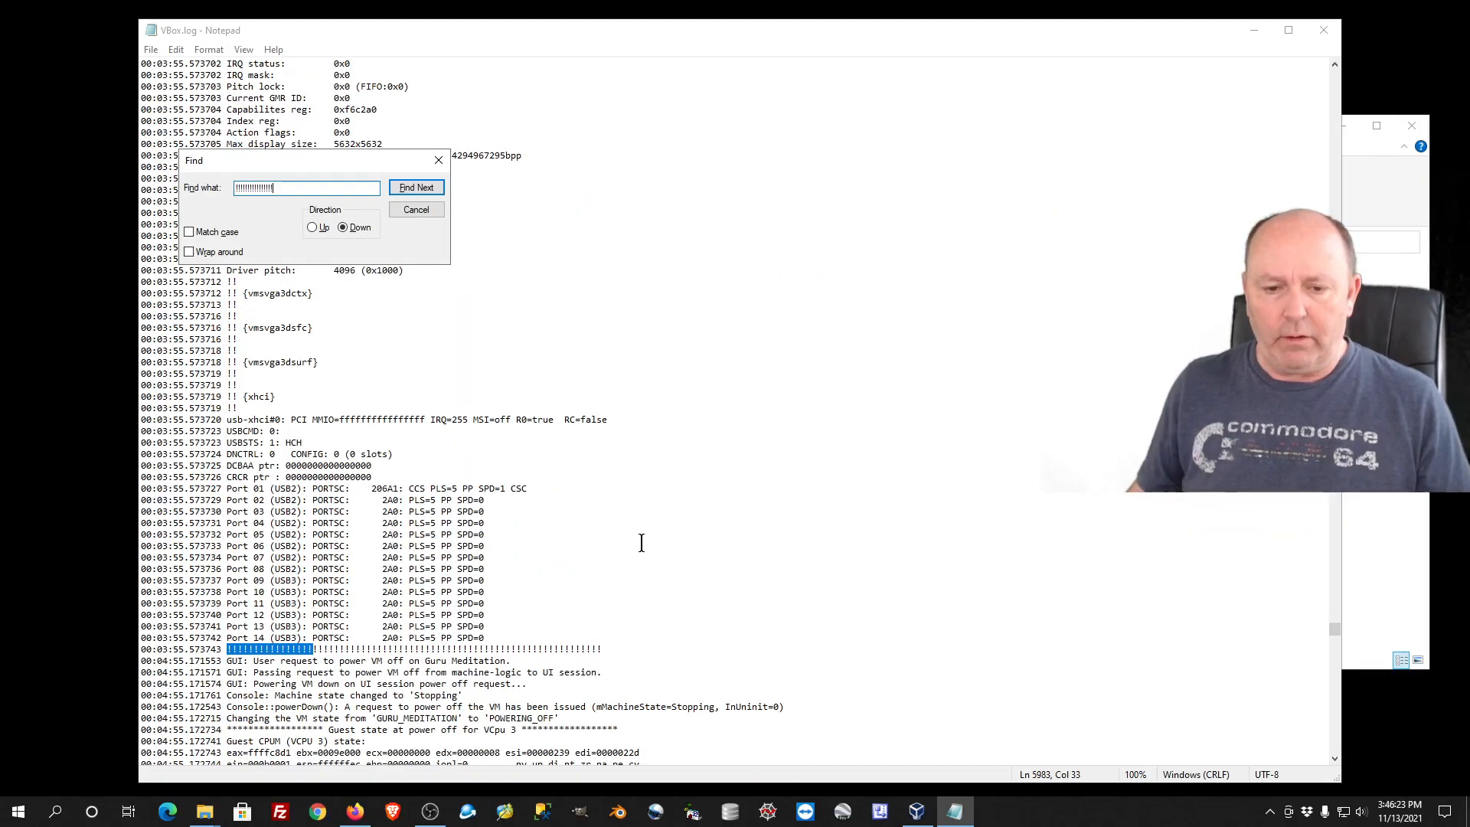
drag(288, 159, 718, 242)
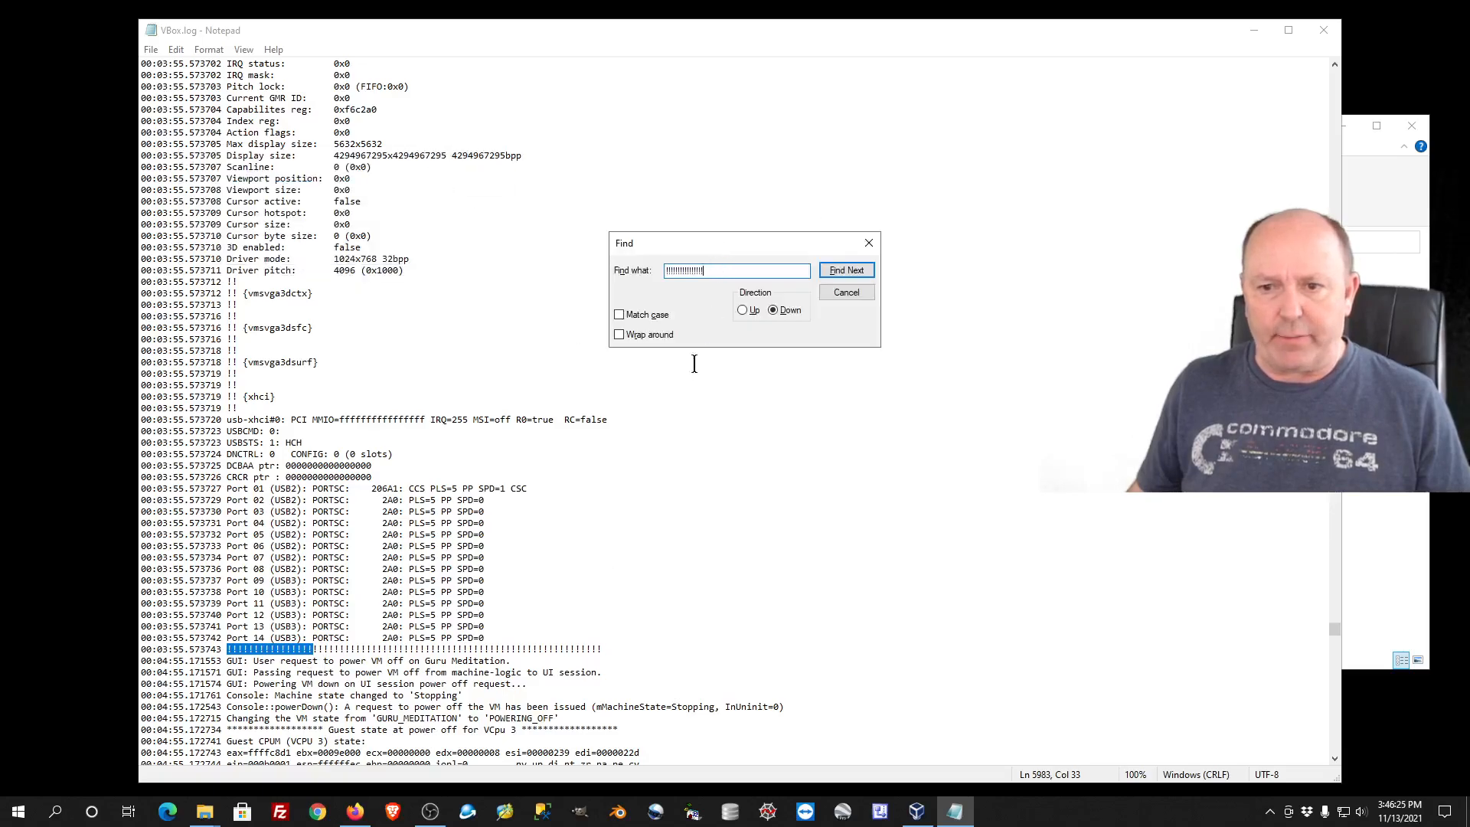
click(871, 292)
click(1324, 31)
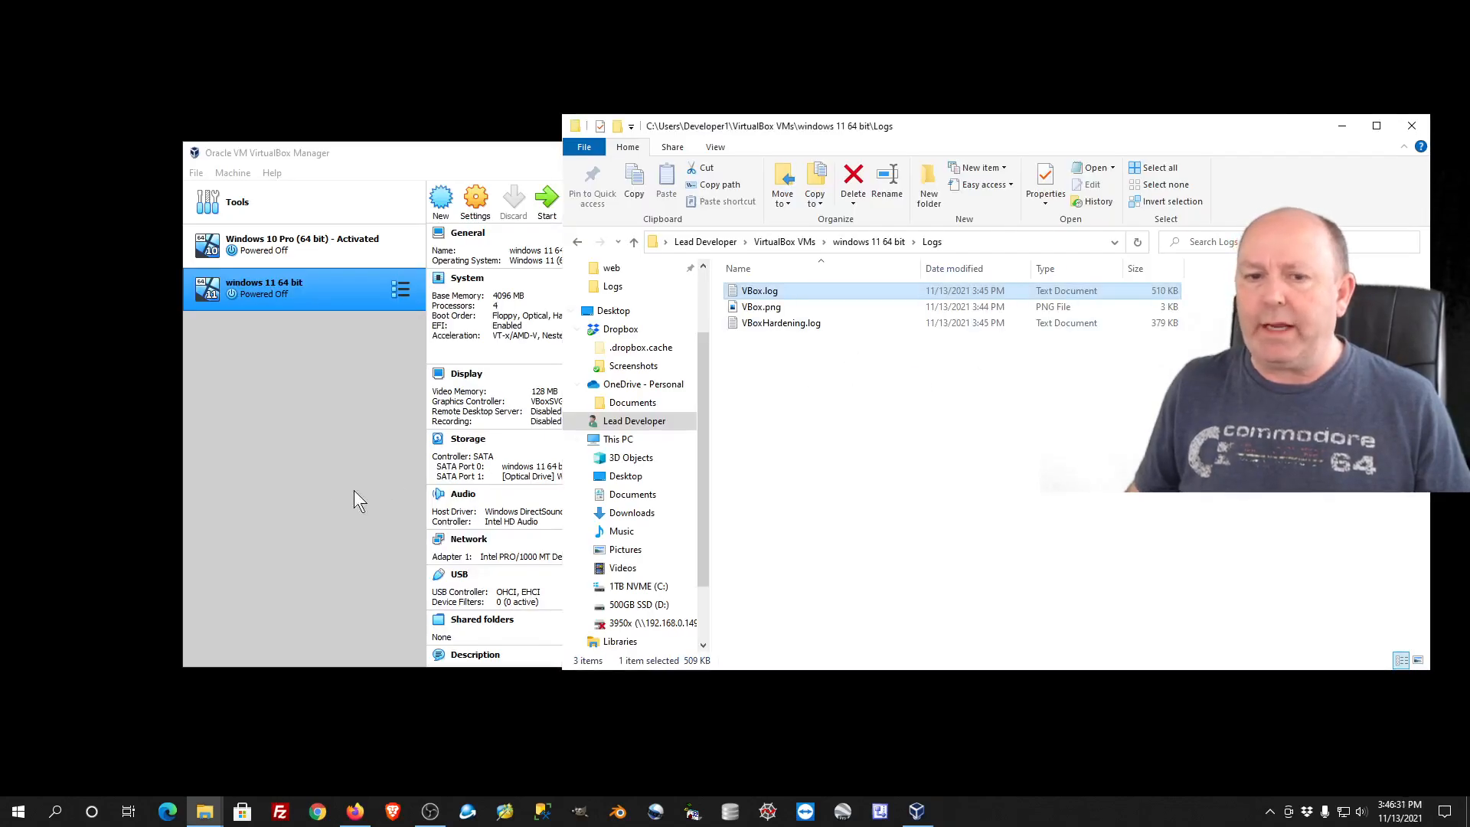
click(1409, 129)
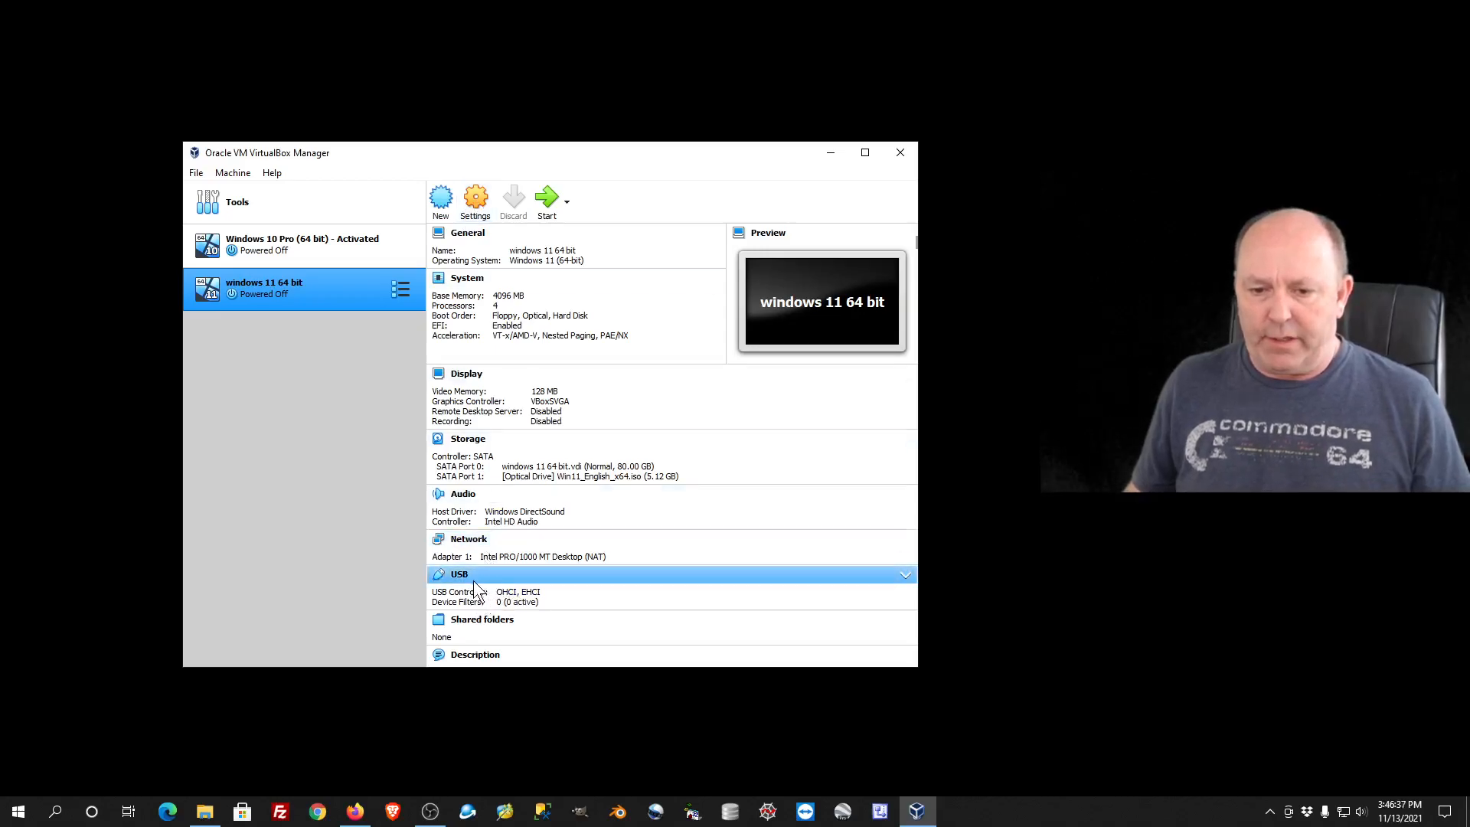
Check the windows 11 64 bit machine's USB controller choice in its settings
click(474, 202)
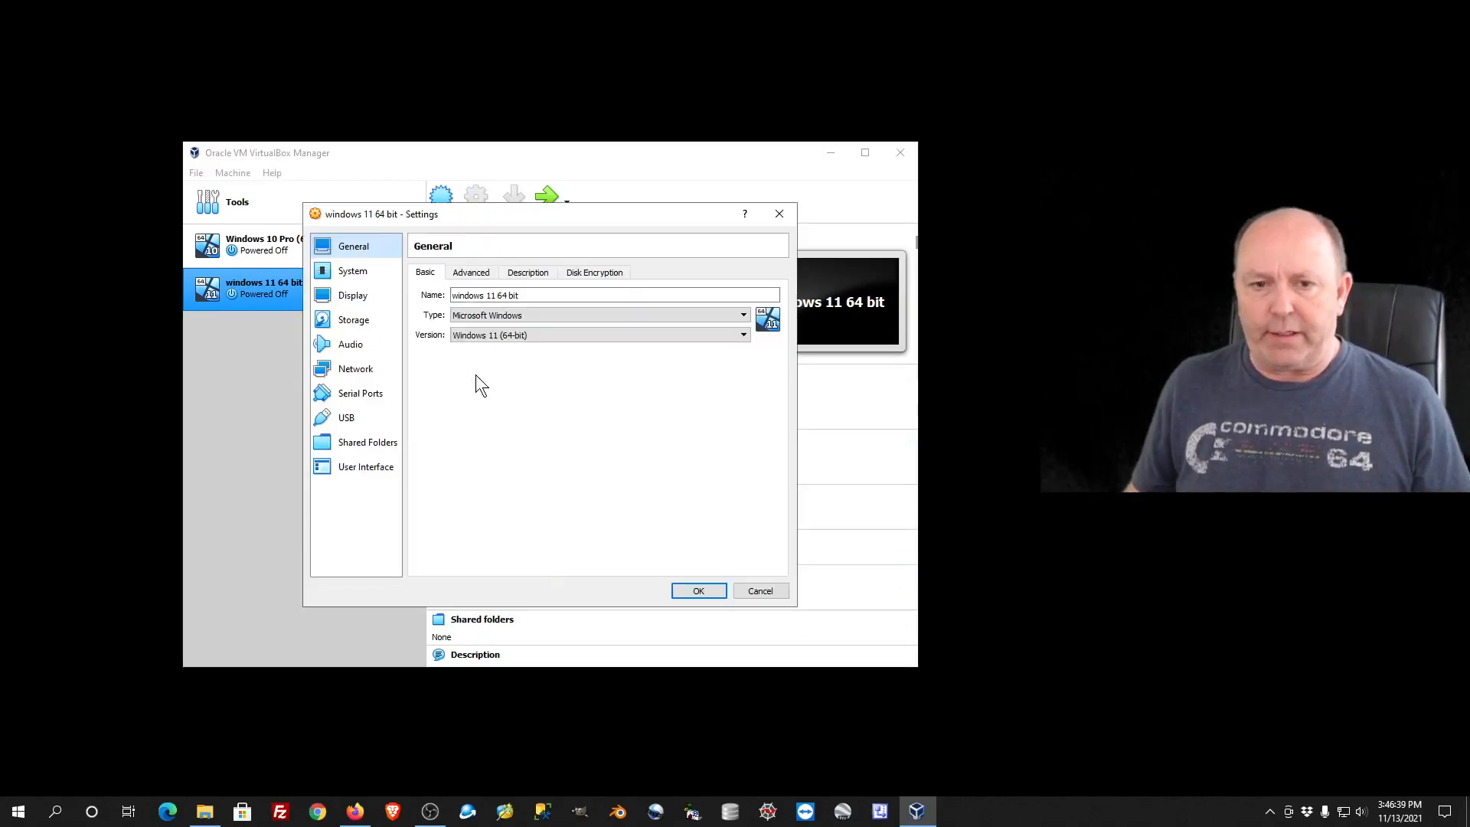
click(346, 417)
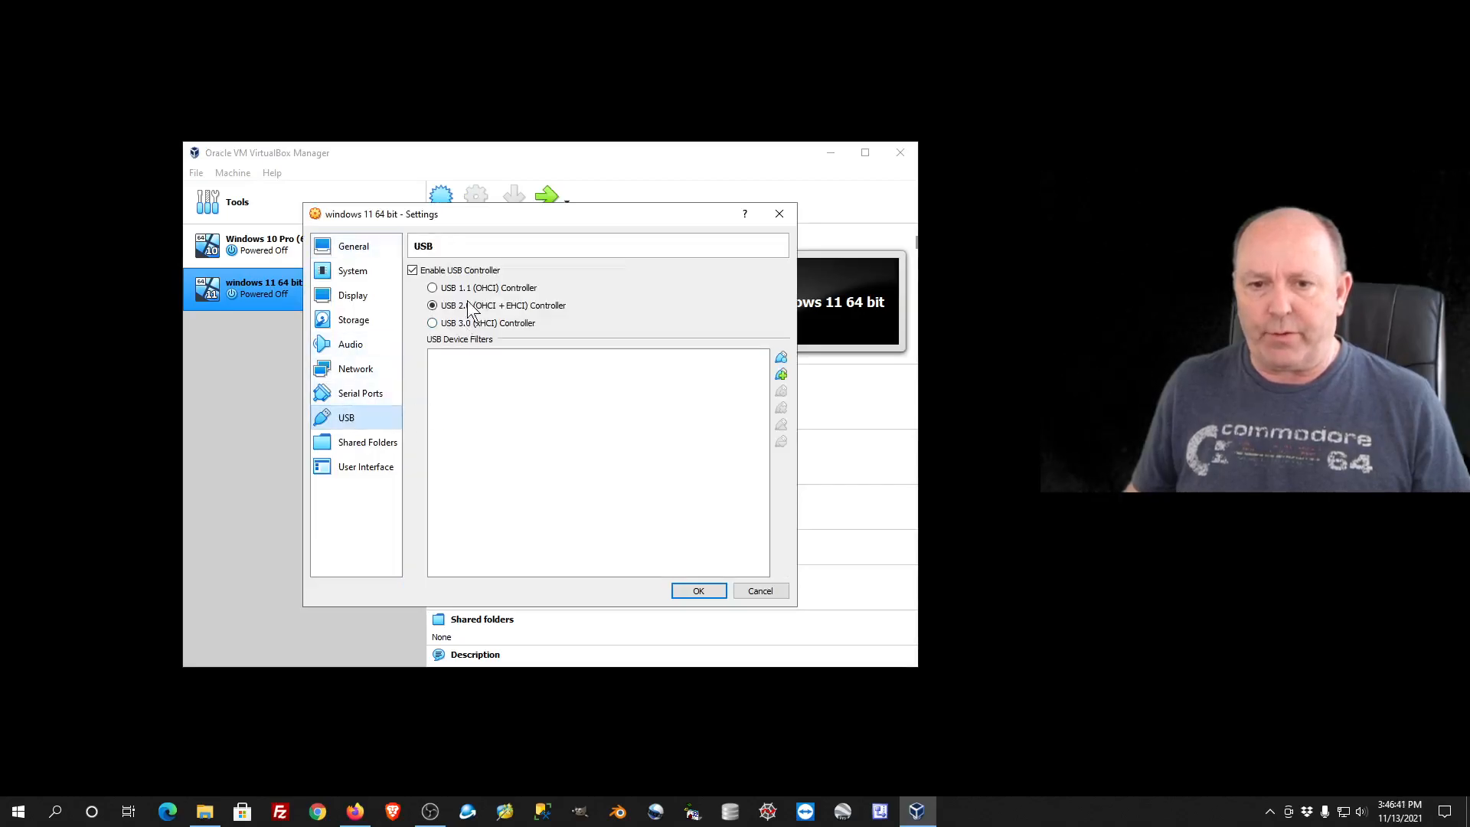
click(708, 590)
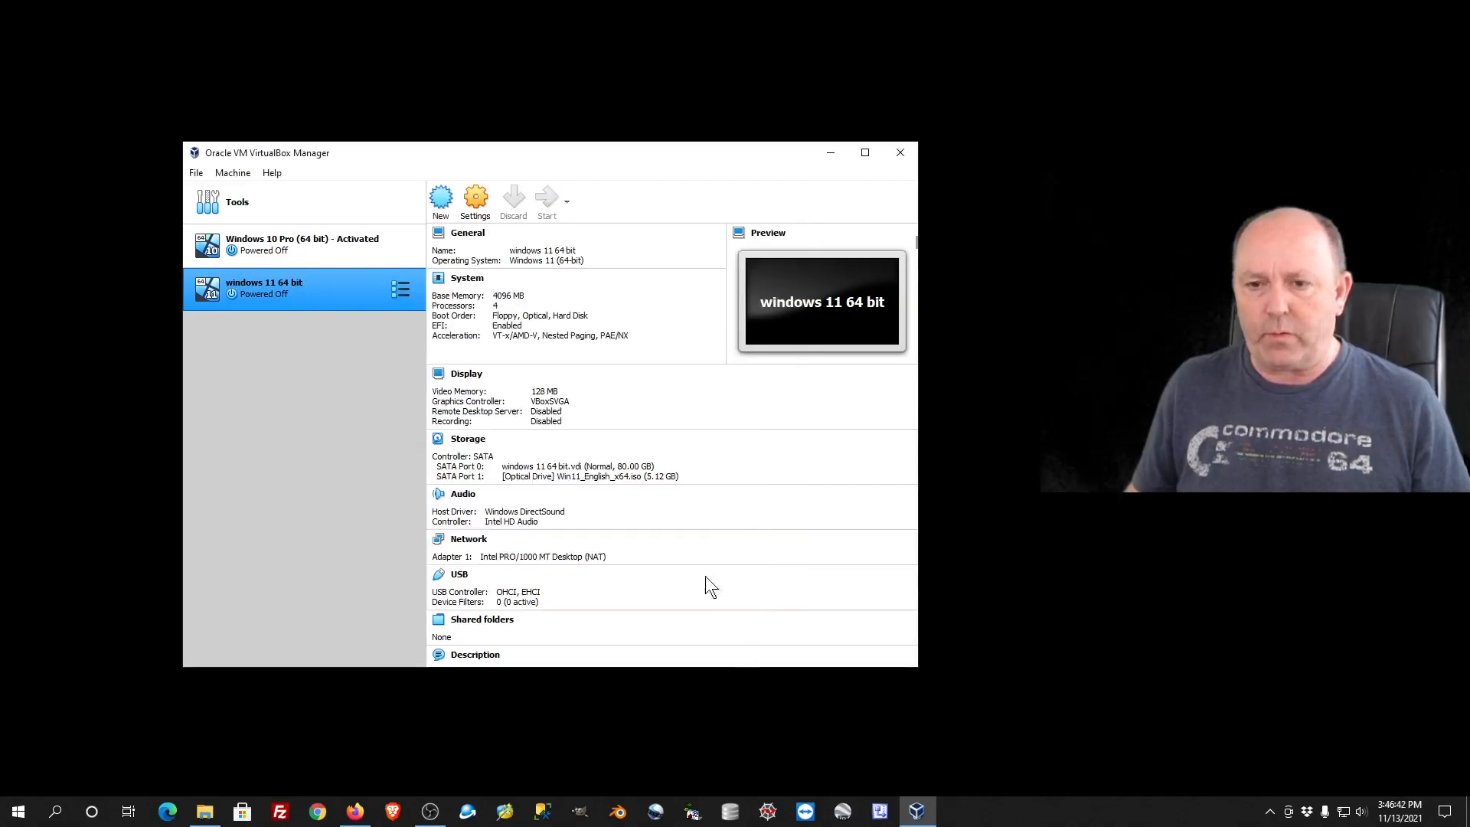
Reopen VirtualBox Manager, start the windows 11 64 bit machine to continue Windows Setup, and minimise the manager
click(900, 154)
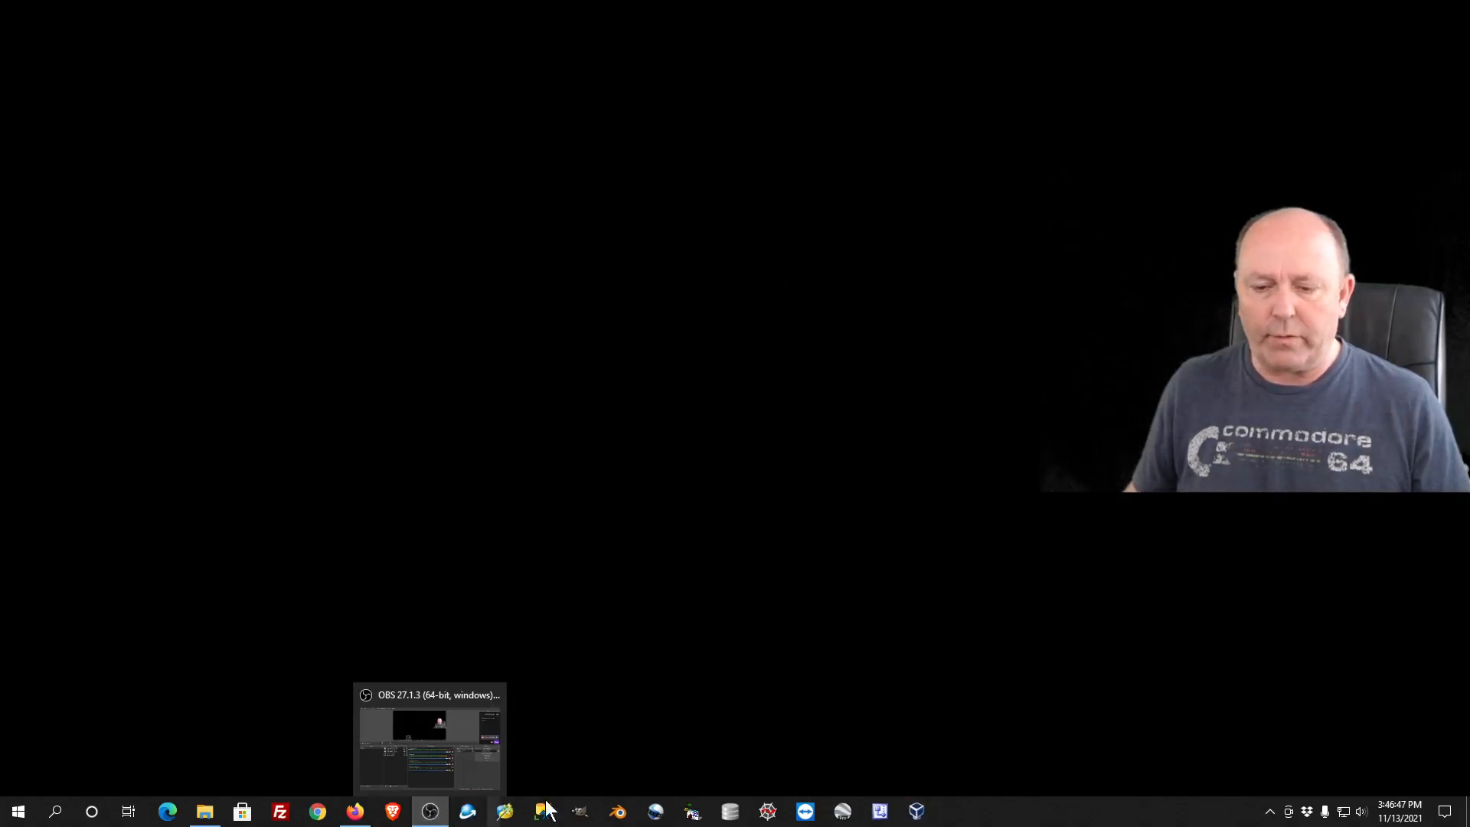
click(916, 811)
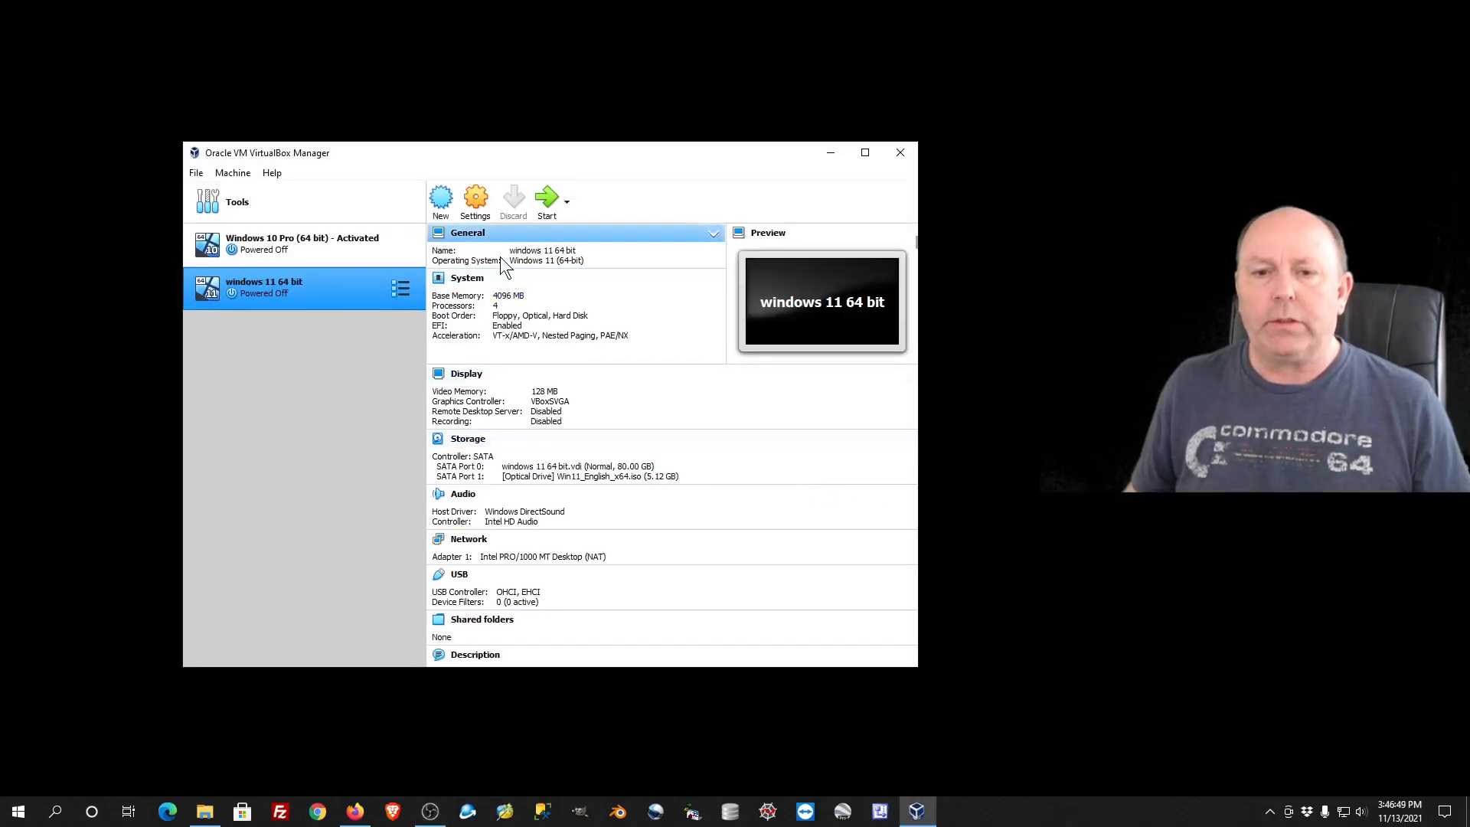
click(546, 199)
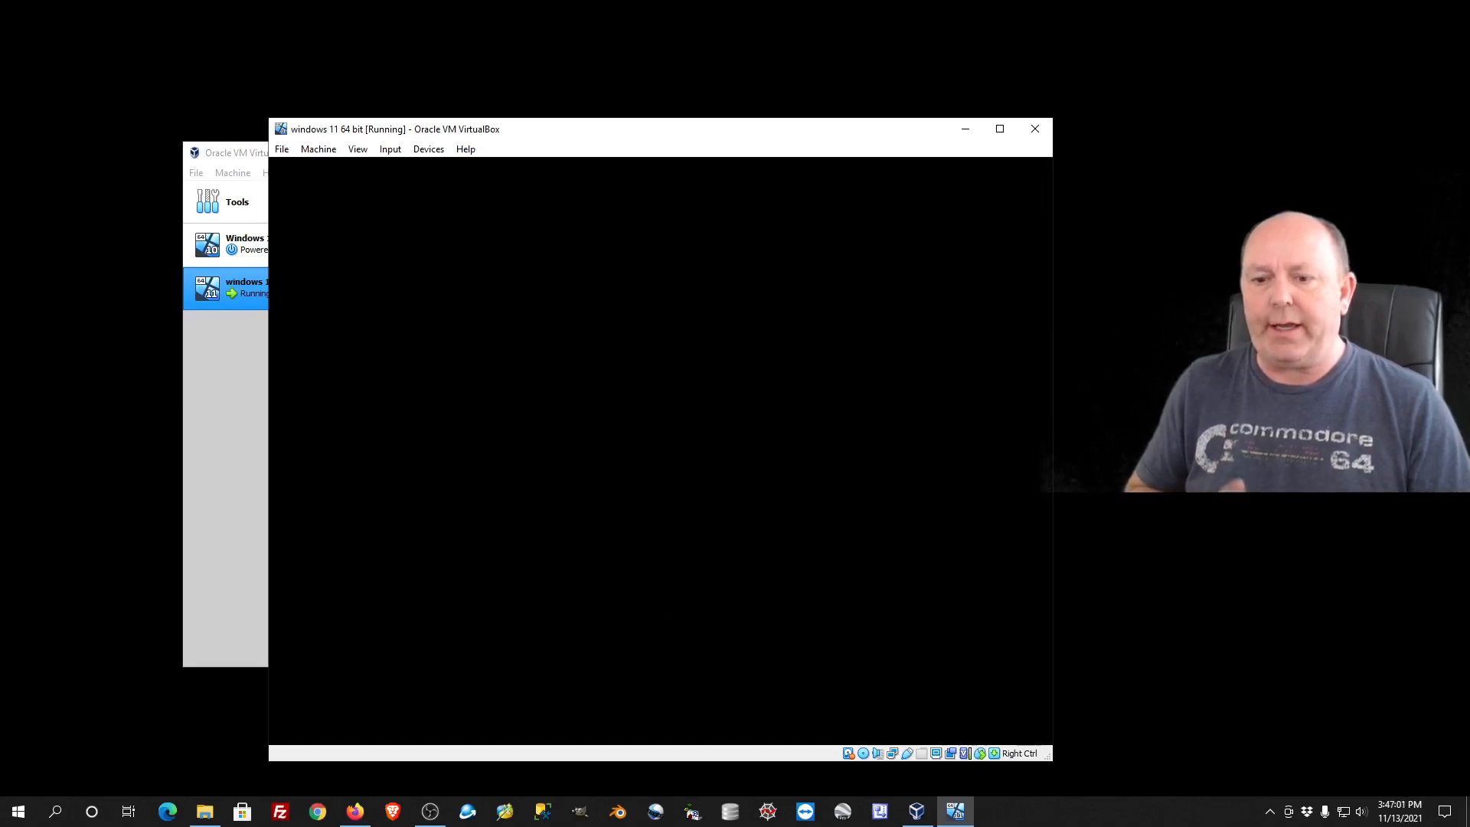
drag(743, 130, 705, 79)
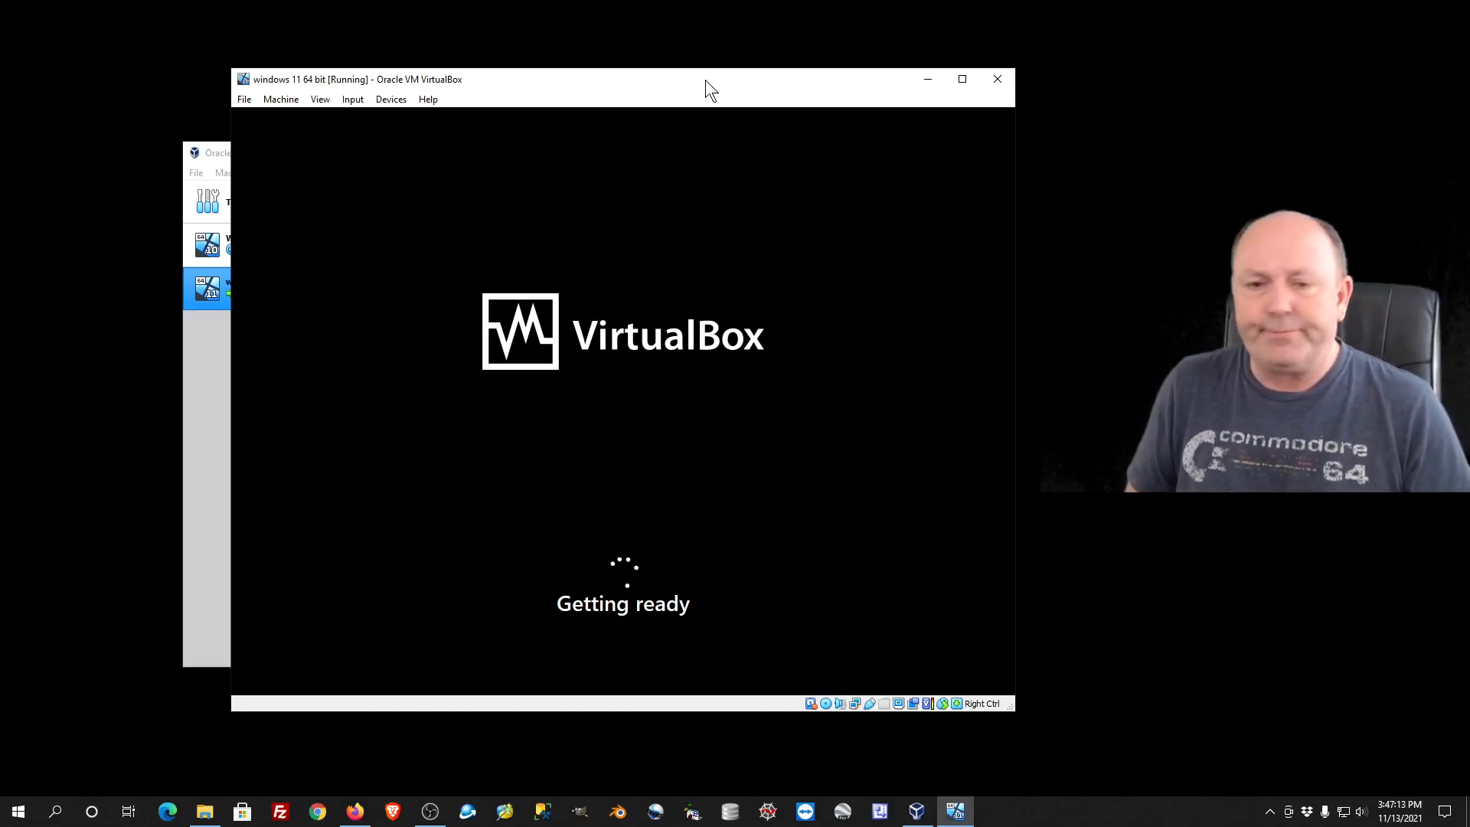
click(193, 442)
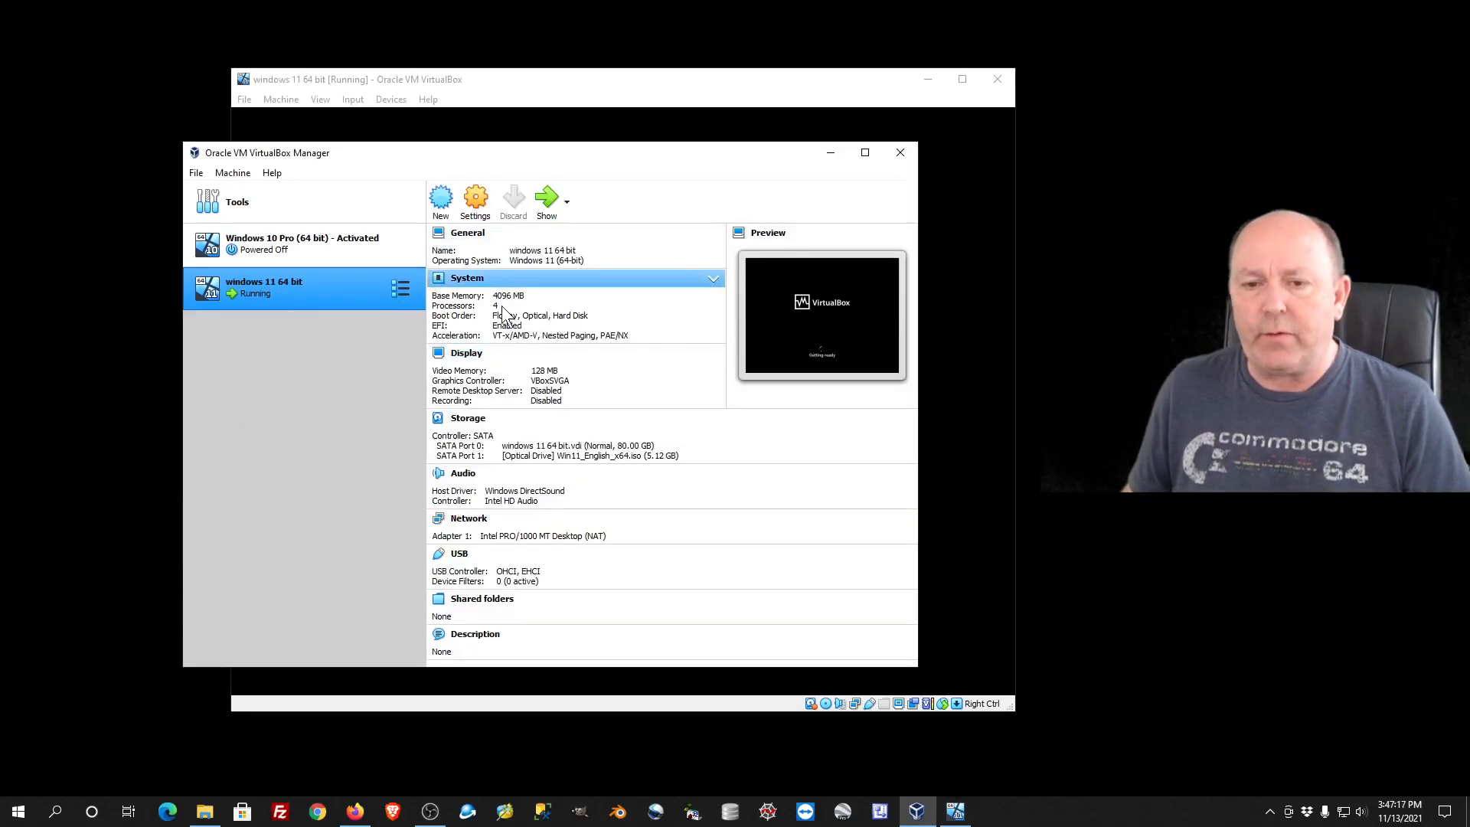
click(832, 153)
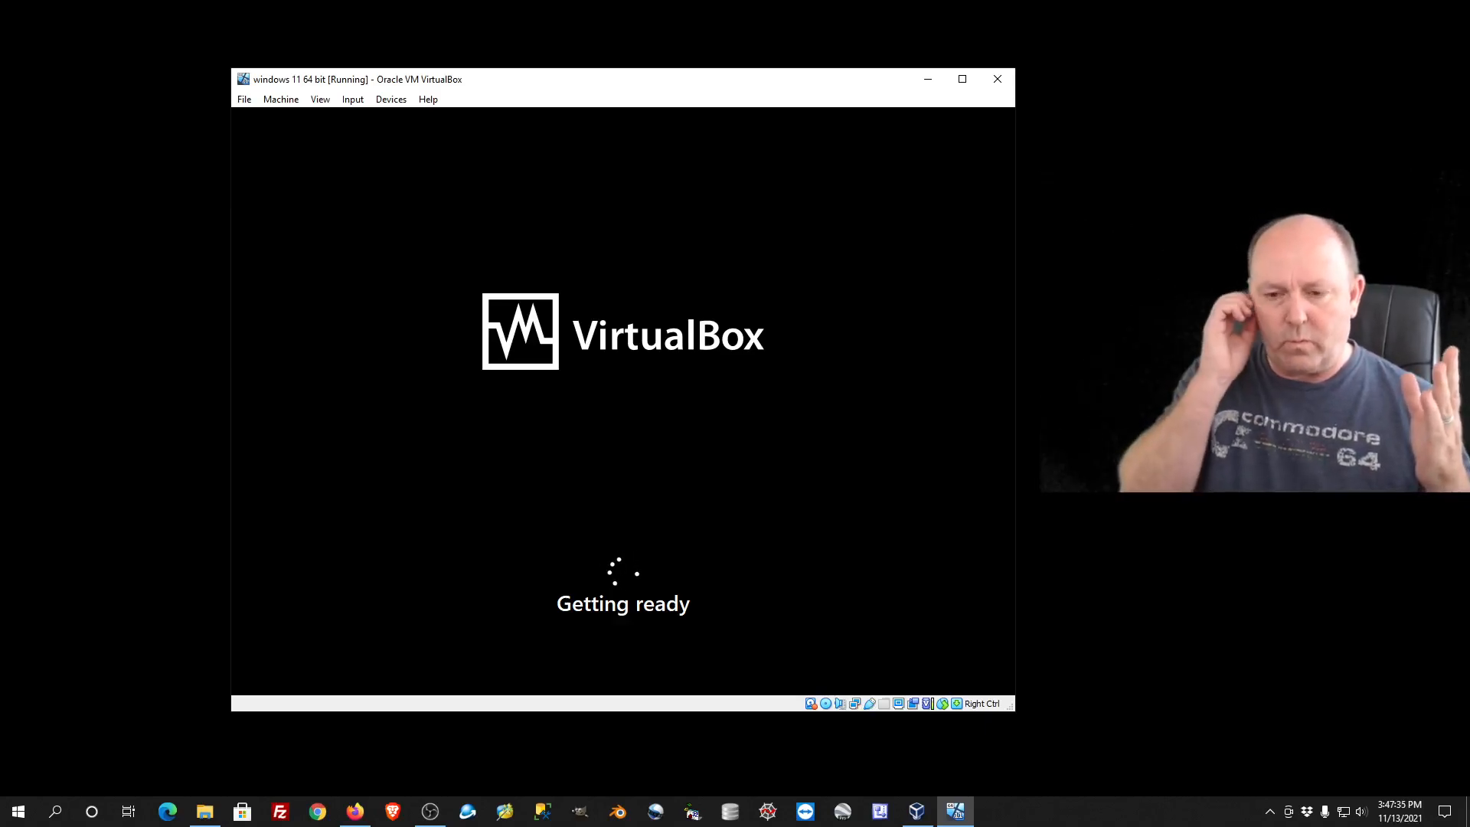
Switch to Firefox and read the GoGreen PC Tune-Up tweet about changing the virtual machine's USB configuration
click(354, 810)
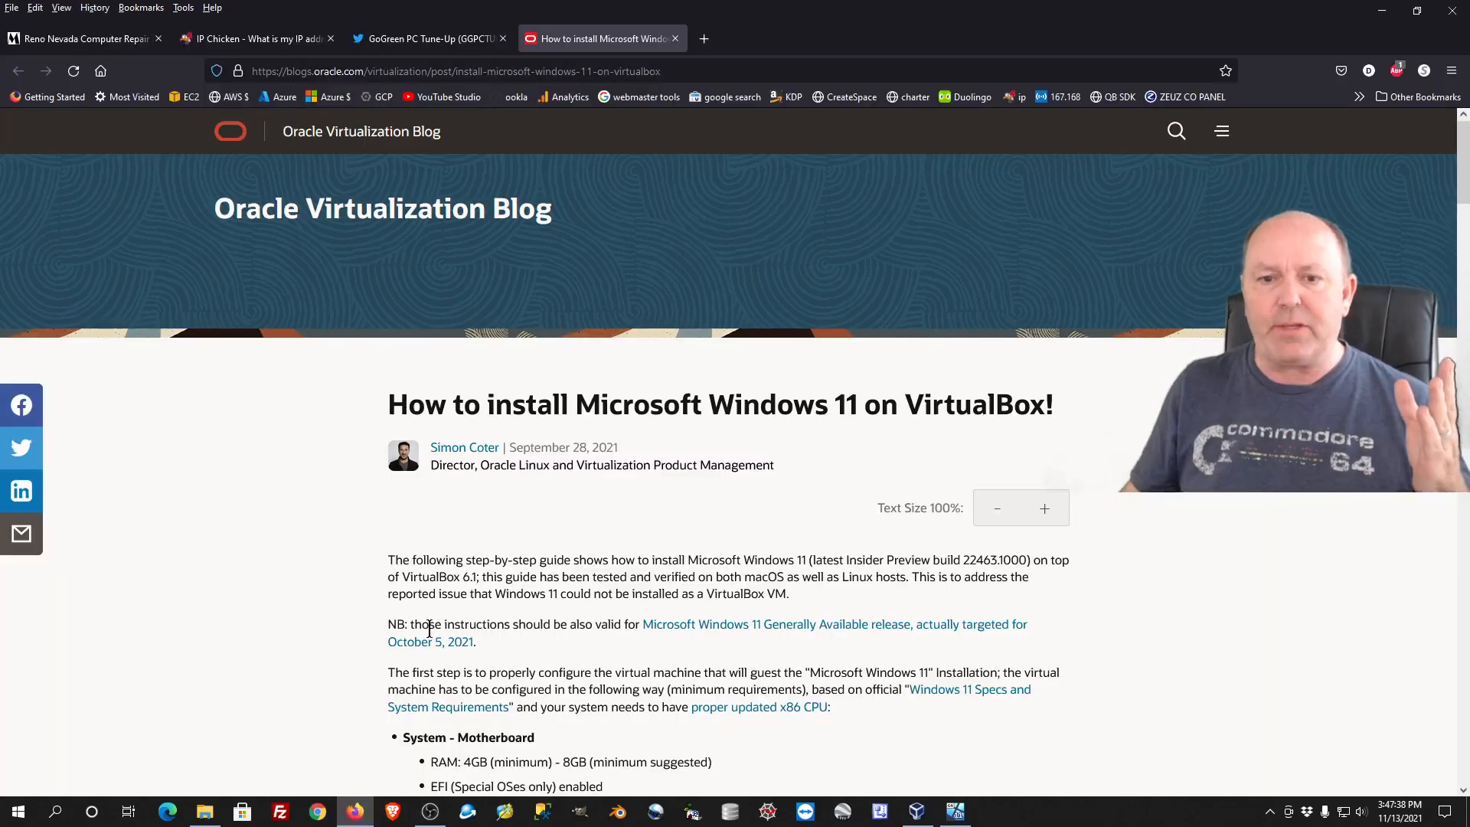
click(429, 40)
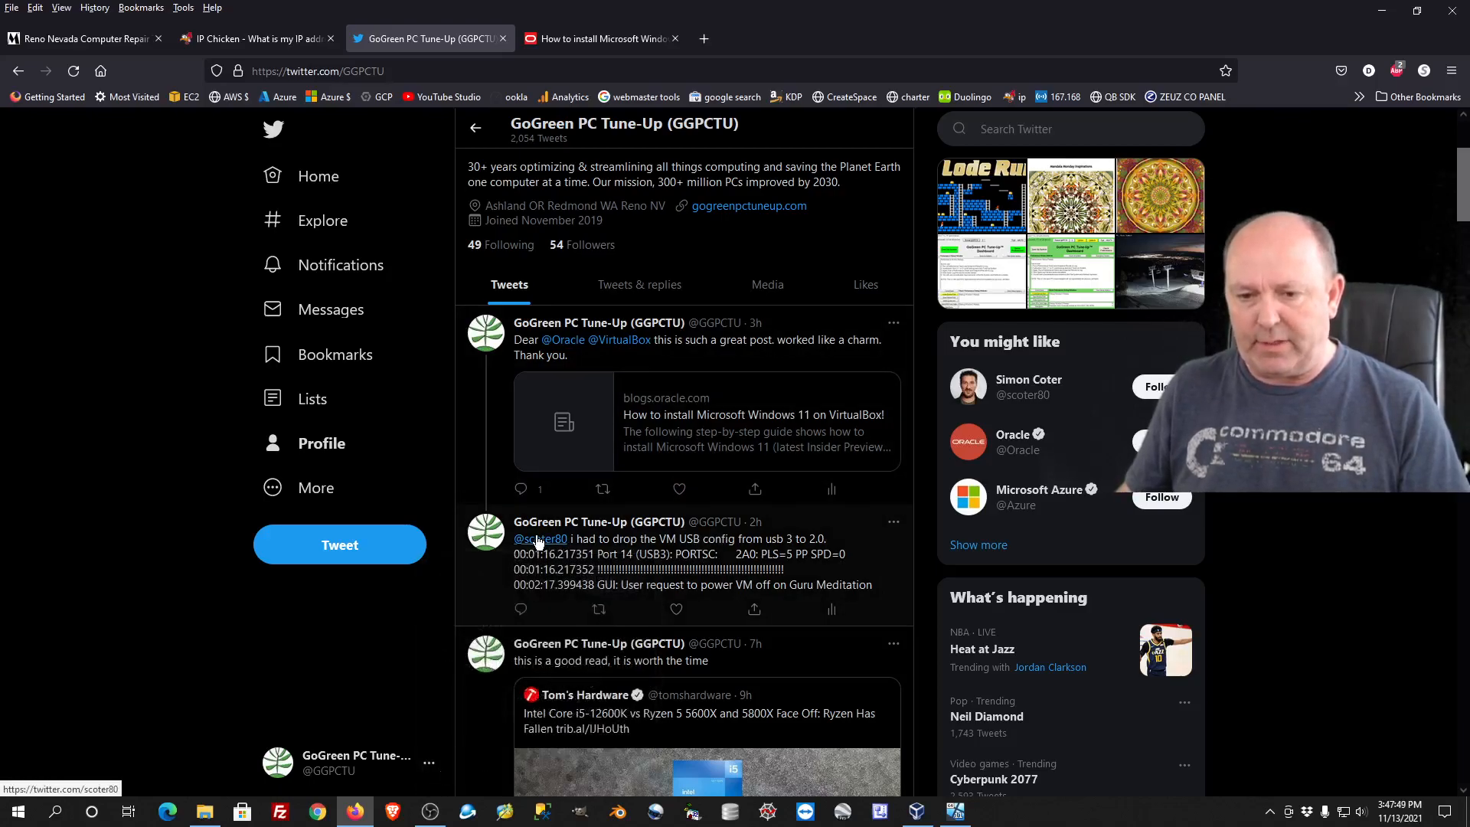
mouse_move(538, 540)
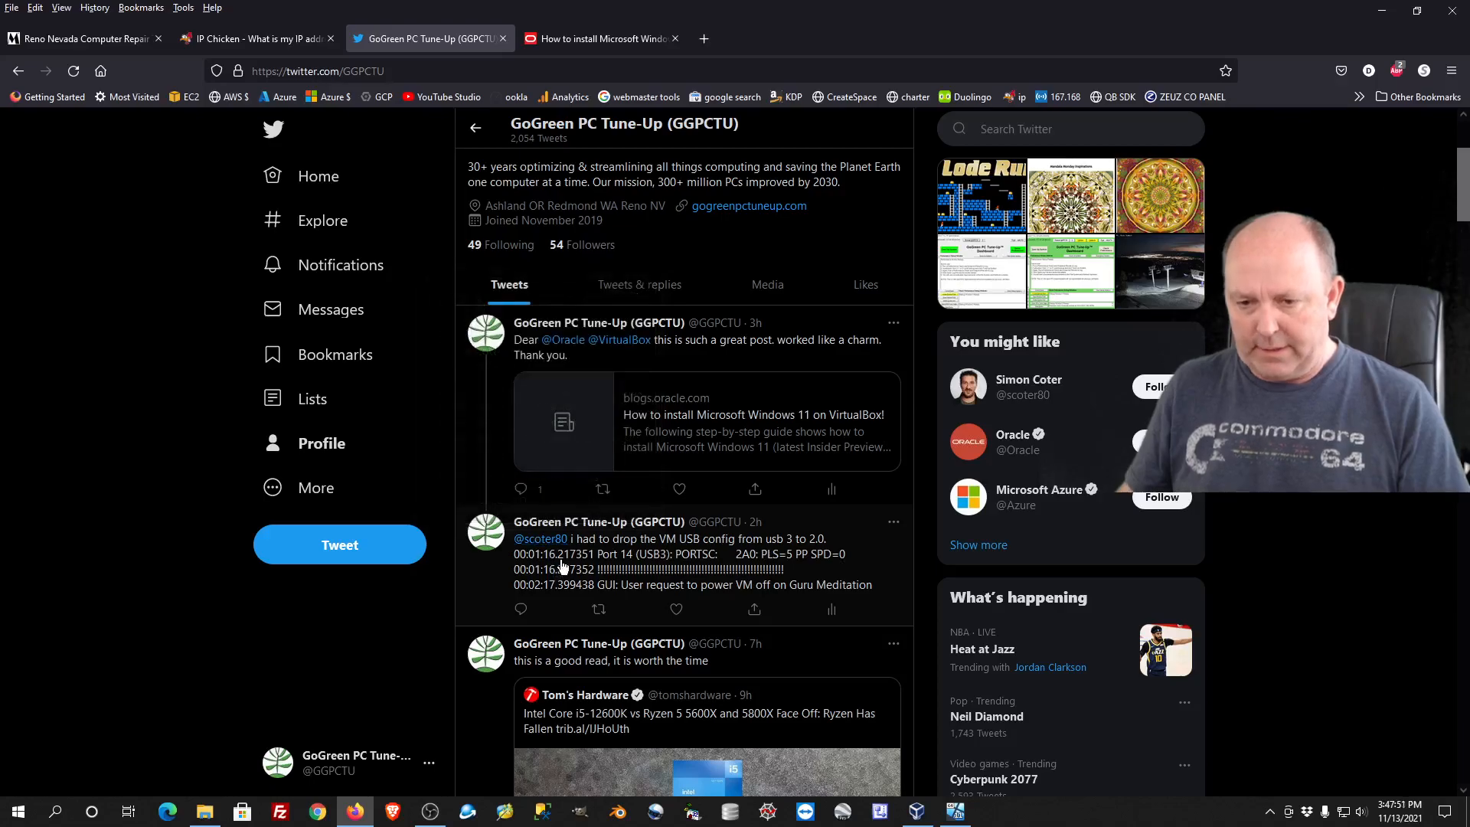